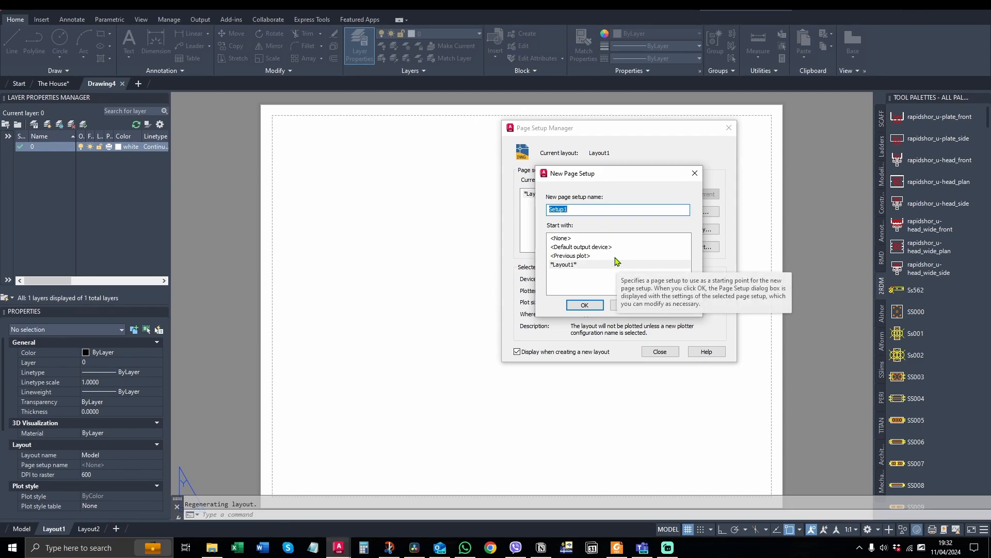
Step: Create a page setup named New Layout and assign the AutoCAD PDF (High Quality Print).pc3 plotter
text(La)
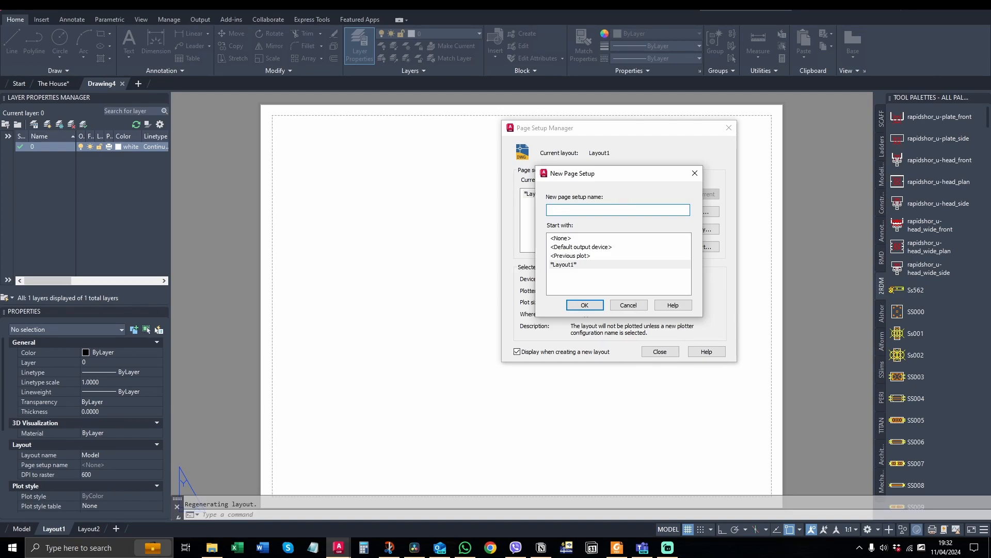
text(yout)
key(Return)
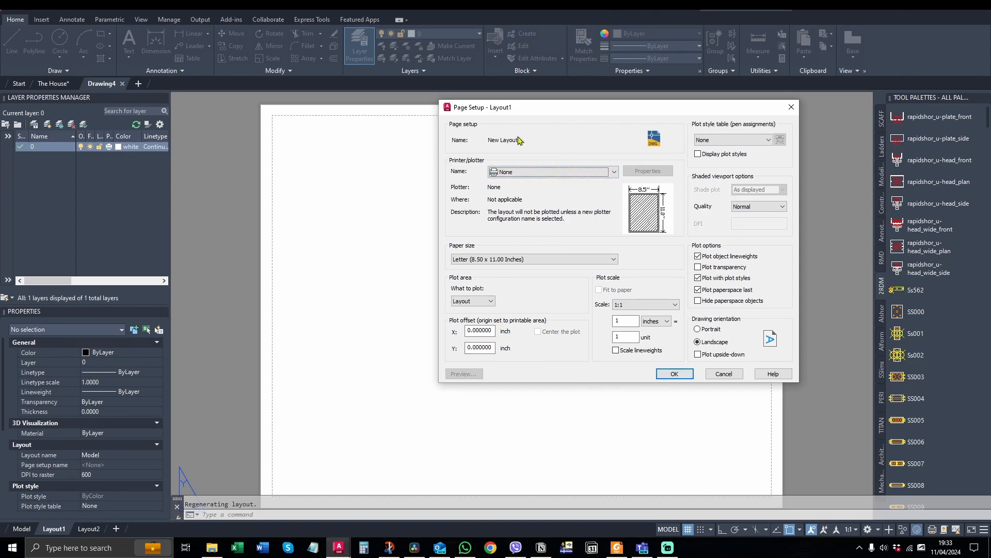
click(541, 173)
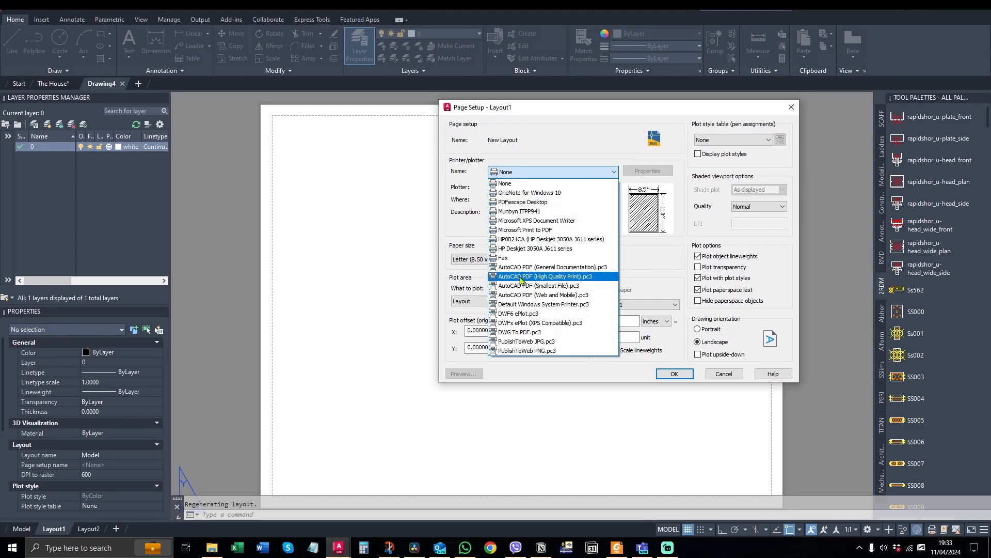
click(521, 279)
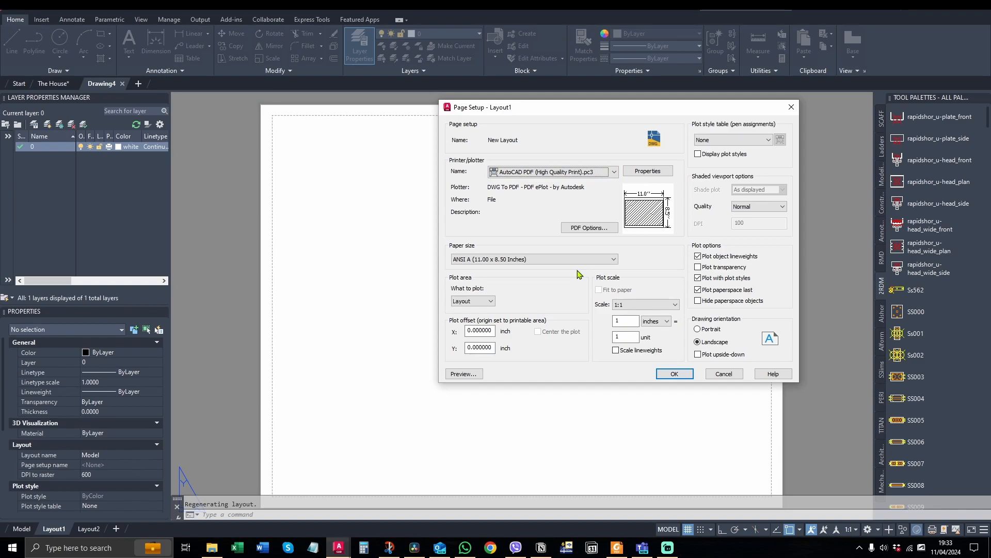
Step: Set the page setup's paper size to ISO A3 (420.00 x 297.00 MM)
click(548, 260)
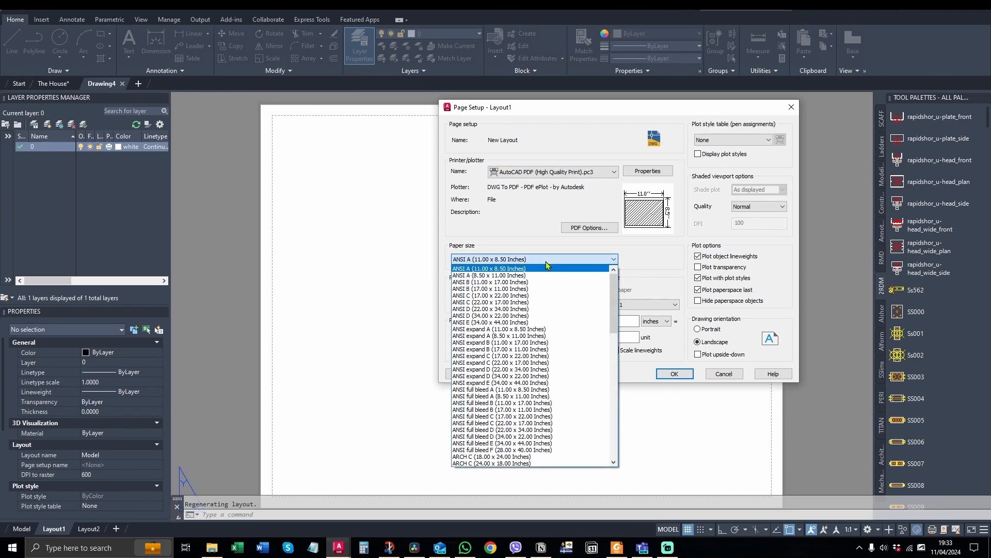
drag(614, 283, 618, 372)
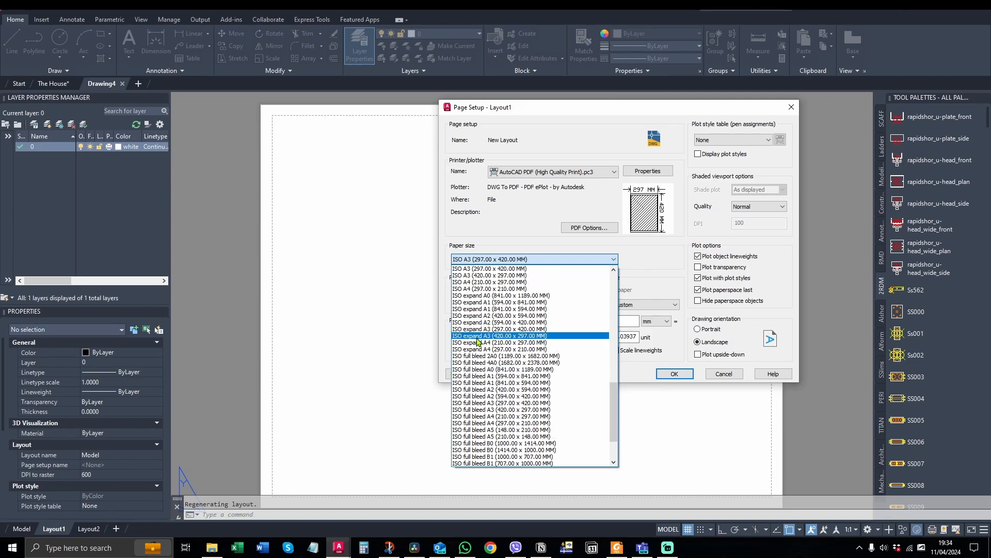
click(501, 336)
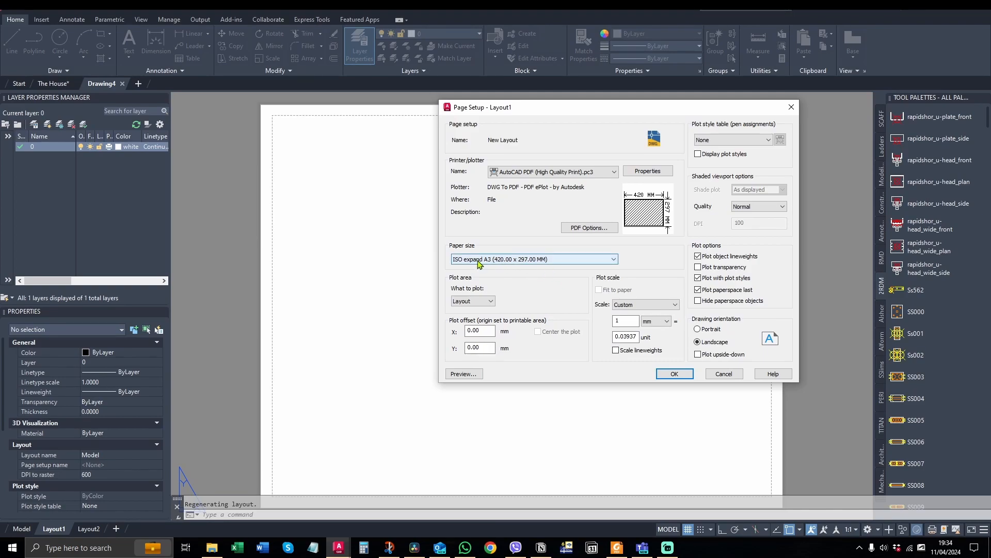
click(516, 259)
scroll(519, 335, up, 4)
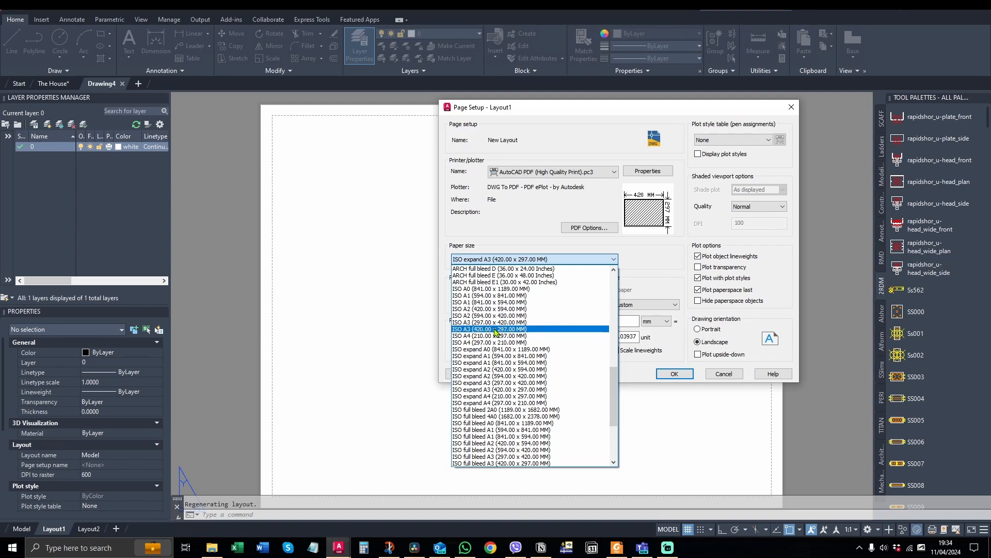
click(496, 329)
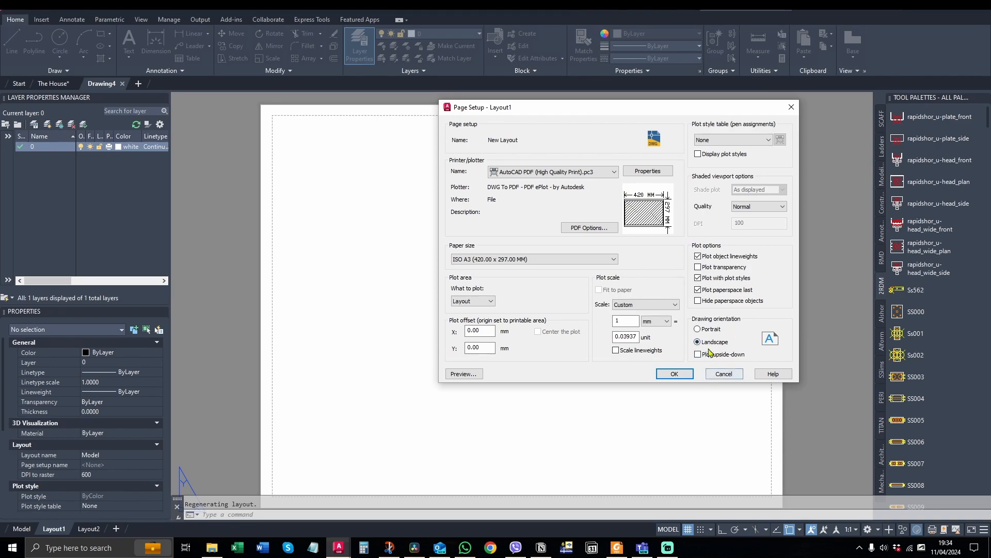
Step: Keep Layout as the plot area and set the plot scale to 1 mm = 1 unit
click(489, 301)
click(489, 304)
drag(637, 336, 587, 345)
text(1)
Step: Assign the acad.ctb plot style table, with Maximum shaded viewport quality and plot transparency enabled, and accept the page setup
click(735, 139)
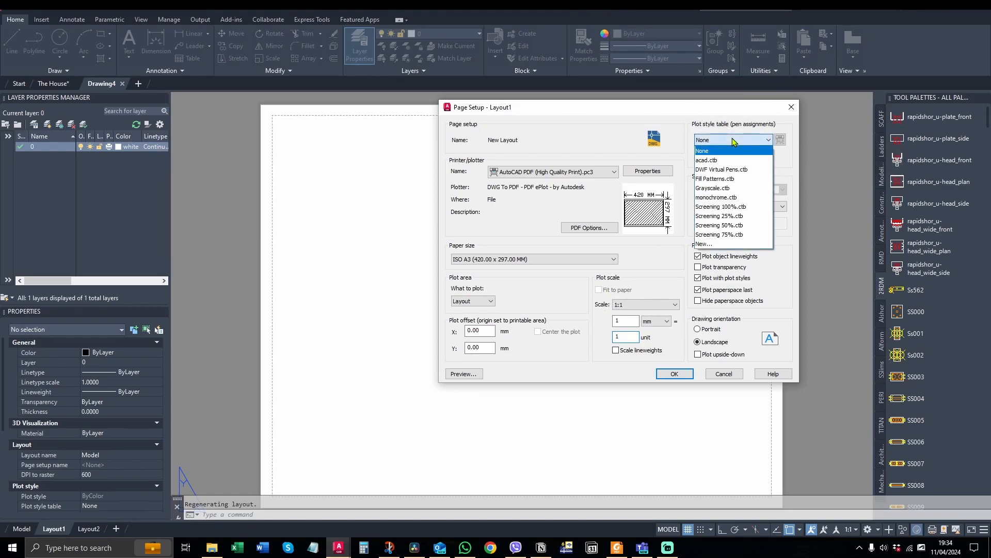
click(717, 161)
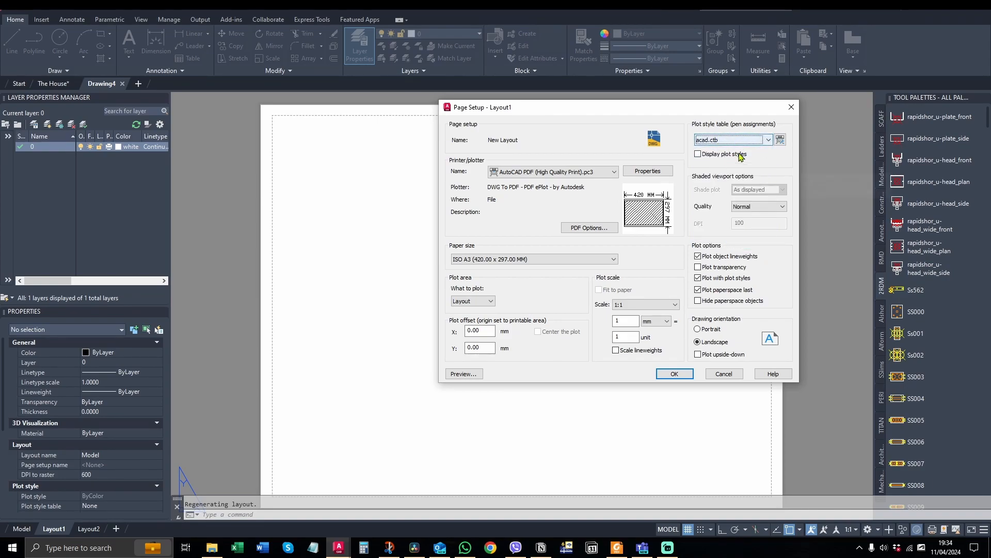
click(758, 207)
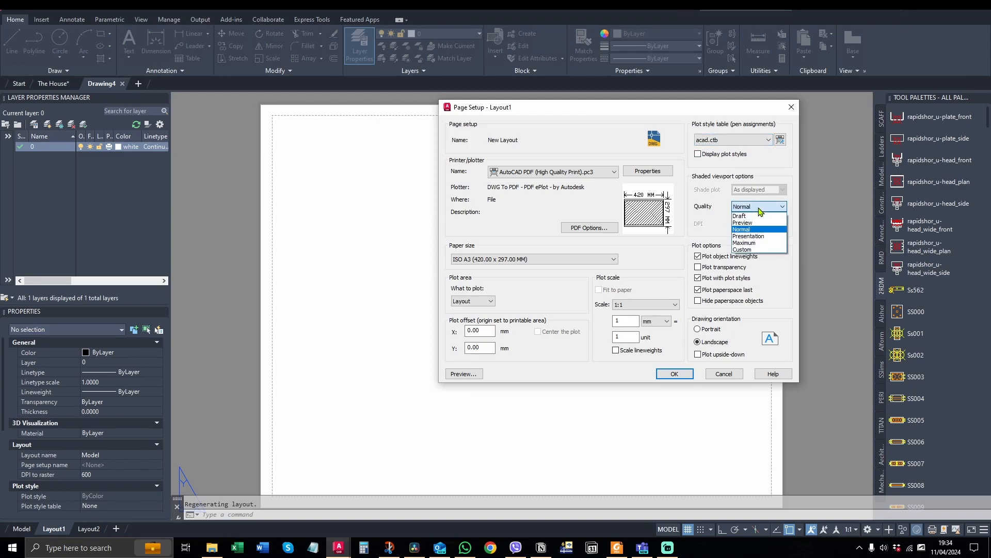
click(759, 242)
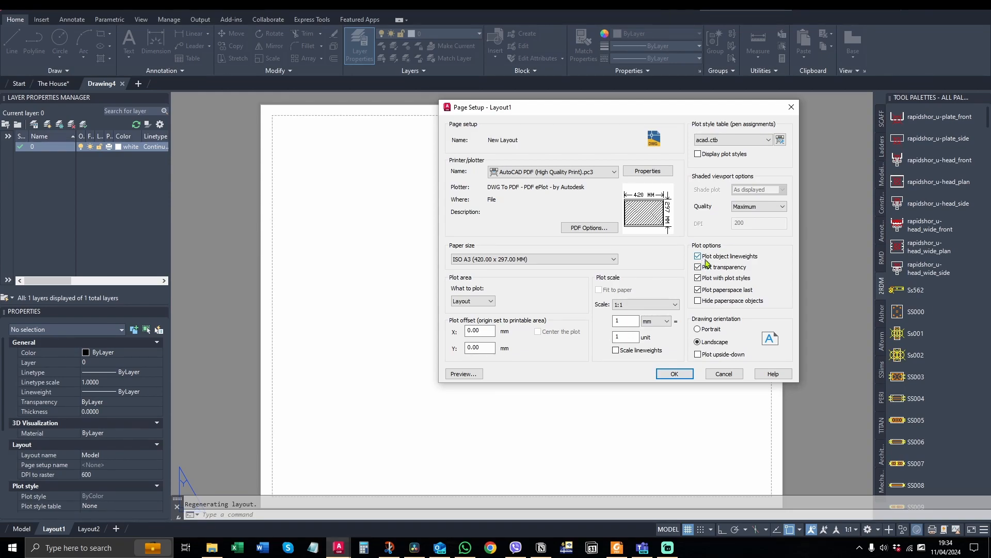
click(673, 374)
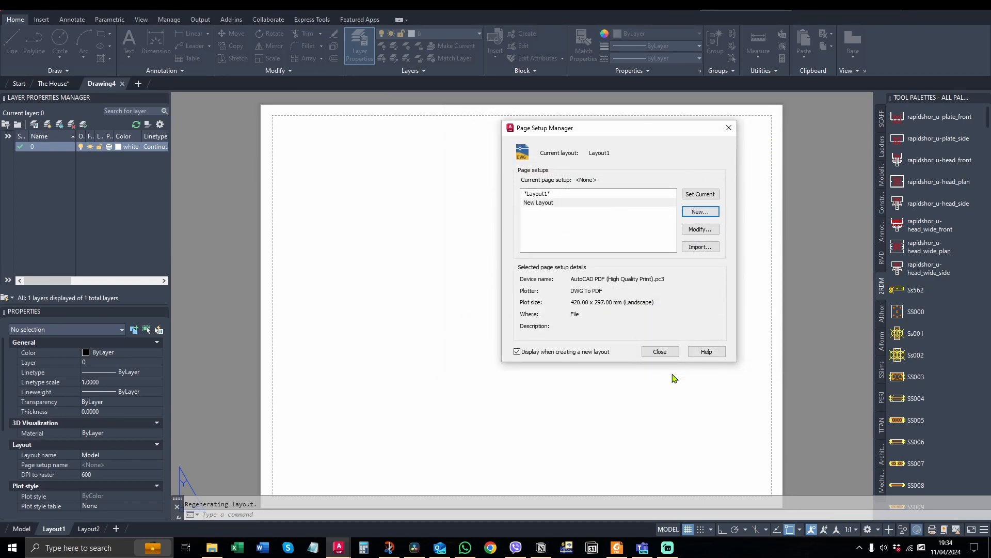
Step: Make the New Layout page setup current for Layout1 and close the Page Setup Manager
click(561, 203)
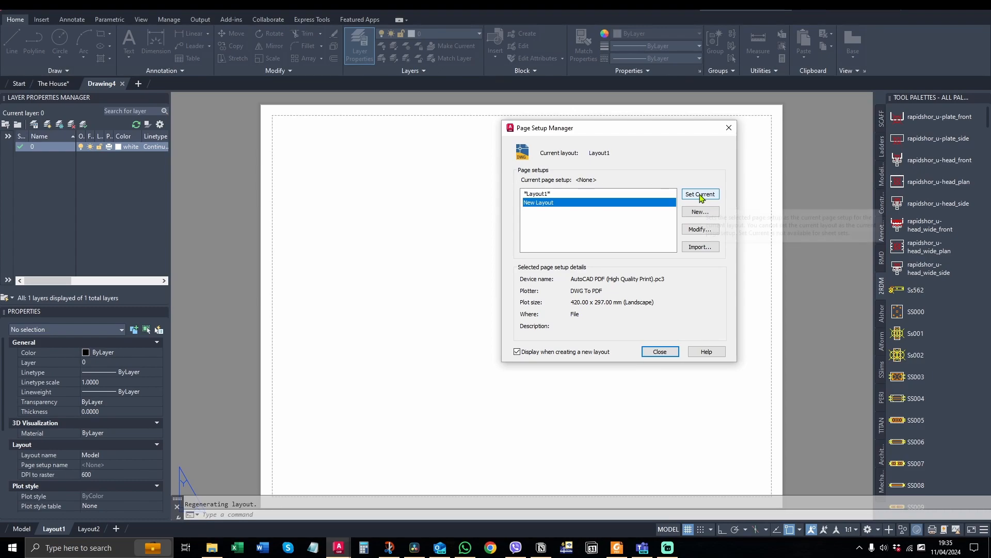
click(700, 194)
click(661, 352)
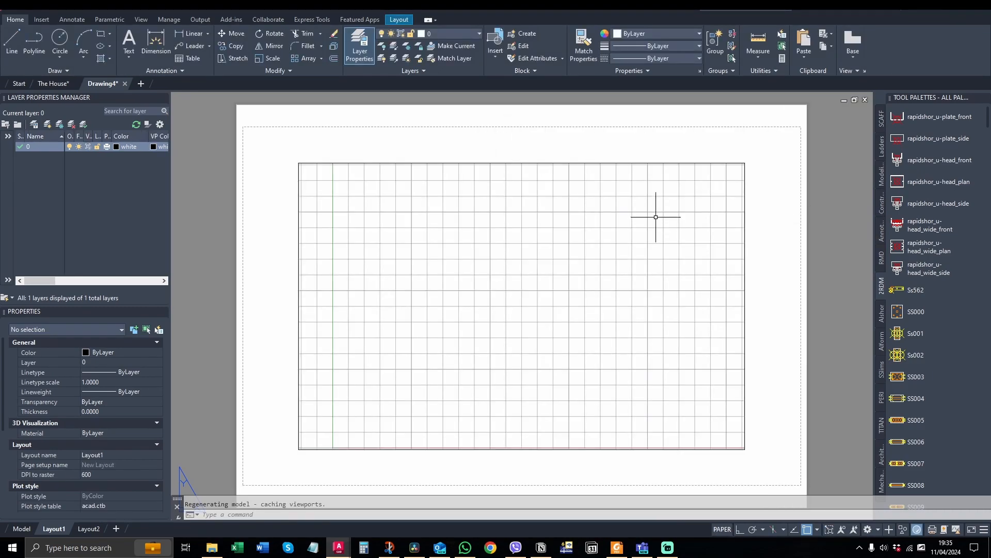
click(733, 162)
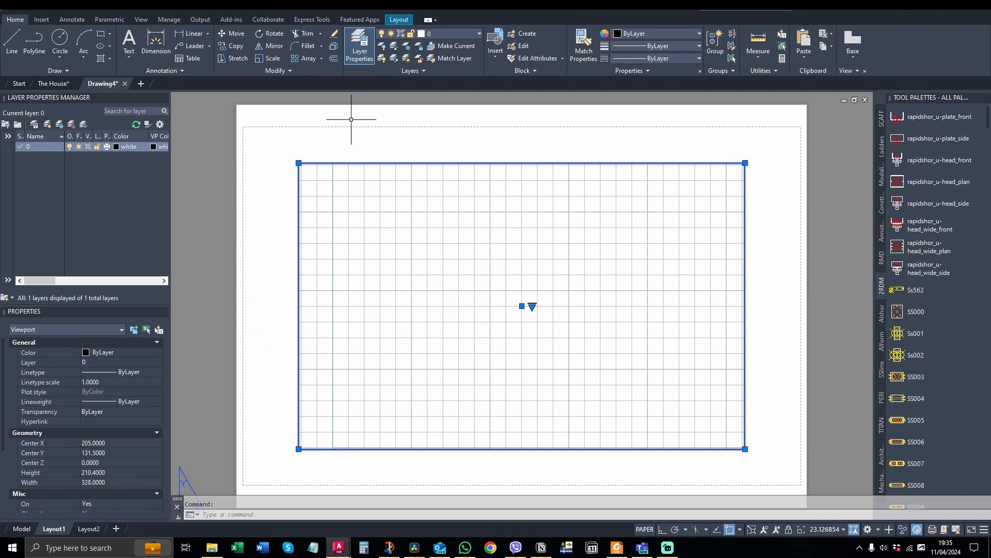
key(Escape)
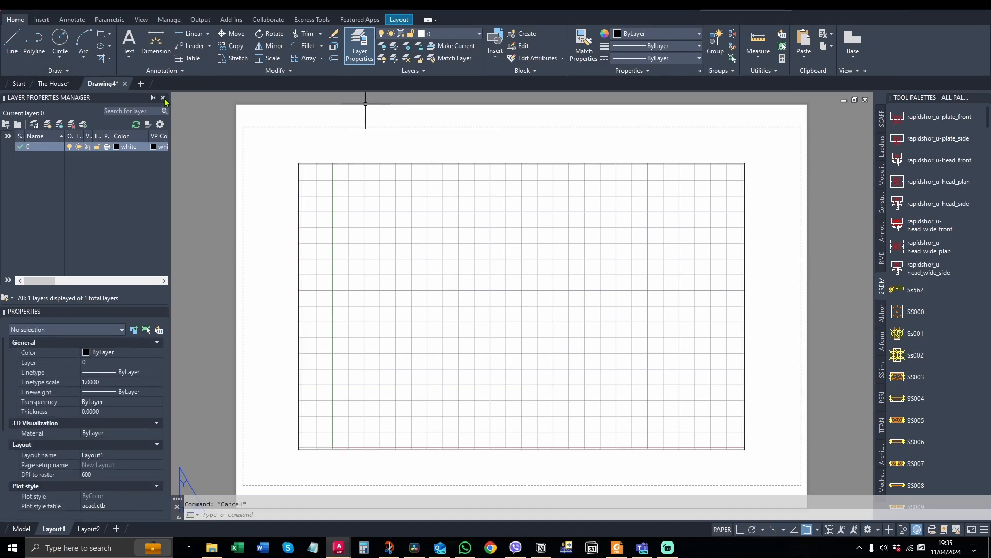
Step: Close the Layer Properties Manager, Tool Palettes and Properties palette to clear the workspace
click(162, 98)
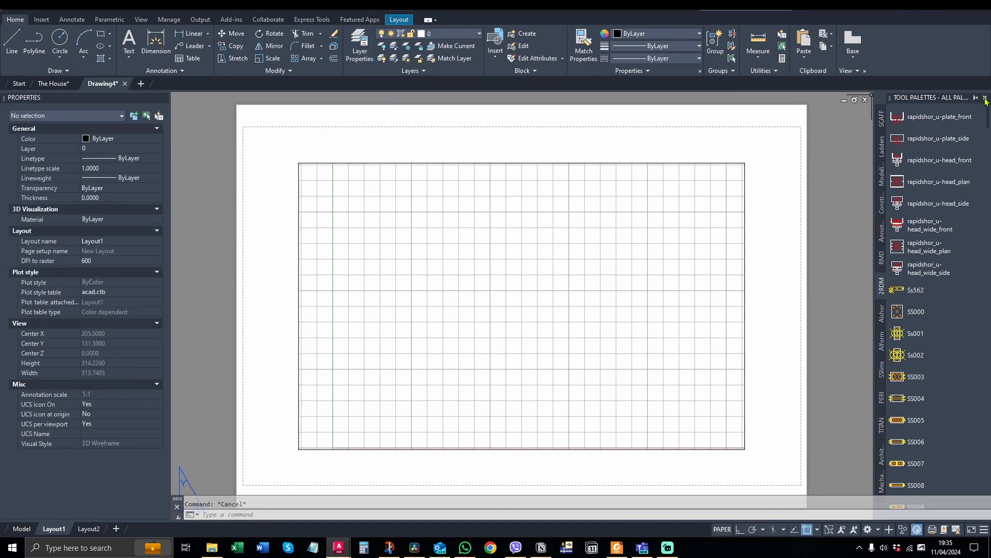
click(985, 98)
click(163, 98)
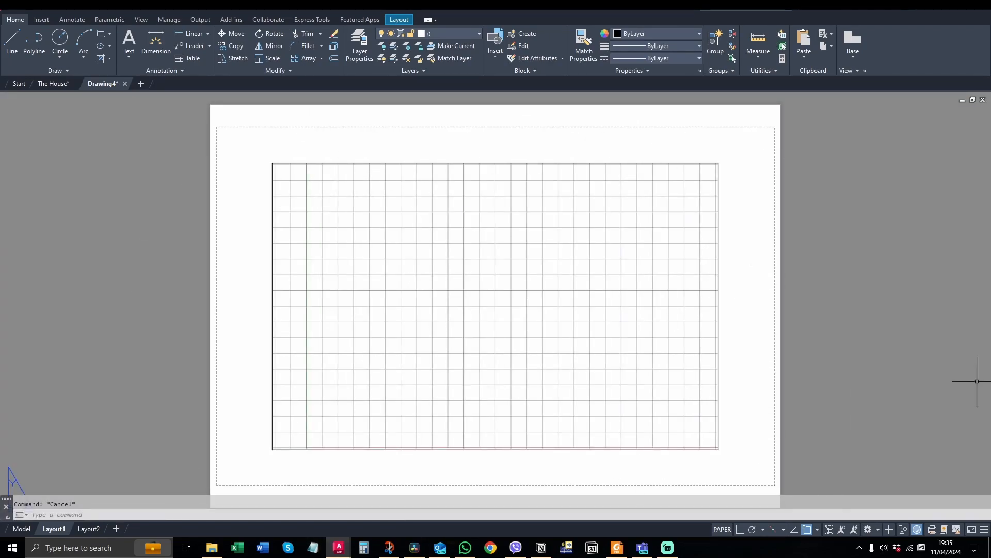
Step: Reopen the Layer Properties Manager and create a layer named Title Block
click(360, 39)
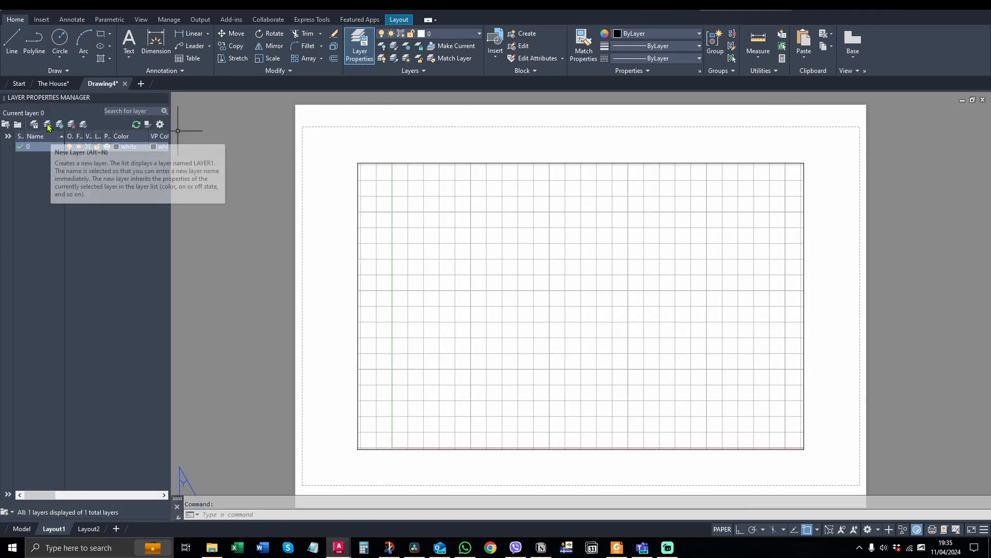
click(48, 125)
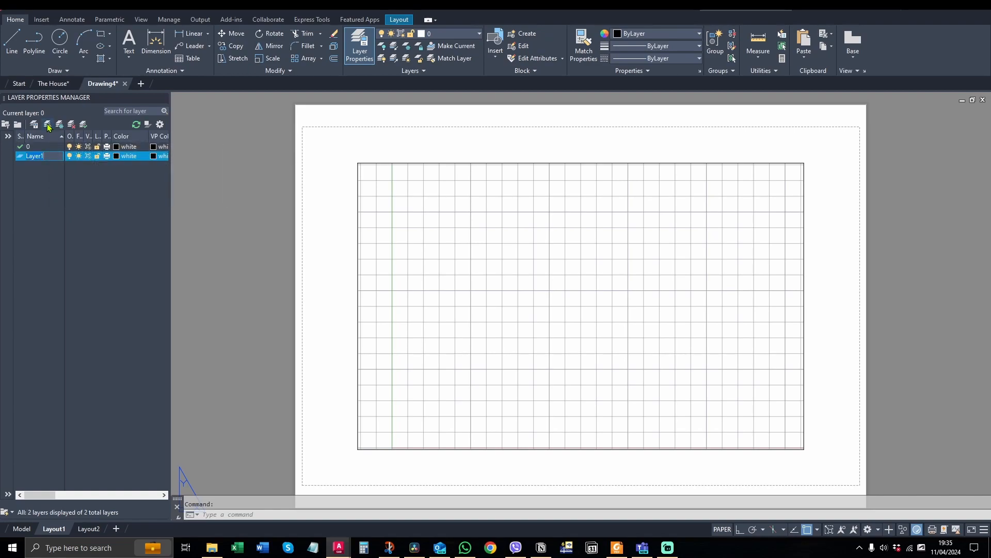
text(Title Block)
key(Return)
Step: Create a non-plotting layer named Viewports with the colour magenta
click(48, 125)
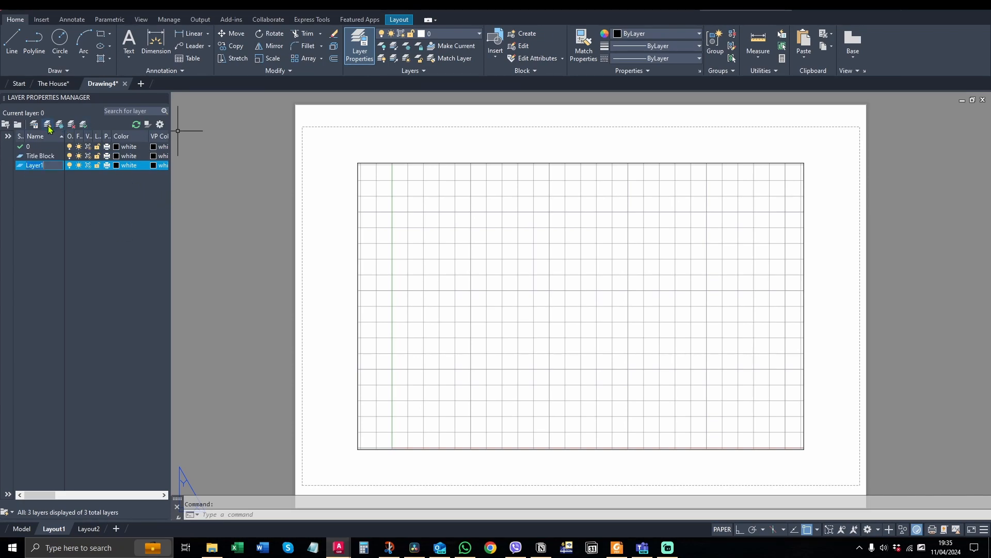
text(V)
click(116, 164)
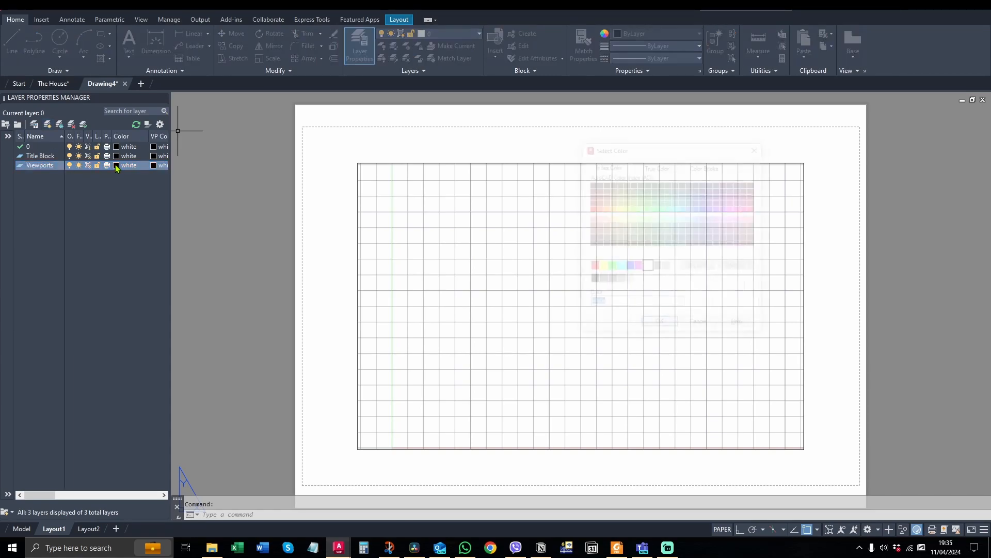
click(638, 267)
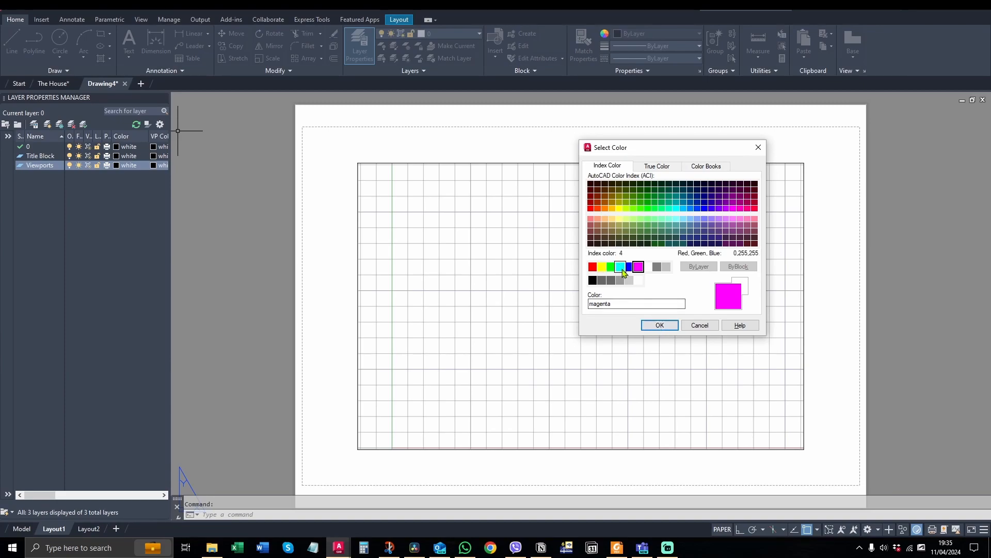
click(660, 330)
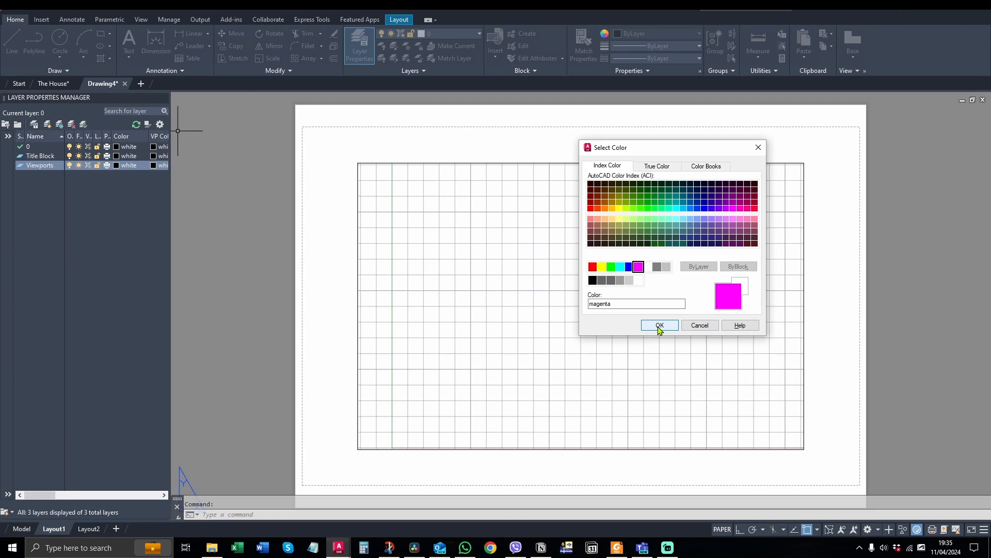
click(660, 325)
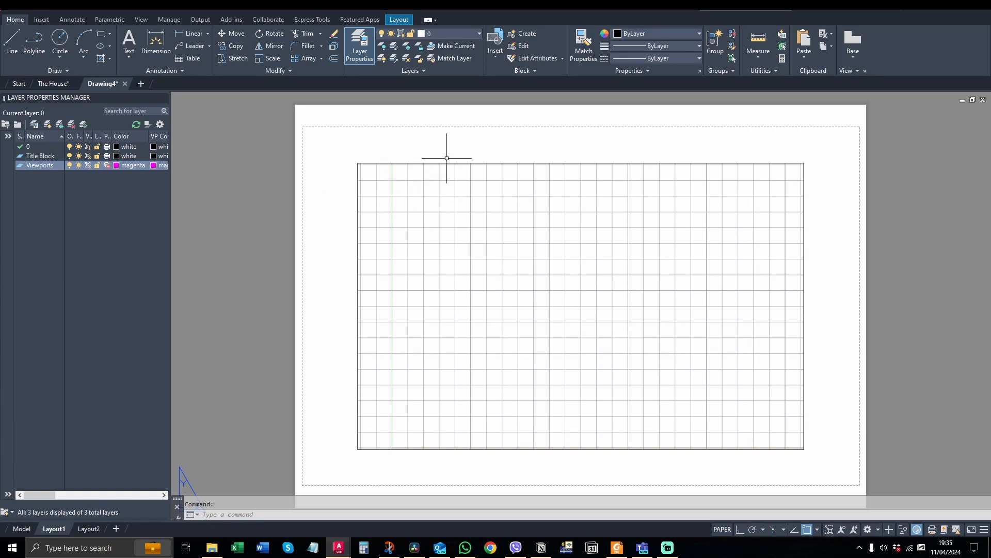
Step: Move the existing layout viewport onto the Viewports layer and clear the selection
click(469, 153)
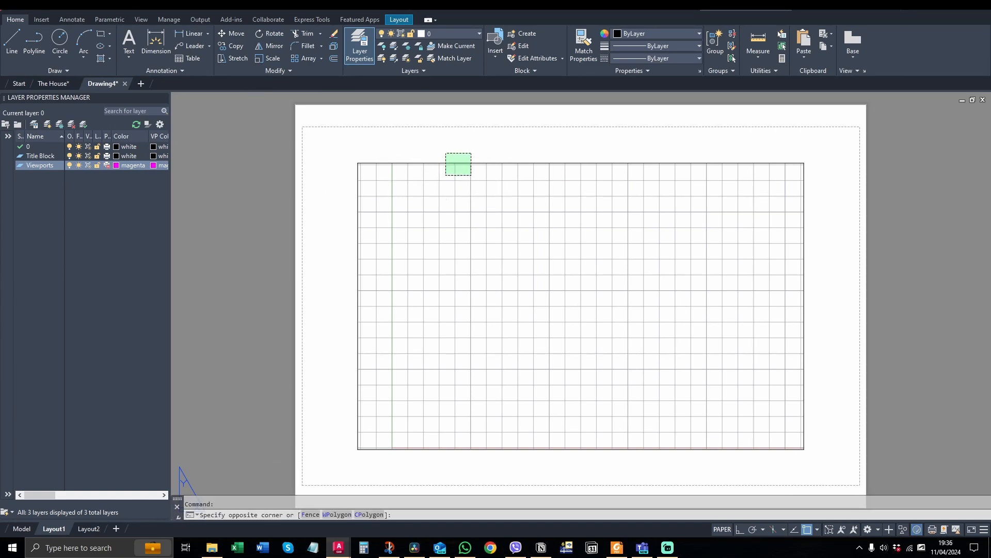
click(445, 177)
click(457, 36)
click(444, 72)
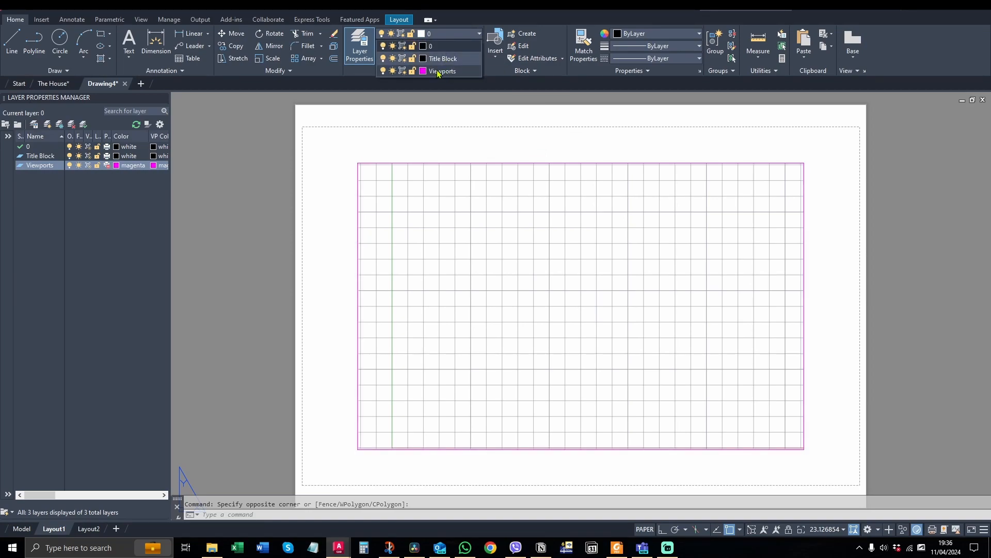
click(434, 74)
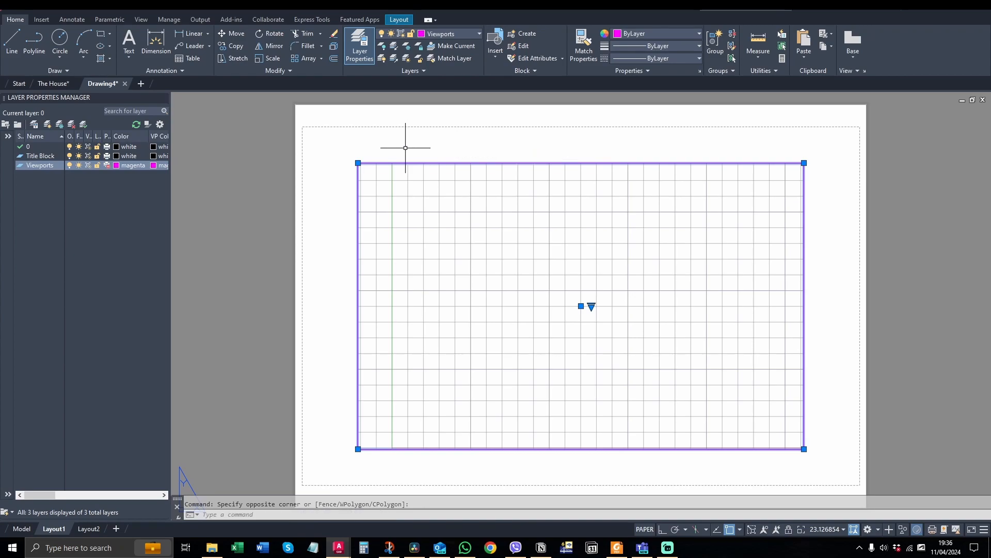
key(Escape)
click(473, 151)
key(Escape)
key(Escape)
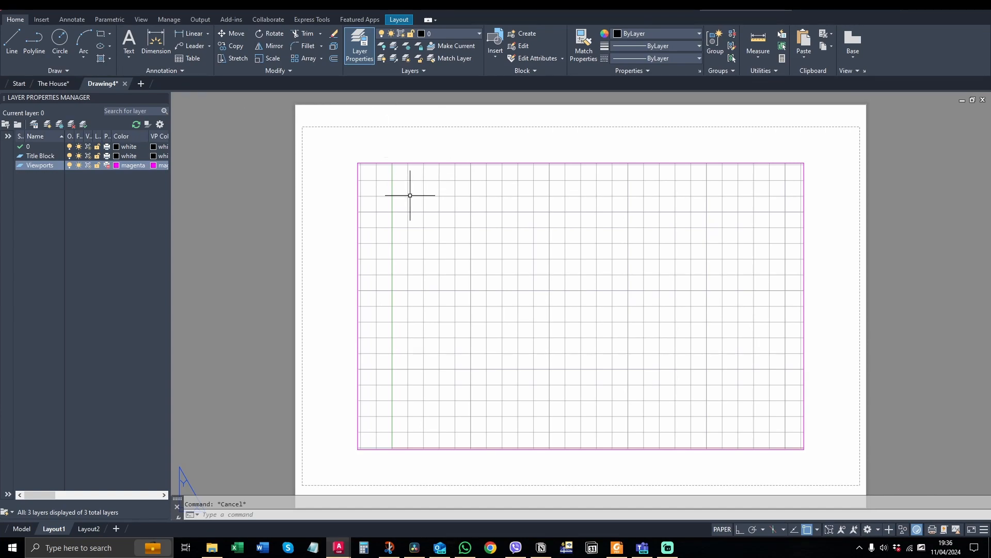
Step: Stretch the small viewport in the sheet's lower-left corner so it fills most of the printable area
middle_click(290, 433)
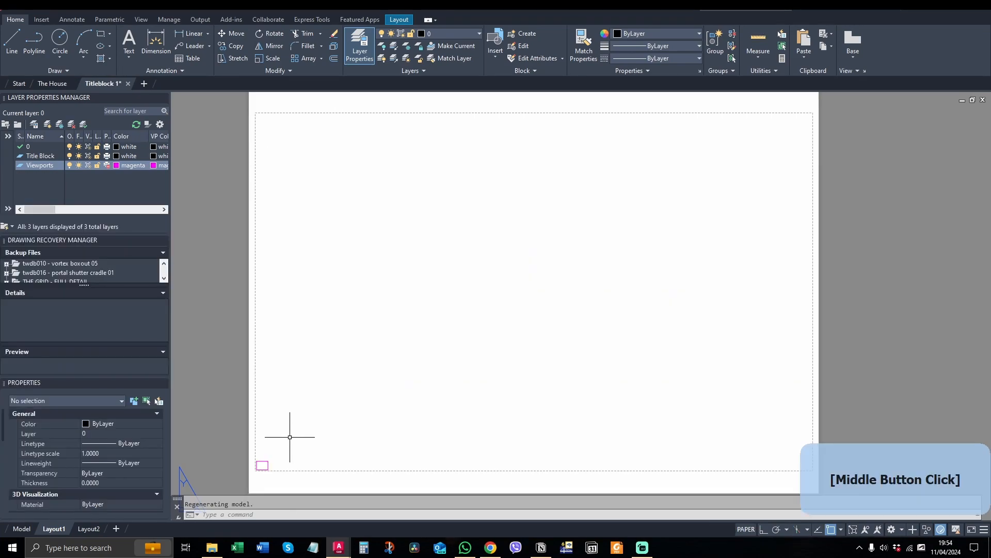
click(291, 437)
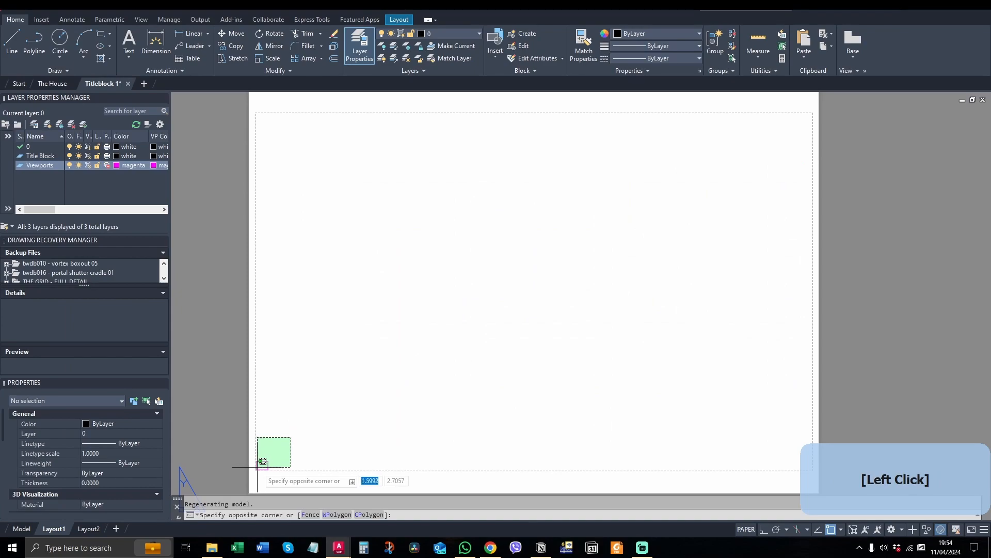
click(257, 467)
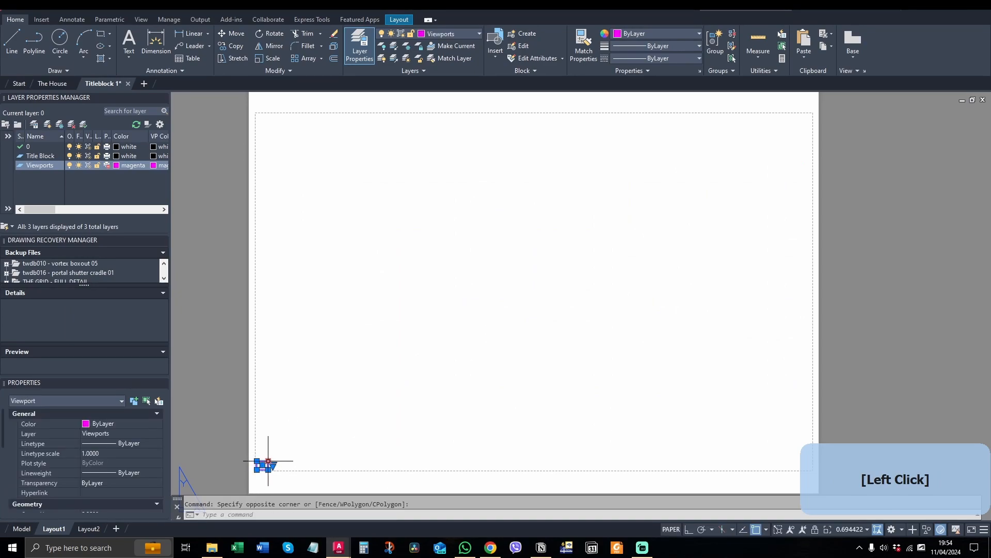
click(268, 460)
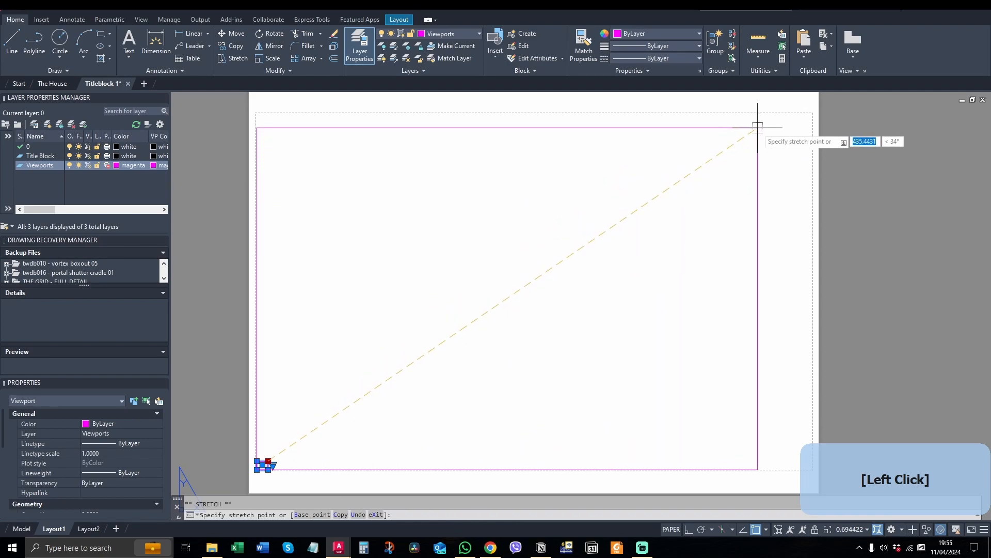
click(781, 125)
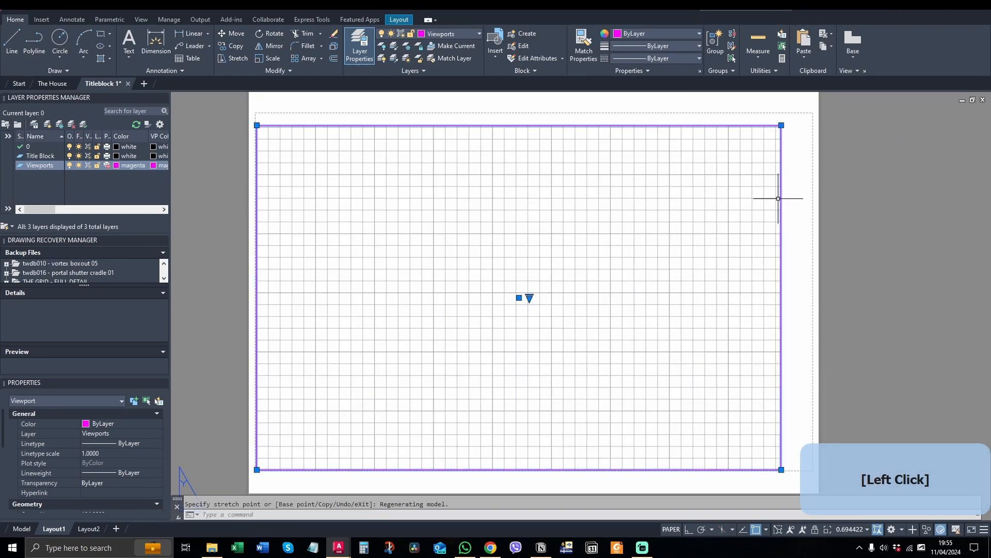
Step: Delete the viewport from the layout and clear the selection
key(Escape)
click(739, 213)
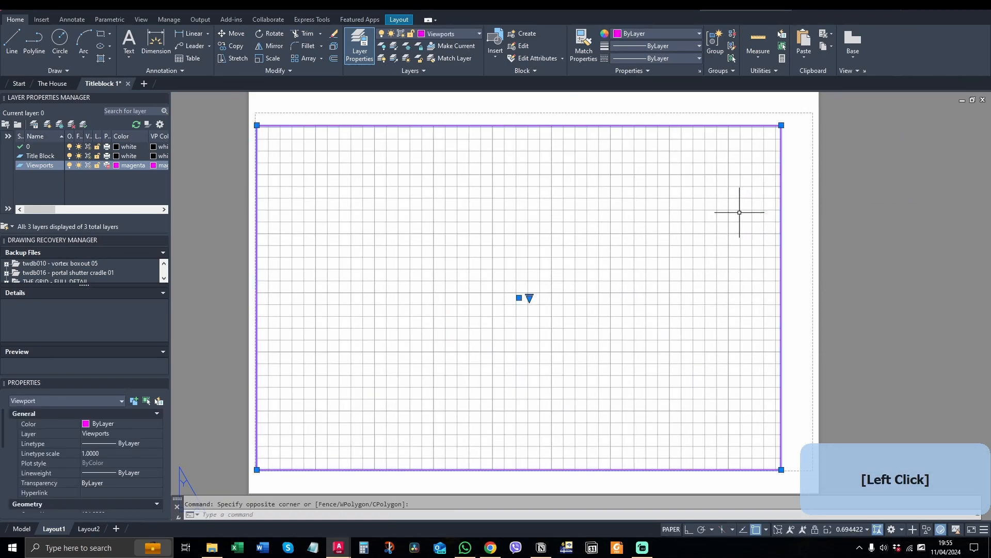
key(Delete)
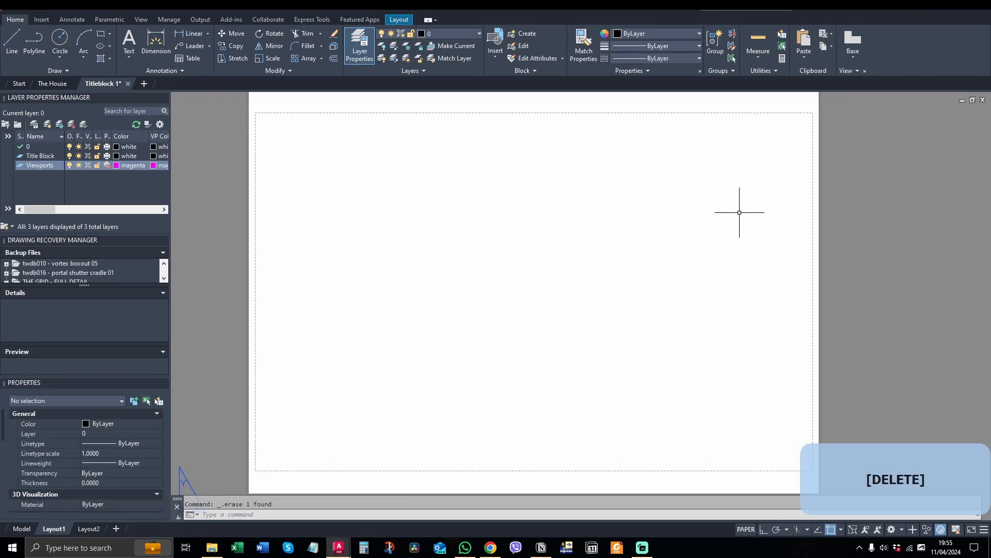
click(449, 192)
key(Escape)
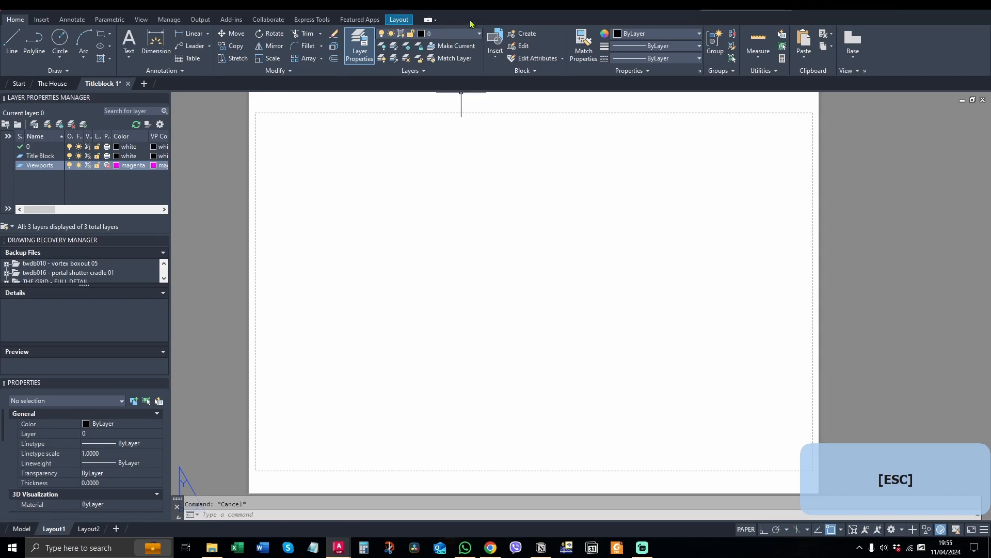
Step: Close the Drawing Recovery Manager and make Title Block the current layer
click(39, 157)
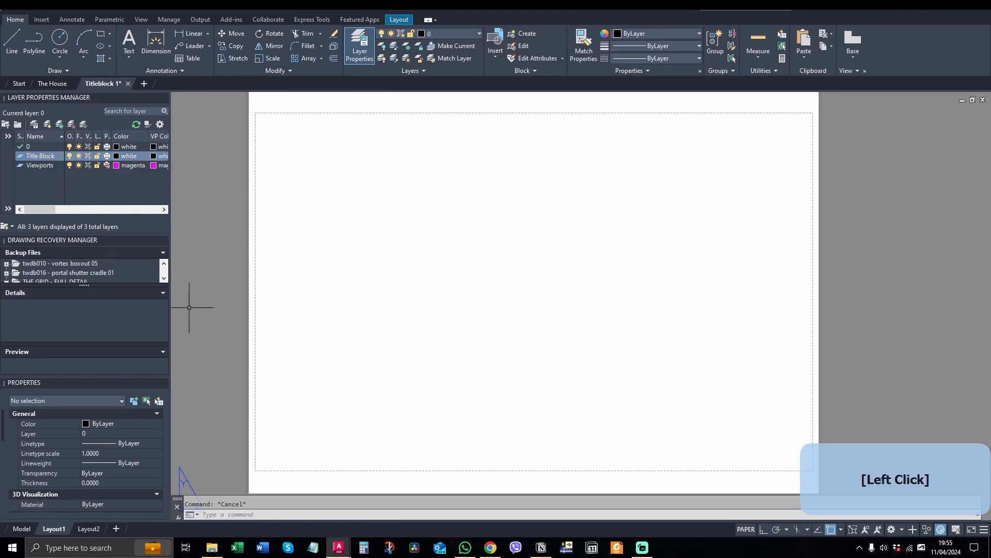
click(163, 240)
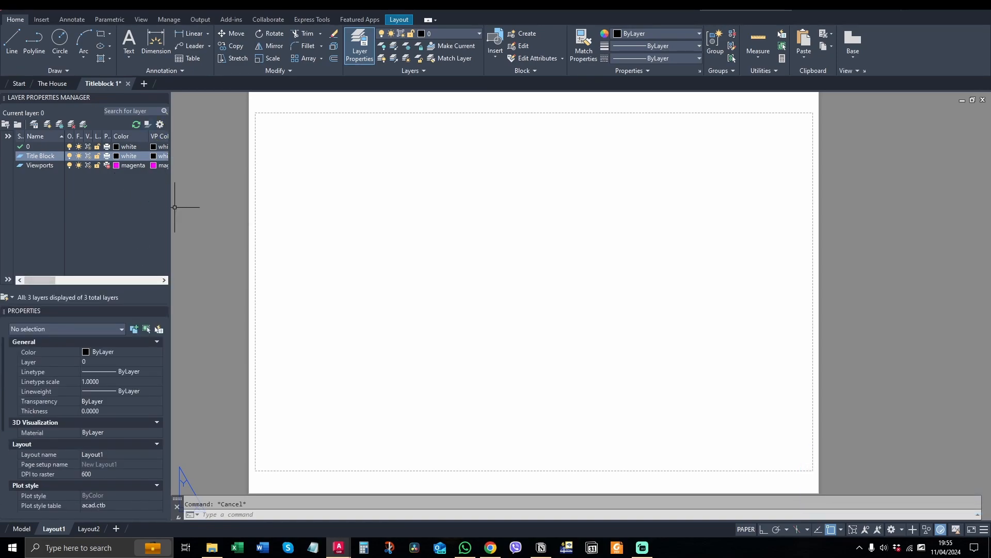
click(457, 34)
click(444, 56)
click(234, 201)
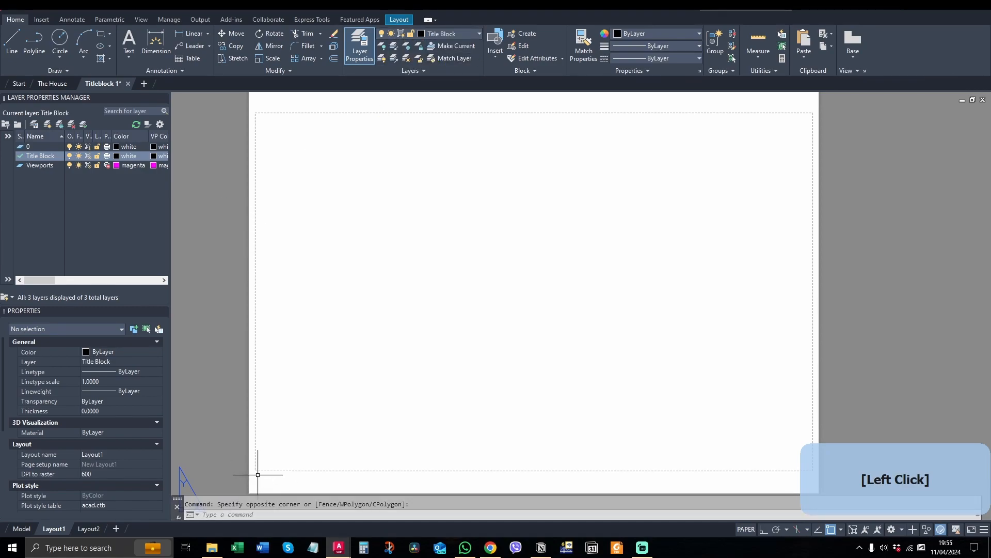
Step: Examine the sheet's edges and the dashed boundary of its printable area
scroll(258, 474, up, 2)
scroll(254, 462, down, 3)
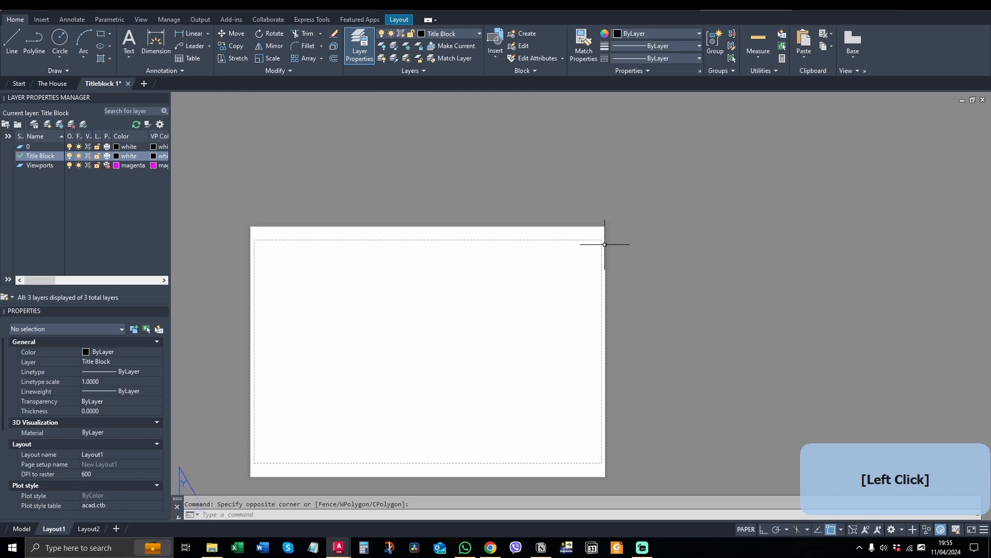
scroll(633, 221, down, 2)
scroll(555, 255, up, 2)
middle_drag(441, 261, 466, 154)
scroll(466, 212, up, 2)
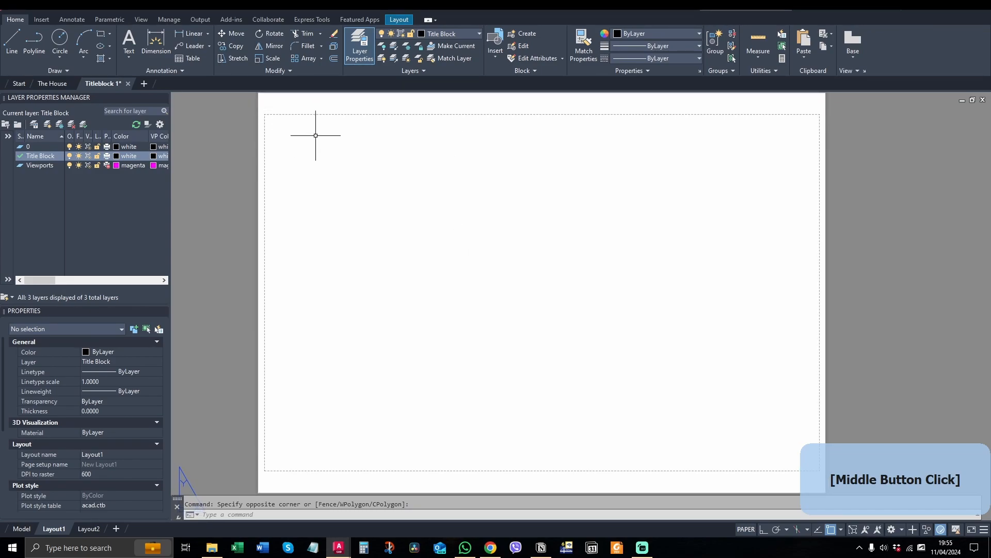
middle_drag(313, 136, 313, 145)
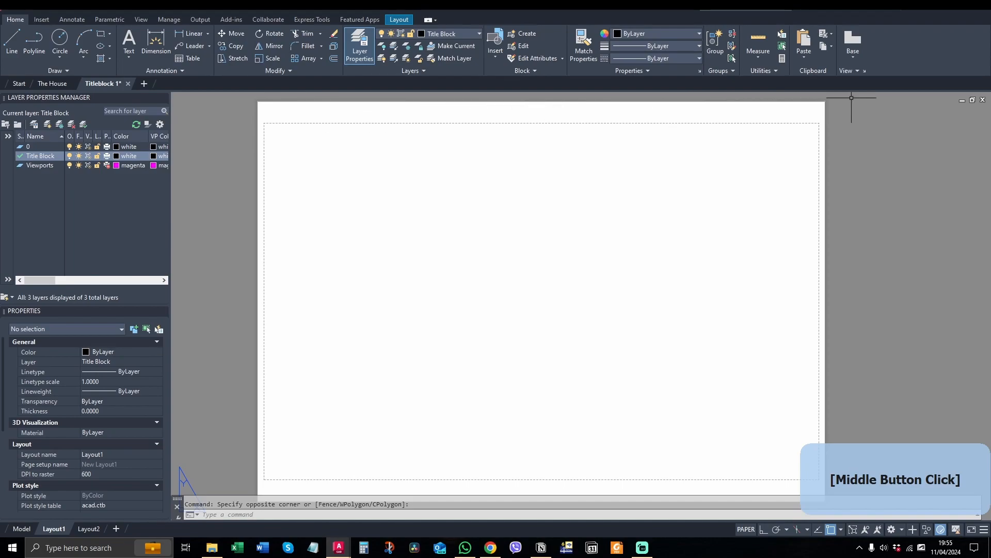
scroll(573, 147, down, 3)
scroll(505, 230, up, 3)
middle_drag(604, 242, 552, 264)
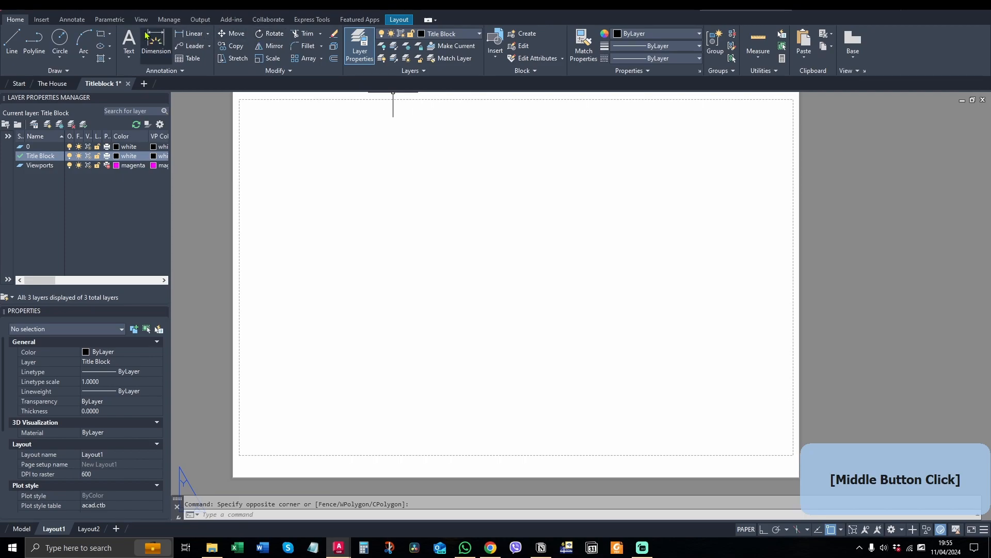
Step: Draw a 406 by 260 mm rectangle starting just inside the lower-left corner of the printable area
click(102, 35)
scroll(236, 462, up, 3)
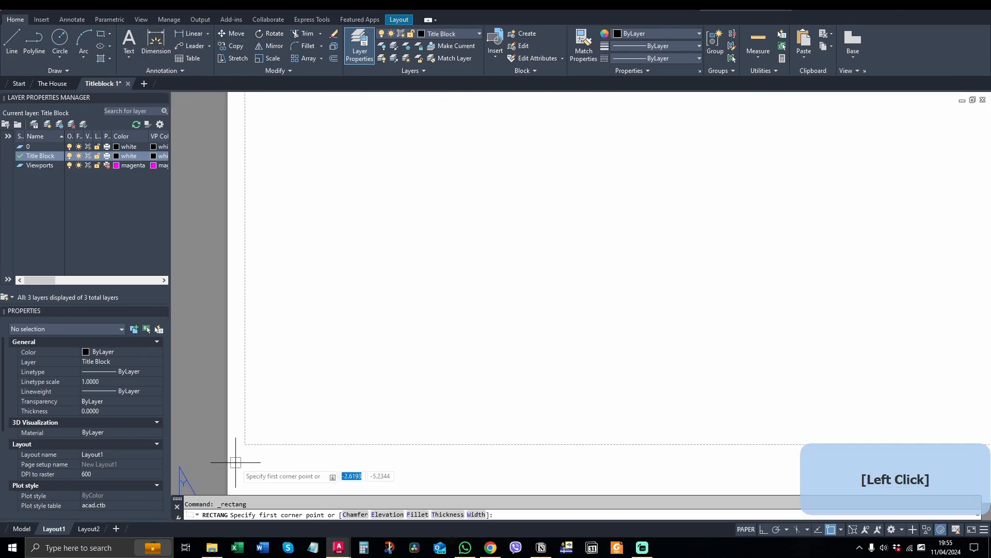
scroll(240, 454, up, 5)
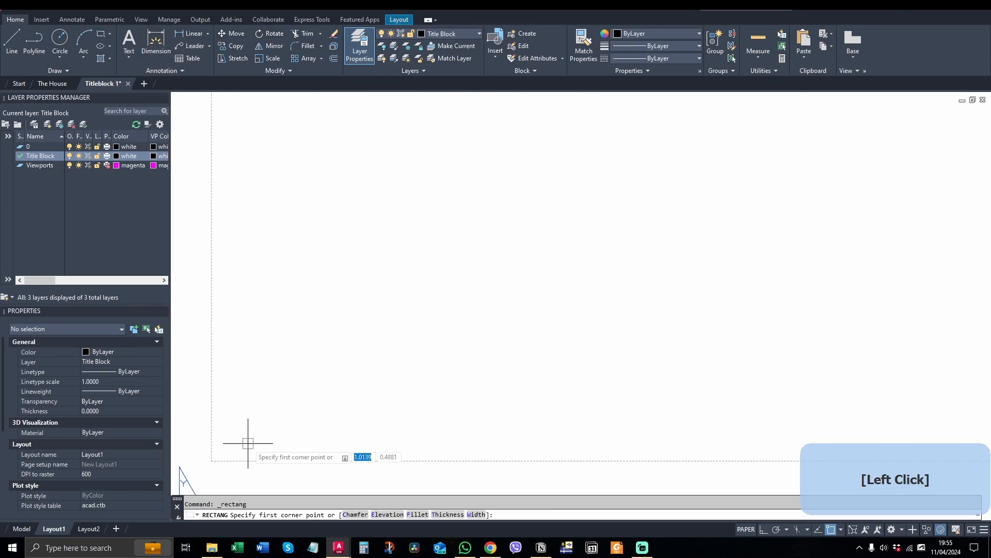
click(216, 453)
scroll(309, 387, down, 4)
middle_drag(597, 226, 502, 330)
scroll(628, 226, down, 2)
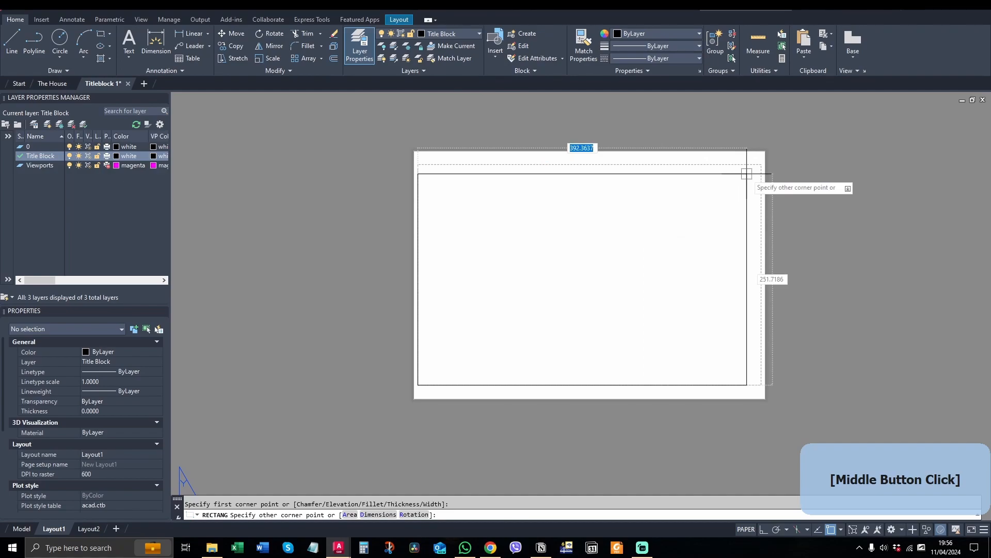
text(406)
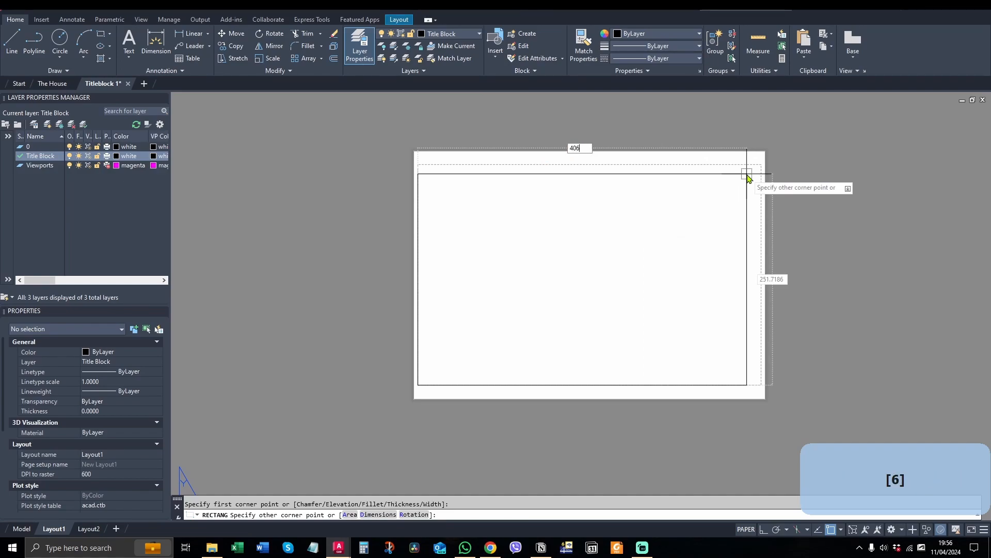
key(Tab)
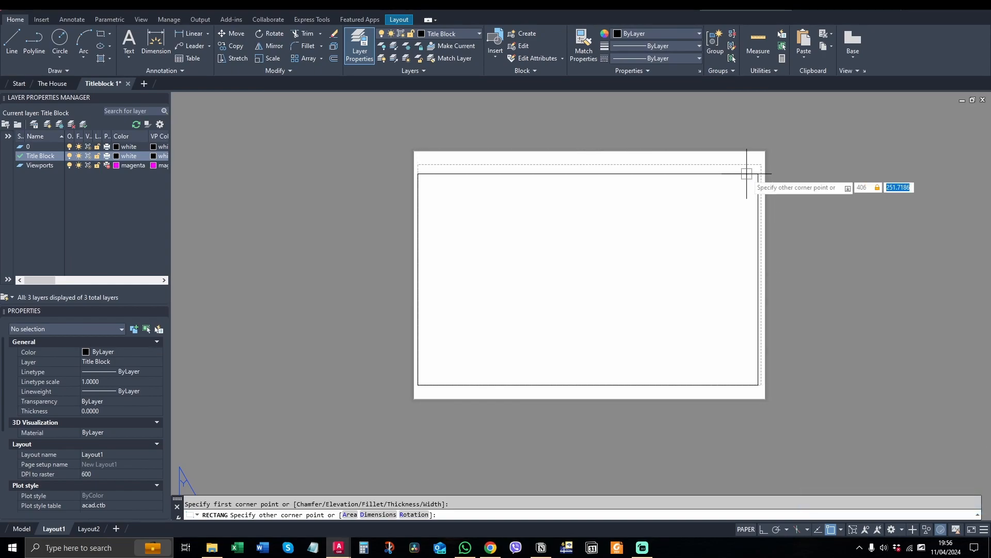
text(2)
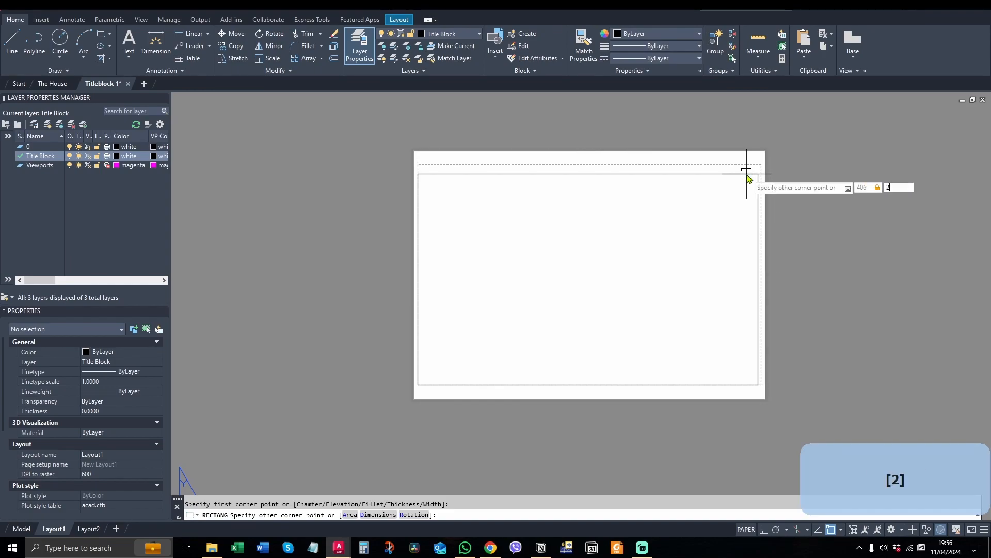
key(space)
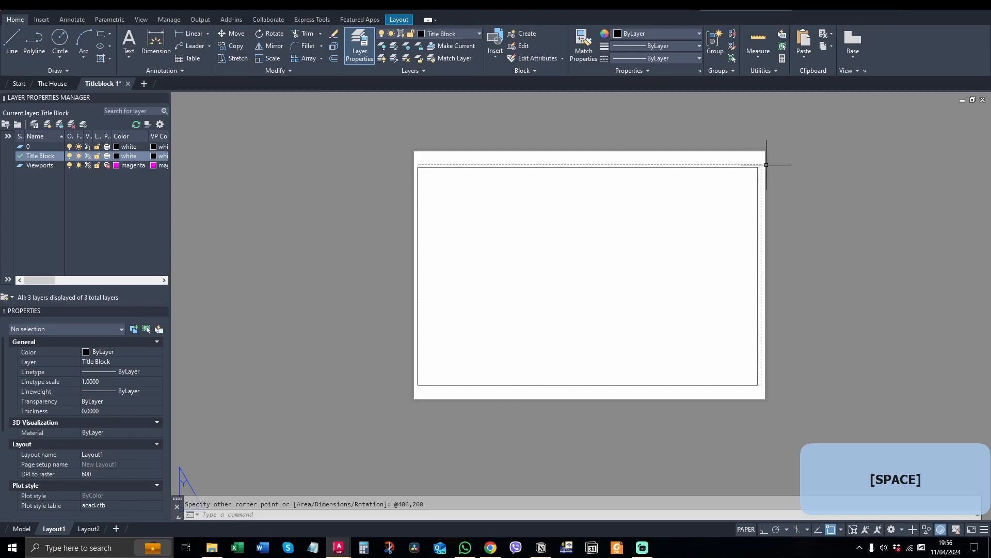
Step: Move the border rectangle up and to the right so it sits roughly centred within the printable area
scroll(768, 166, up, 5)
click(702, 170)
click(728, 157)
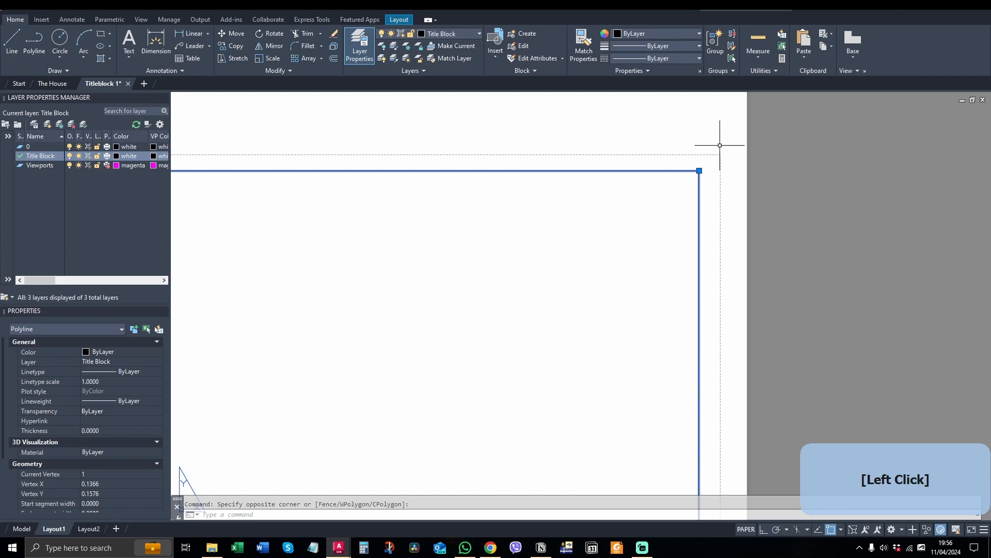
scroll(719, 151, up, 4)
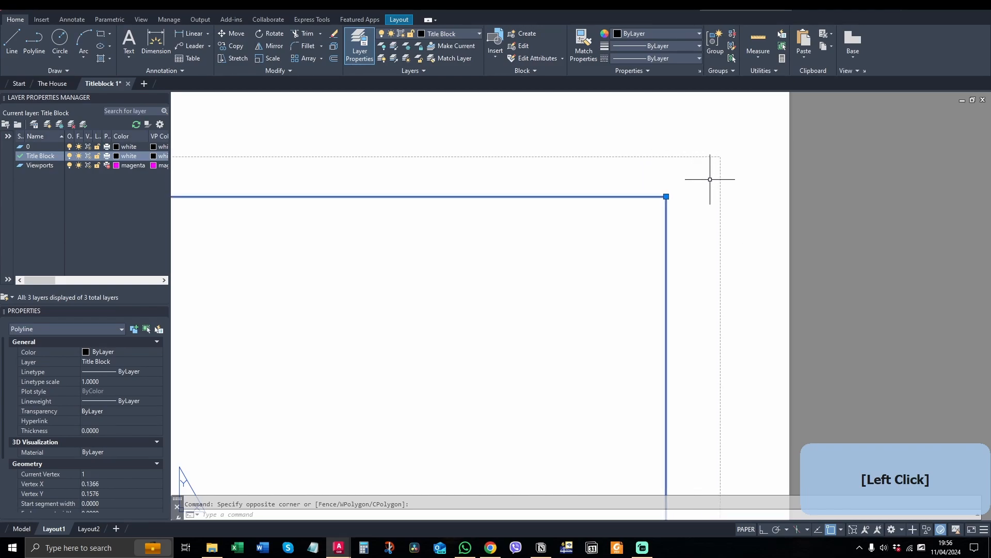
scroll(721, 188, down, 2)
scroll(721, 187, up, 4)
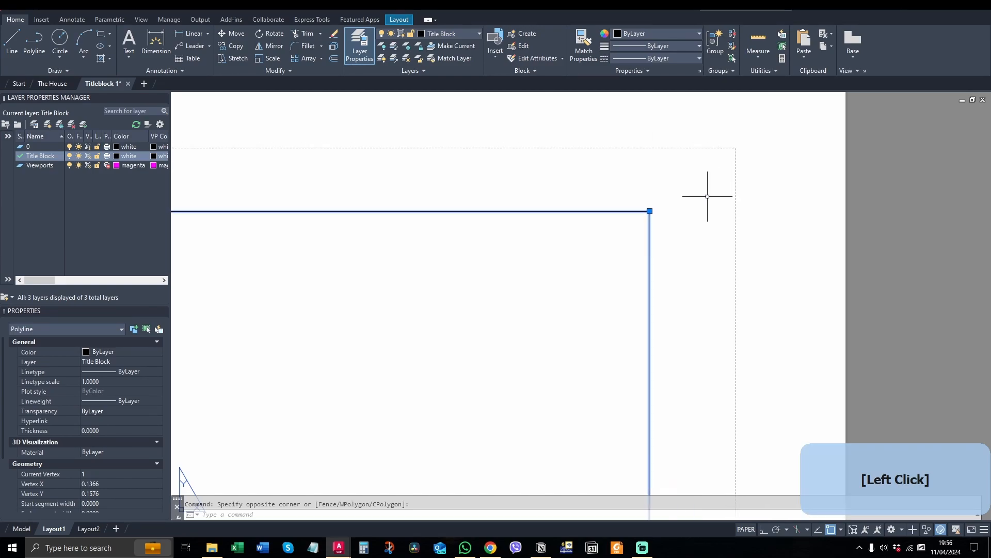
text(m)
key(space)
click(466, 410)
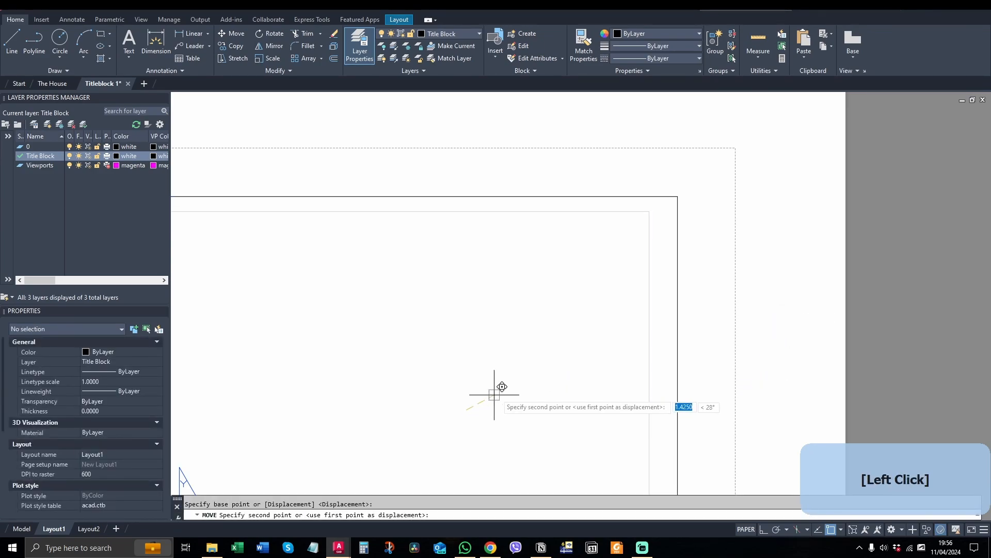
click(533, 355)
Step: Check the gaps between the border rectangle and the dashed printable boundary at the corners and edges
scroll(731, 166, down, 5)
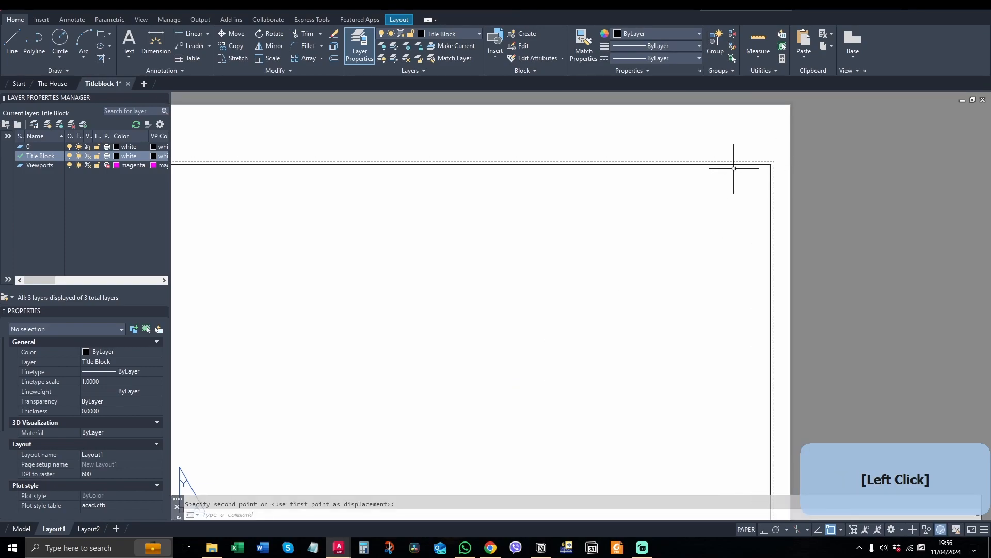
scroll(400, 163, up, 6)
scroll(538, 153, down, 4)
middle_drag(625, 386, 563, 296)
scroll(522, 336, down, 2)
middle_drag(715, 255, 608, 247)
scroll(712, 335, up, 4)
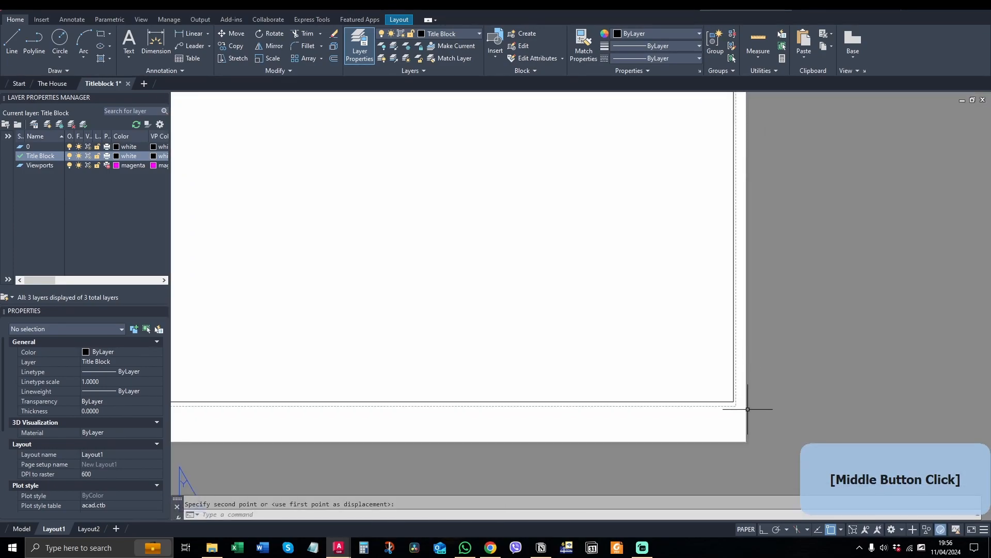
scroll(748, 409, down, 6)
scroll(733, 292, up, 5)
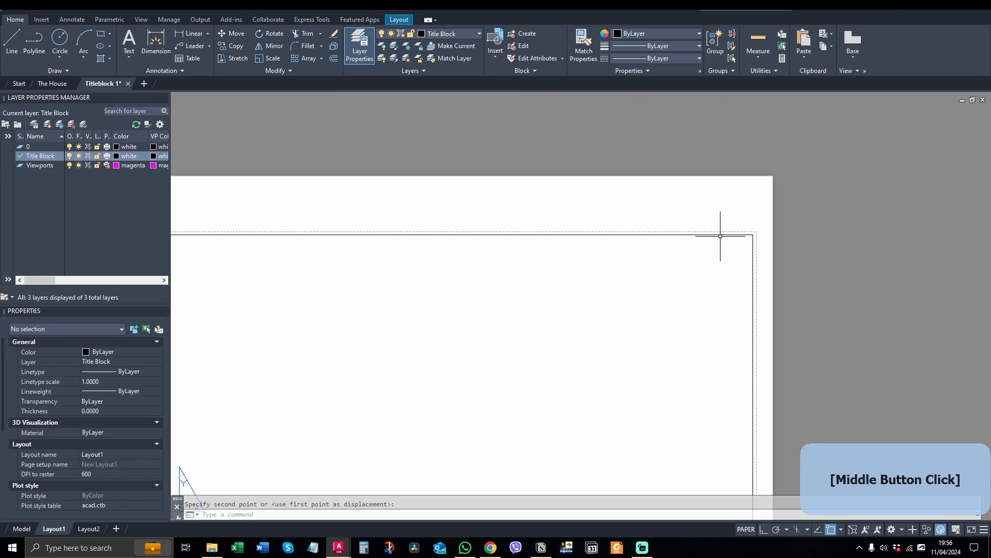
scroll(778, 232, down, 3)
scroll(748, 294, up, 2)
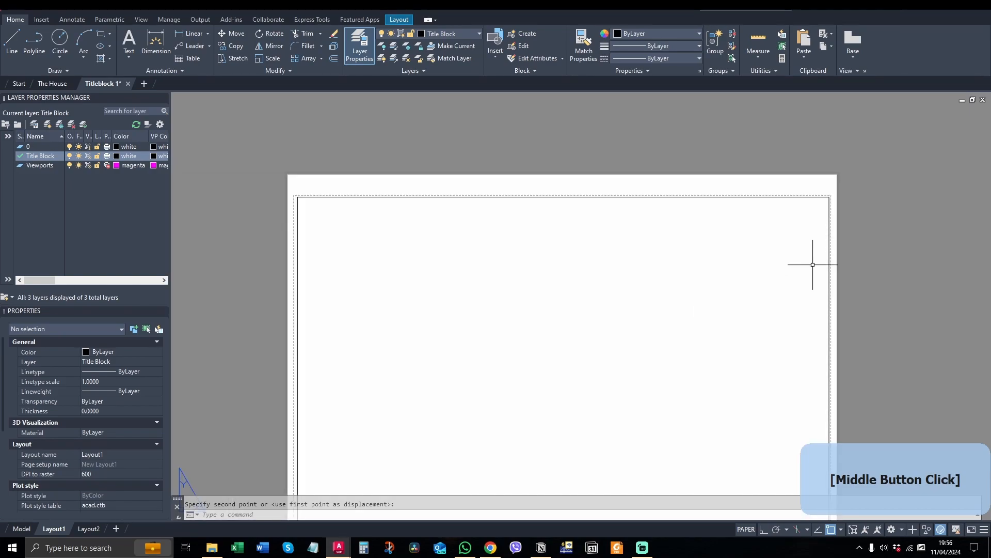
Step: Save the Titleblock 1 drawing
key(s)
key(ctrl+s)
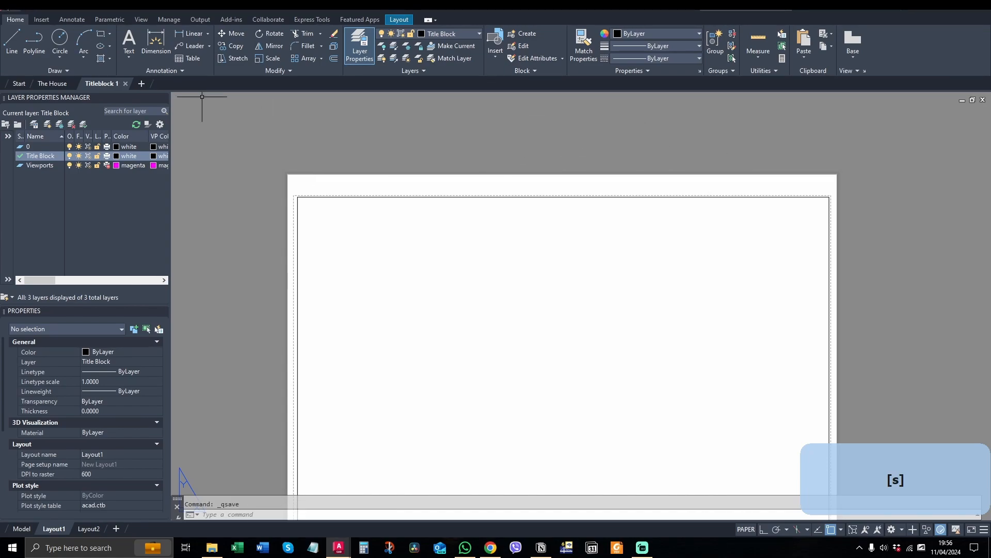
Step: Open the plot settings for Layout1, set the plot area to Extents and centre the plot
click(104, 10)
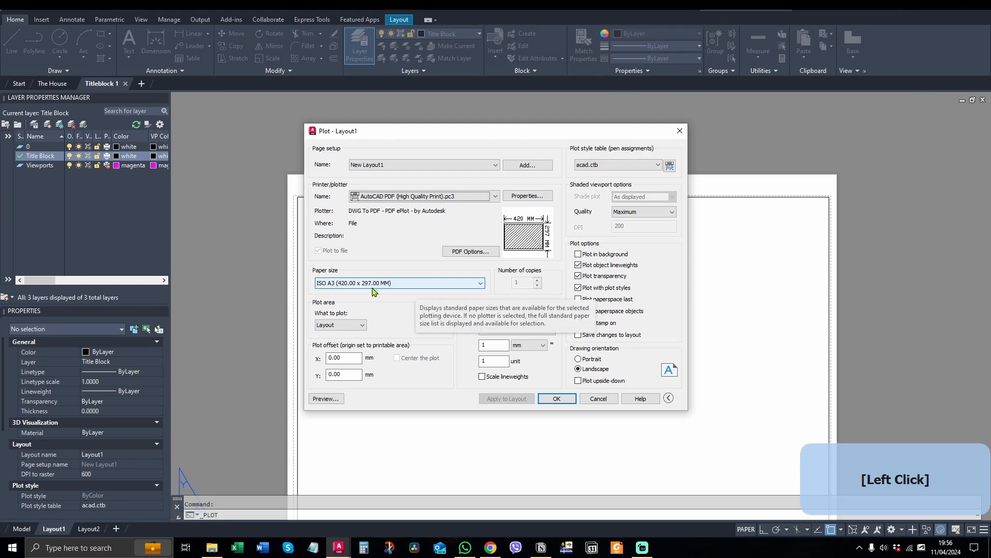
click(350, 325)
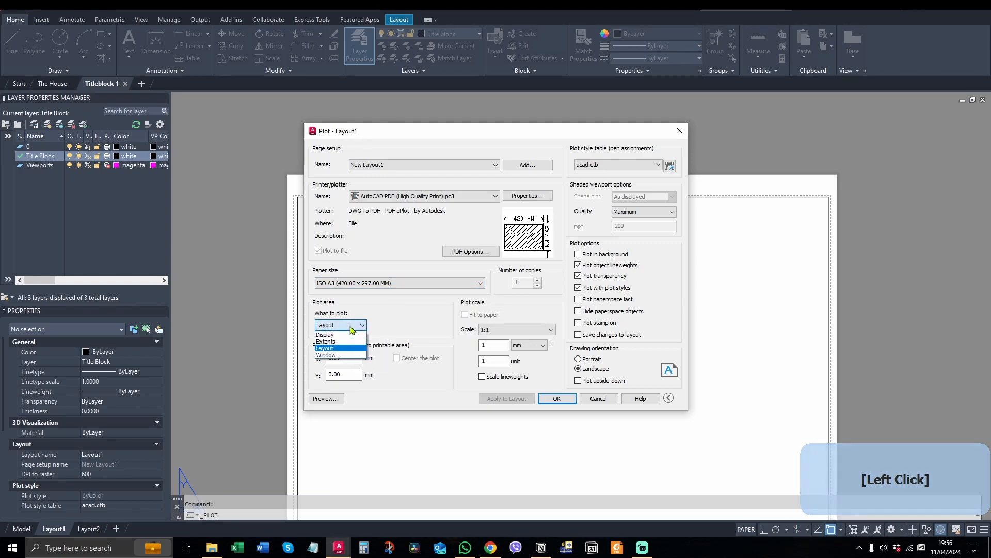
click(335, 342)
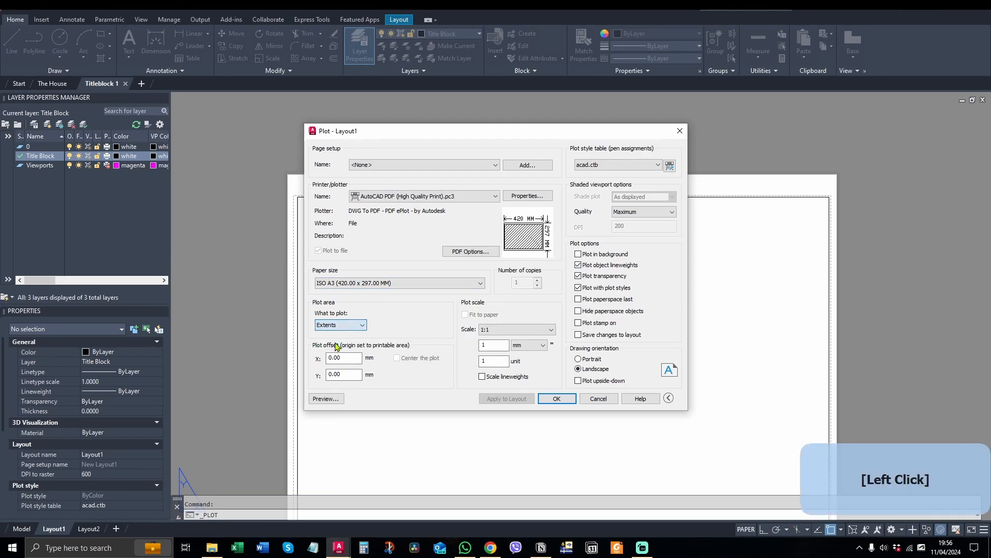
click(397, 358)
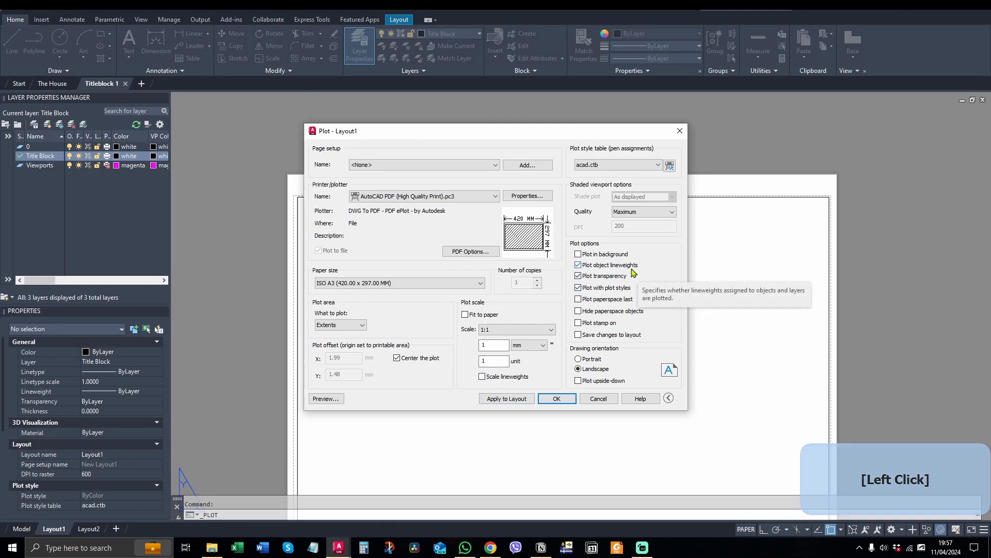
Step: Apply the plot settings to the layout, preview the plotted sheet, and close the plot settings
click(494, 398)
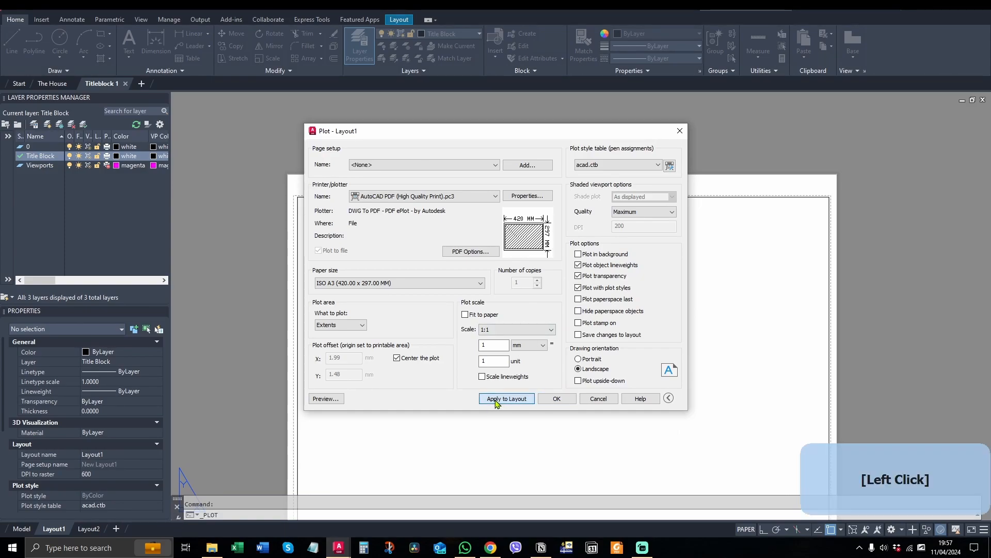
click(562, 400)
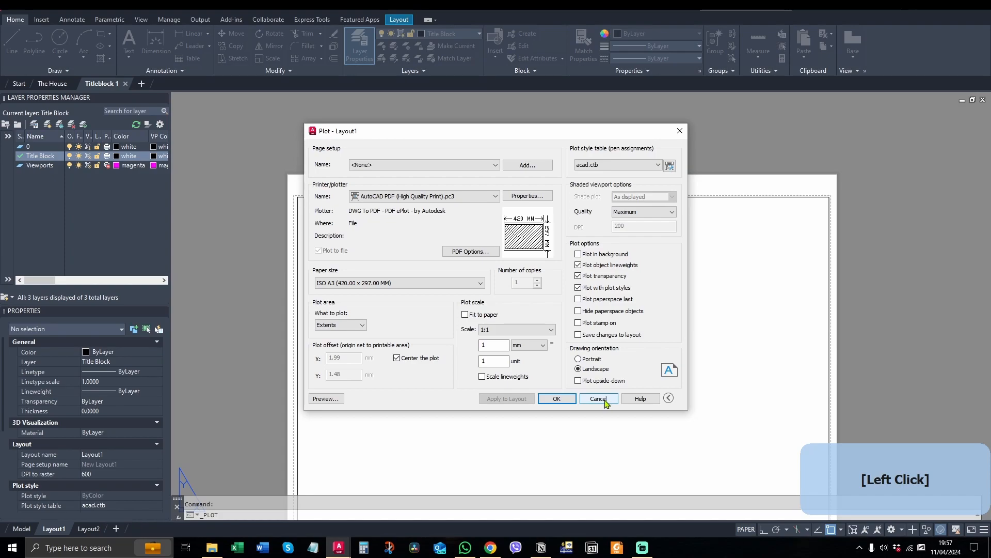
click(327, 399)
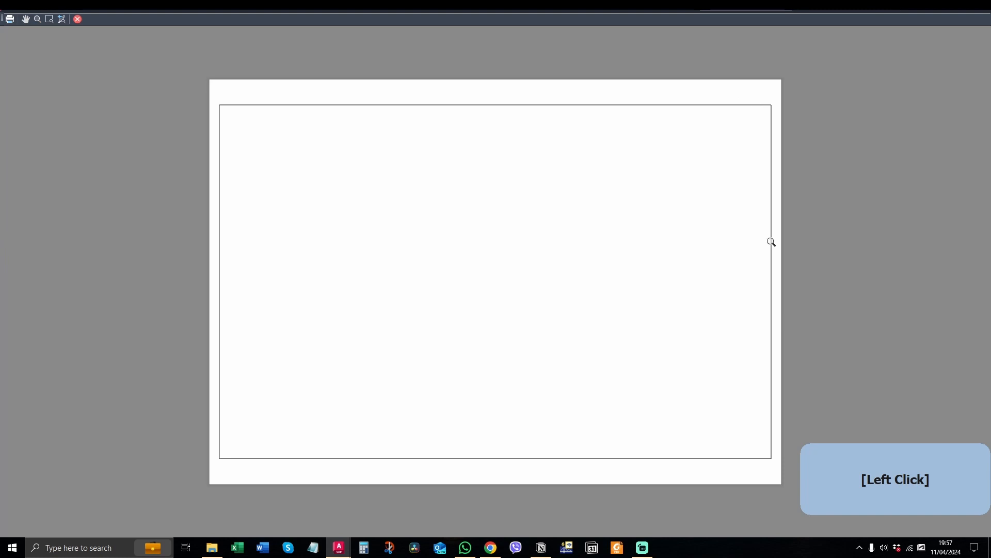
click(77, 18)
click(598, 398)
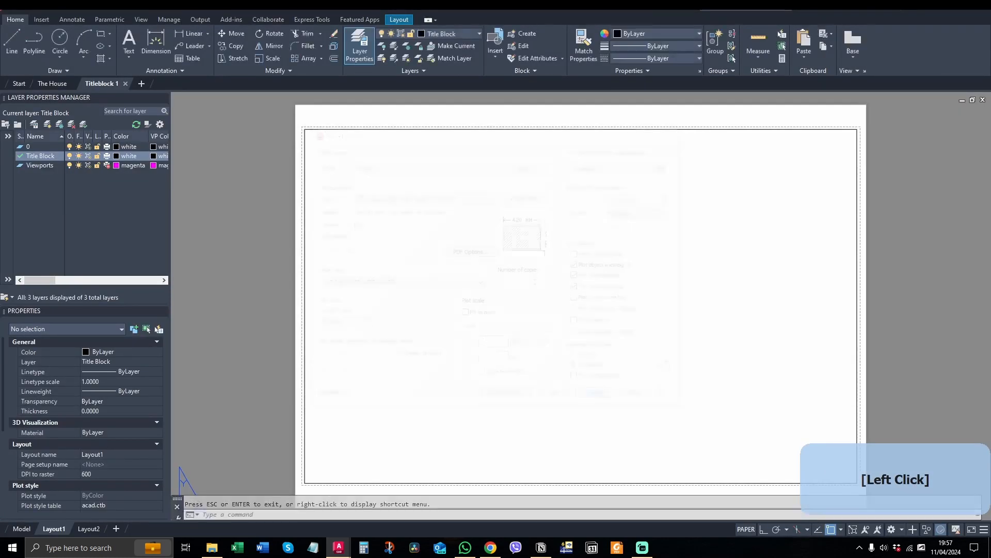
Step: Draw a rectangle 75 mm wide and 260 mm high up and to the left from the border's lower-right corner
middle_click(807, 213)
middle_drag(781, 200, 738, 199)
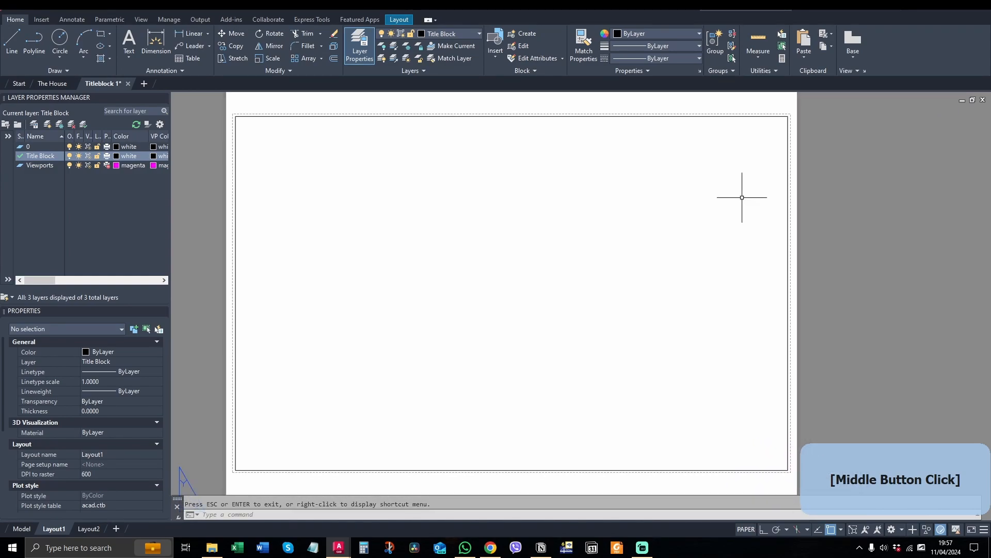
click(102, 38)
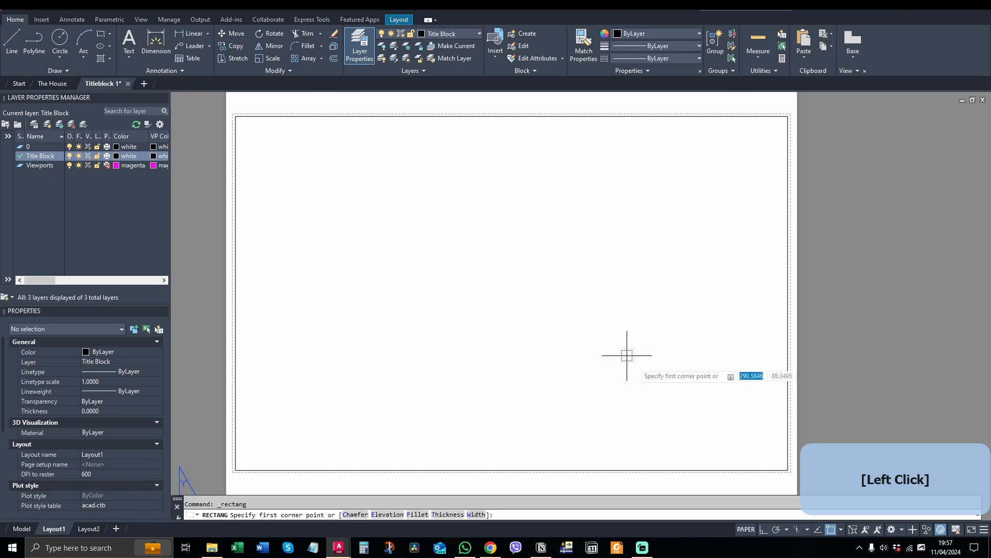
click(788, 470)
scroll(701, 244, down, 3)
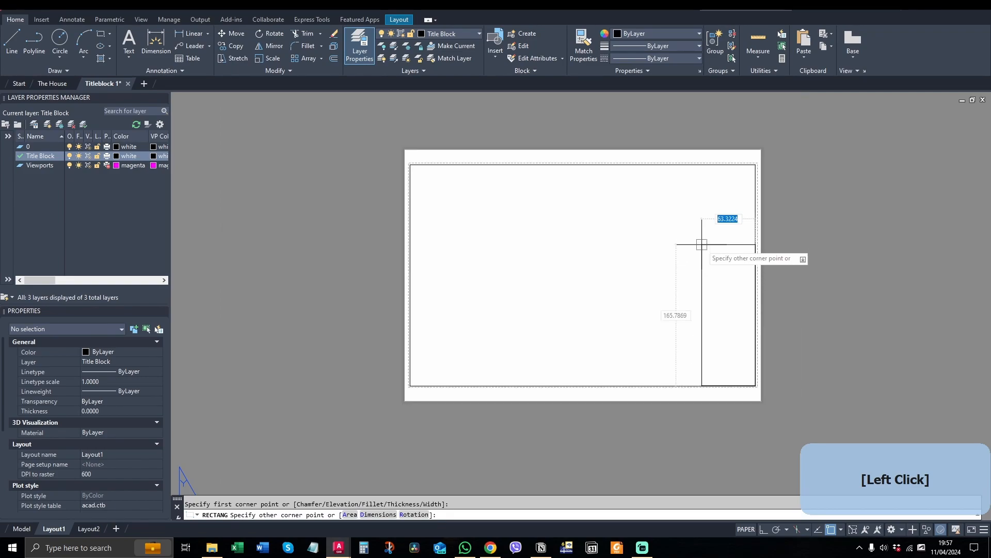
scroll(698, 155, up, 4)
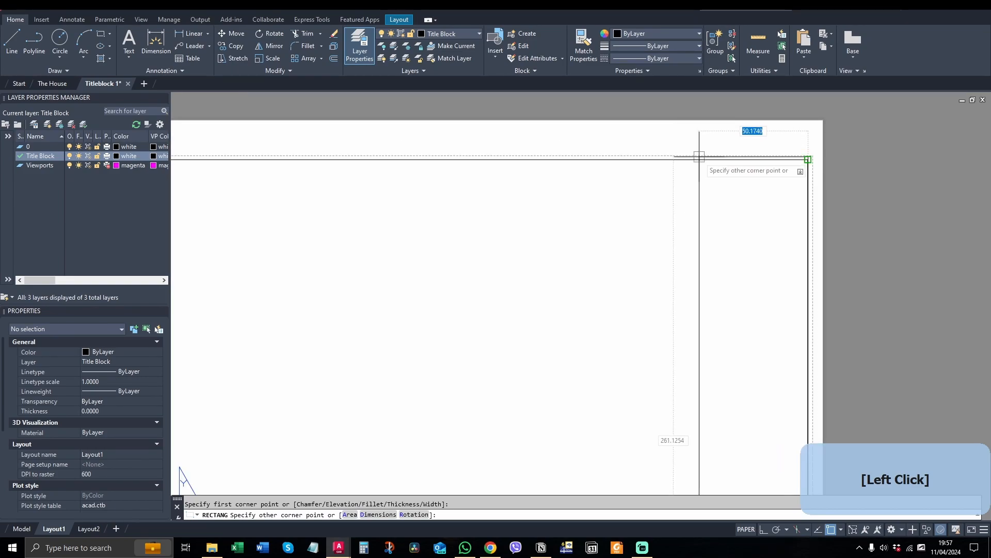
scroll(699, 156, down, 4)
scroll(525, 274, up, 6)
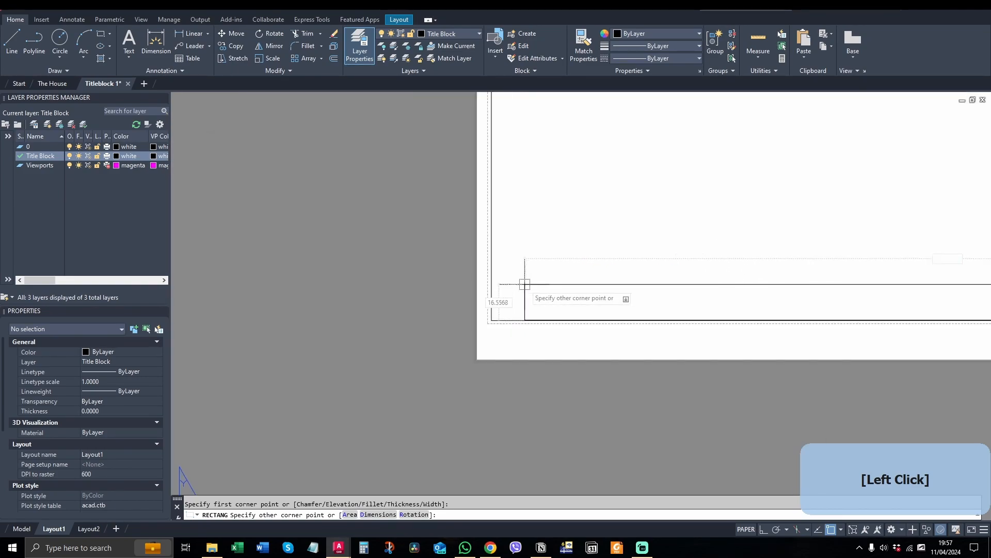
scroll(490, 273, down, 5)
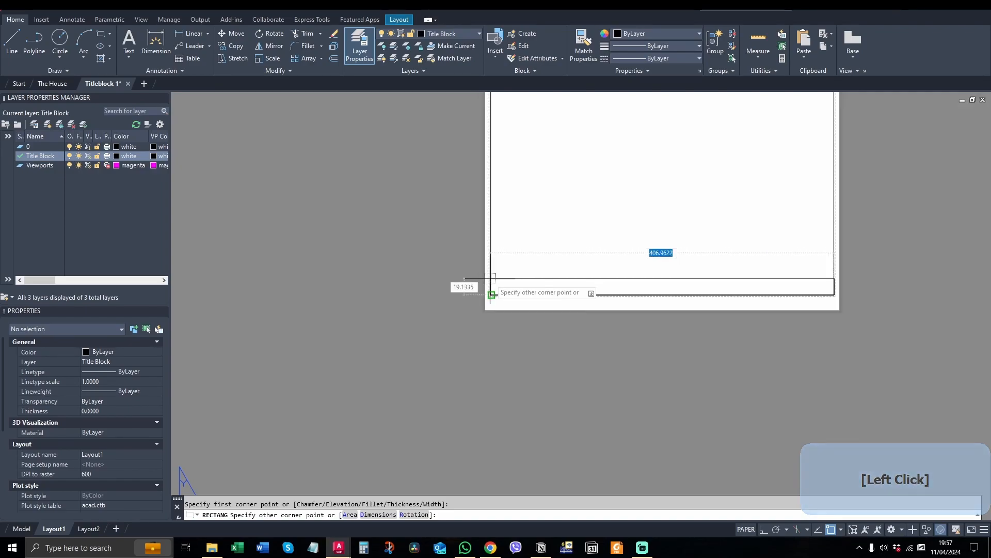
scroll(549, 222, up, 3)
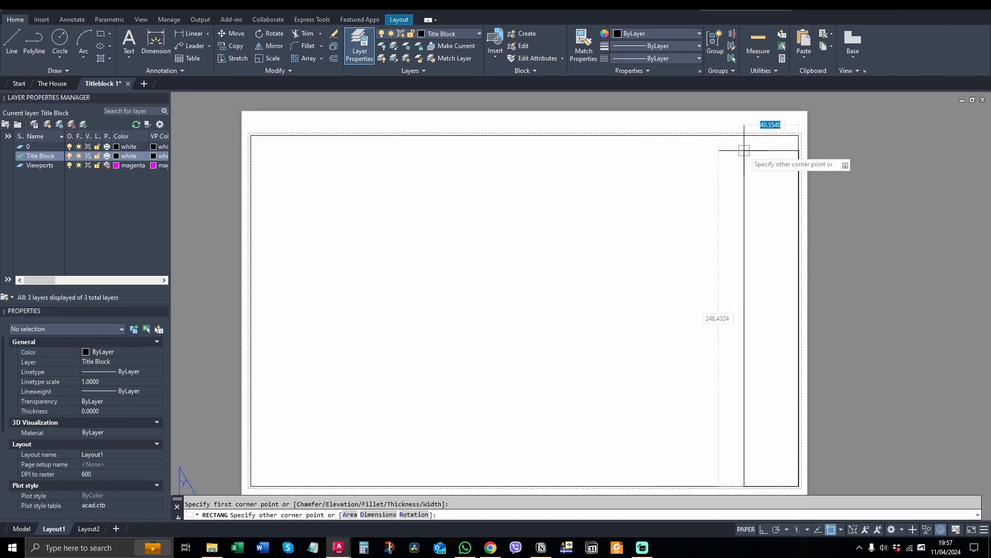
scroll(741, 150, up, 2)
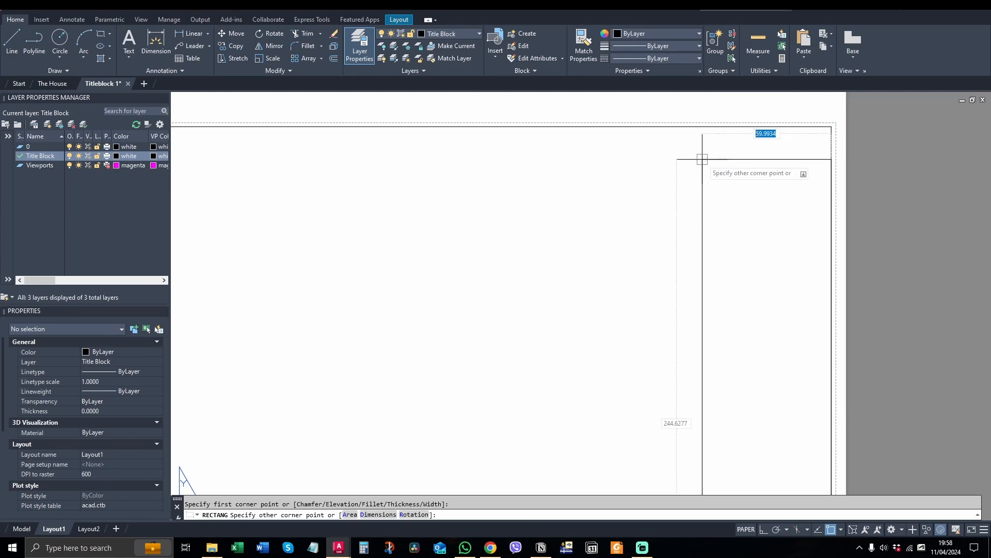
text(@)
text(-)
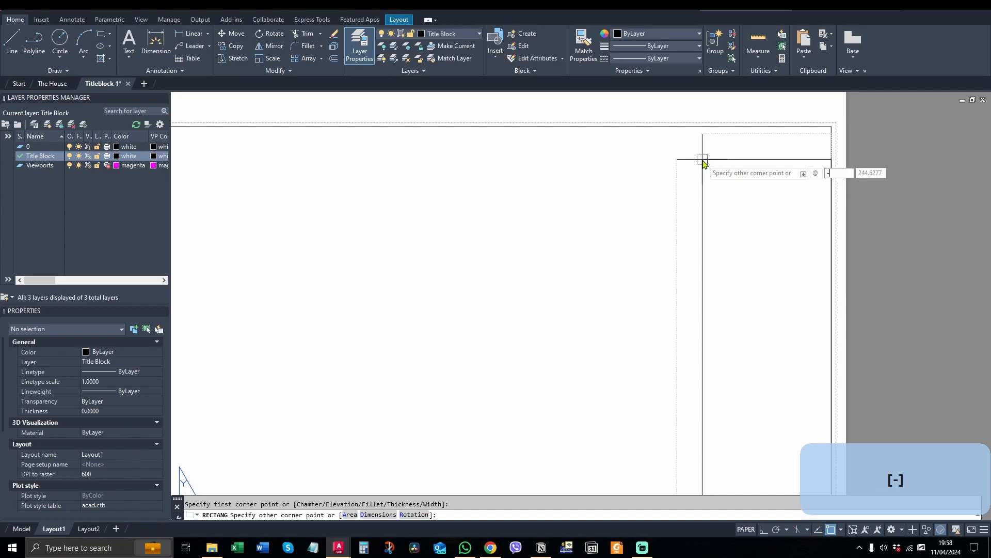
text(75)
key(Tab)
text(260)
key(space)
key(Escape)
Step: Check that the new strip rectangle meets the border rectangle at its corners and edges
scroll(681, 120, up, 7)
scroll(617, 173, down, 7)
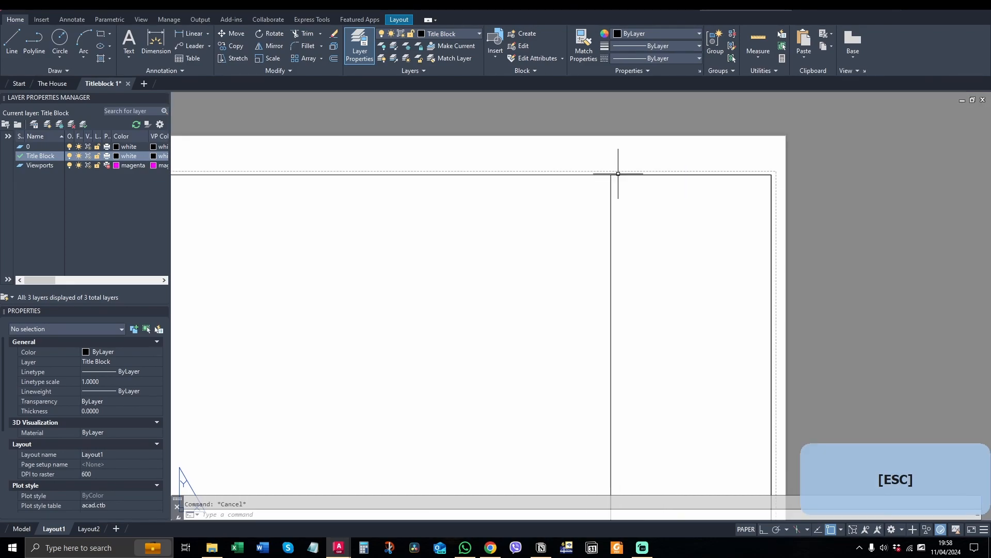
scroll(617, 173, down, 6)
scroll(640, 326, up, 10)
middle_drag(707, 185, 719, 383)
scroll(718, 383, down, 8)
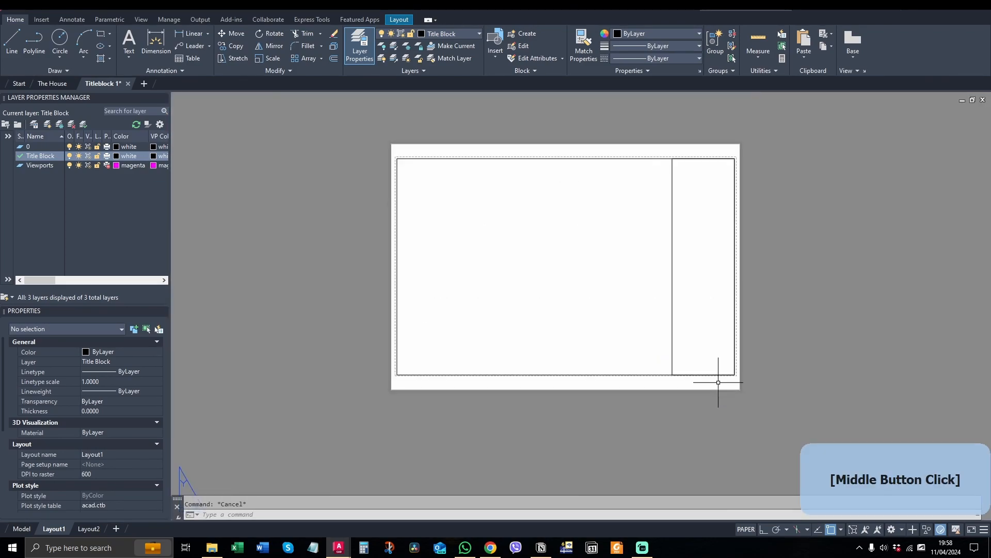
scroll(718, 342, up, 2)
scroll(693, 356, down, 2)
scroll(666, 314, up, 2)
middle_drag(608, 314, 611, 348)
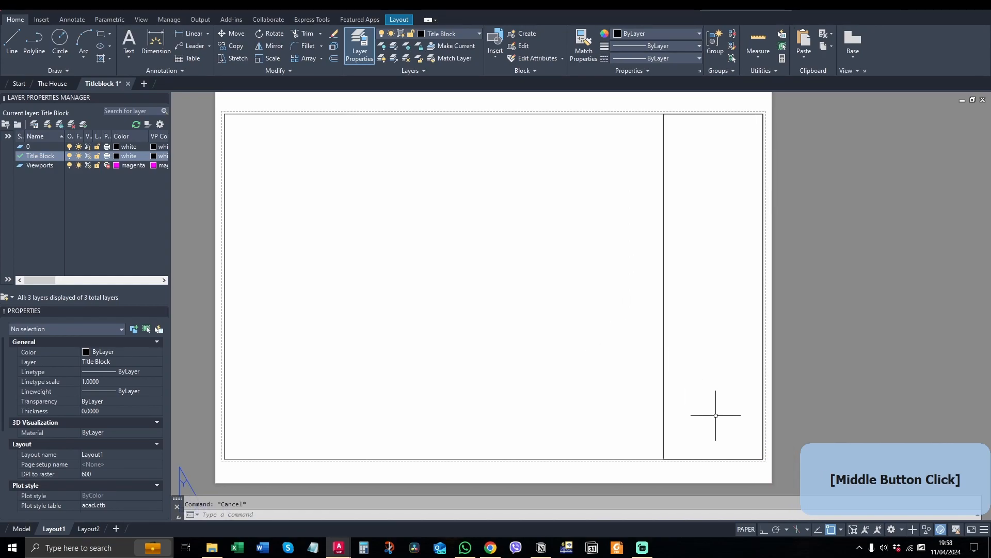
Step: Switch to The House drawing, examine its title block as a reference, and return to the Titleblock 1 drawing
click(52, 84)
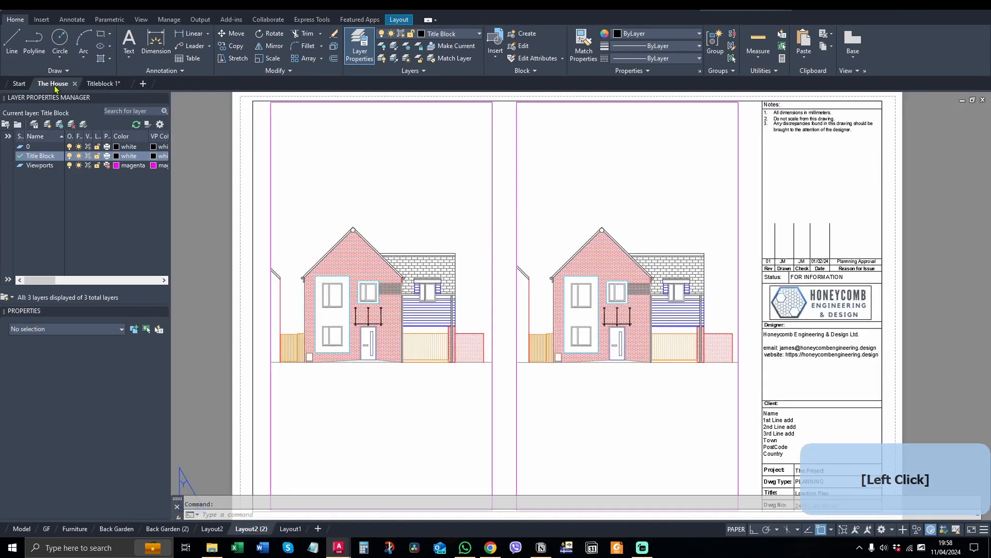
middle_drag(745, 392, 702, 342)
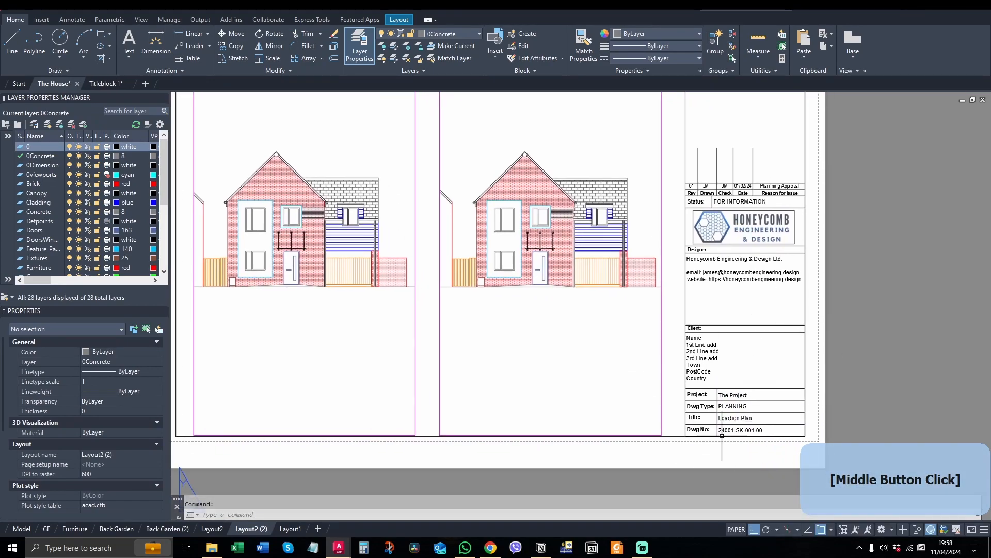
middle_drag(874, 289, 863, 366)
click(107, 83)
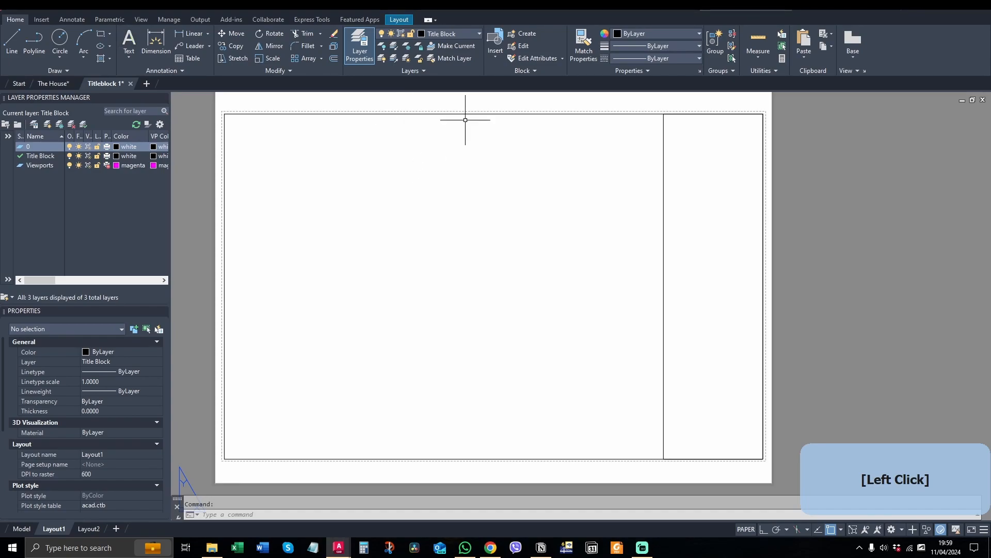
click(129, 41)
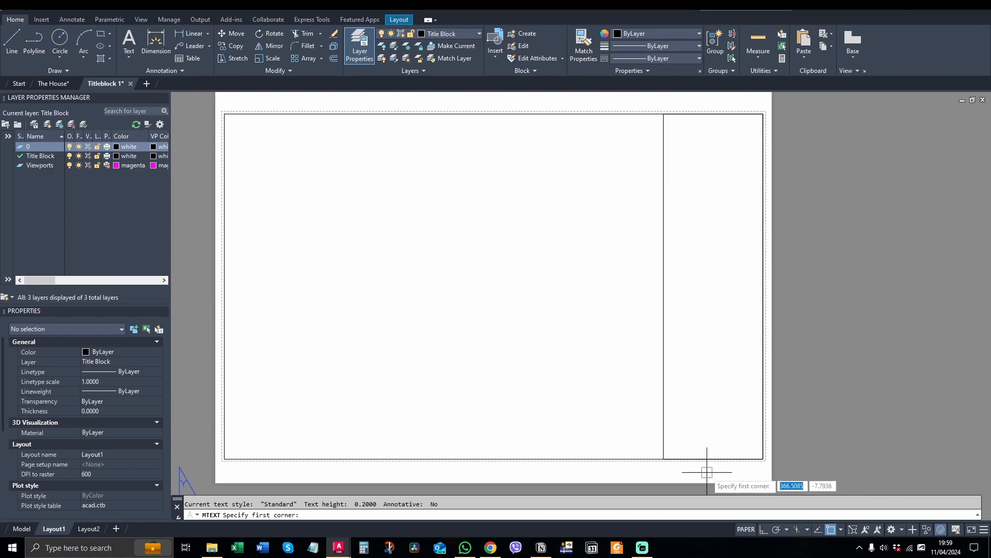
scroll(722, 470, up, 2)
scroll(722, 470, up, 4)
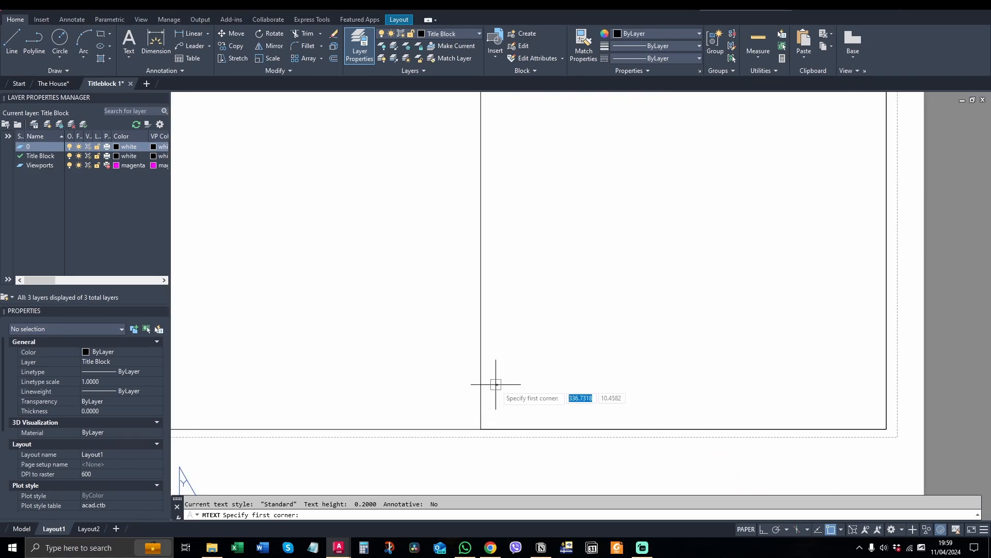
click(489, 384)
scroll(551, 414, down, 2)
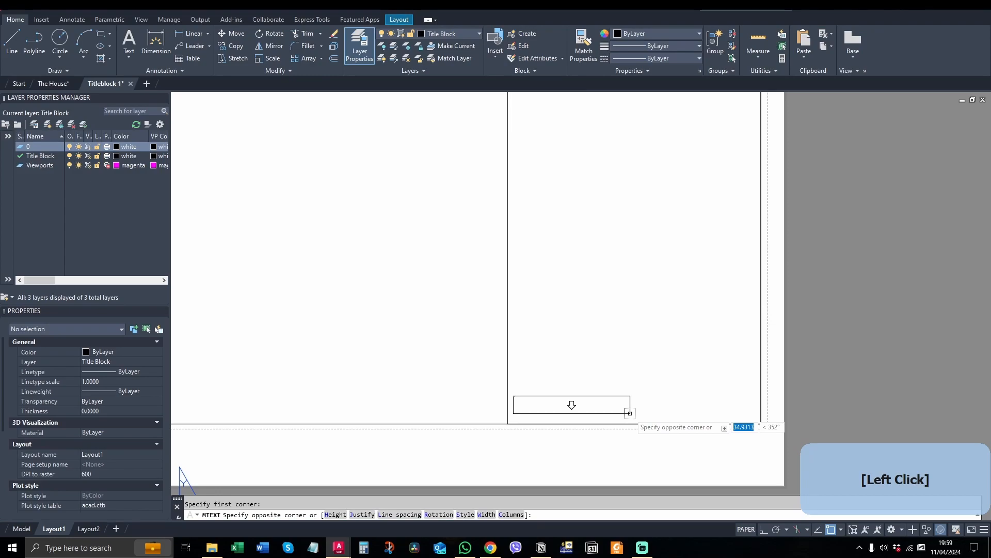
click(630, 413)
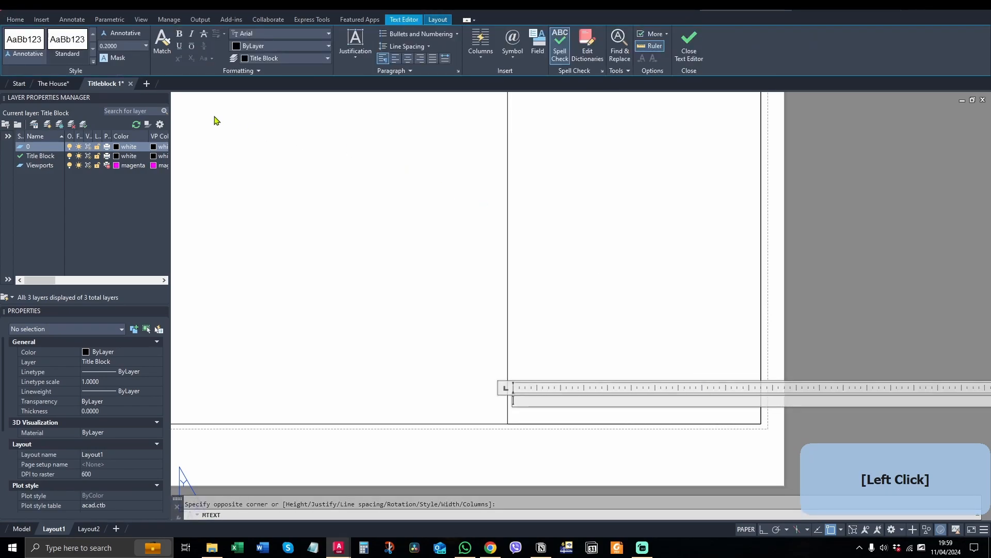
click(232, 126)
Step: Add multiline text reading "Drawing No." with a height of 2.5 near the bottom of the title block strip
click(128, 40)
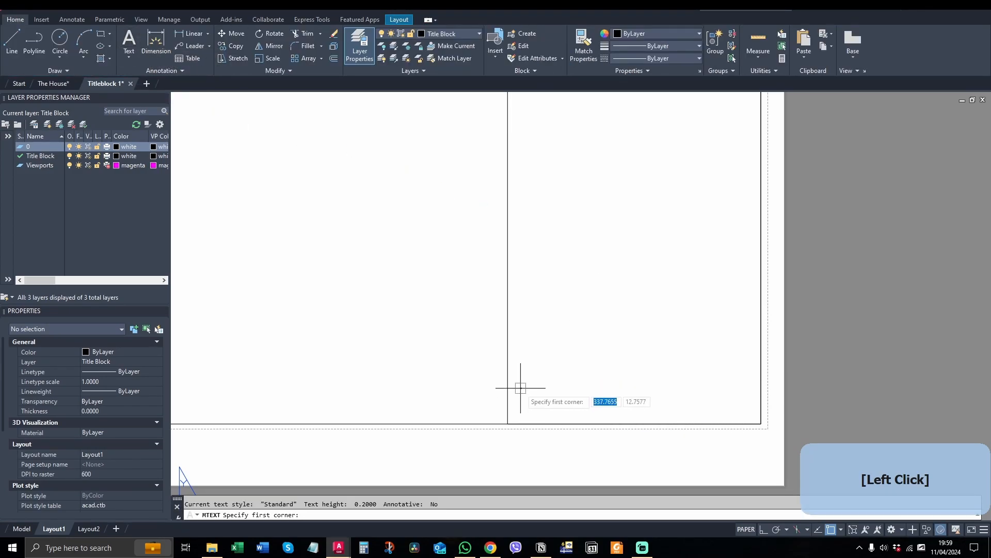
click(521, 387)
click(749, 418)
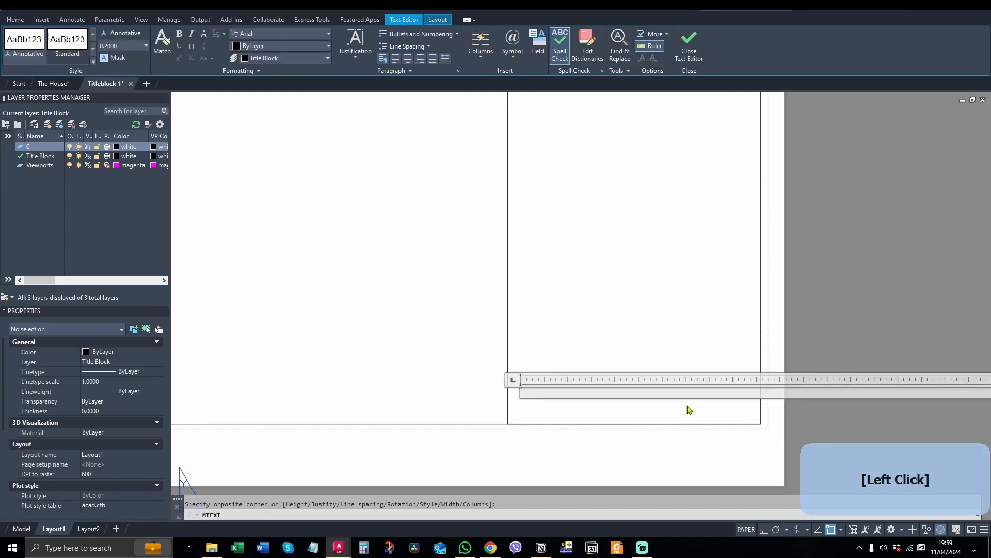
click(126, 45)
text(2.5)
click(563, 395)
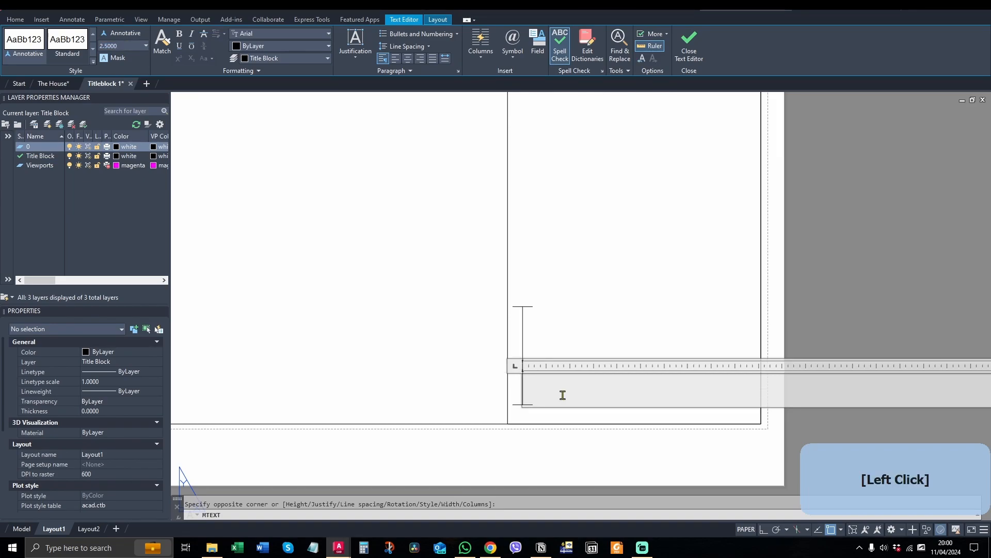
text(P)
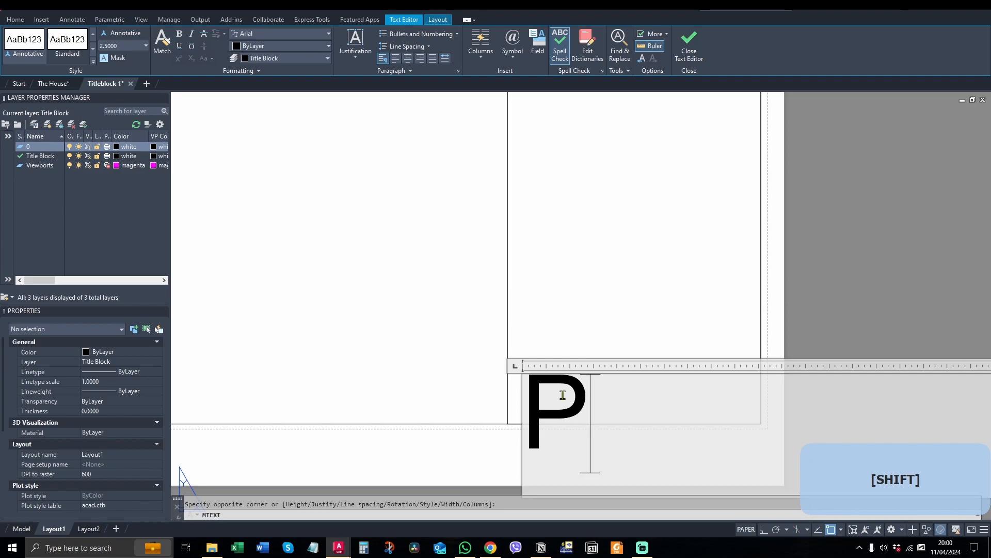
key(BackSpace)
text(Draw)
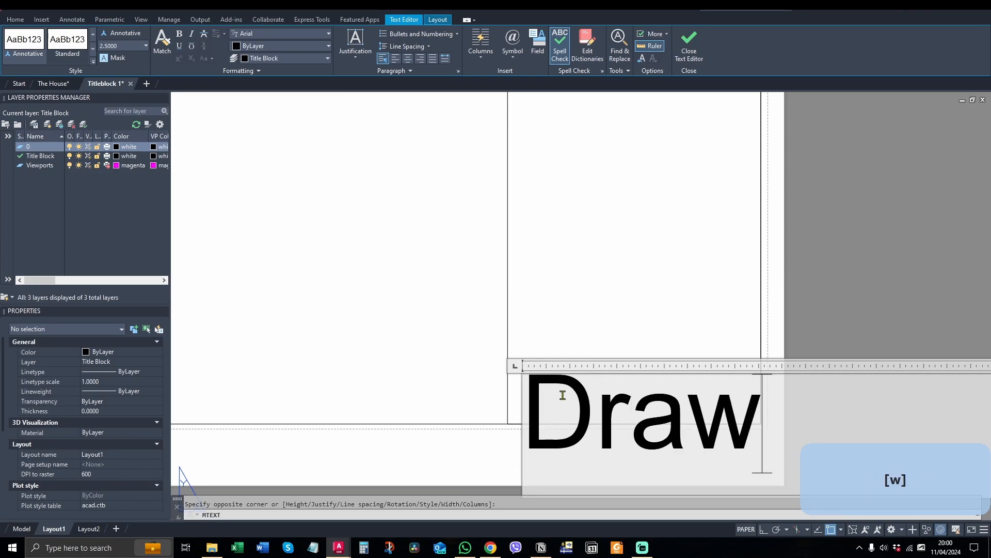
text(ing No.)
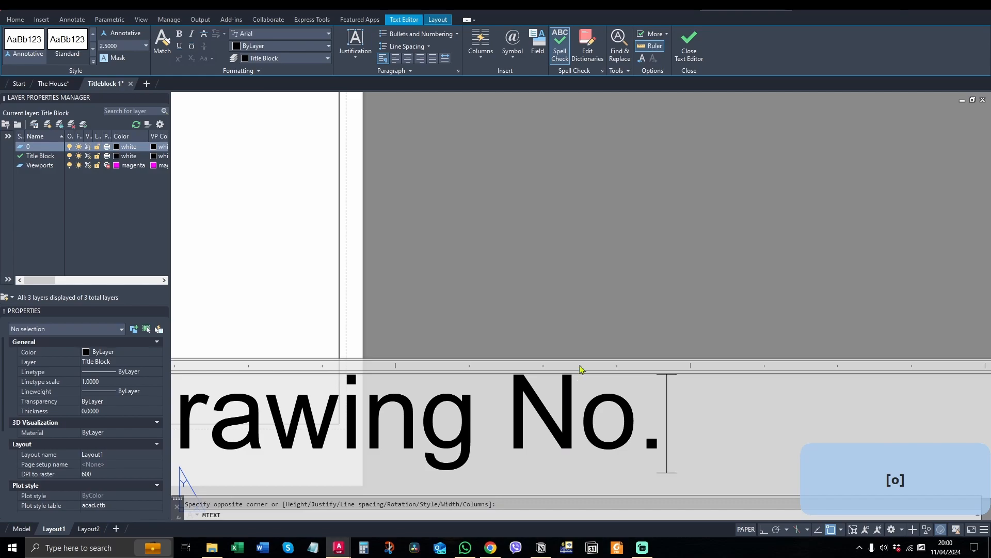
click(648, 292)
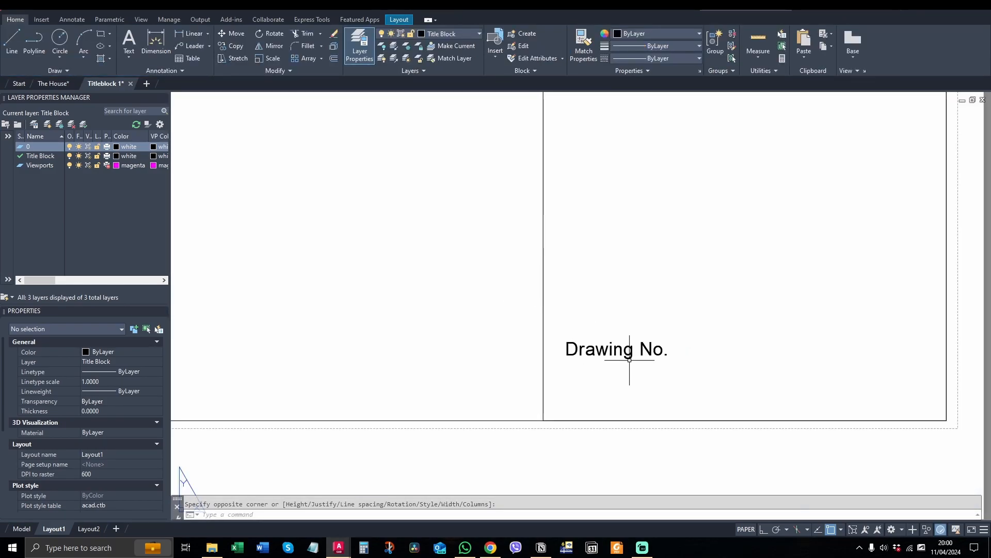
Step: Move the "Drawing No." text down and left into the lower-left corner of the title block strip
click(599, 370)
text(m)
key(space)
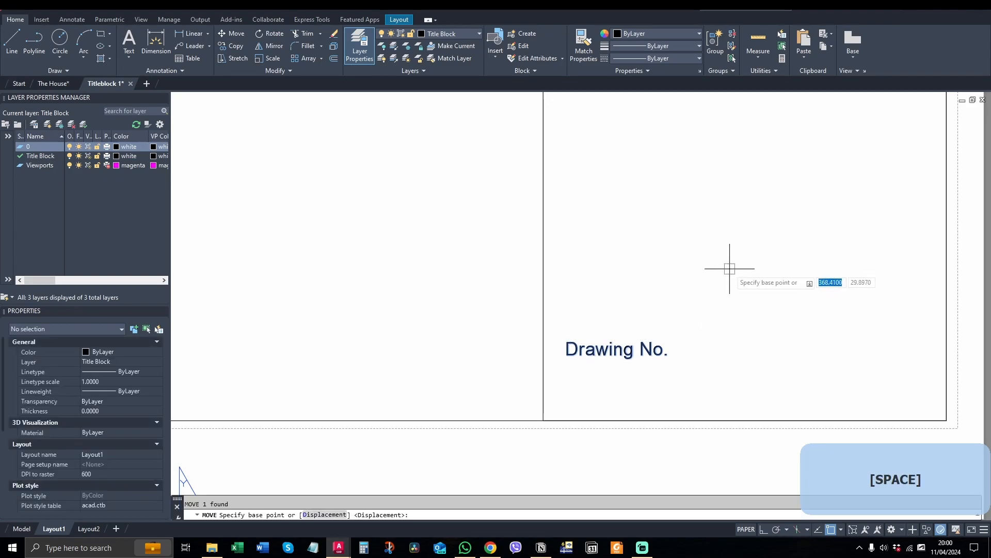
click(739, 257)
click(626, 403)
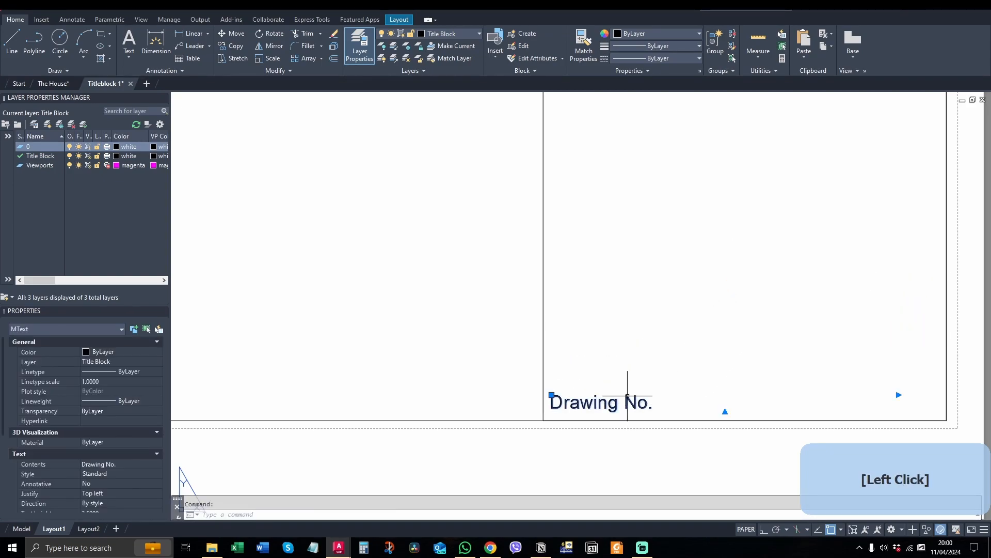
scroll(693, 381, down, 5)
scroll(642, 361, up, 3)
key(Escape)
Step: Nudge the "Drawing No." text slightly closer to the strip's left edge
scroll(606, 390, up, 4)
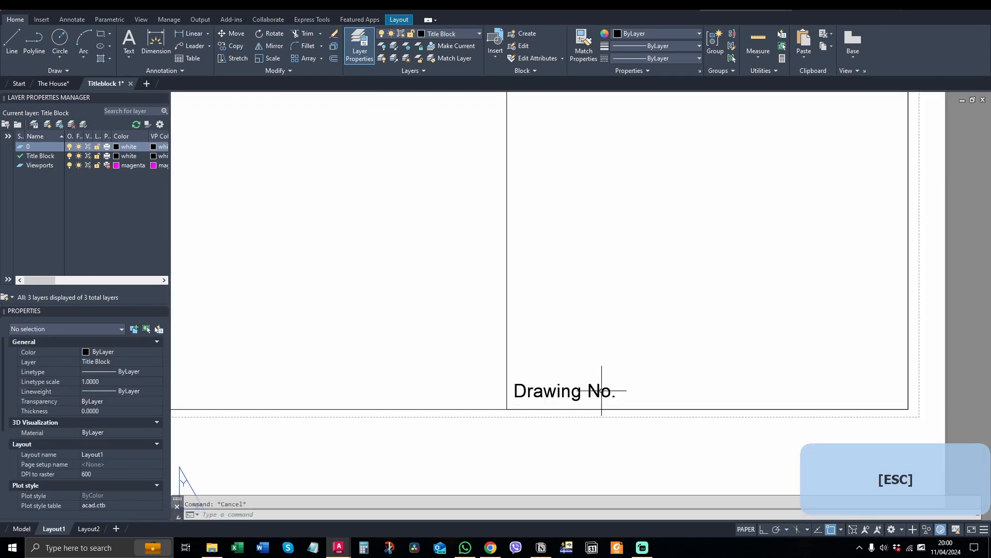
click(602, 390)
key(space)
click(687, 336)
key(Escape)
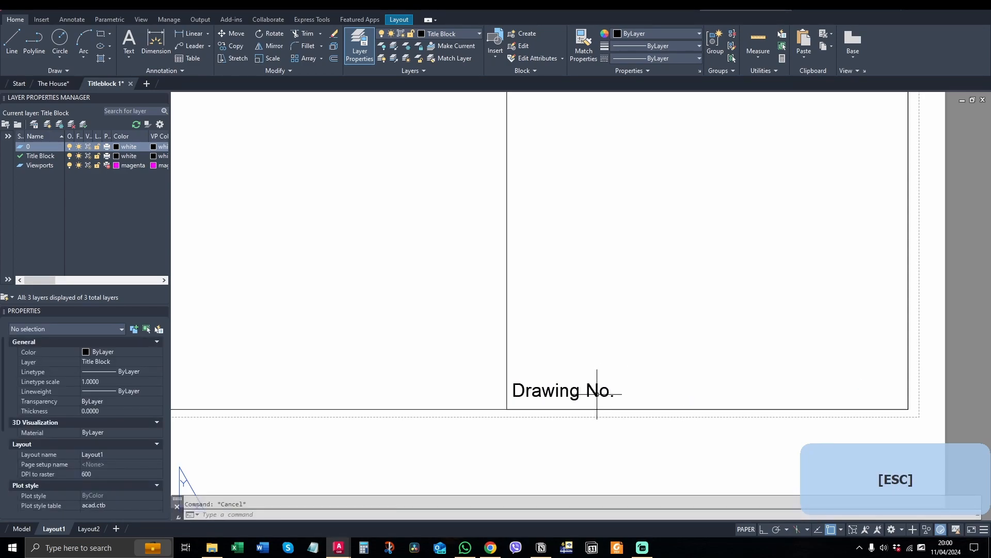
Step: Copy the "Drawing No." text straight up with Ortho on, placing three copies about 9 mm apart above the original
click(597, 392)
scroll(686, 395, down, 4)
scroll(677, 364, up, 2)
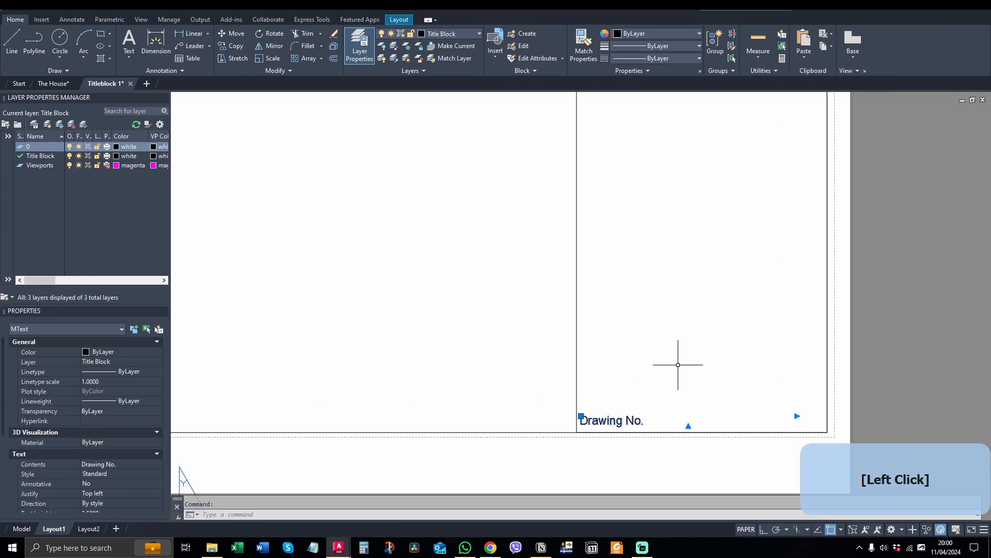
text(cond )
text(p)
key(space)
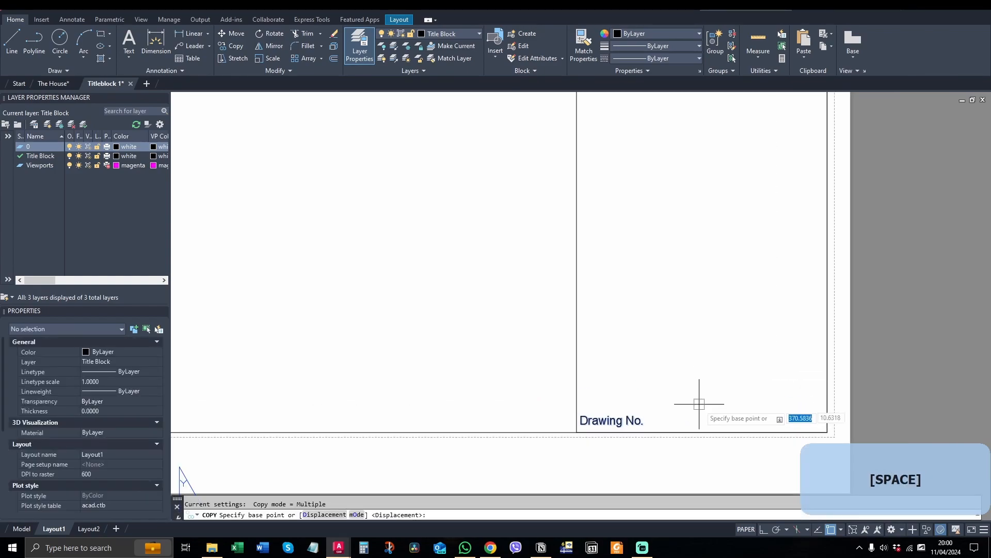
click(706, 410)
key(F8)
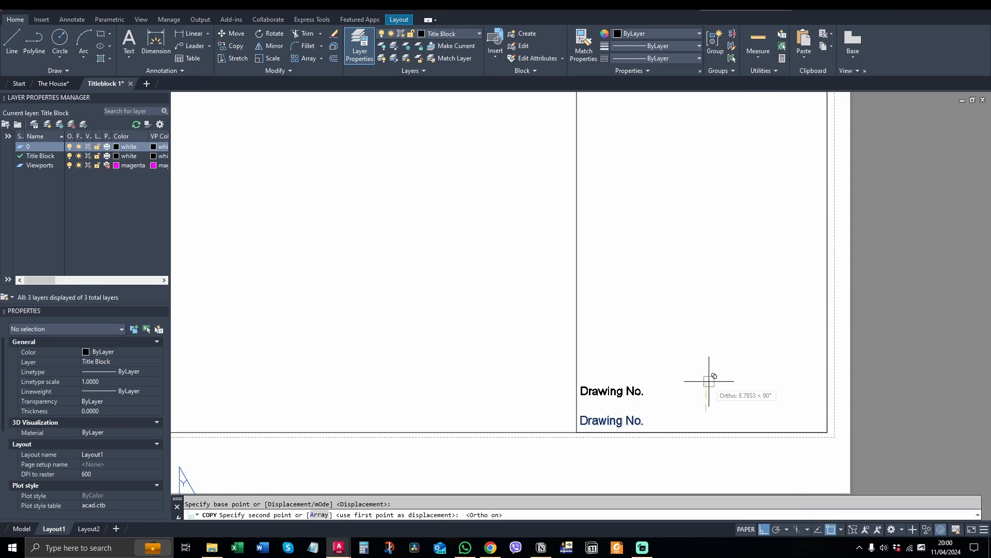
click(710, 380)
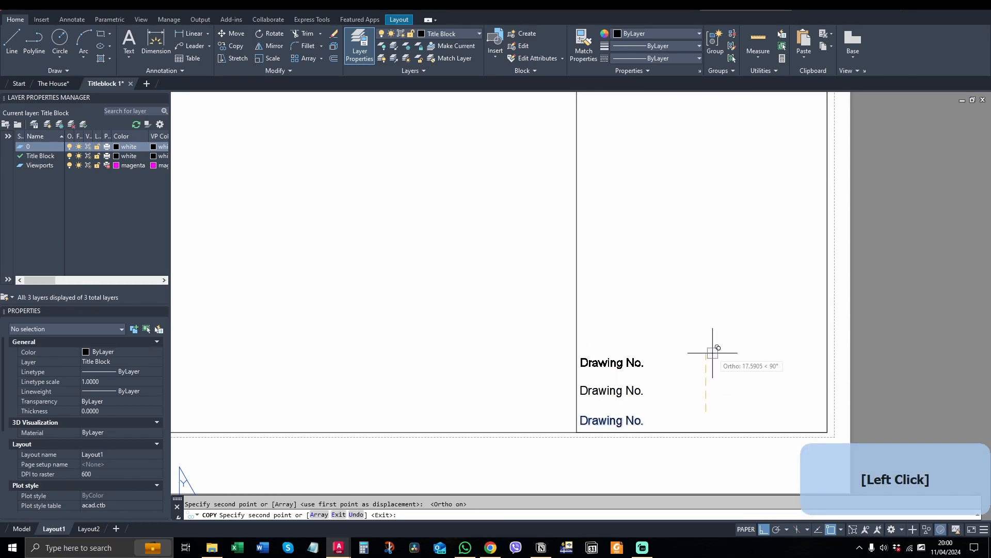
click(713, 350)
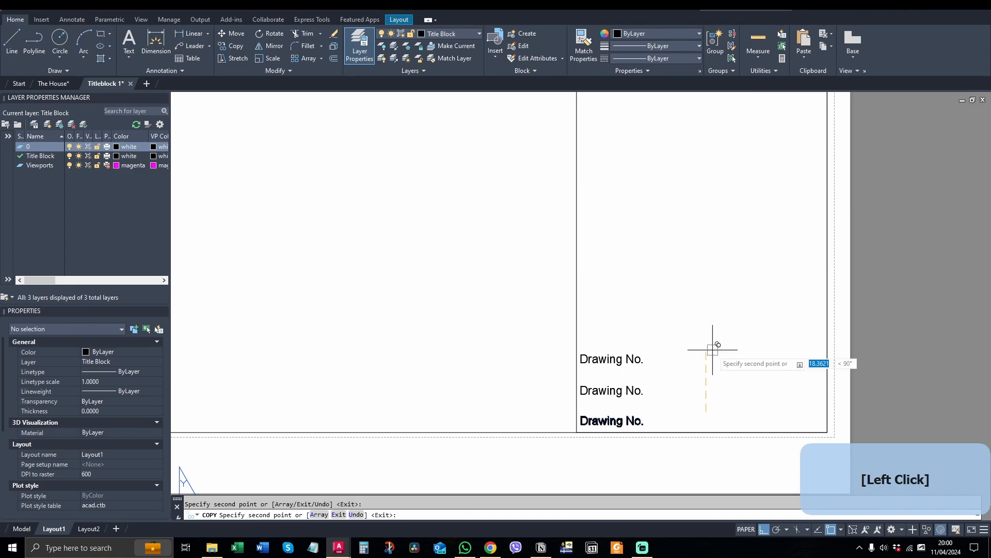
scroll(713, 341, down, 2)
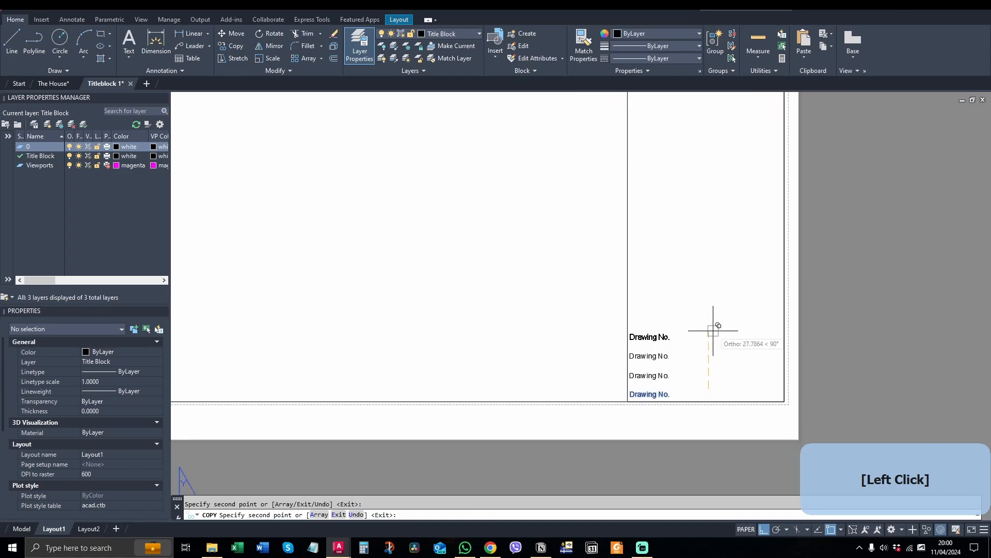
middle_drag(721, 289, 699, 351)
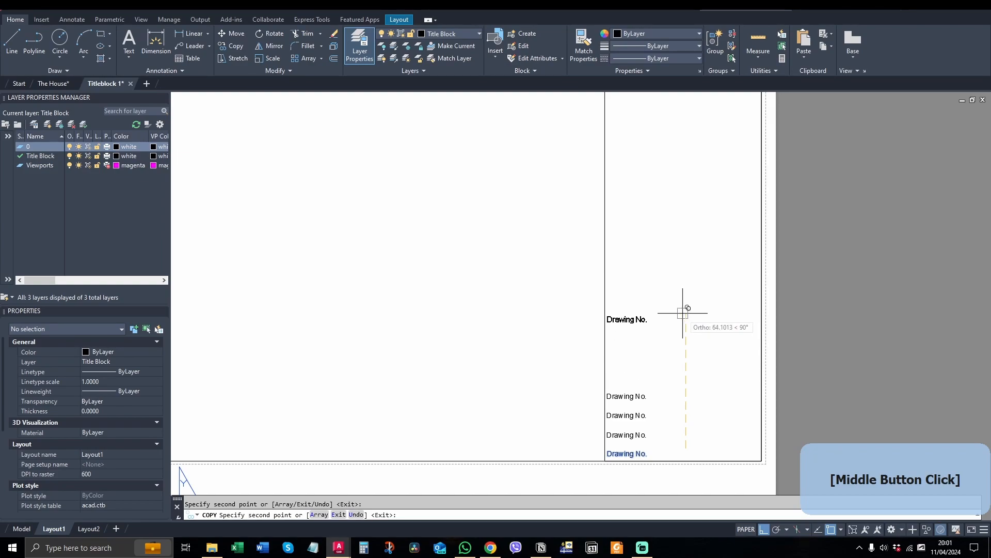
Step: Place four more widely spaced "Drawing No." copies straight up the strip, the last just below the border's top edge
click(680, 300)
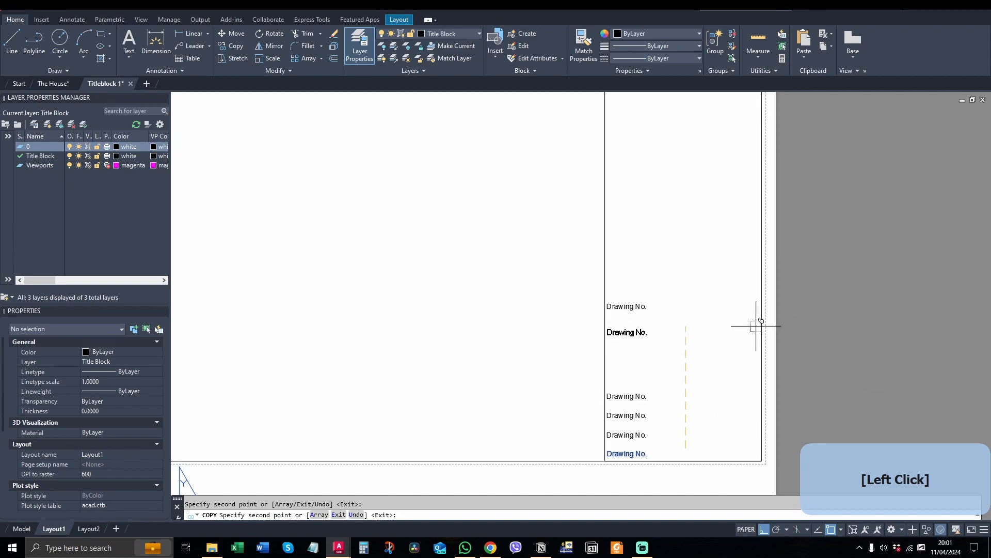
middle_drag(703, 316, 690, 338)
click(689, 277)
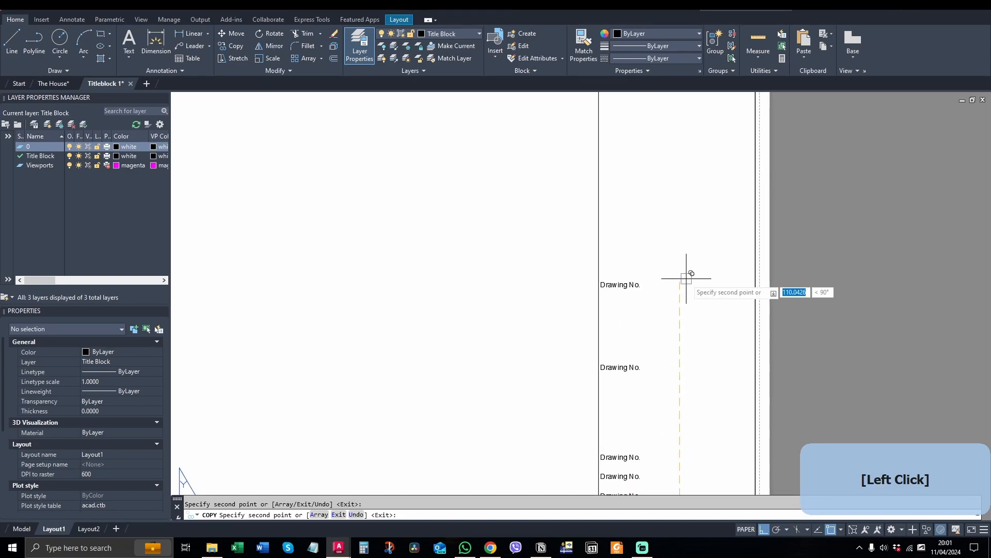
middle_drag(711, 325, 712, 396)
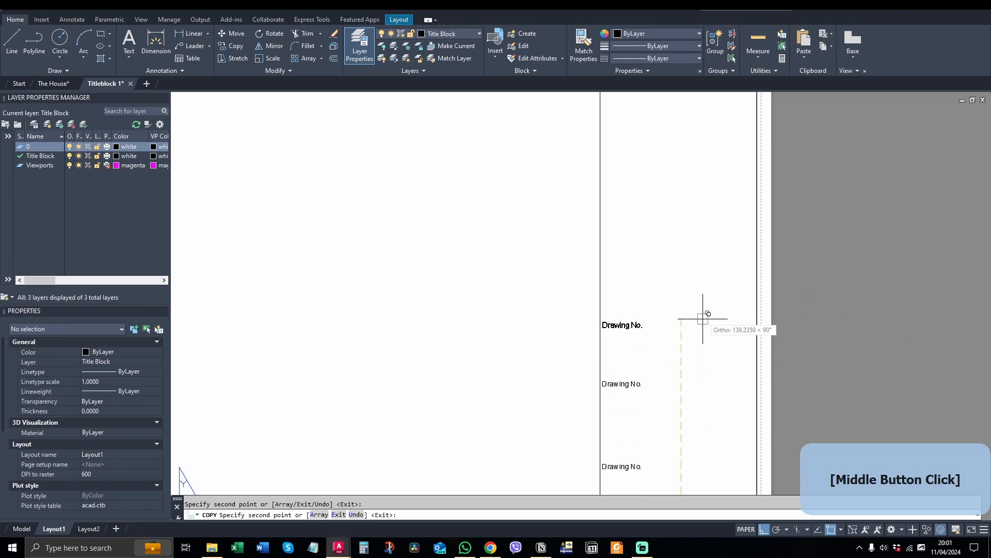
scroll(698, 310, down, 2)
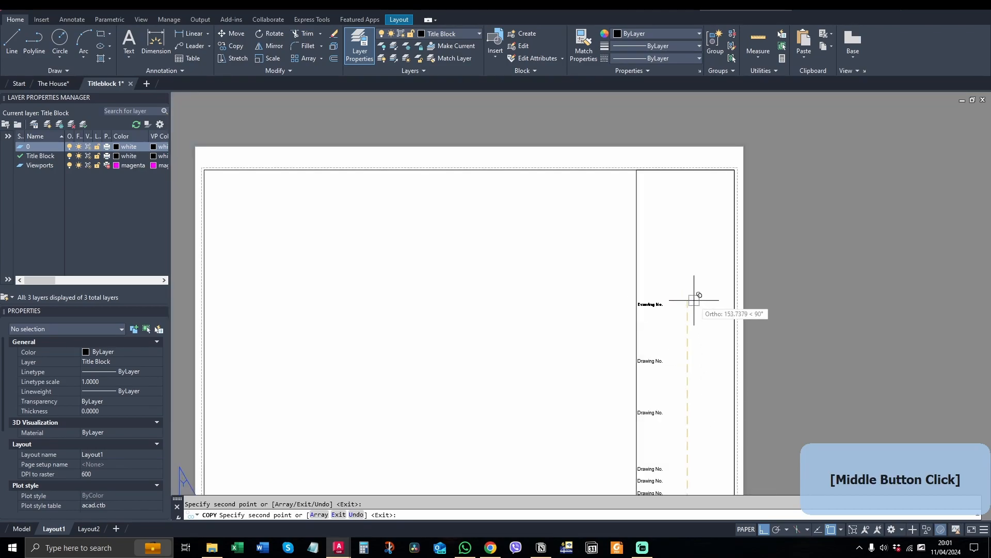
scroll(694, 300, up, 2)
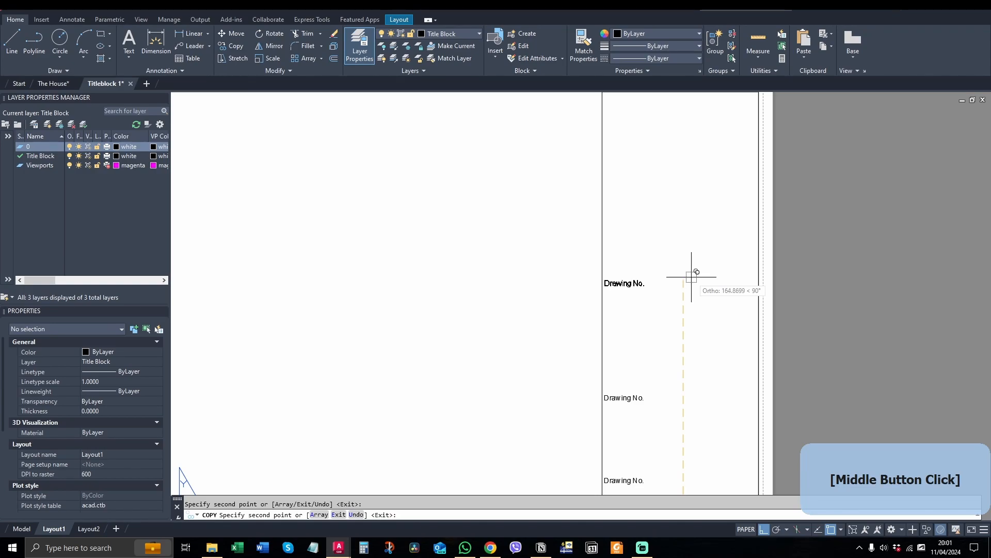
click(692, 276)
scroll(692, 276, down, 2)
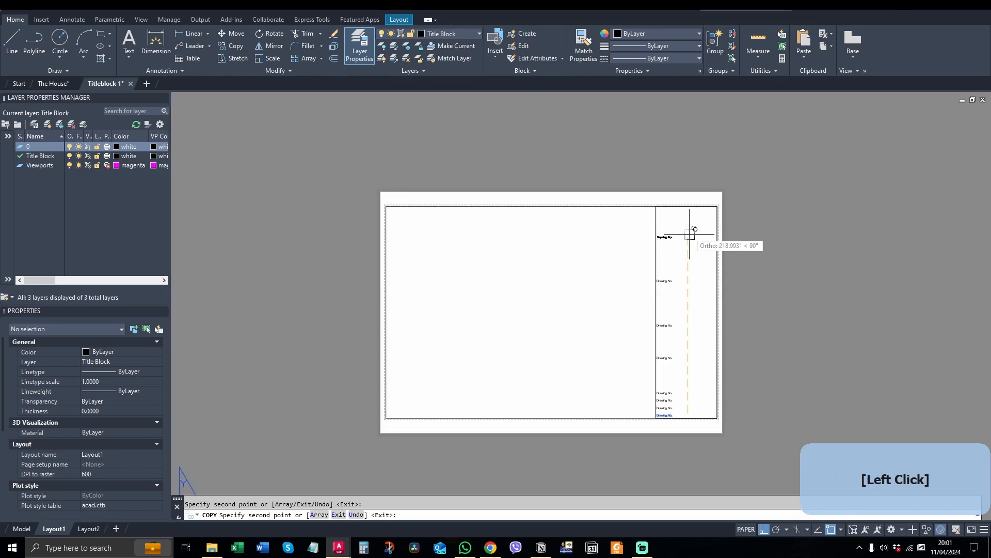
scroll(684, 205, up, 3)
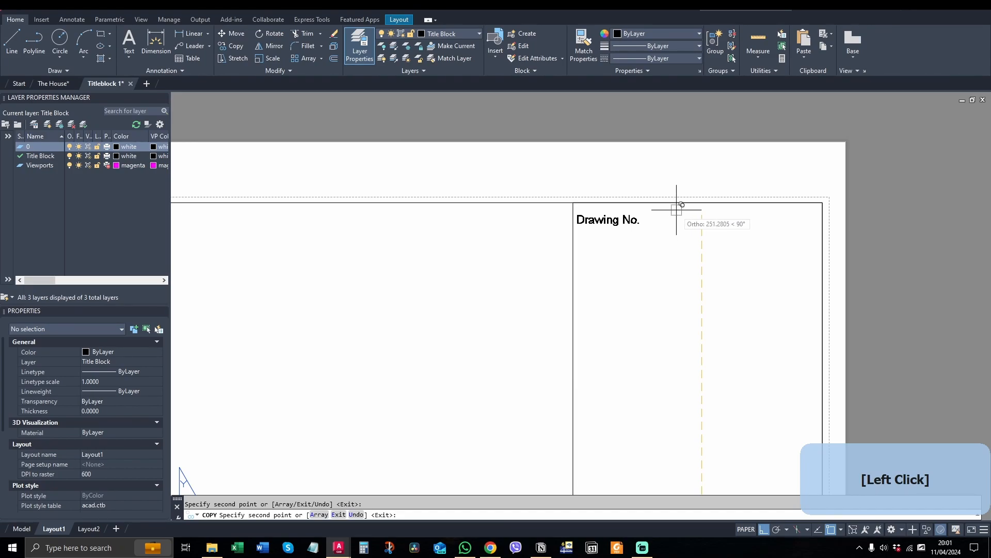
key(Escape)
Step: Examine the text labels along the title block strip, from the lowest label up to Notes
scroll(687, 188, down, 3)
scroll(679, 356, up, 5)
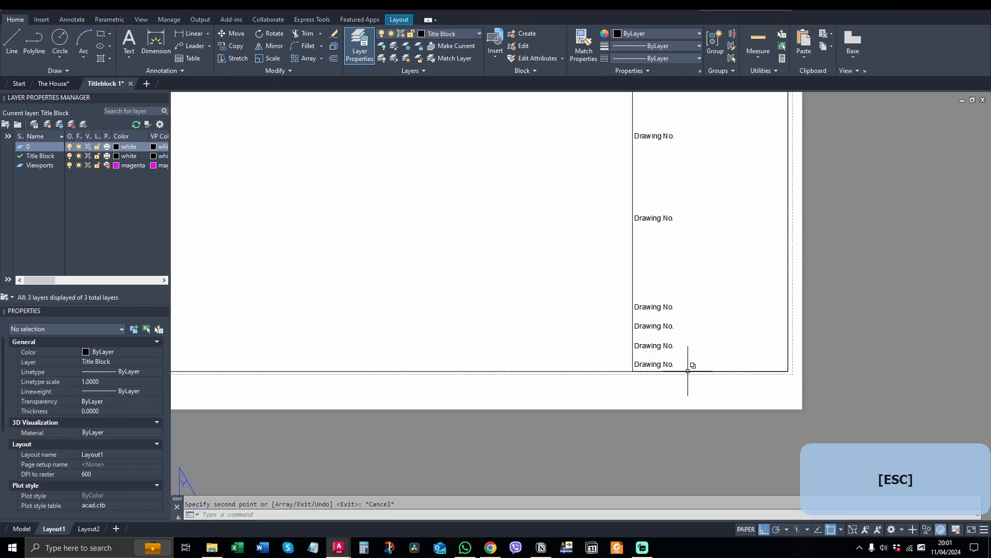
scroll(610, 349, down, 3)
scroll(640, 354, up, 2)
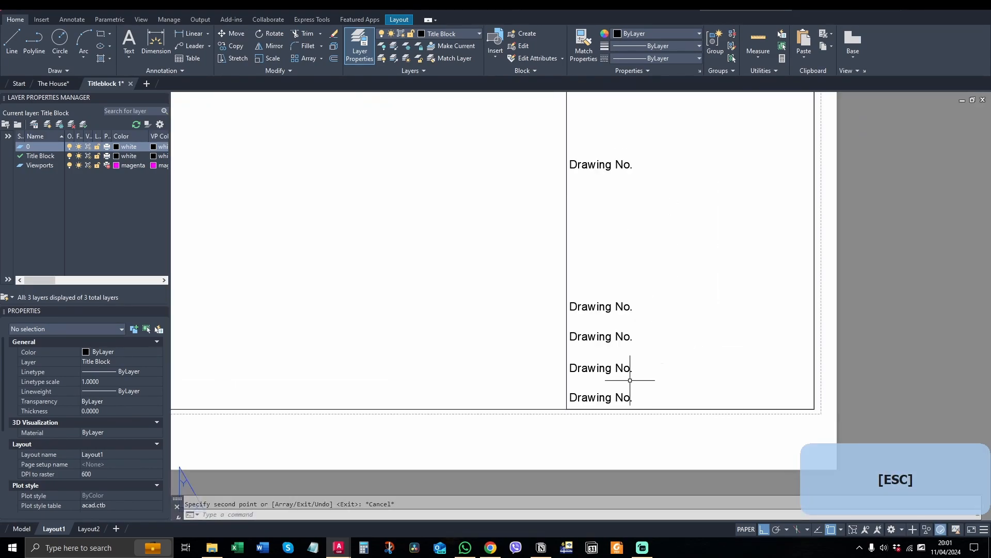
scroll(598, 327, down, 4)
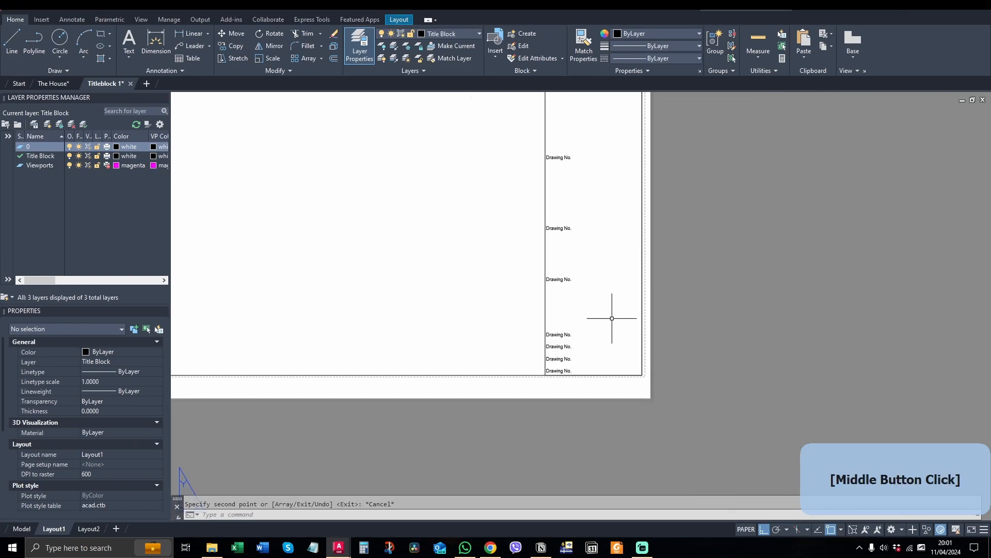
scroll(621, 263, down, 1)
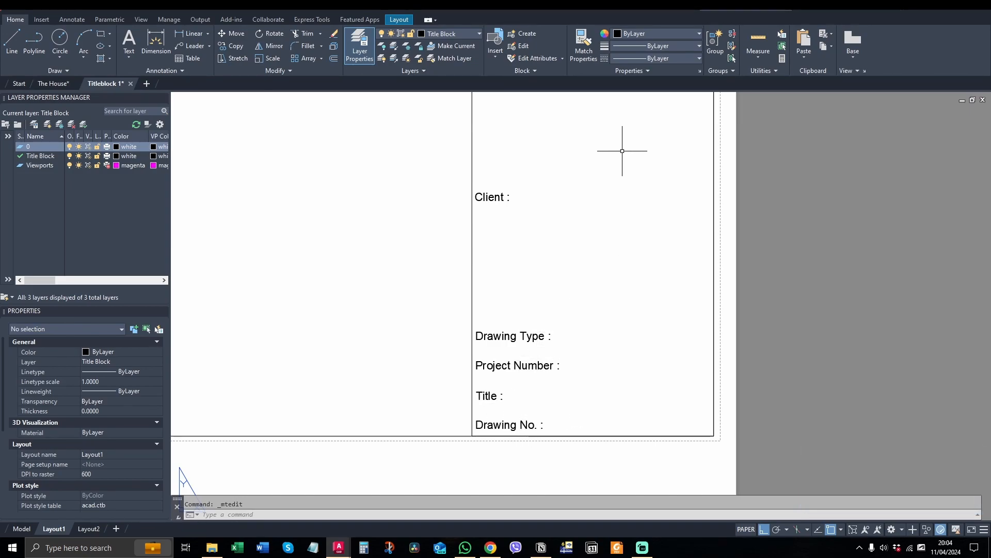
middle_drag(622, 138, 622, 177)
middle_drag(631, 307, 639, 381)
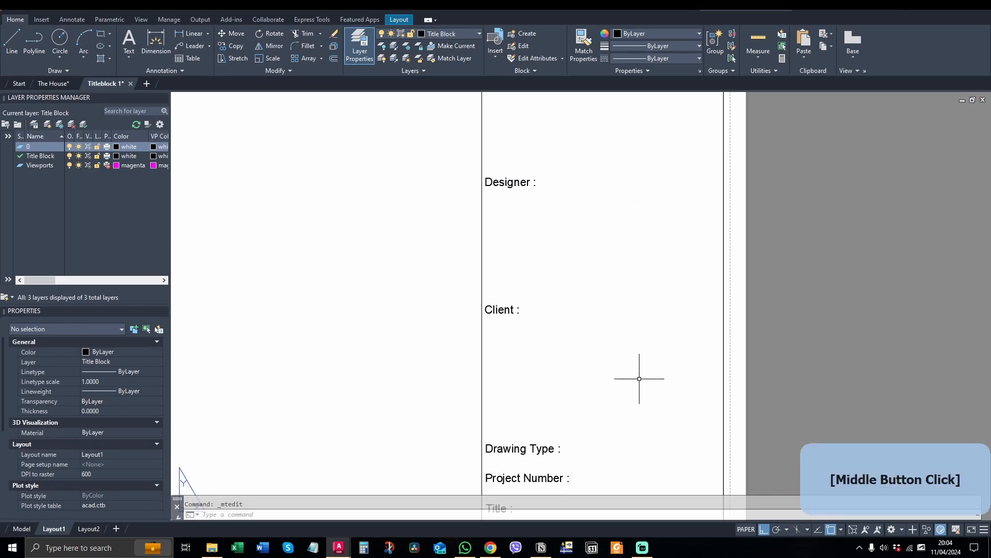
middle_drag(618, 162, 608, 279)
middle_drag(629, 126, 589, 333)
middle_drag(591, 131, 597, 273)
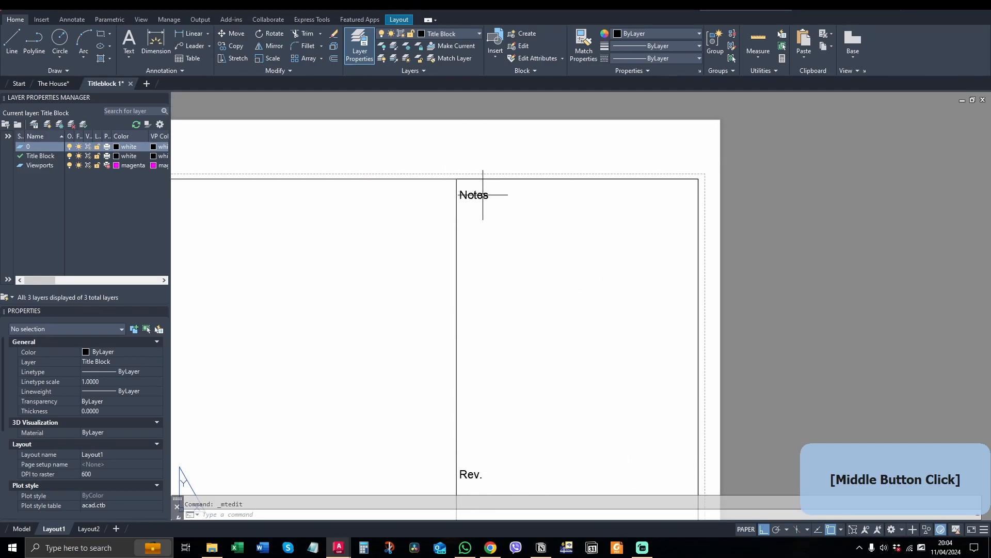
Step: Close the Layer Properties Manager and set the text height of the Notes and Rev. labels to 2
click(480, 192)
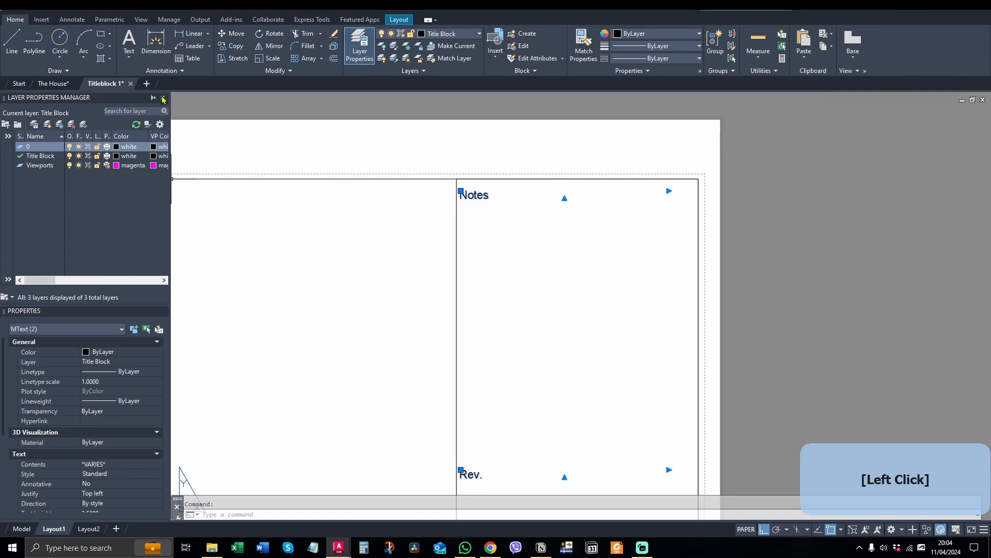
click(163, 98)
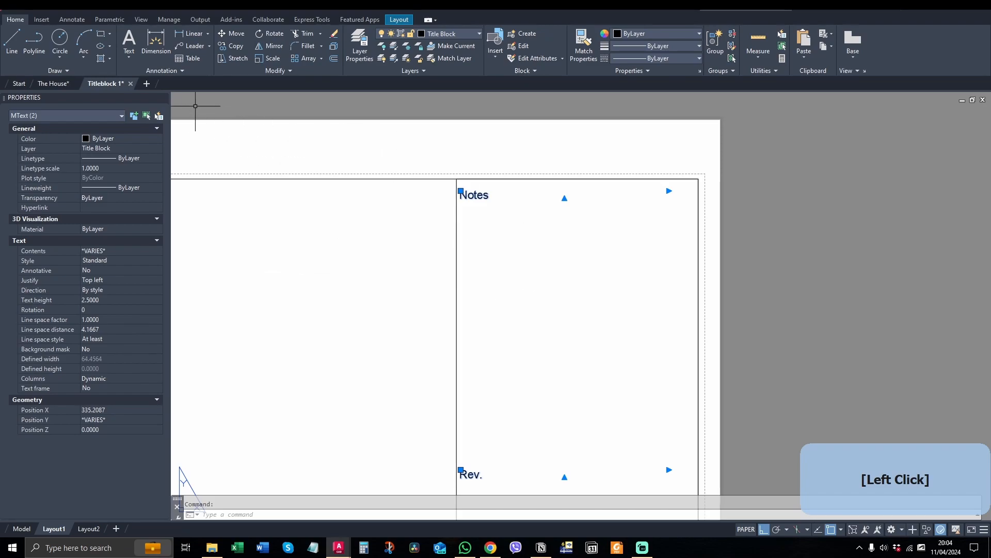
click(162, 98)
right_click(399, 196)
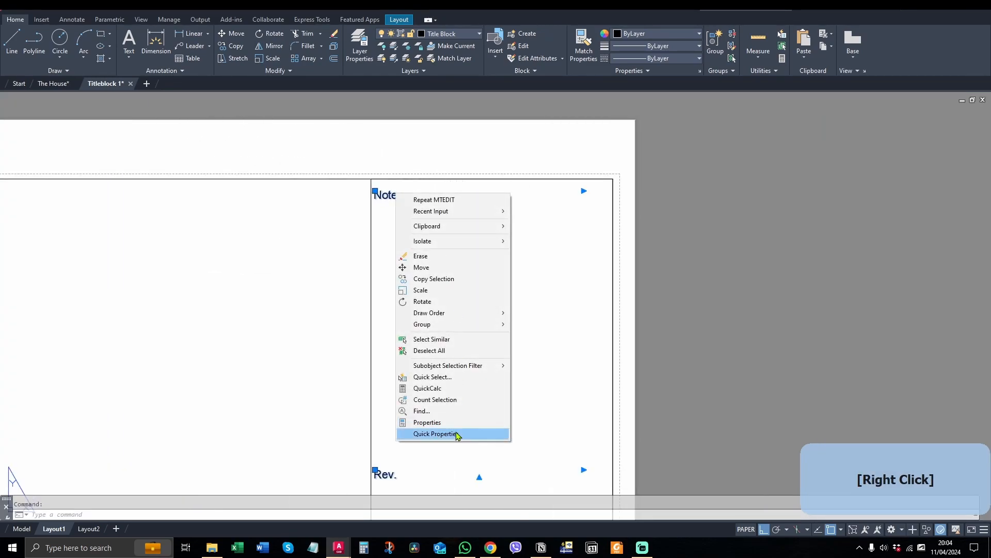
click(434, 422)
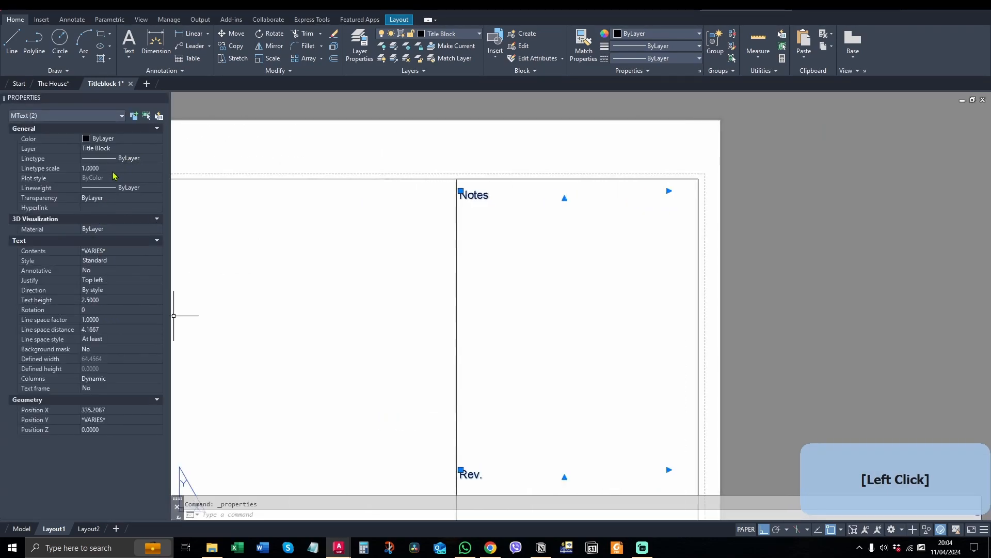
click(104, 302)
text(2)
key(Return)
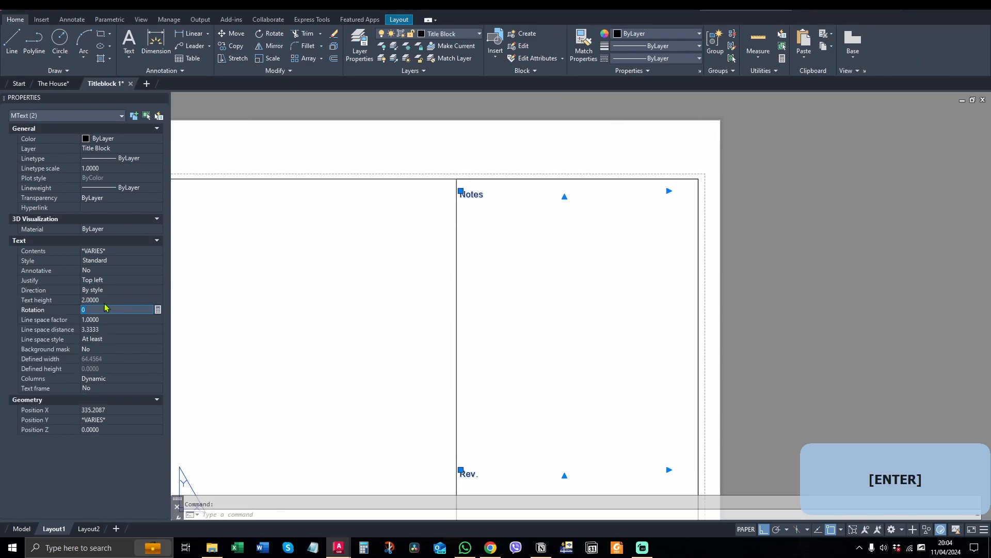
key(Escape)
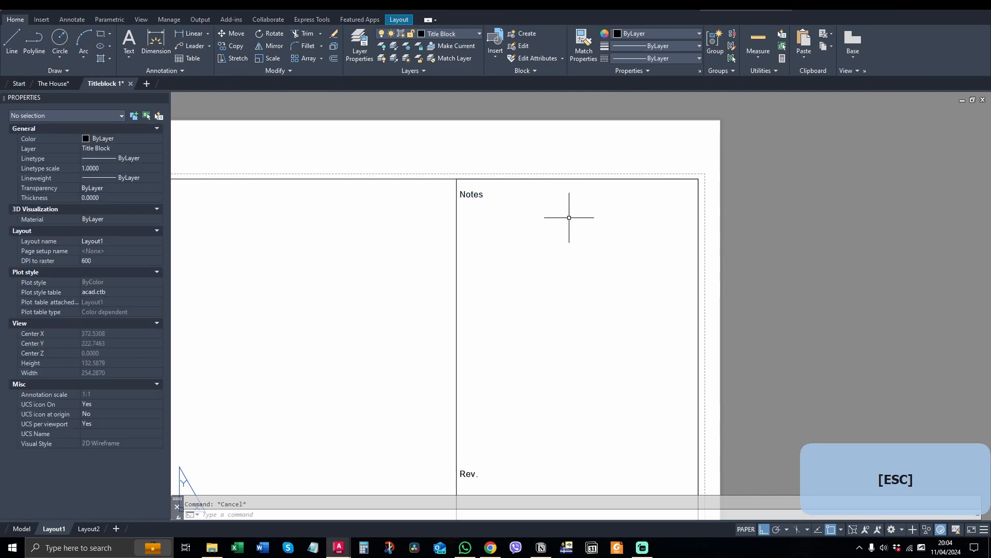
Step: Draw a horizontal line 75 mm long between the Title and Drawing No. labels
middle_click(570, 215)
scroll(537, 409, up, 5)
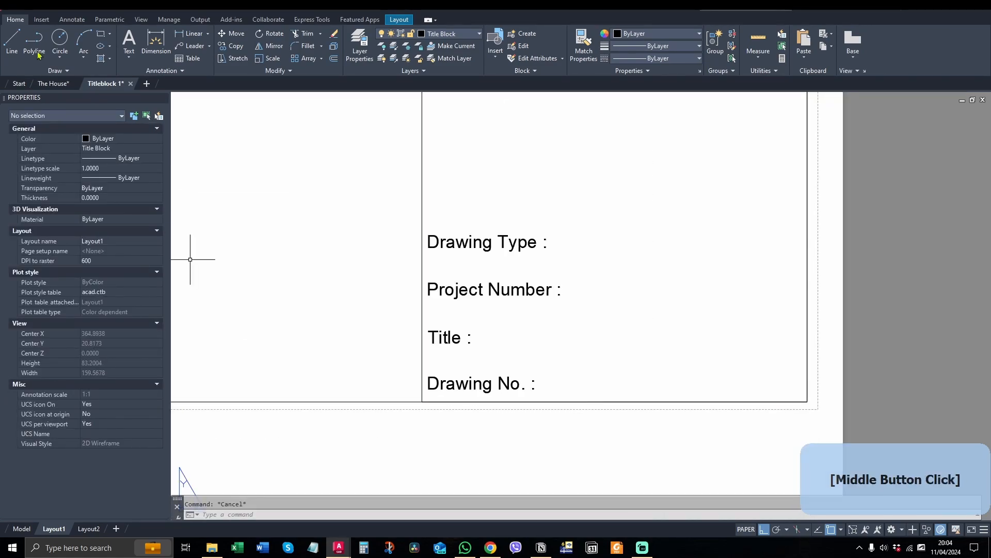
click(11, 41)
click(400, 355)
text(75)
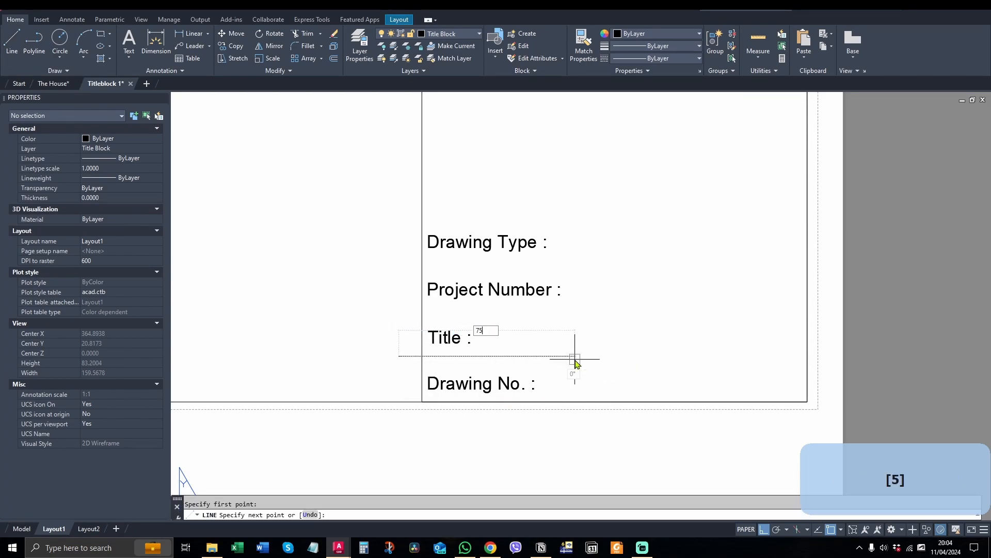
key(space)
key(Escape)
Step: Move the 75 mm line by its right endpoint onto the strip's right edge so it spans the strip
click(663, 357)
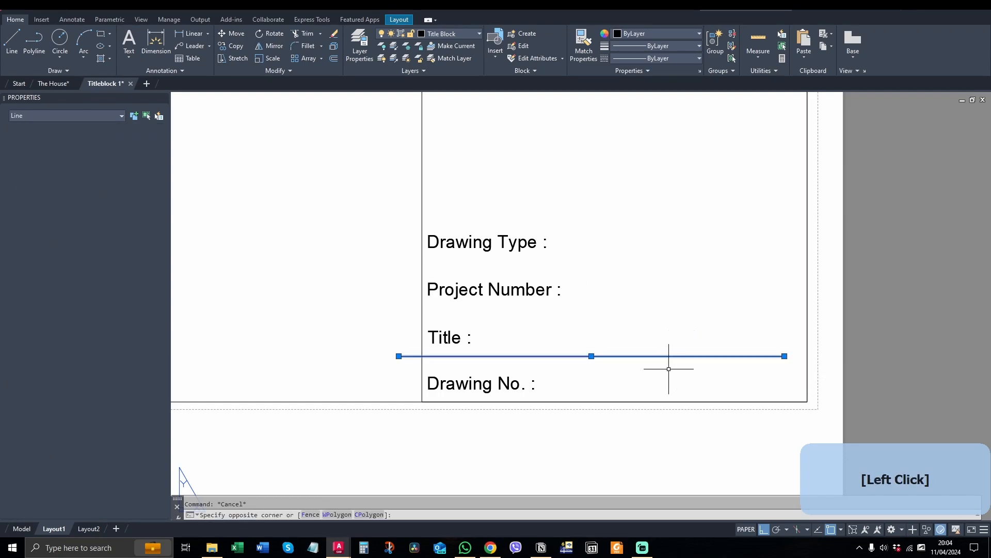
text(m)
key(space)
click(784, 355)
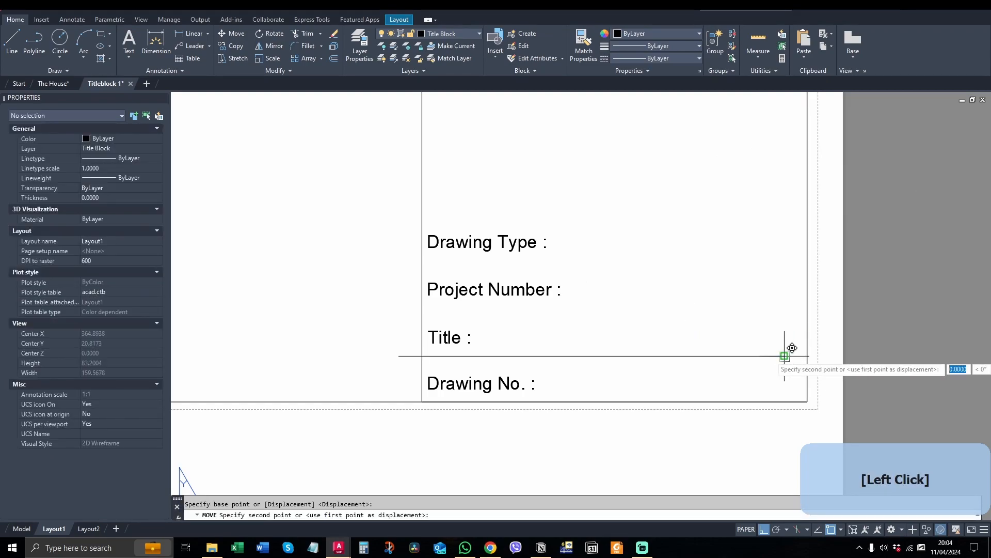
click(807, 356)
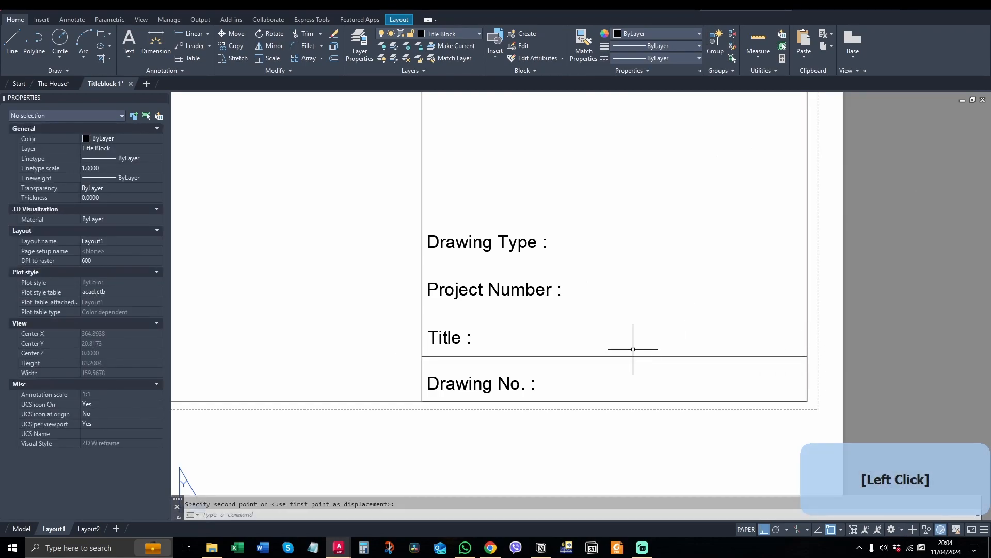
Step: Copy the divider line above Drawing No. upward three times, placing copies above the Title, Project Number and Drawing Type labels
click(633, 349)
click(598, 382)
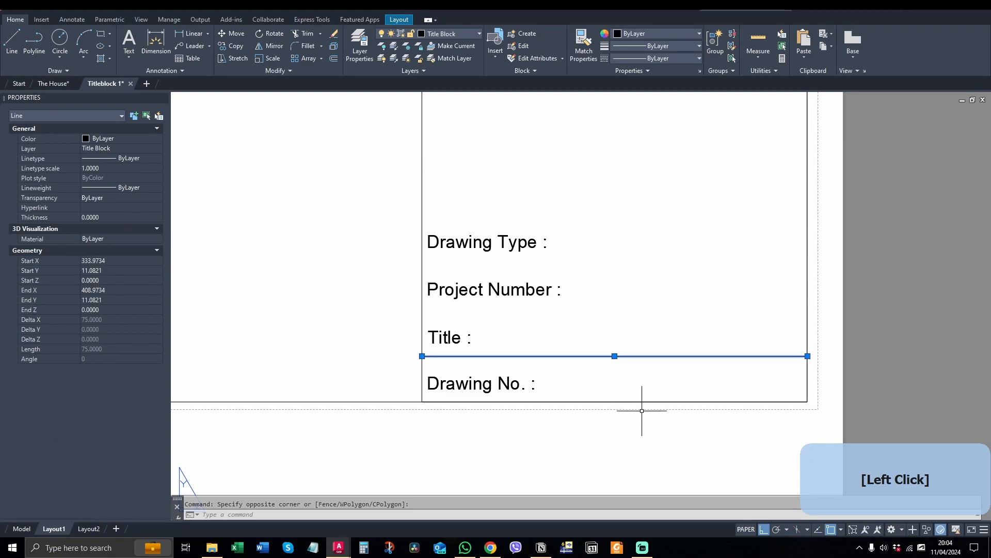
text(cp)
key(space)
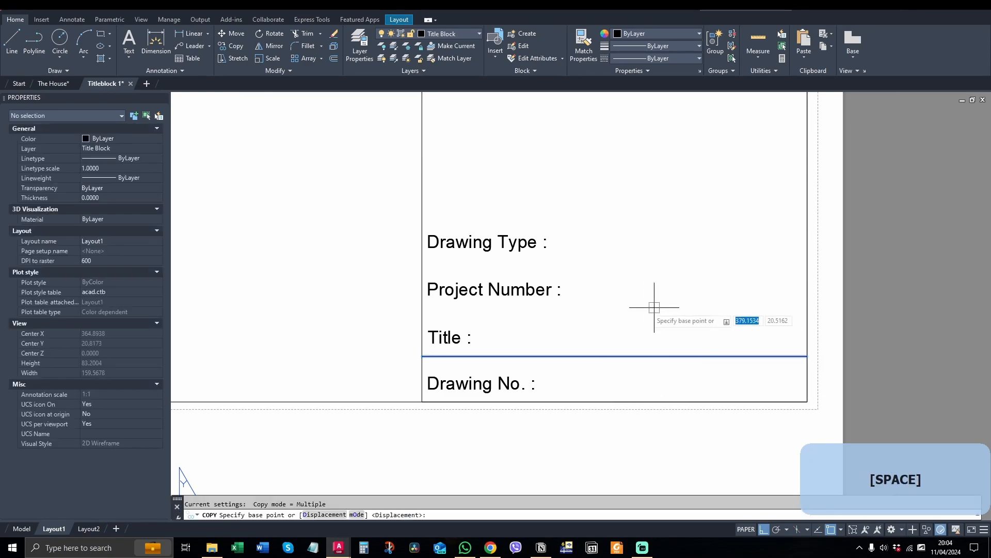
click(807, 401)
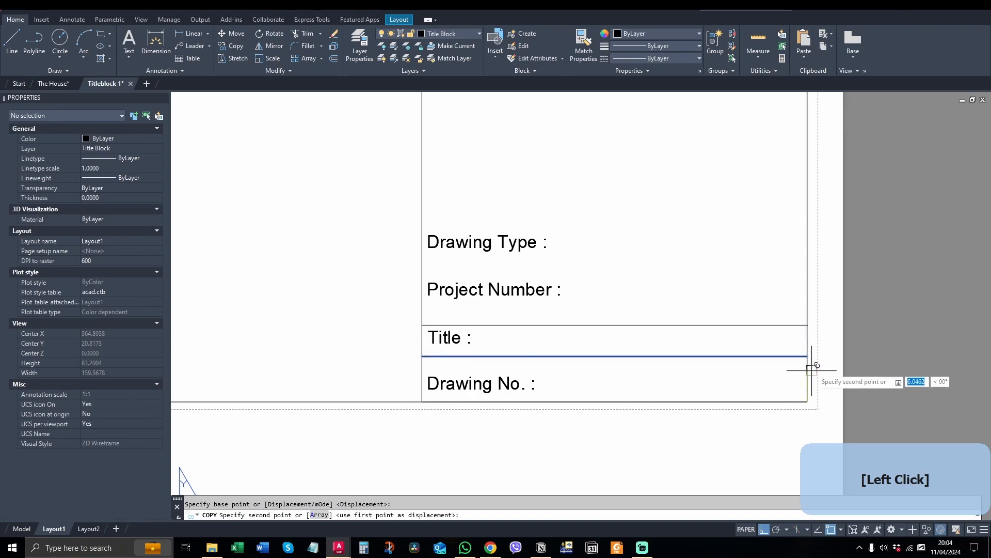
click(808, 267)
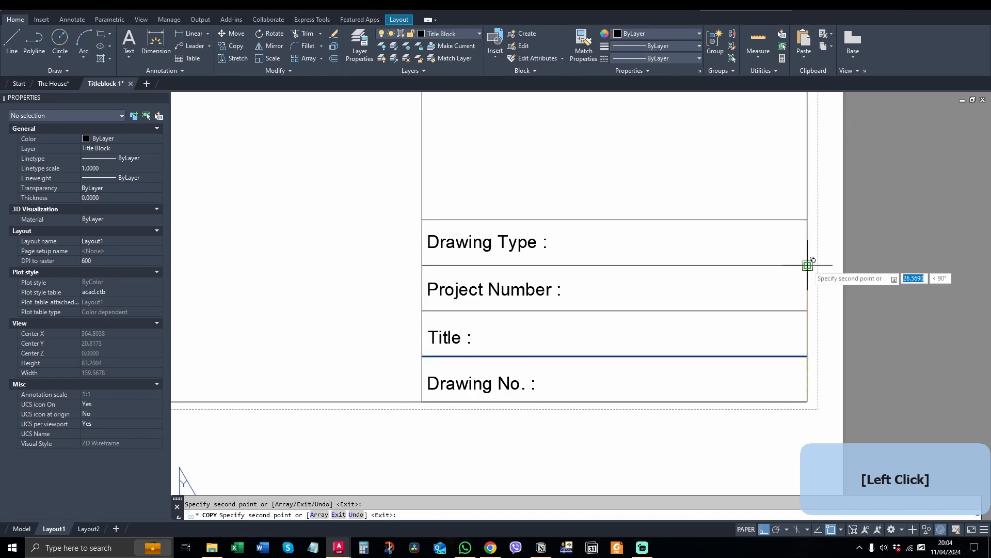
scroll(772, 384, down, 3)
scroll(773, 384, up, 3)
key(Escape)
middle_drag(761, 408, 721, 415)
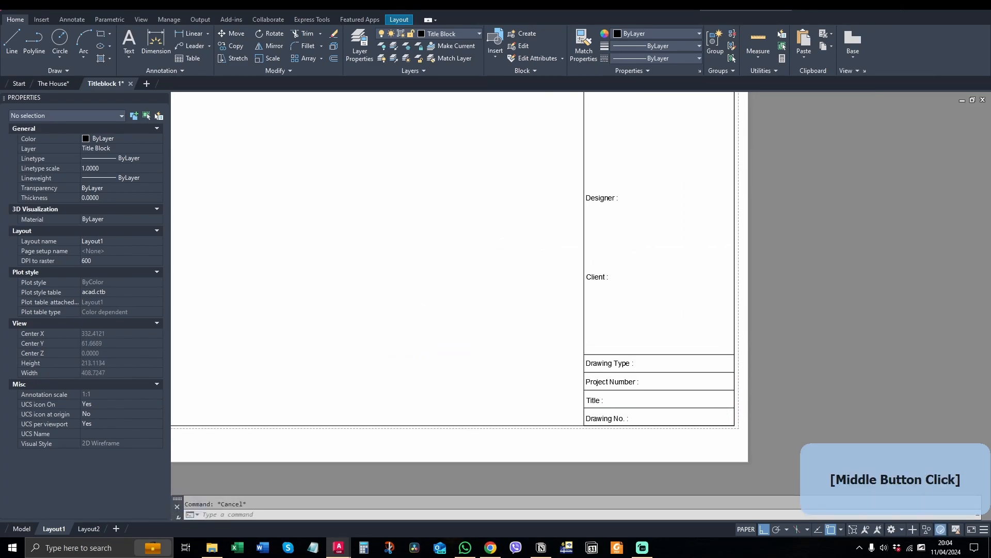
Step: Copy the divider line above Drawing Type straight up to just below the Client label
click(706, 338)
click(676, 357)
text(cp)
key(space)
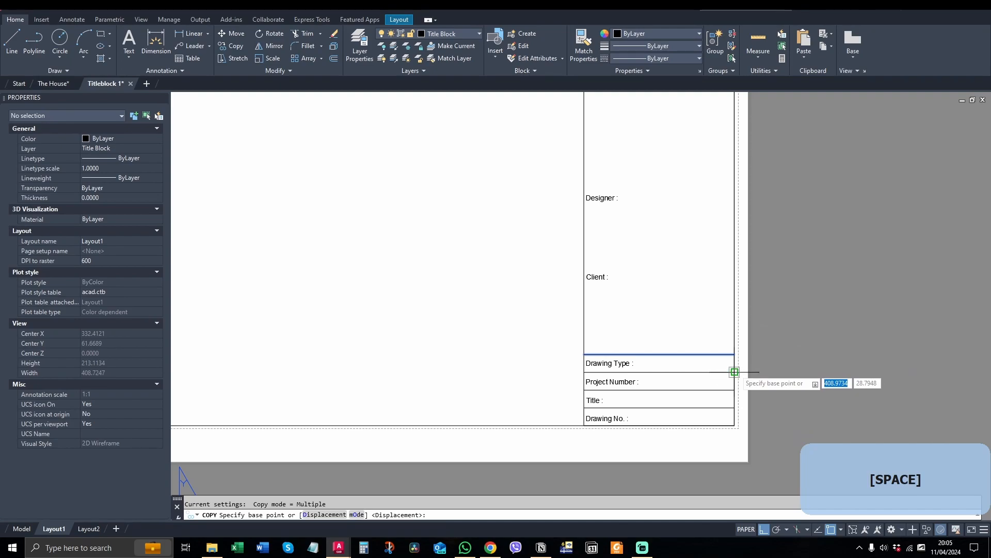
click(824, 351)
click(832, 284)
key(Escape)
Step: Copy the line below Client up by one row height so it sits above the Client label
click(717, 350)
key(Escape)
click(690, 285)
text(c)
key(space)
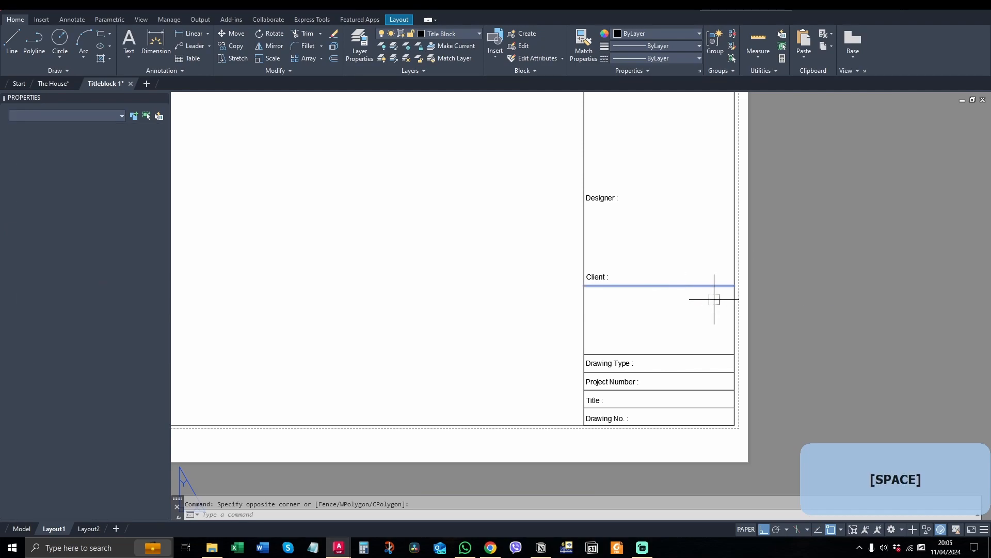
click(734, 372)
click(735, 354)
key(Escape)
Step: Copy both Client divider lines about 39 mm straight up so they enclose the Designer label
middle_drag(784, 308, 747, 364)
scroll(677, 361, down, 2)
scroll(649, 332, up, 4)
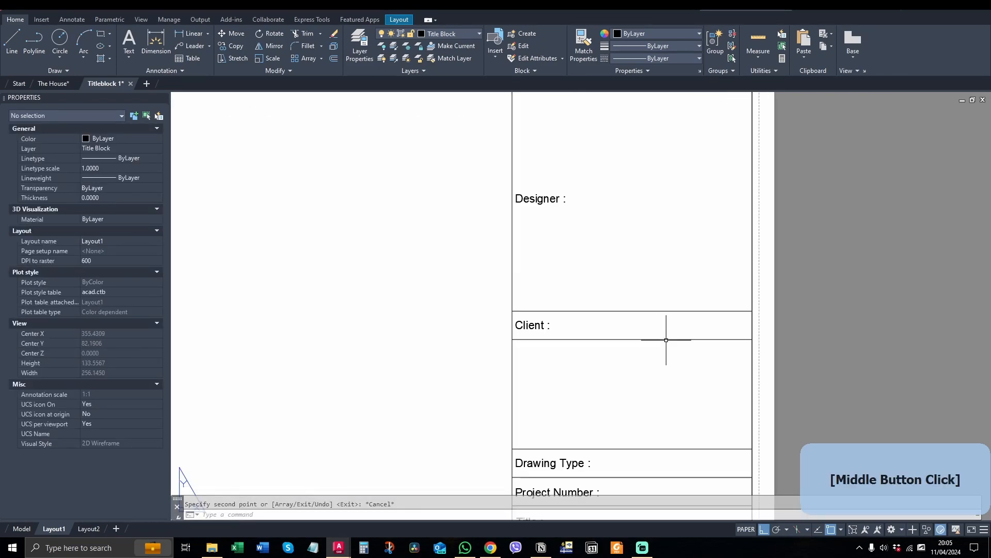
click(710, 292)
click(650, 355)
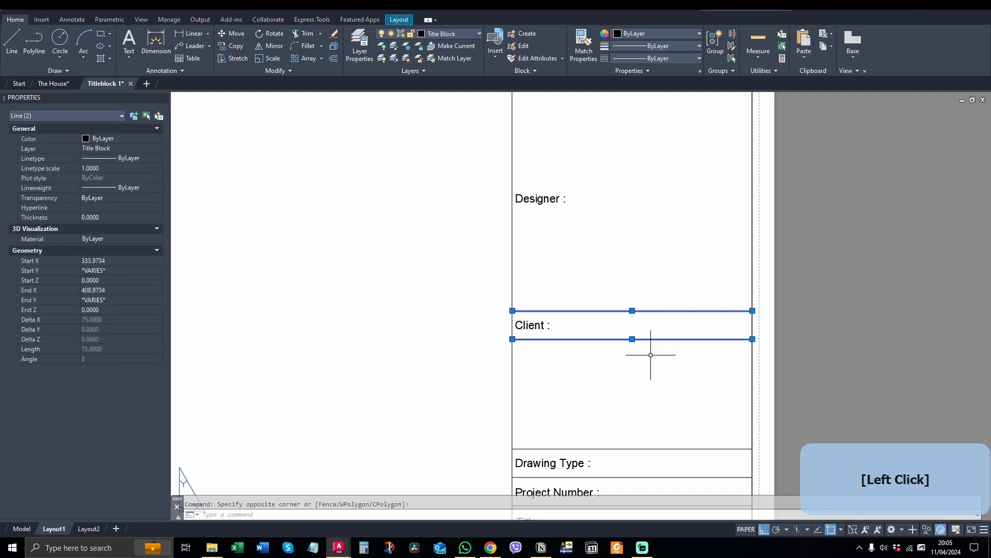
text(c)
key(space)
click(390, 381)
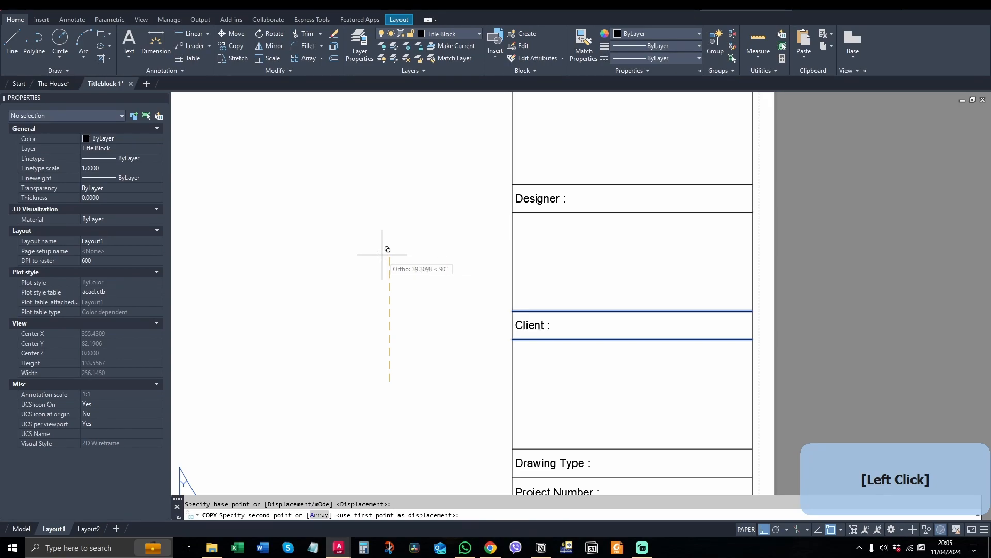
click(382, 254)
key(Escape)
Step: Examine the strip from Notes to Drawing No. and compare it with the finished title block in The House drawing
scroll(656, 301, down, 4)
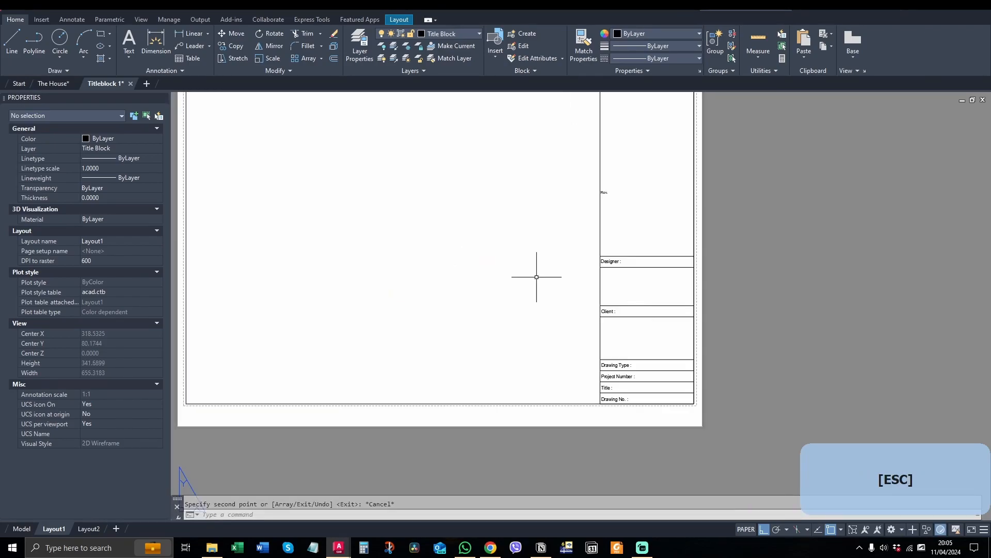
middle_drag(791, 324, 777, 409)
scroll(629, 286, up, 2)
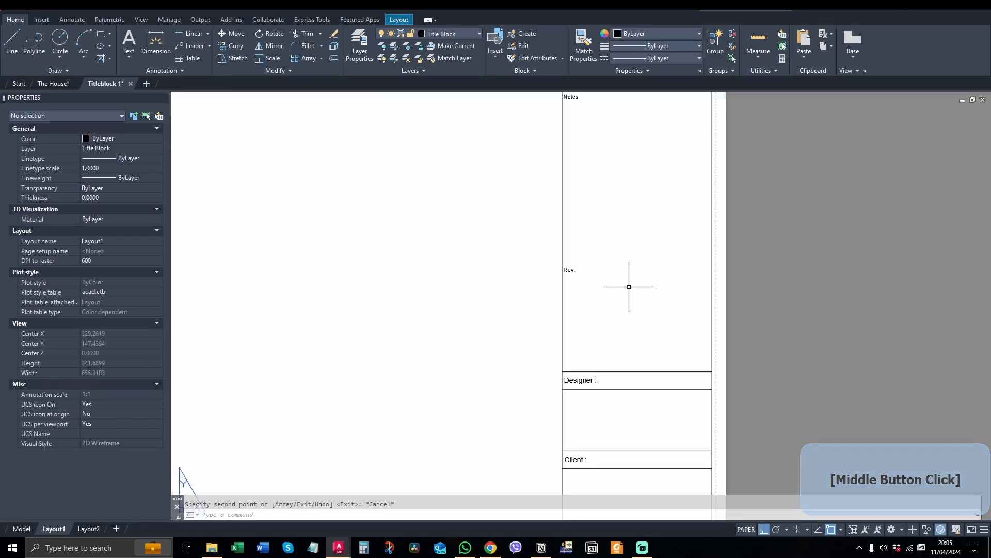
middle_drag(649, 360, 647, 292)
scroll(647, 291, down, 2)
scroll(666, 348, up, 2)
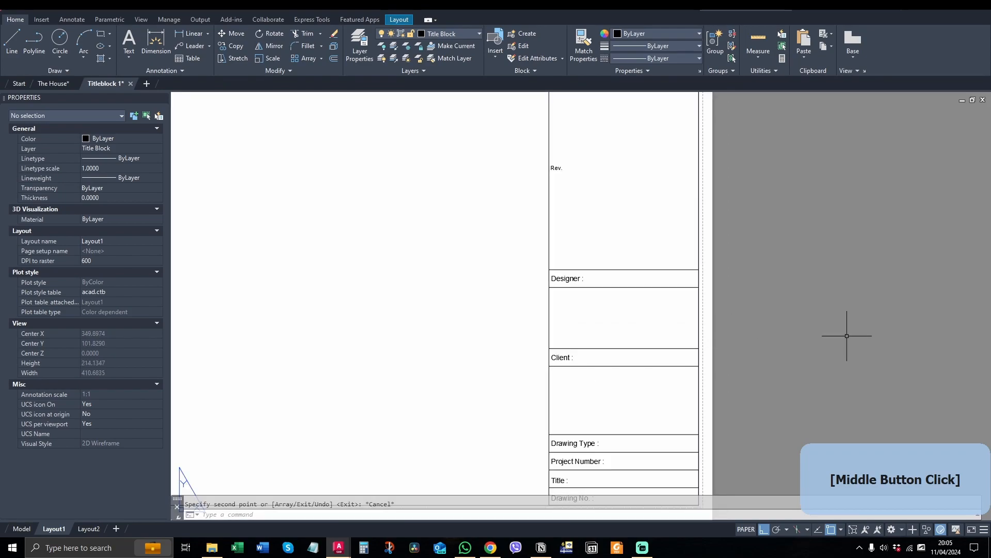
scroll(629, 281, down, 2)
scroll(629, 364, up, 2)
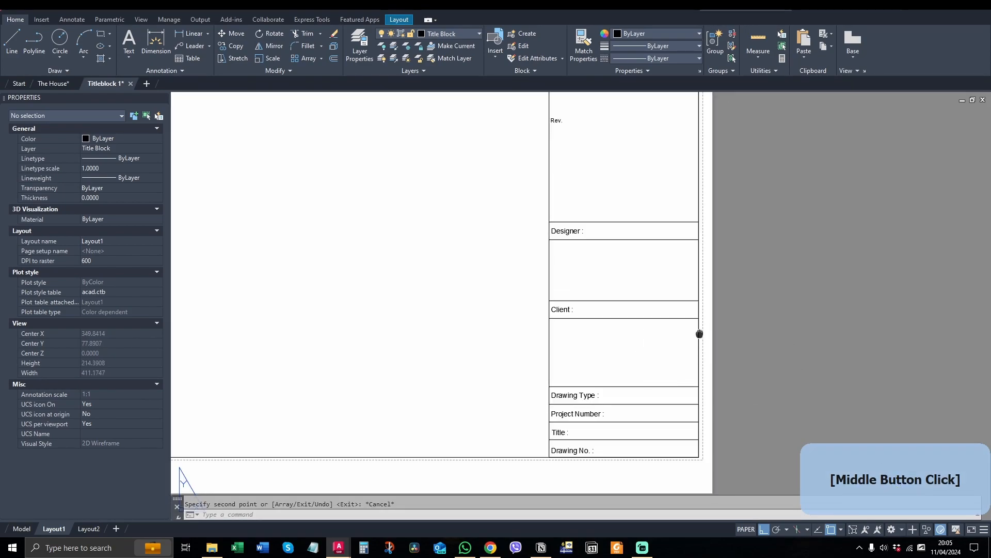
middle_drag(702, 331, 671, 379)
click(71, 83)
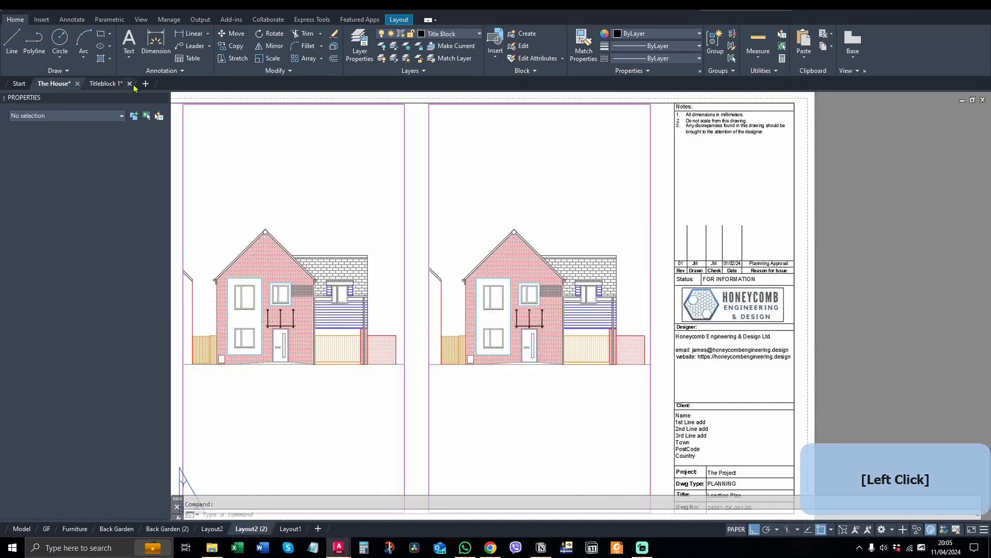
click(105, 83)
middle_drag(614, 311, 582, 342)
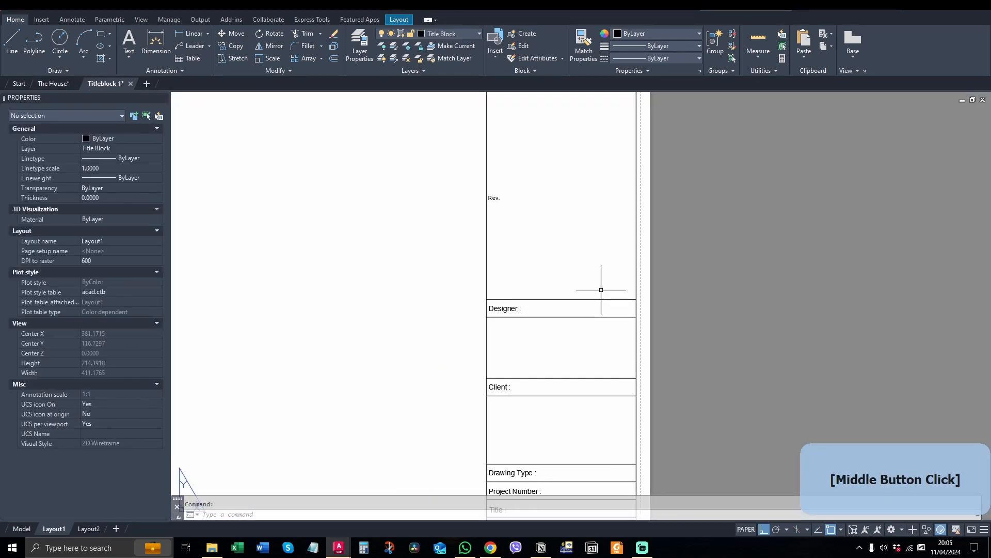
Step: Copy the line below Designer about 57 mm straight up to just below the Rev. label
click(620, 285)
click(556, 320)
key(Escape)
click(576, 310)
click(546, 339)
text(cp)
key(Return)
click(744, 316)
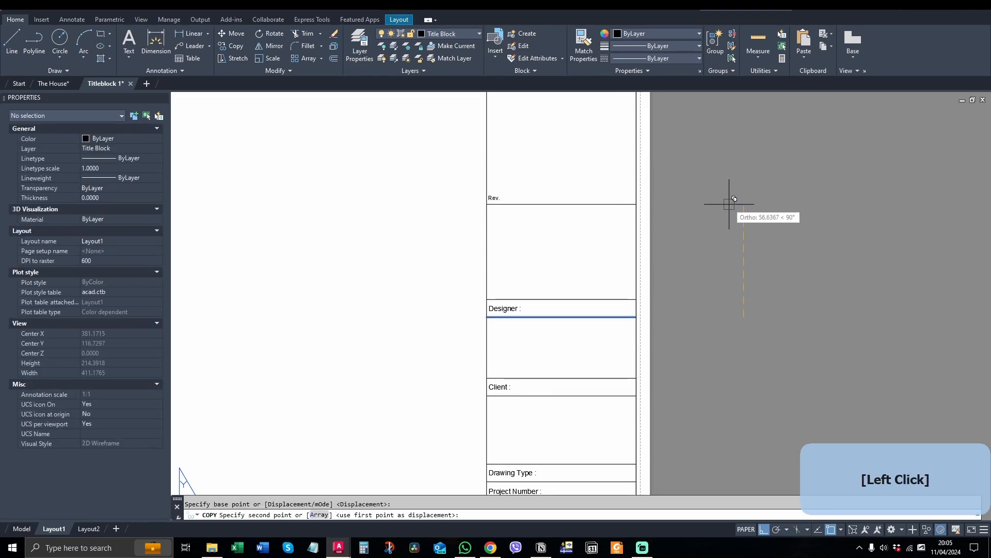
key(Escape)
Step: Copy the line below Rev. about 5.5 mm up to close the row above the label
scroll(548, 212, up, 4)
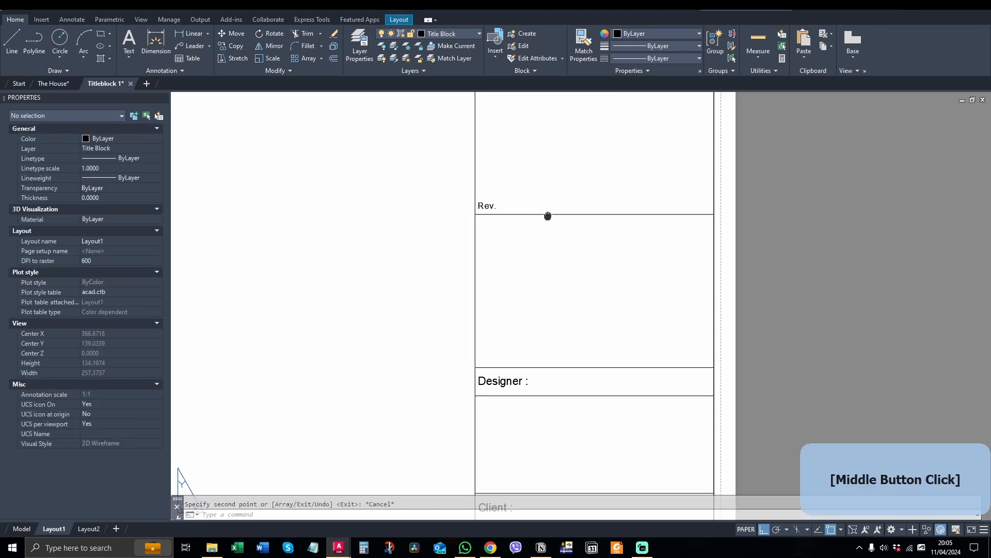
click(571, 303)
text(cp)
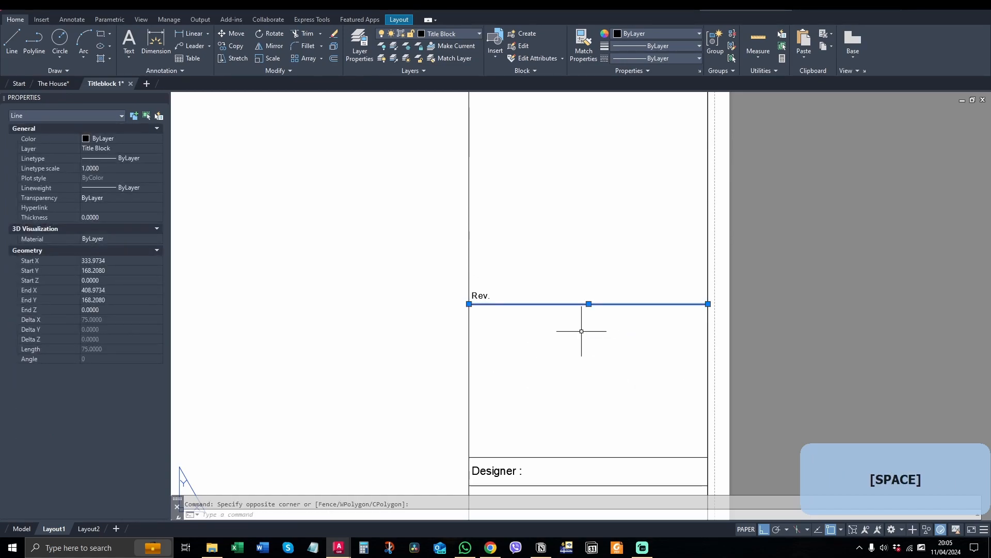
key(space)
click(782, 349)
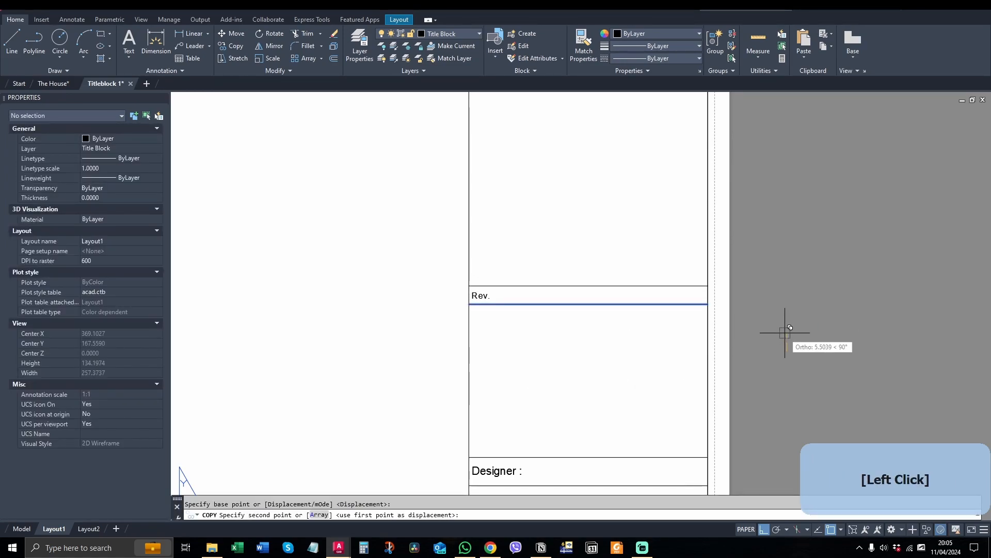
click(785, 332)
key(Escape)
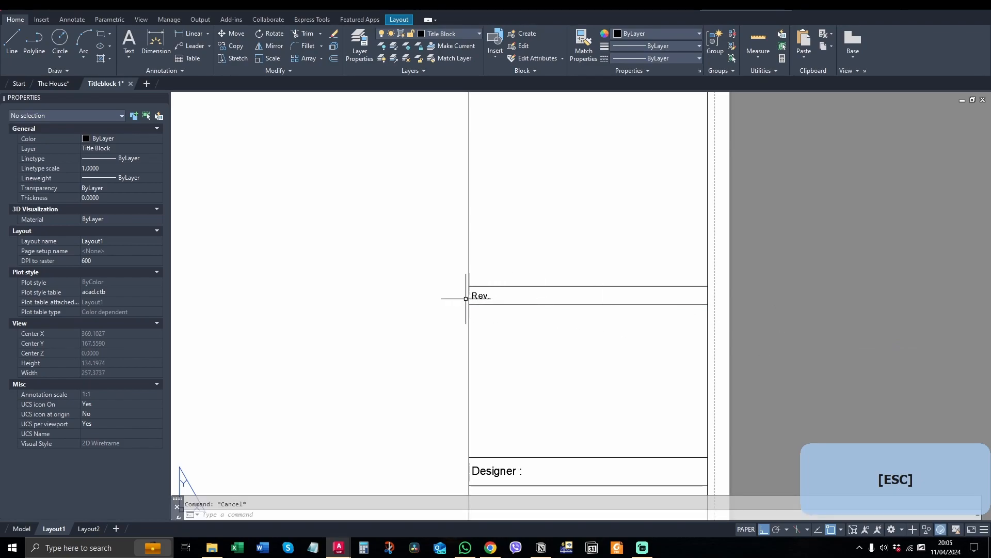
Step: Copy the Rev. label four times horizontally along its row to provide the remaining revision column headings
scroll(457, 295, up, 2)
click(490, 292)
text(cp)
key(space)
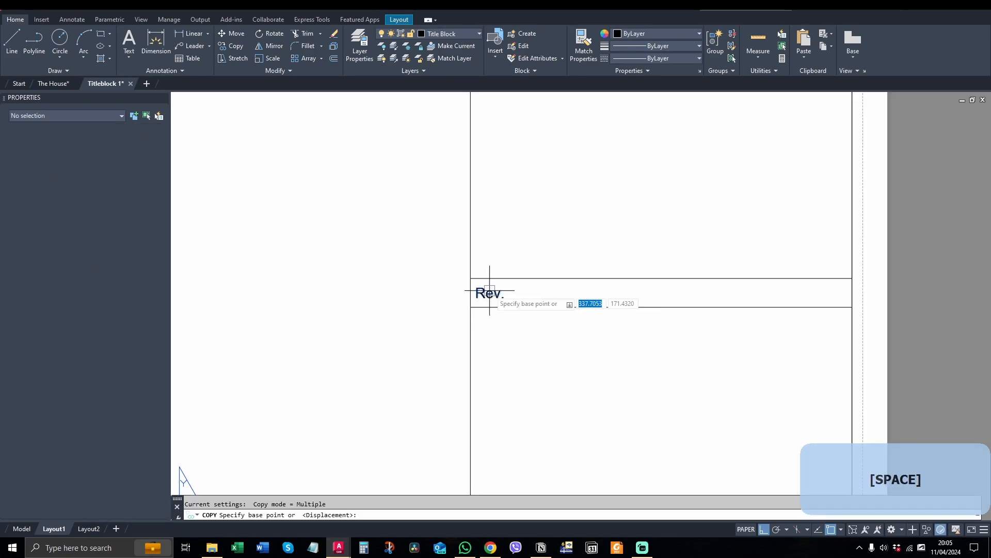
click(522, 226)
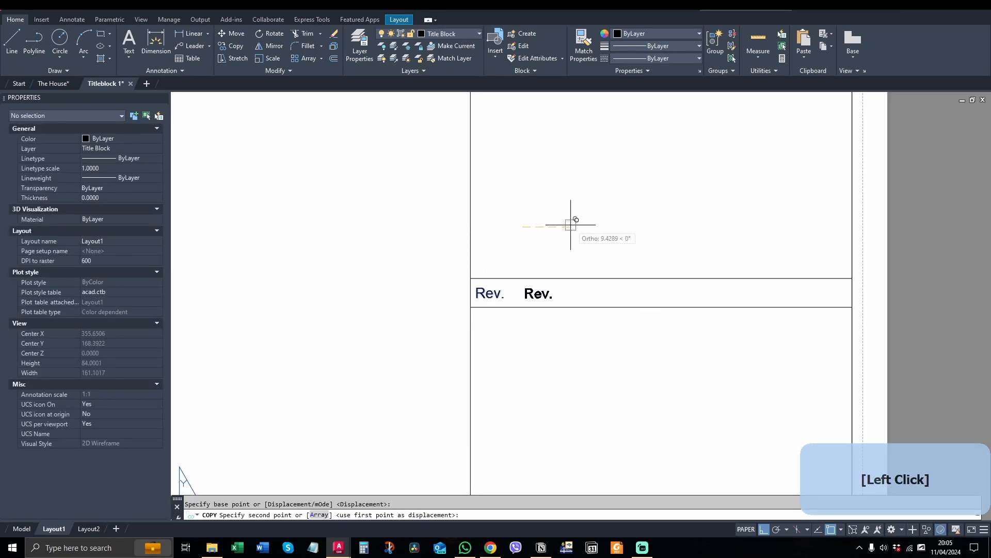
click(576, 226)
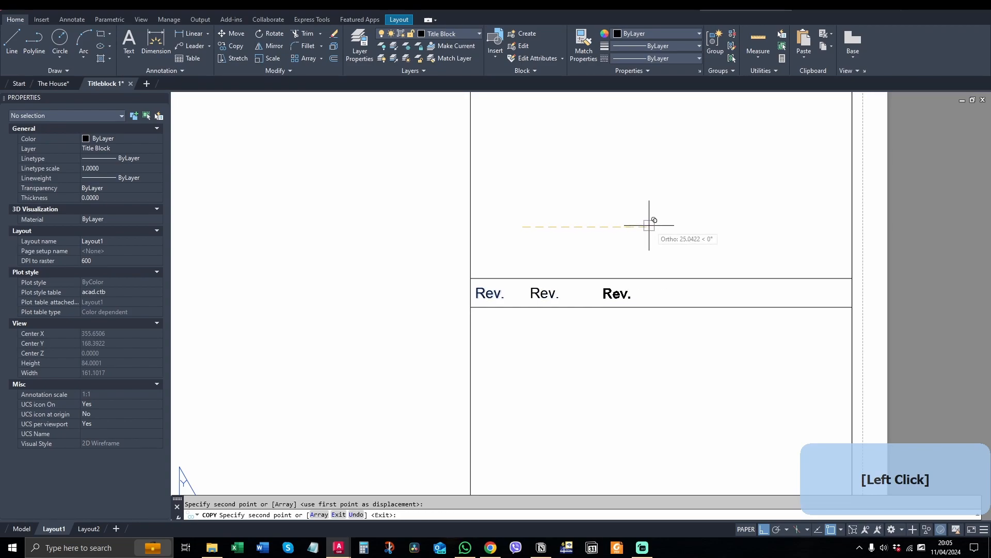
click(661, 226)
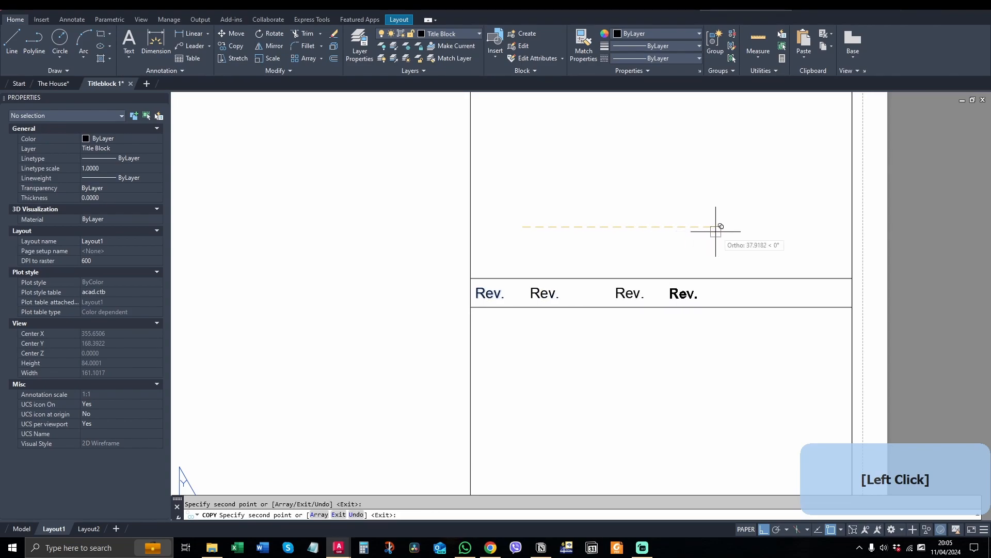
click(726, 231)
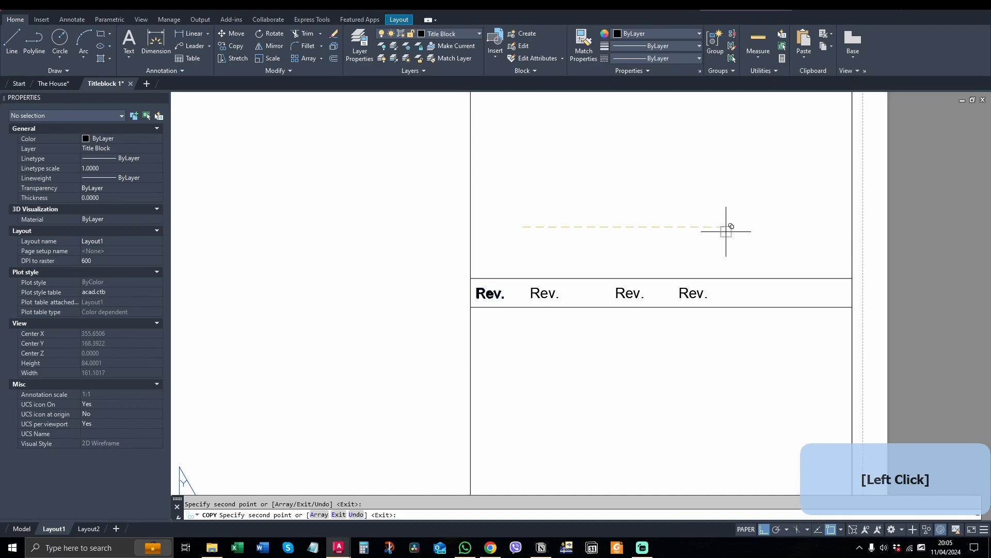
click(779, 231)
key(Escape)
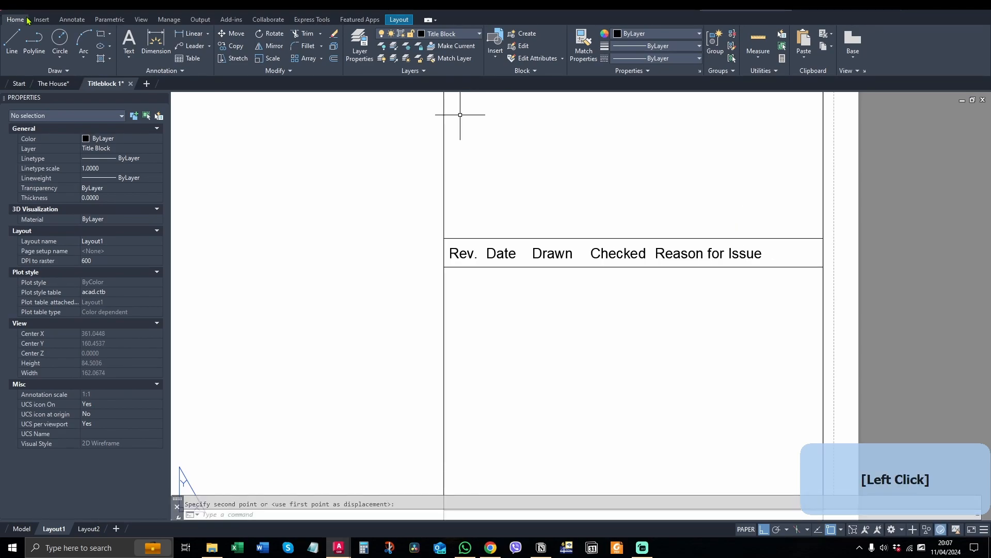
Step: Draw a vertical line about 33.5 mm long between the Rev. and Date headings, extending up past the heading row
click(11, 41)
scroll(489, 210, up, 2)
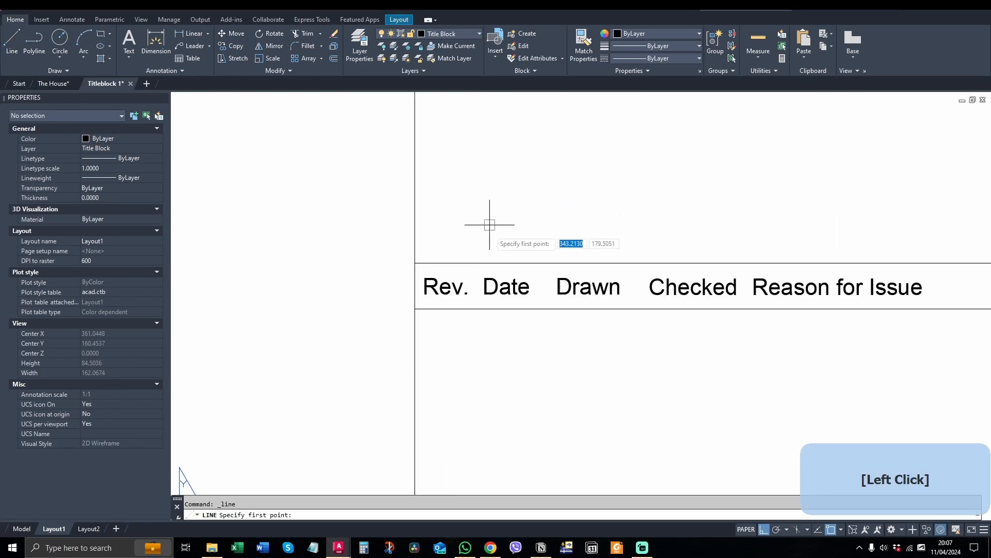
click(482, 309)
scroll(478, 217, down, 4)
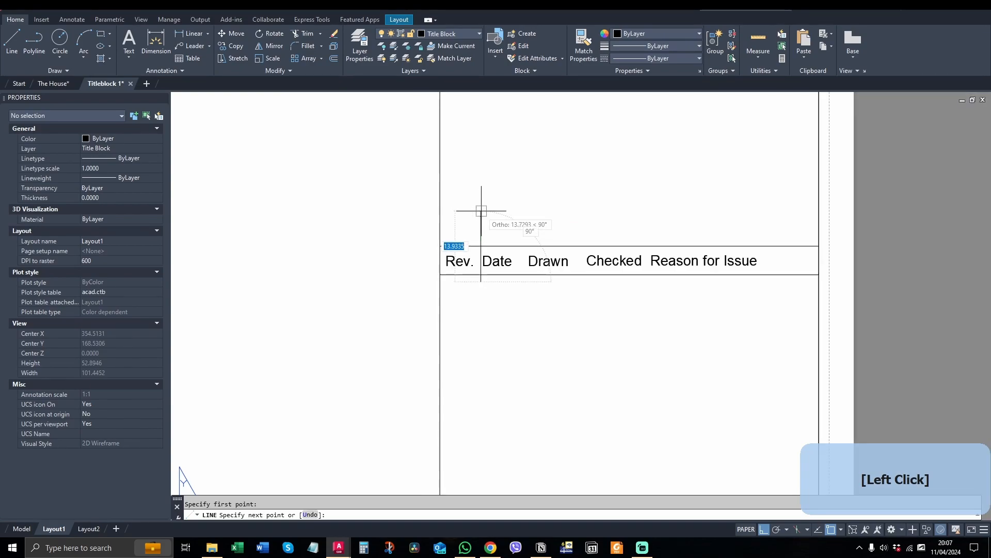
click(472, 157)
key(Escape)
Step: Move the vertical line by its lower endpoint up onto the bottom line of the revision heading row
click(490, 205)
click(474, 208)
key(Escape)
click(481, 215)
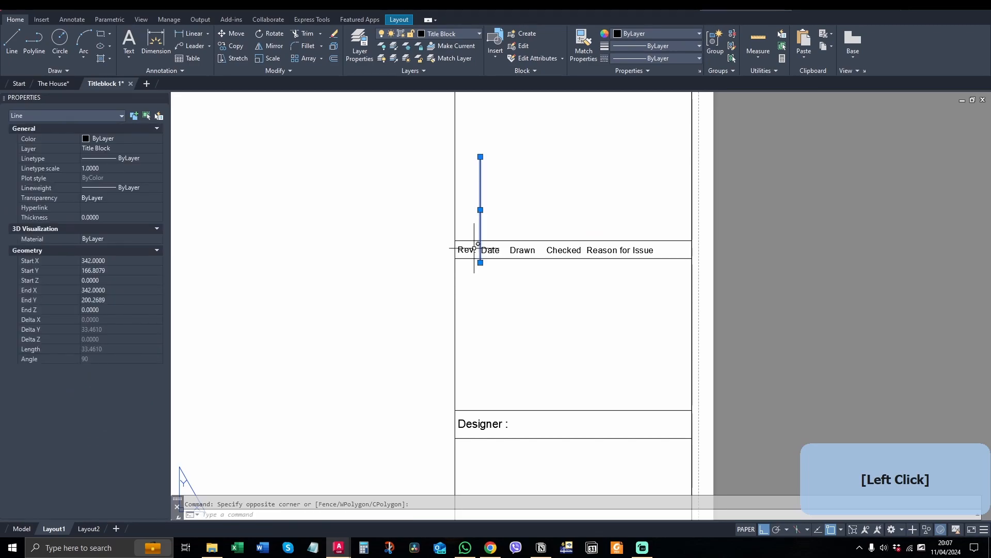
scroll(475, 249, up, 6)
text(m)
key(space)
click(513, 336)
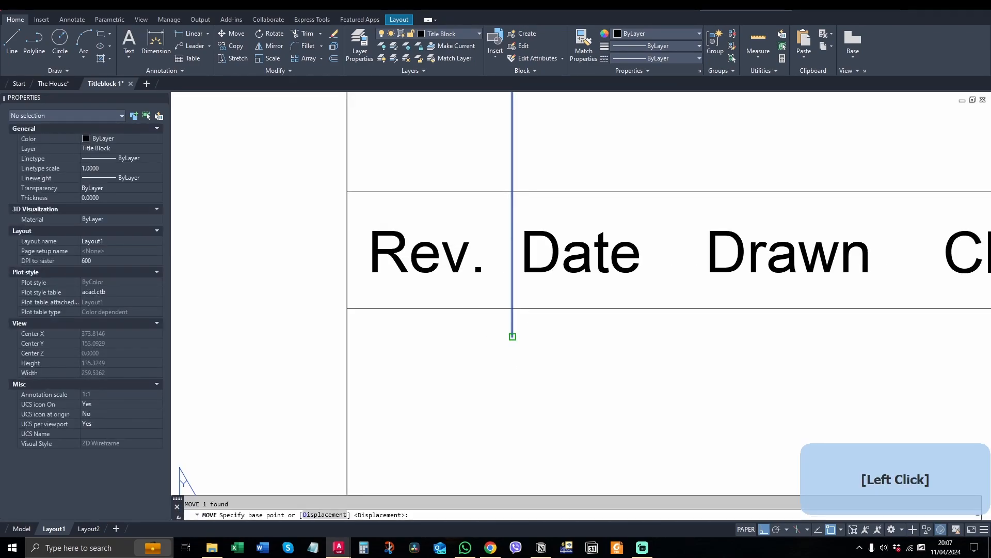
click(512, 308)
Step: Move the vertical line about 0.45 mm left to centre it between the Rev. and Date headings
click(636, 158)
click(504, 155)
key(space)
click(693, 148)
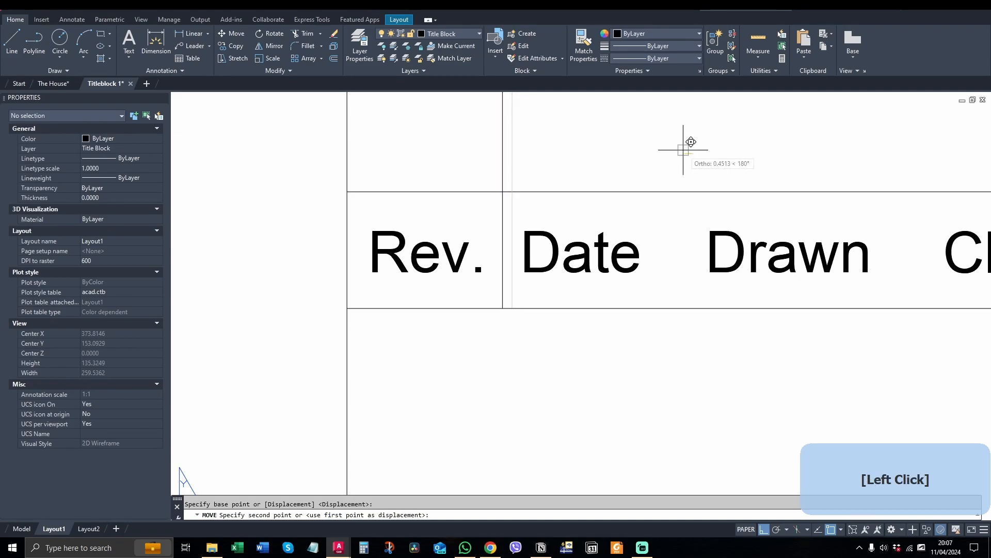
click(684, 150)
Step: Copy the vertical divider horizontally to separate the Date, Drawn, Checked and Reason for Issue headings
scroll(527, 268, down, 3)
click(554, 203)
click(483, 188)
text(cp)
key(space)
click(543, 371)
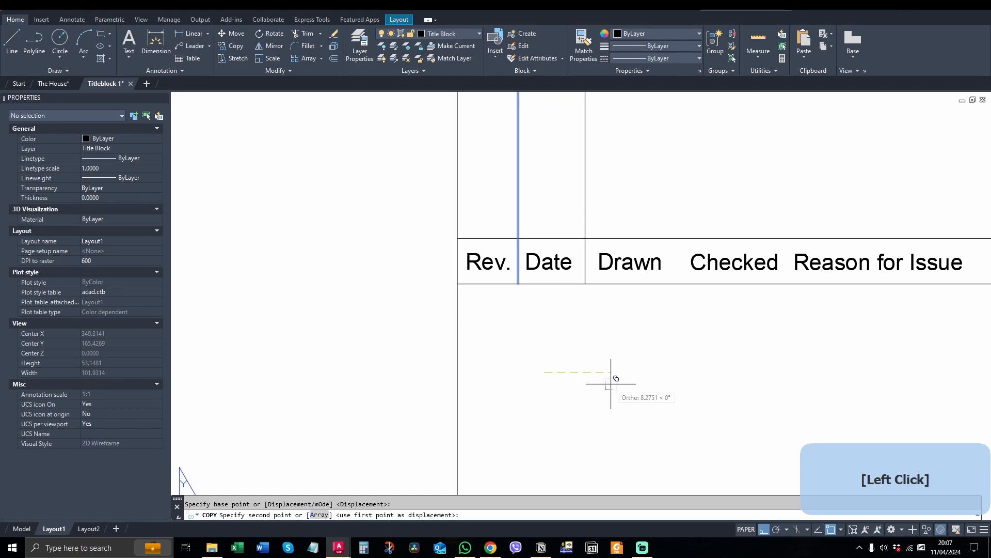
click(608, 384)
click(703, 383)
scroll(810, 379, up, 2)
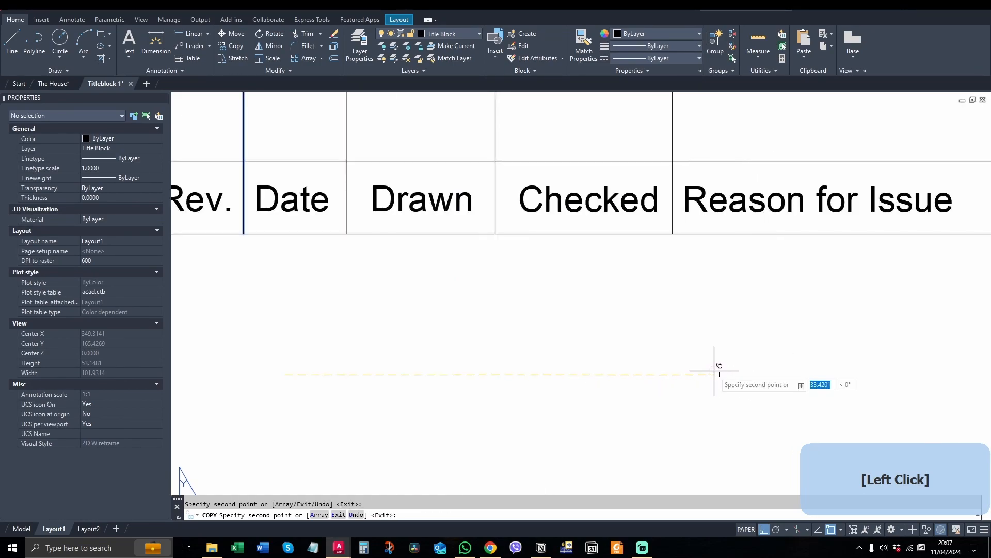
scroll(651, 374, down, 3)
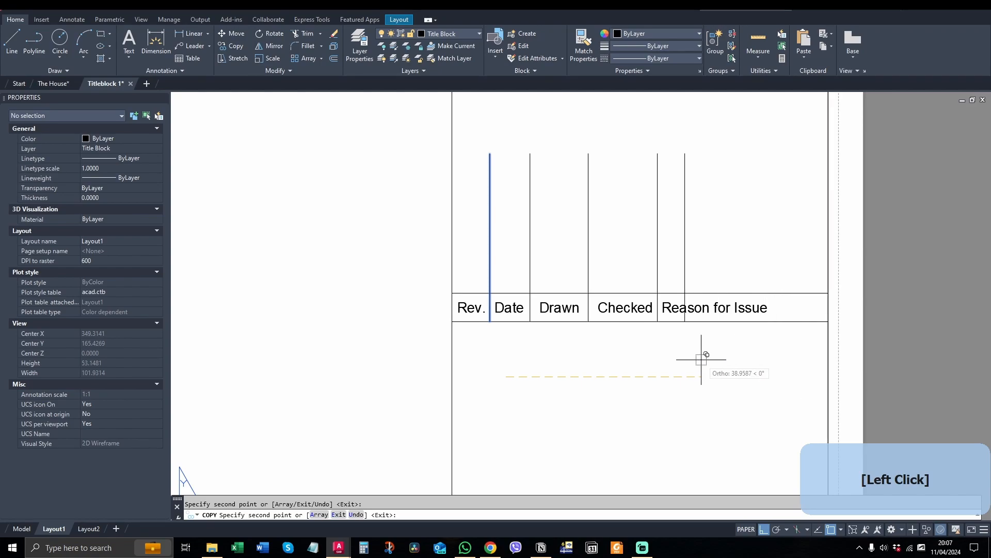
key(Escape)
scroll(702, 356, down, 2)
scroll(570, 329, up, 2)
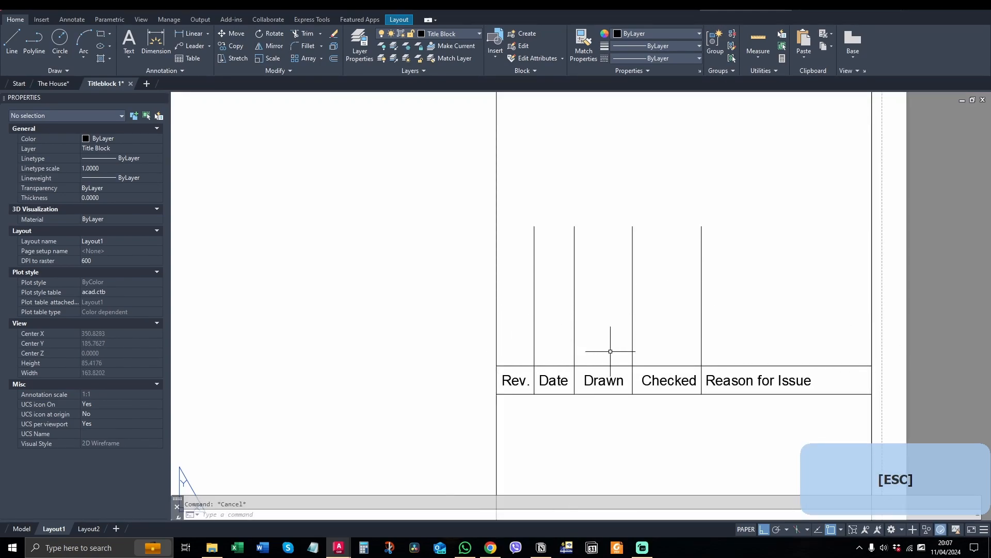
Step: Check the information strip from the revision table down to the Drawing No. row and save the drawing
scroll(641, 351, down, 4)
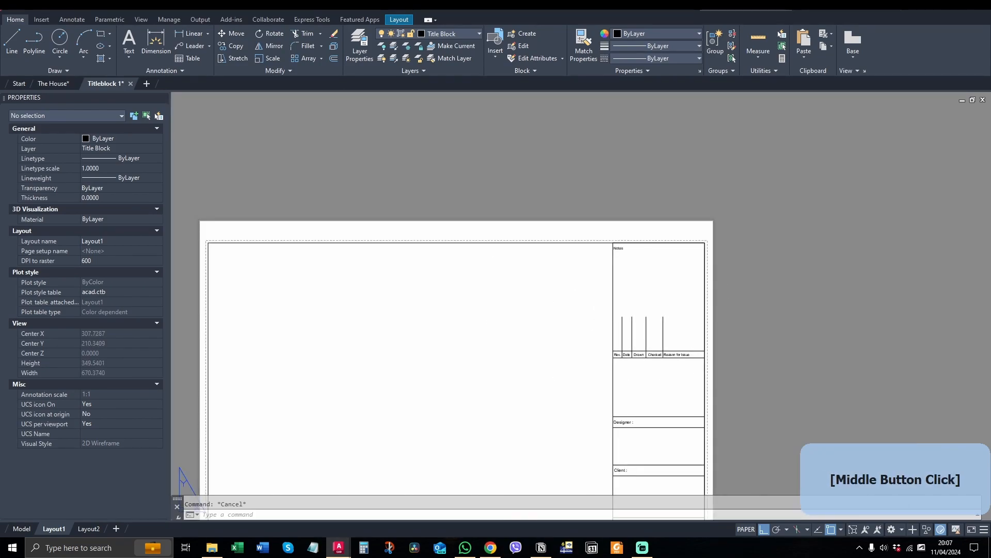
middle_drag(725, 419, 709, 258)
scroll(657, 235, up, 4)
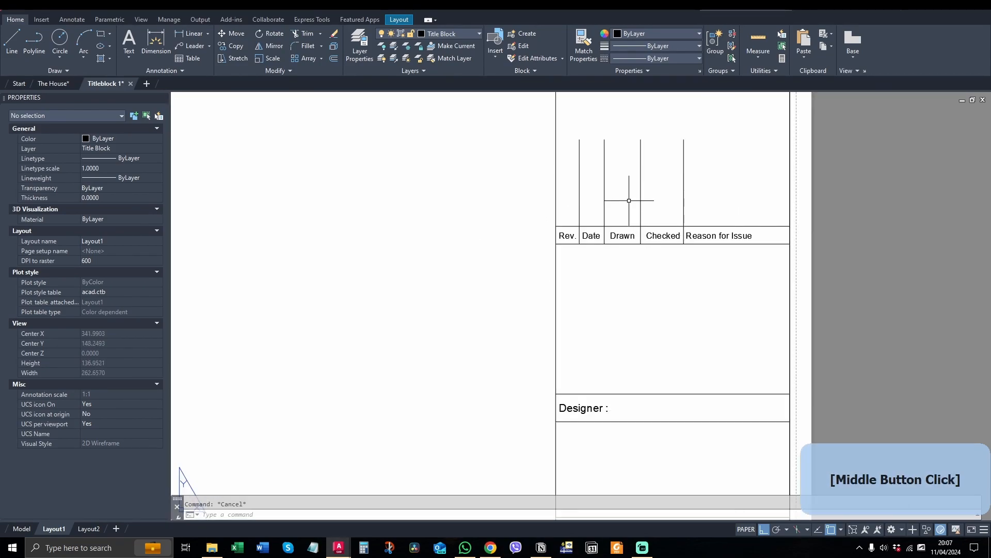
scroll(628, 200, down, 1)
middle_drag(661, 453, 656, 364)
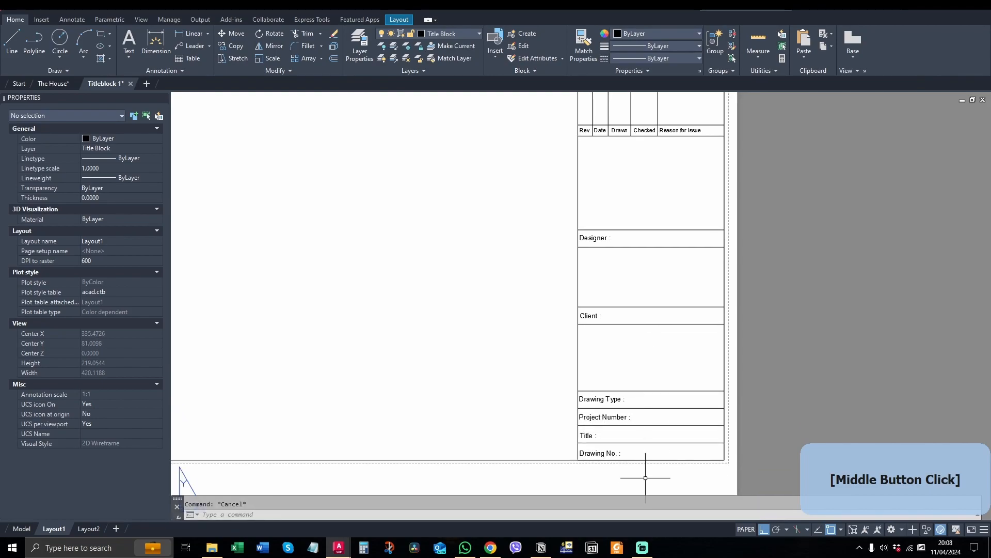
scroll(643, 479, up, 1)
scroll(630, 455, up, 1)
middle_drag(604, 462, 596, 436)
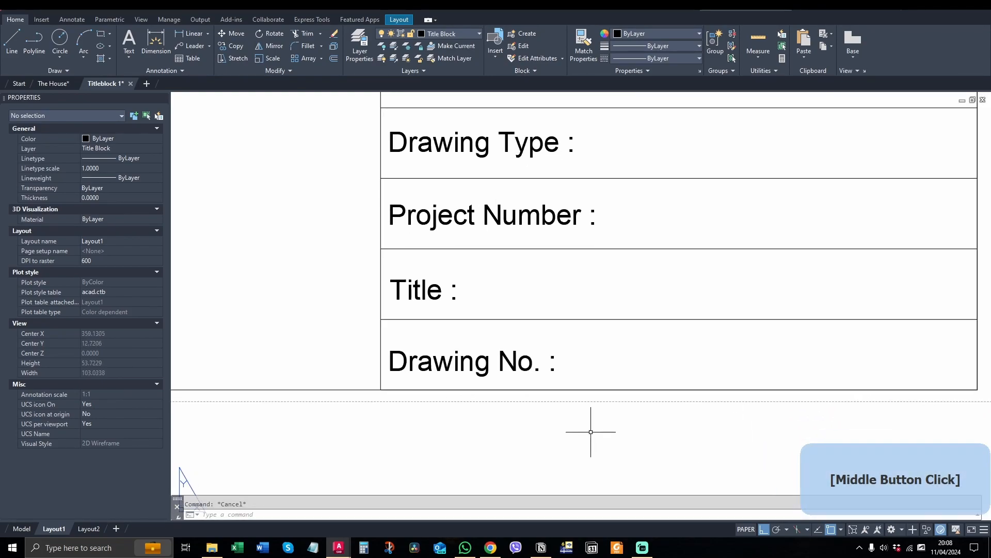
scroll(352, 261, down, 2)
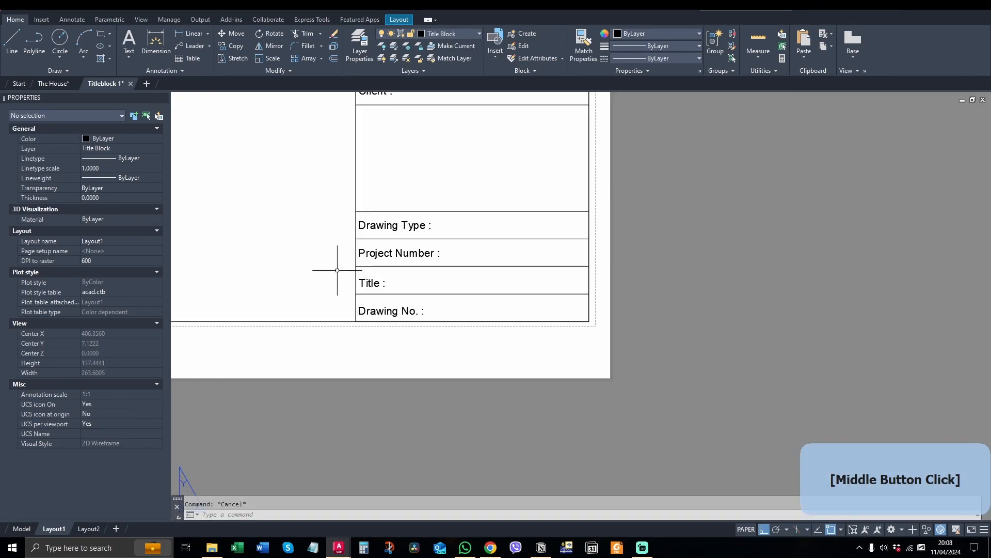
key(ctrl+s)
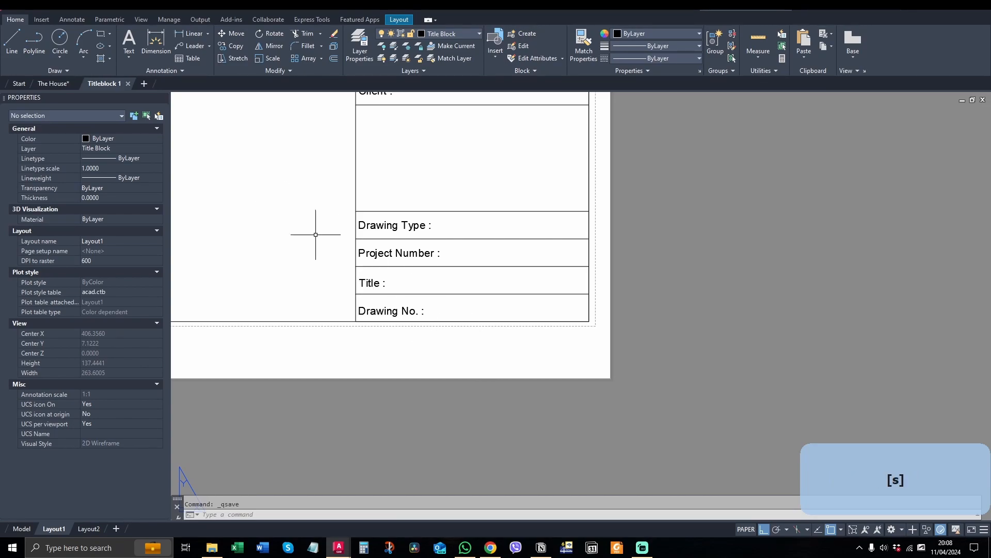
Step: Start an attribute definition with ATTDEF, entering DWGNO as both the tag and the prompt
text(tdef)
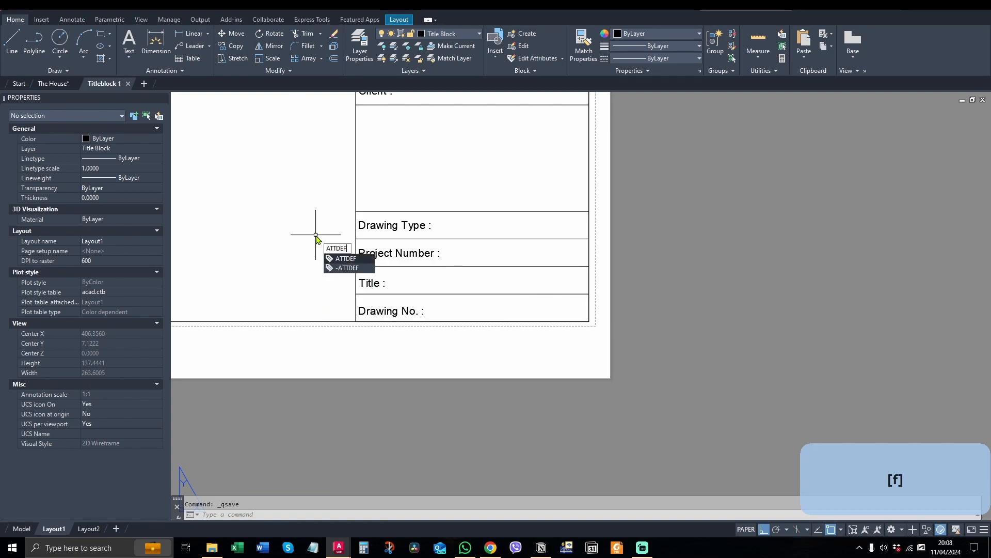
key(space)
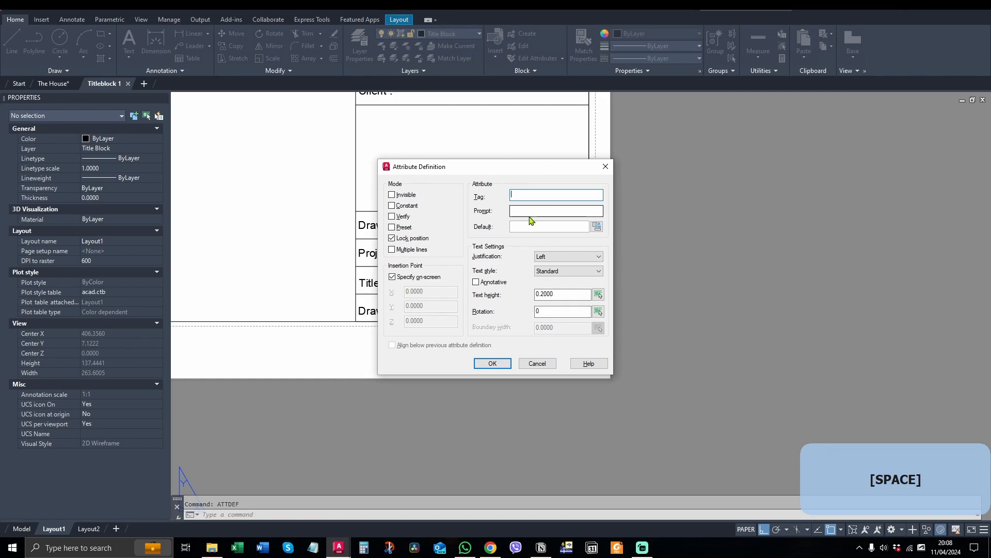
click(535, 197)
drag(494, 170, 658, 155)
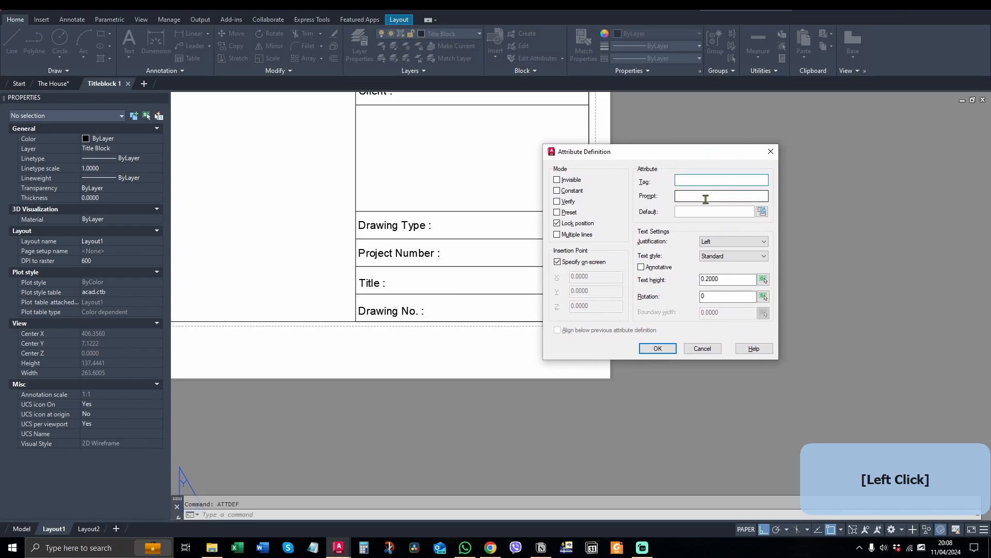
text(DWGNo)
key(BackSpace)
text(O)
drag(712, 181, 649, 179)
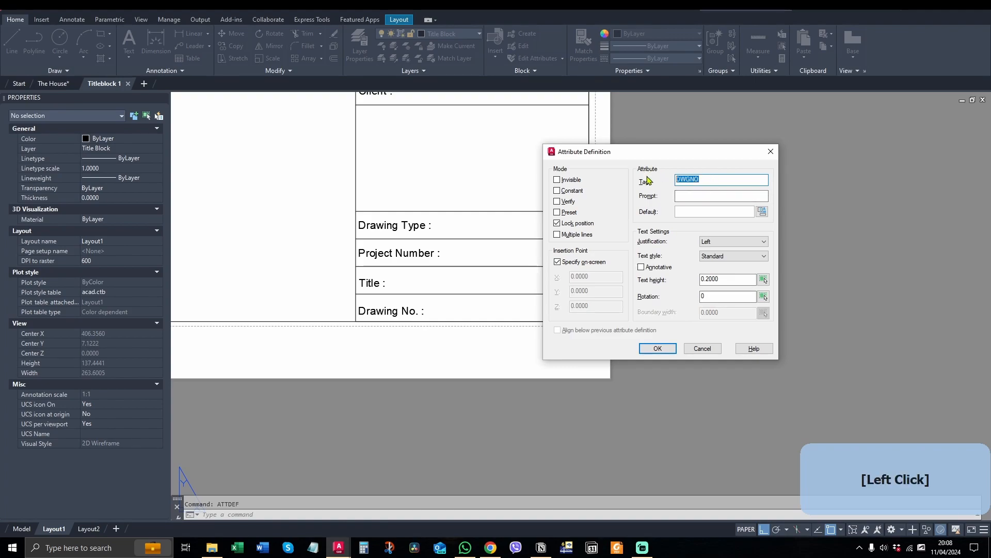
key(ctrl+c)
click(688, 195)
key(ctrl+v)
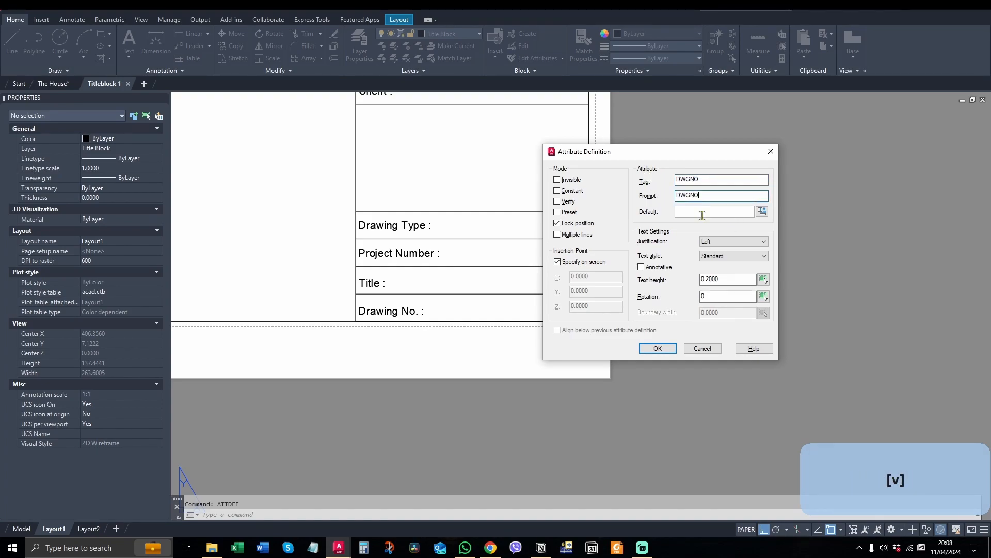
Step: Give the DWGNO attribute the default value 2024-001-XX-001-00 and a text height of 2
click(685, 212)
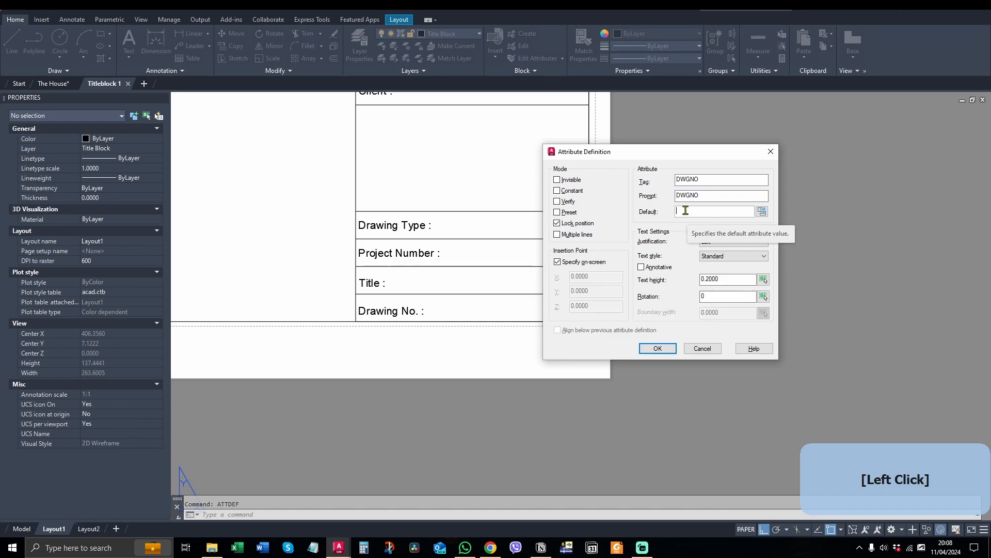
text(2024-)
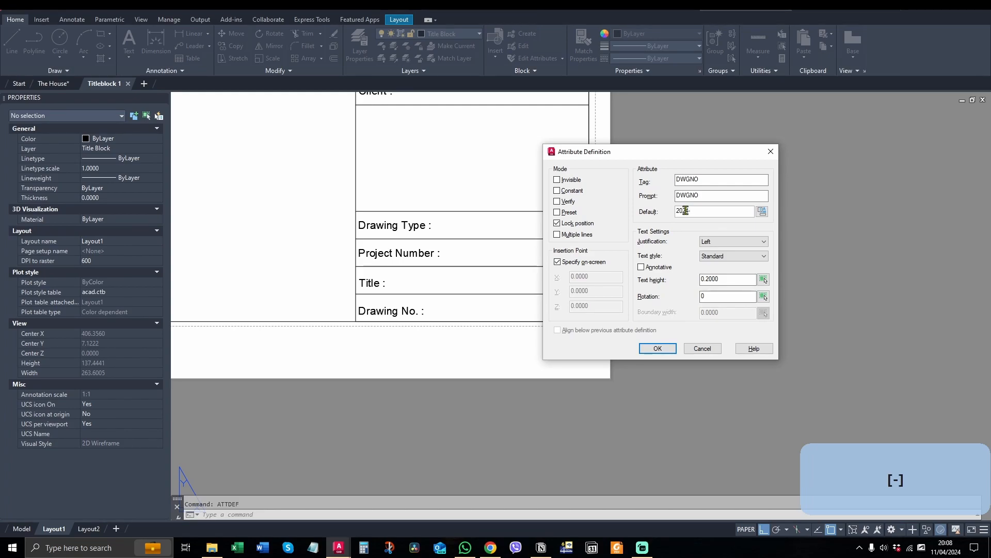
text(001-XX-001-00)
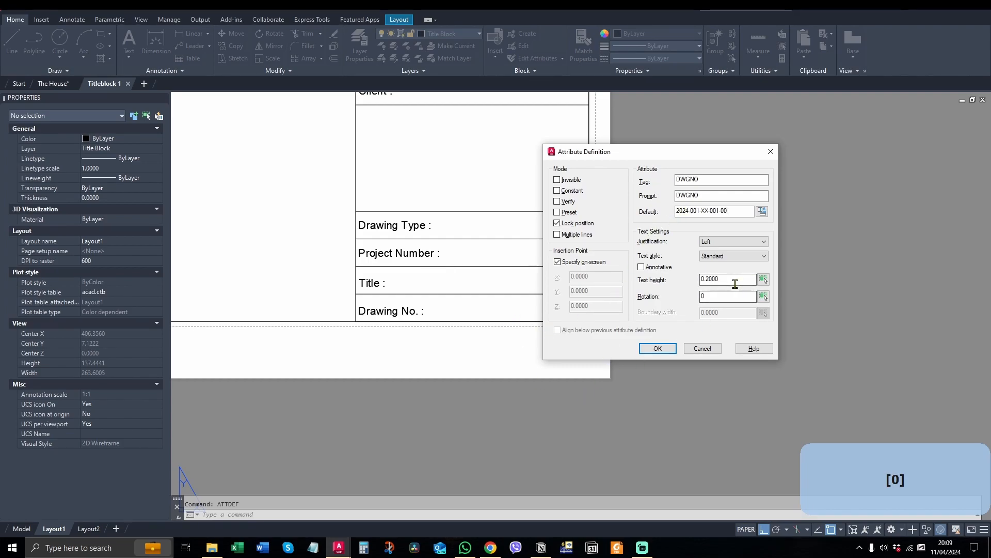
drag(736, 280, 649, 292)
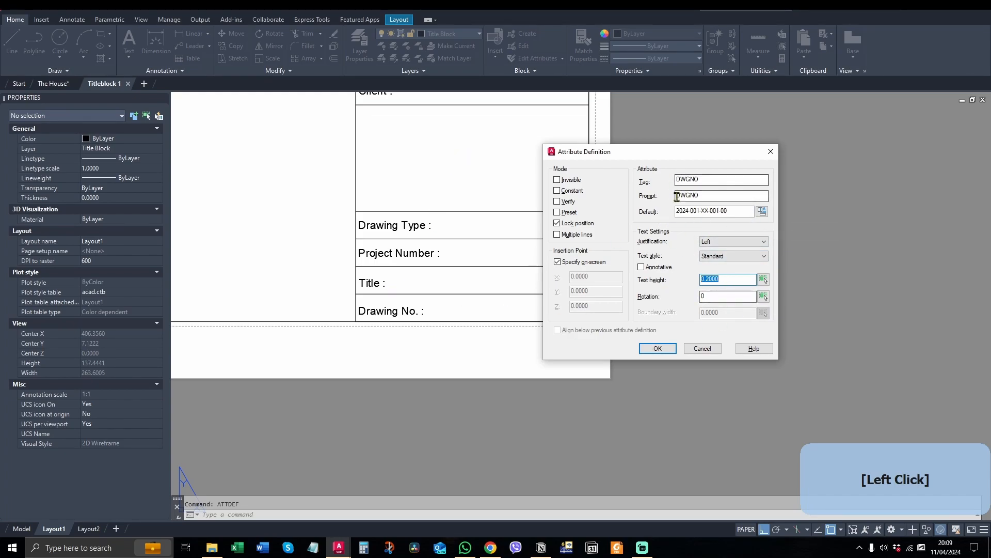
click(729, 282)
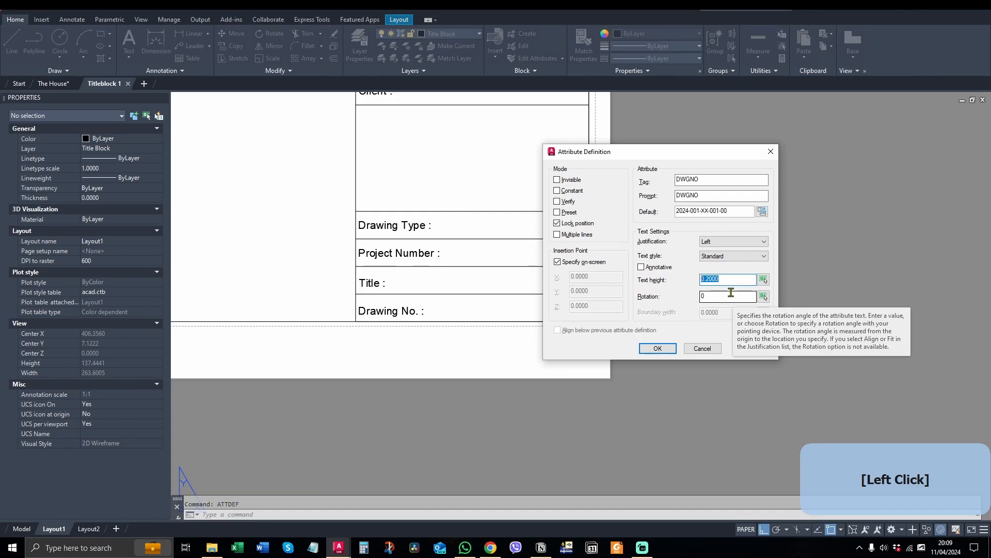
text(2)
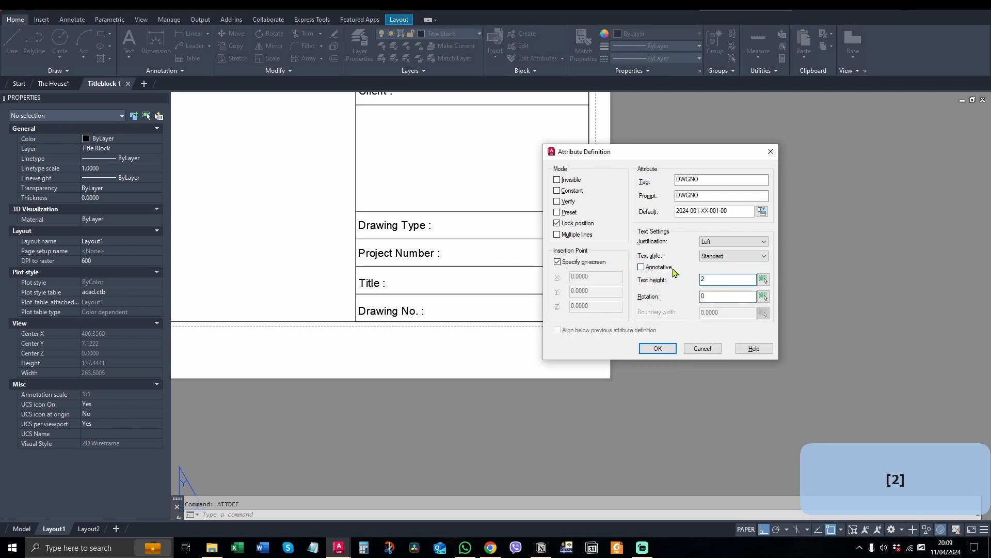
Step: Accept the attribute definition and place the DWGNO attribute just after the Drawing No. label
click(657, 349)
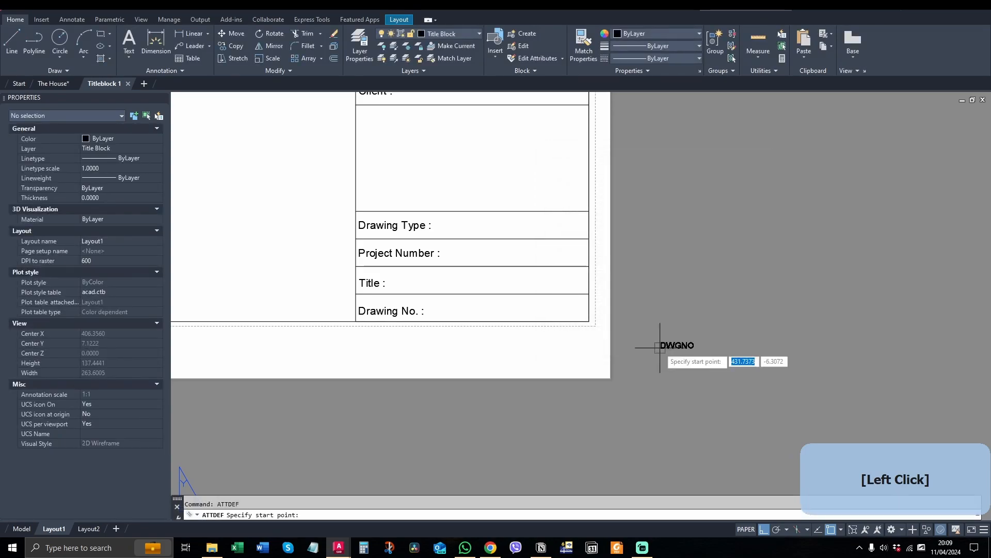
scroll(402, 319, up, 4)
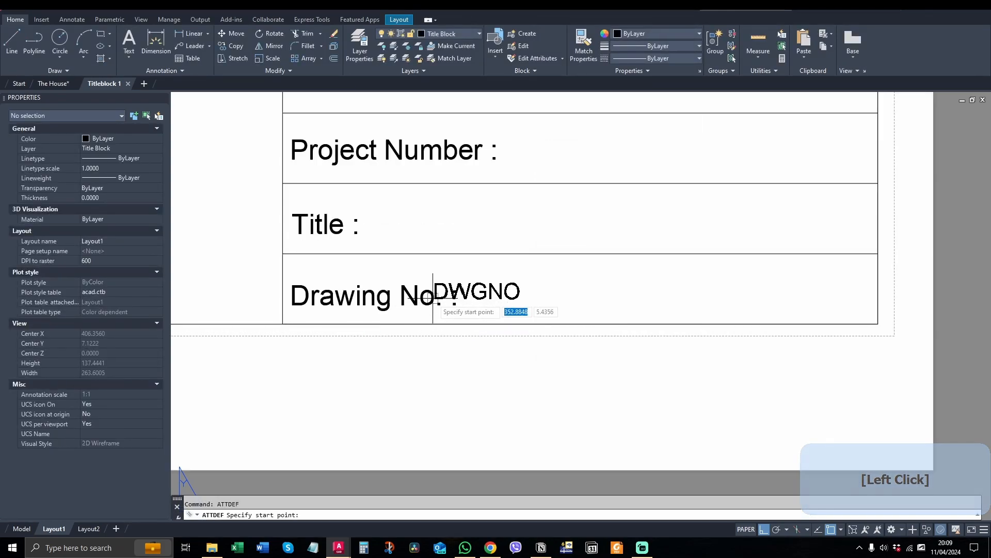
click(475, 305)
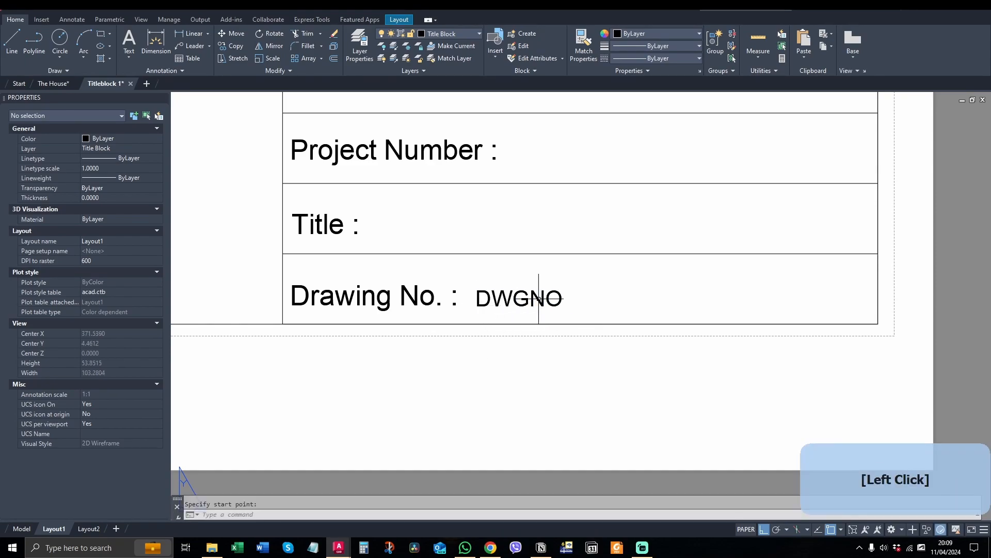
click(478, 300)
text(cp)
key(space)
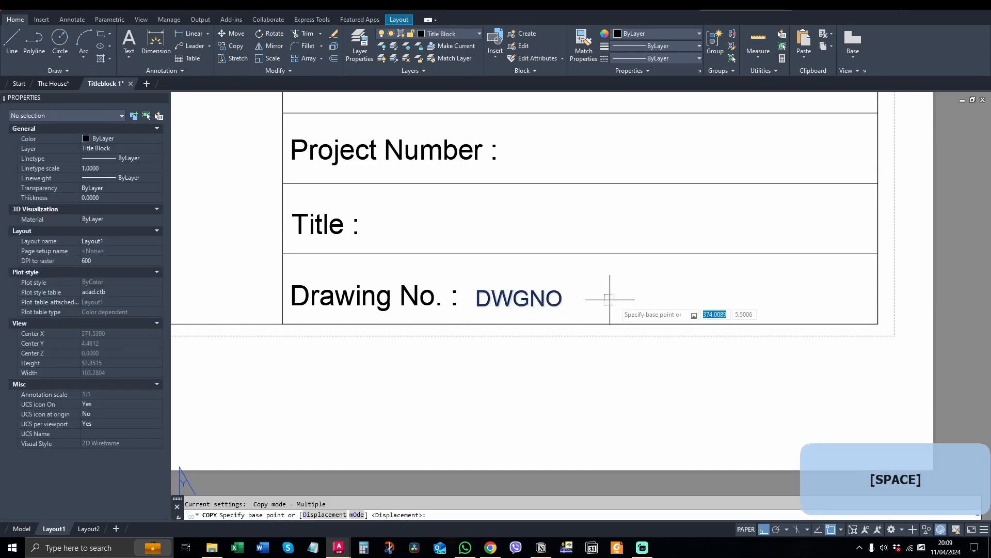
click(624, 302)
scroll(624, 302, down, 2)
scroll(611, 261, up, 2)
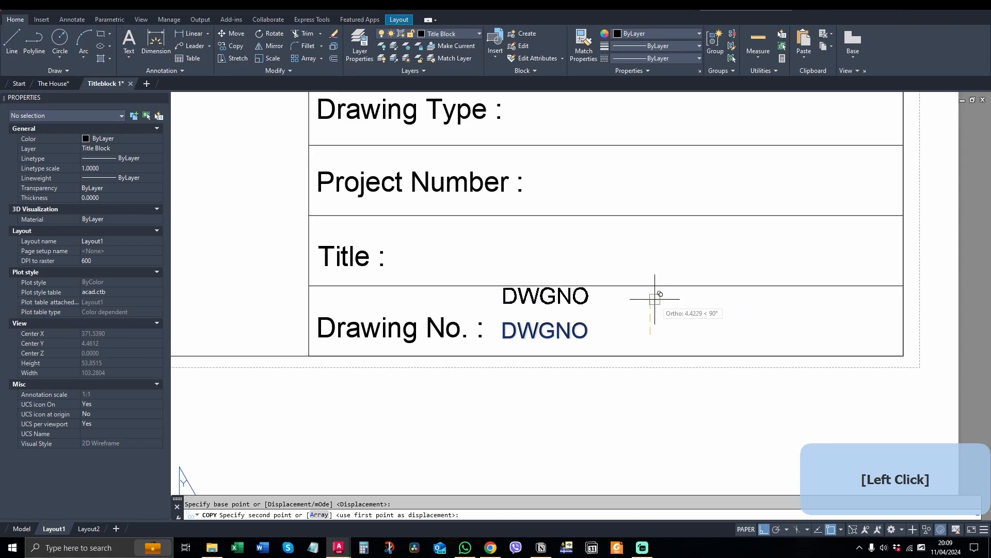
key(F8)
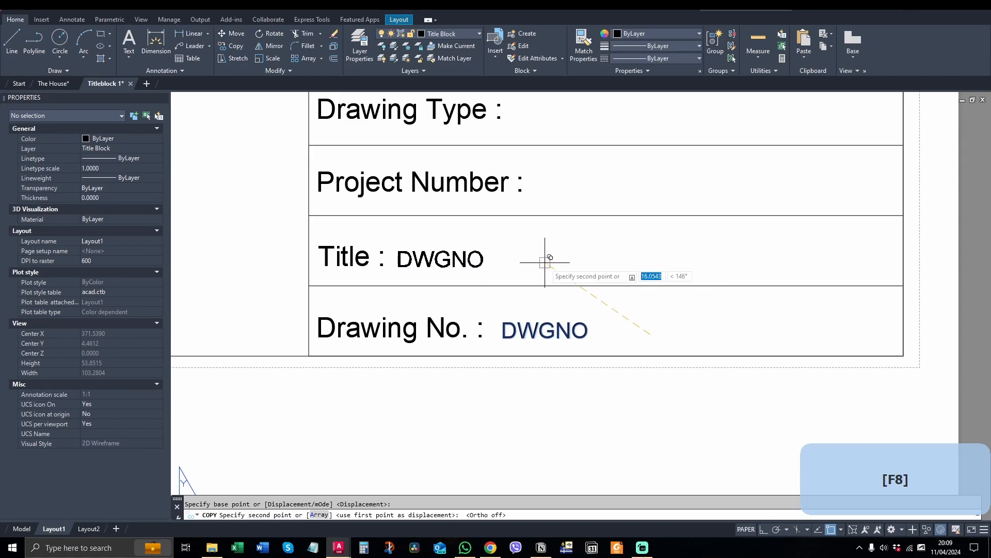
scroll(546, 266, down, 3)
key(Escape)
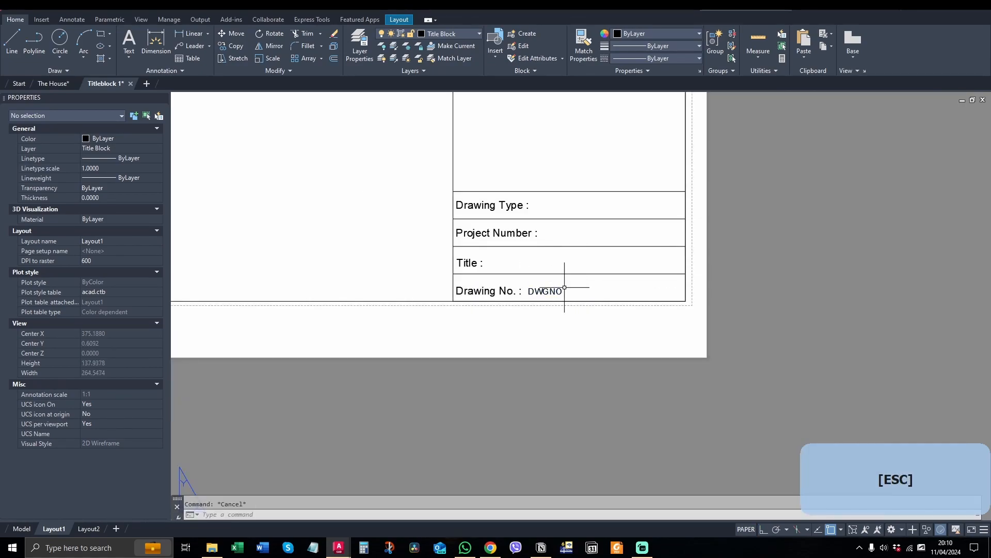
Step: Draw a vertical line about 47.6 mm long just after the Project Number label, crossing the four lowest rows
click(553, 291)
click(12, 40)
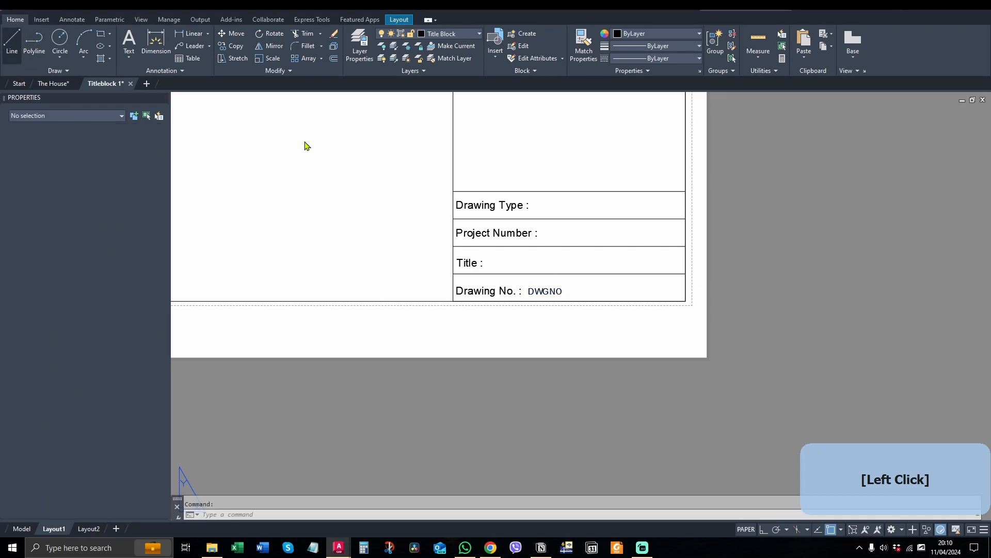
click(540, 176)
key(F8)
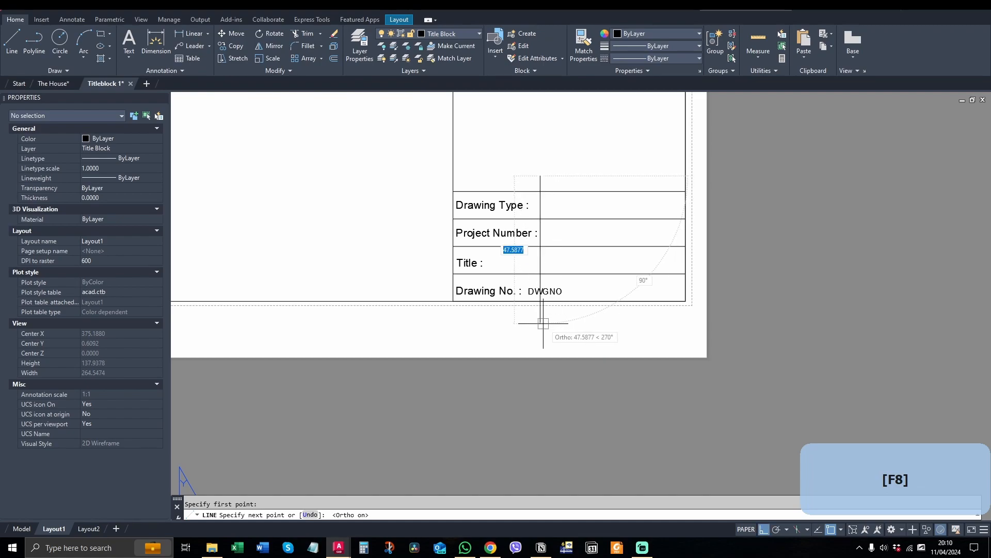
click(540, 324)
key(Escape)
Step: Move the DWGNO attribute horizontally so that it starts just past the vertical line
click(542, 291)
text(m)
key(space)
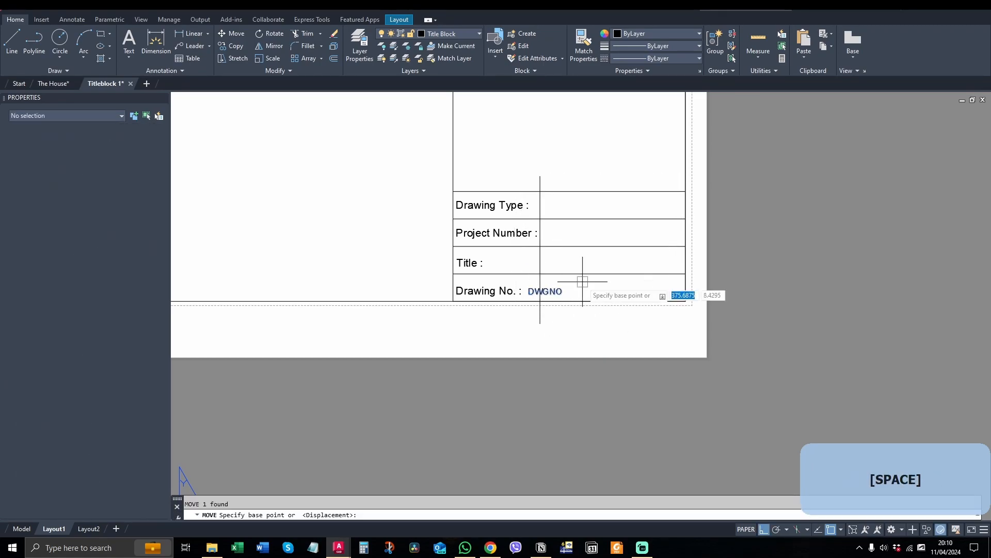
click(582, 282)
key(Escape)
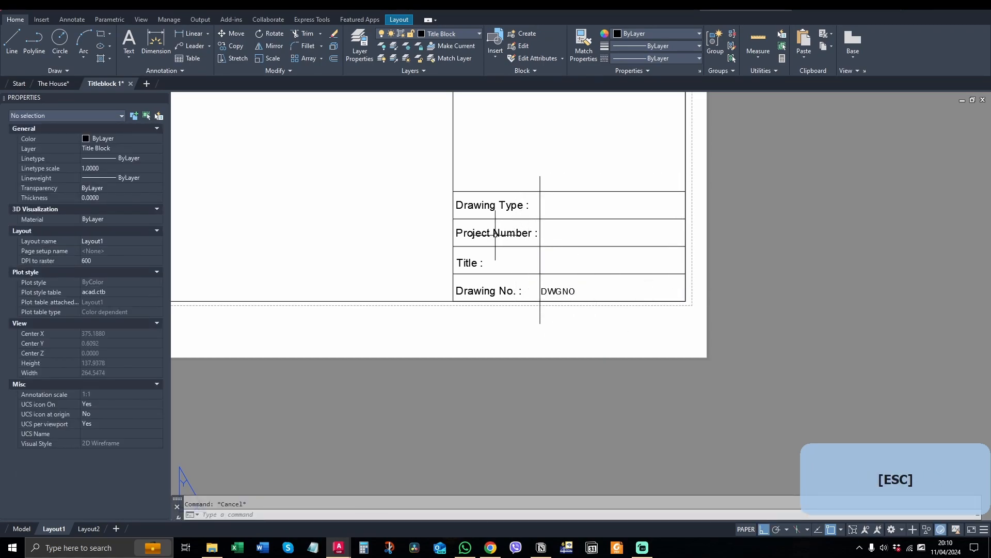
Step: Shorten the Project Number label to "Project No :"
double_click(505, 236)
drag(531, 233, 511, 233)
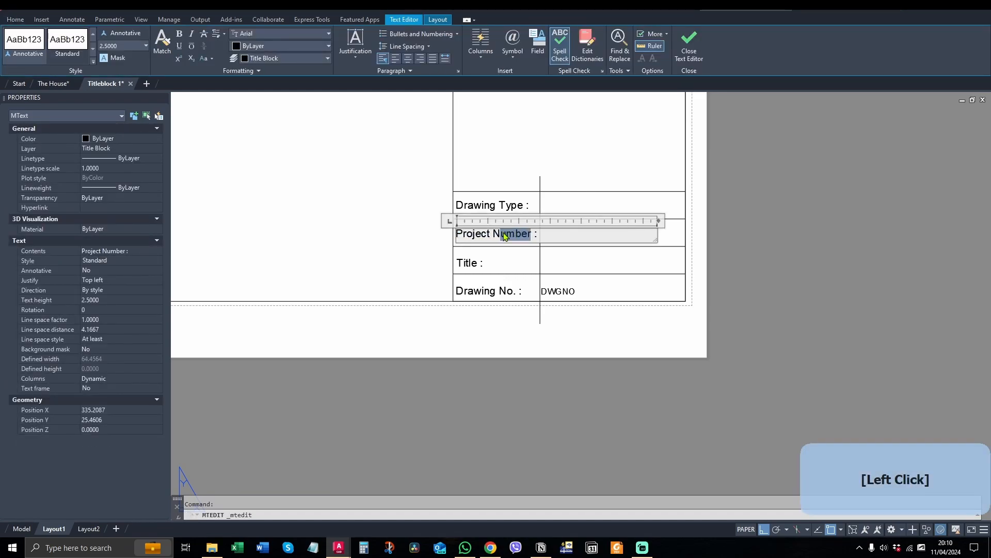
text(o)
click(576, 180)
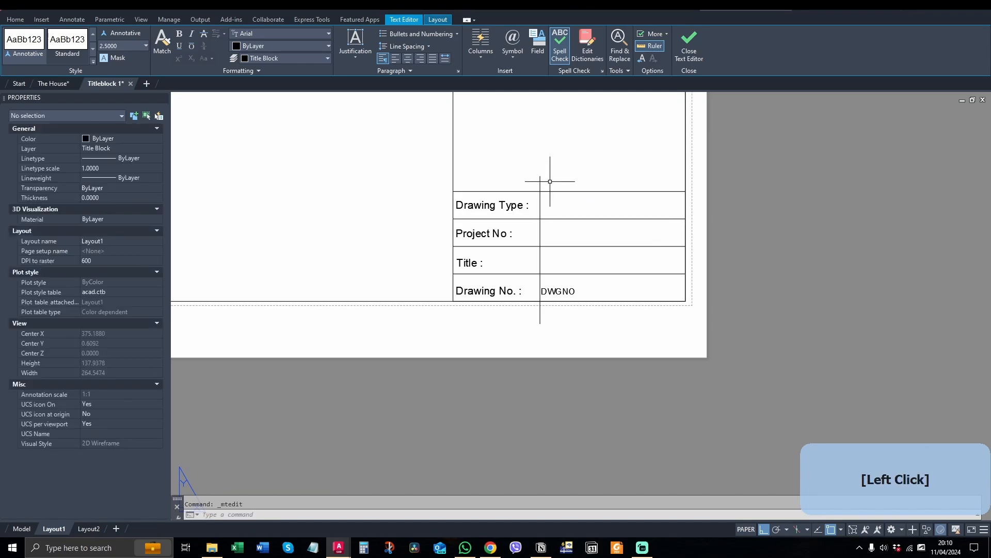
Step: Move the vertical divider line about 3 mm horizontally toward the row labels, keeping it clear of the Drawing Type label
click(541, 206)
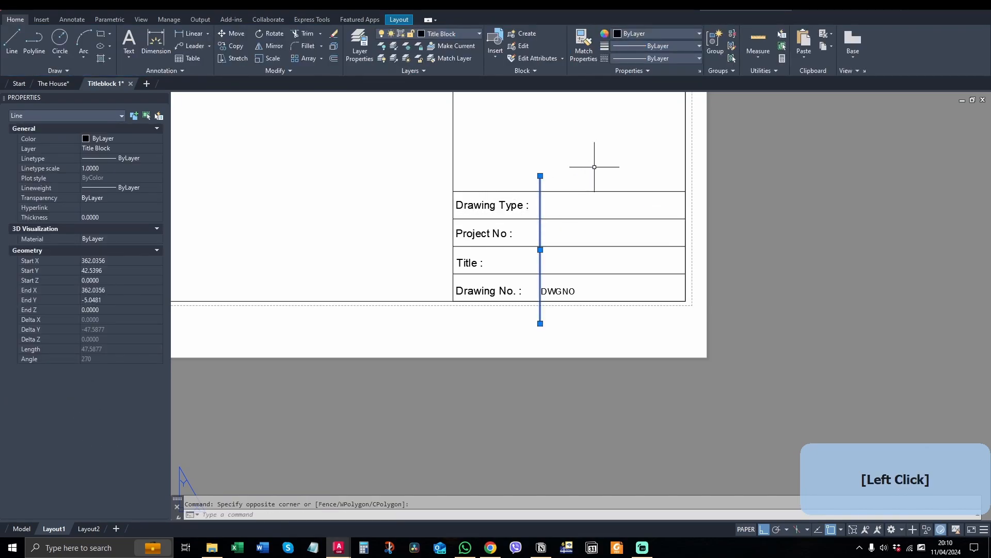
text(m)
key(space)
click(598, 157)
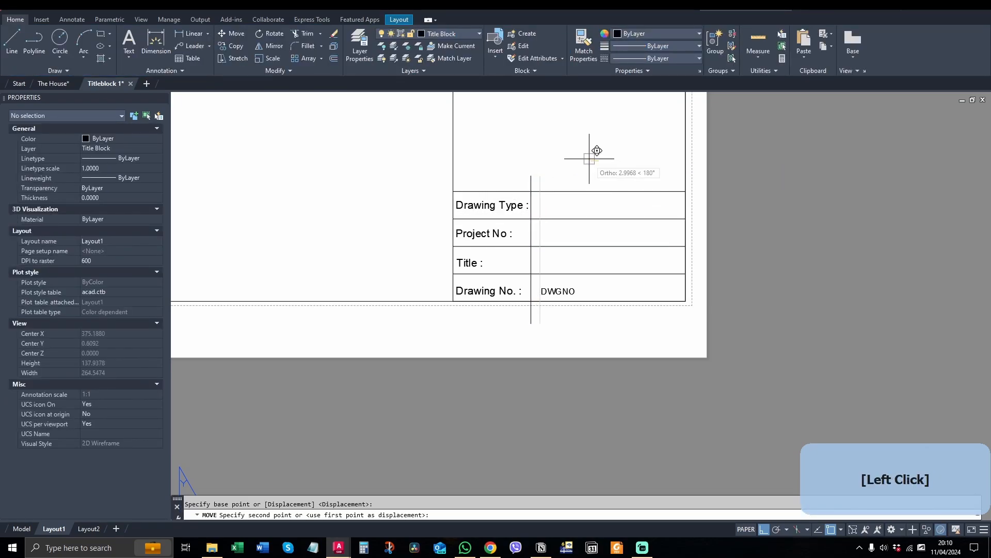
click(590, 159)
Step: Trim the divider line's overhanging ends above the Drawing Type row and below the Drawing No. row
text(tr)
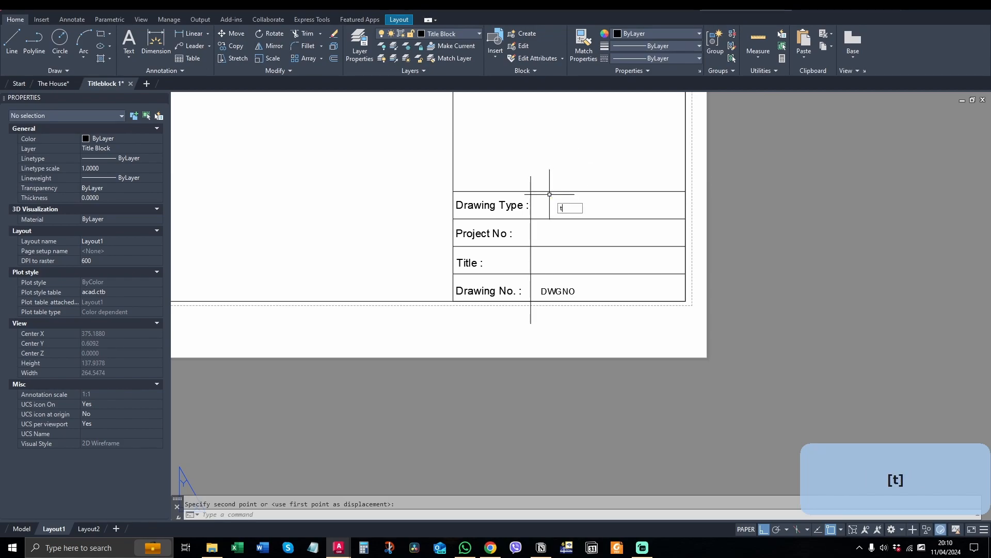
key(space)
click(532, 183)
click(531, 312)
key(Escape)
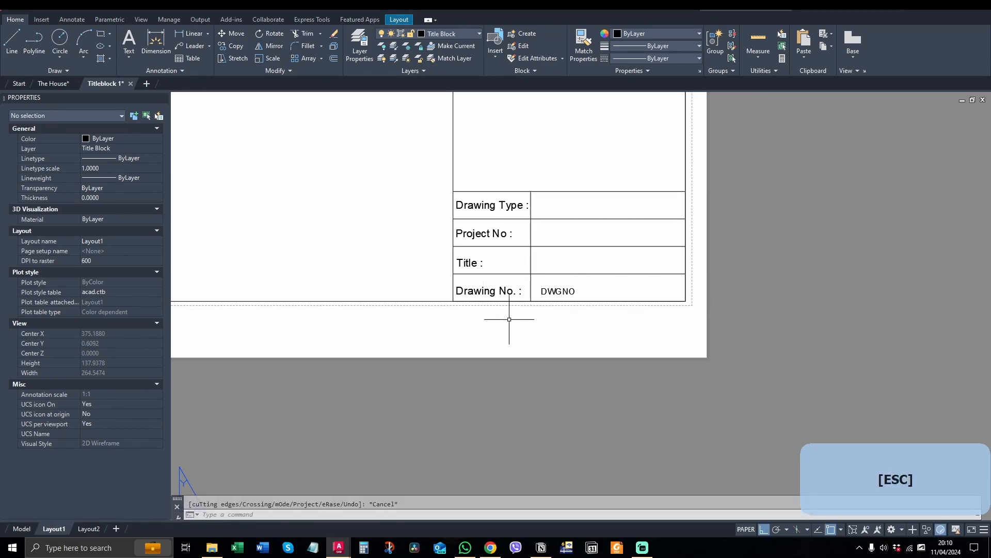
Step: Move the DWGNO attribute freely, with Ortho off, slightly closer to the divider line in the Drawing No. row
click(568, 290)
text(m)
key(space)
click(612, 284)
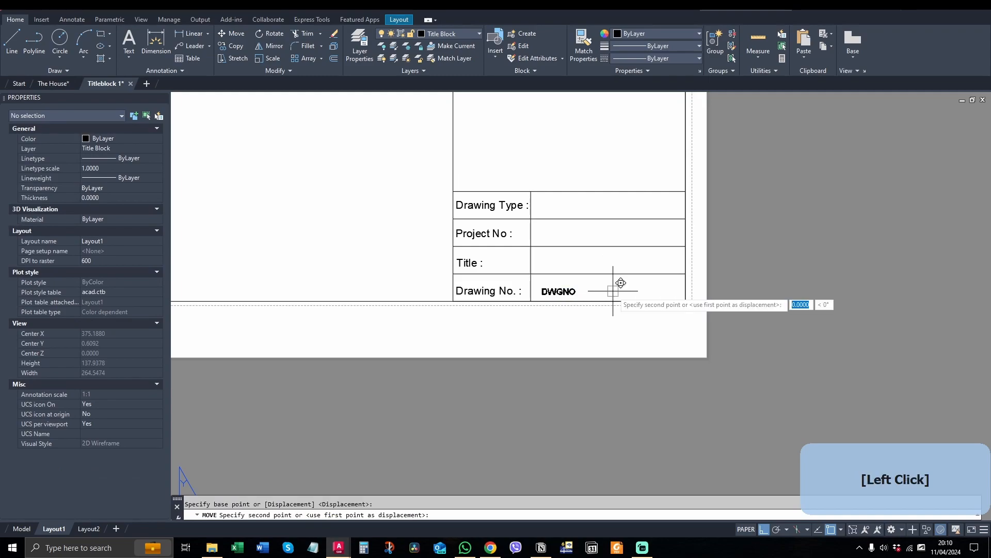
key(F8)
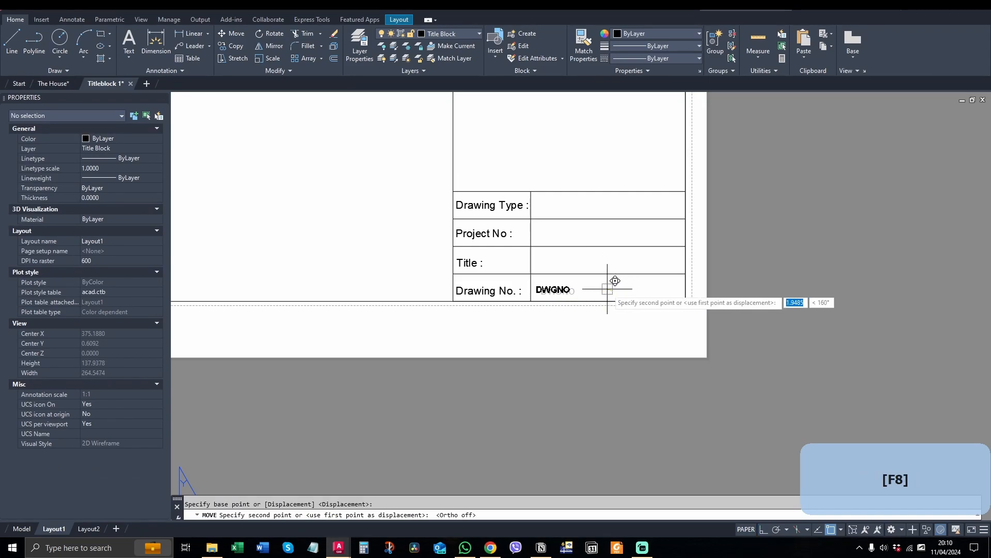
key(Escape)
Step: Copy the DWGNO attribute into the Title, Project No and Drawing Type rows, using the row corners on the border as reference points
click(560, 290)
text(co)
key(space)
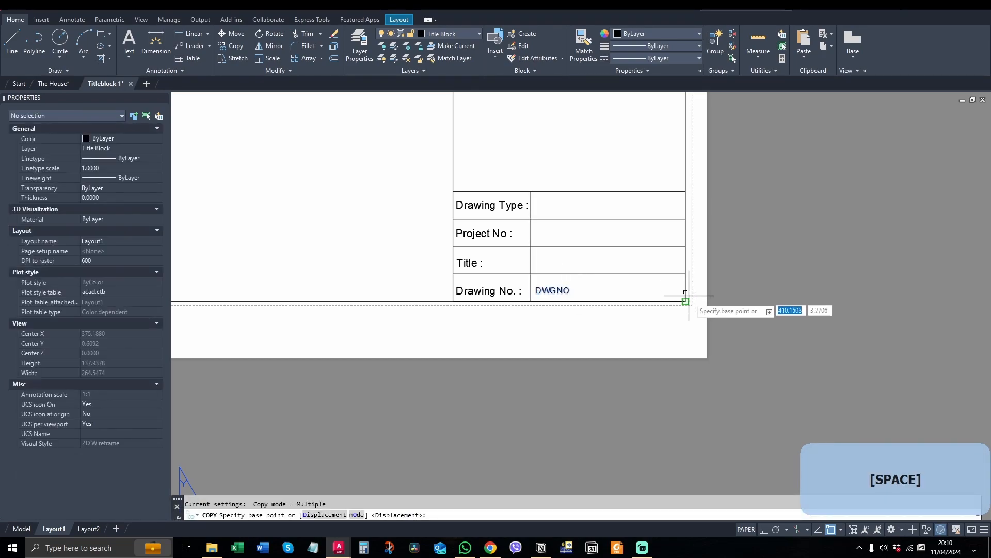
click(685, 301)
click(685, 273)
click(686, 247)
click(686, 218)
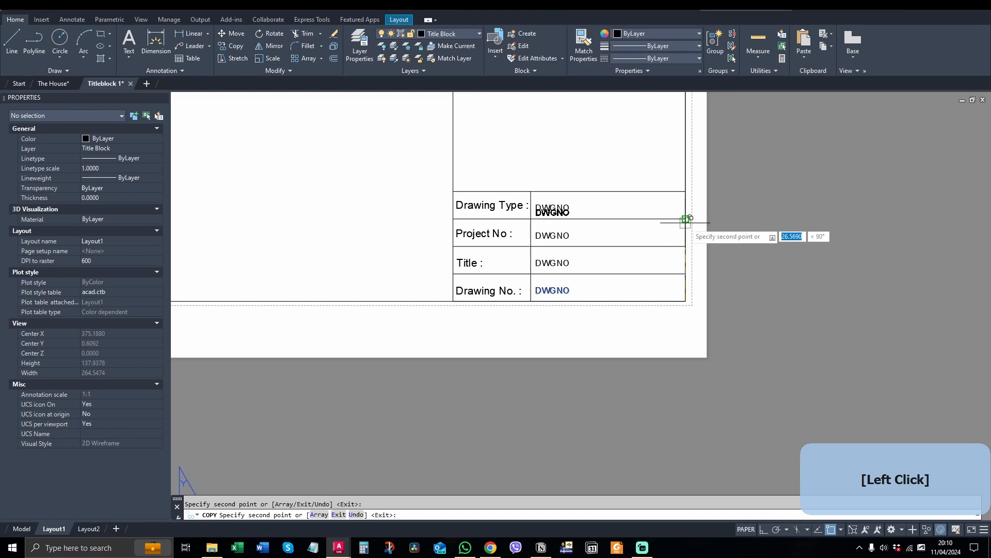
key(Escape)
double_click(566, 291)
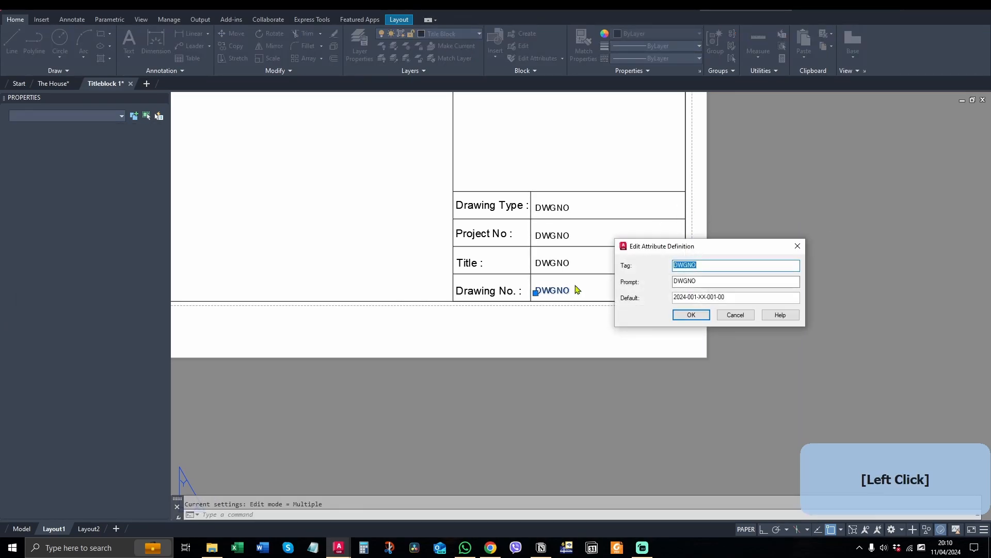
click(735, 314)
key(Escape)
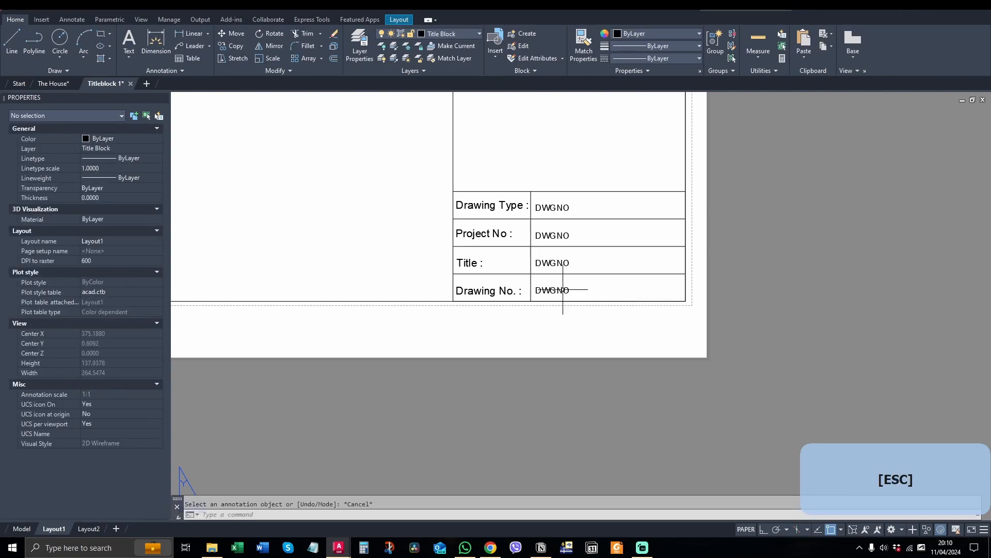
Step: Set the text height of the DWGNO attribute in the Drawing No. row to 2.5
click(558, 289)
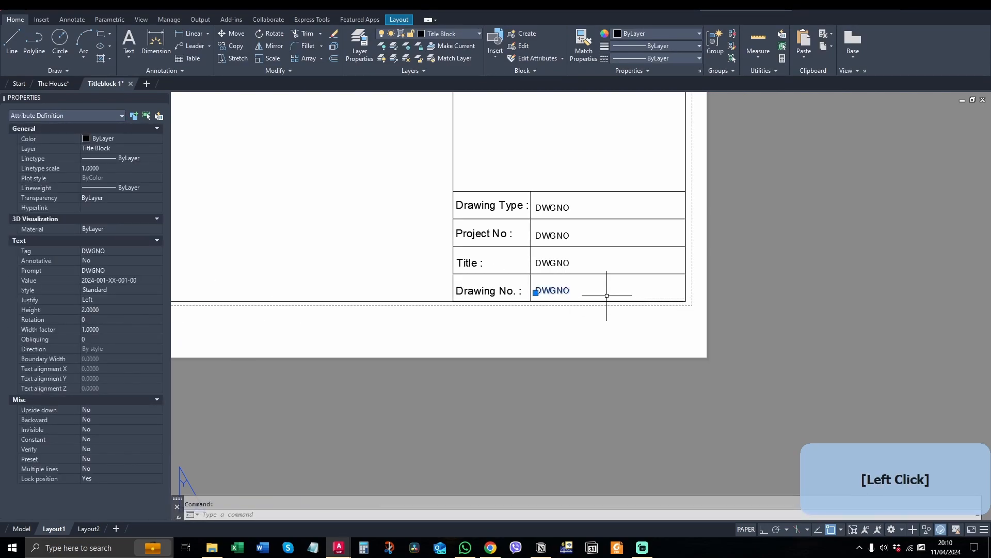
click(109, 309)
text(2.5)
key(Return)
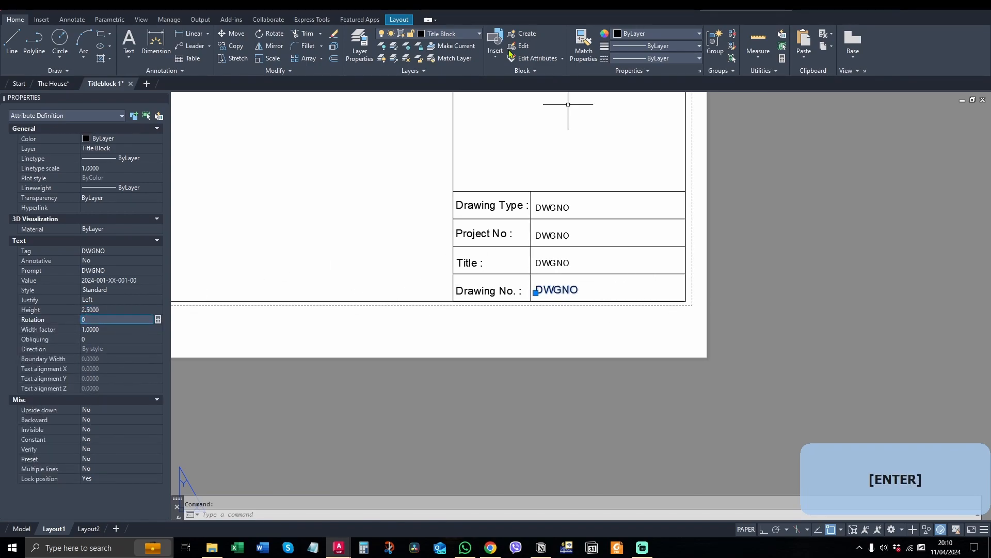
Step: Match the properties of the Drawing No. attribute onto the Title, Project No and Drawing Type attributes
key(Escape)
click(583, 46)
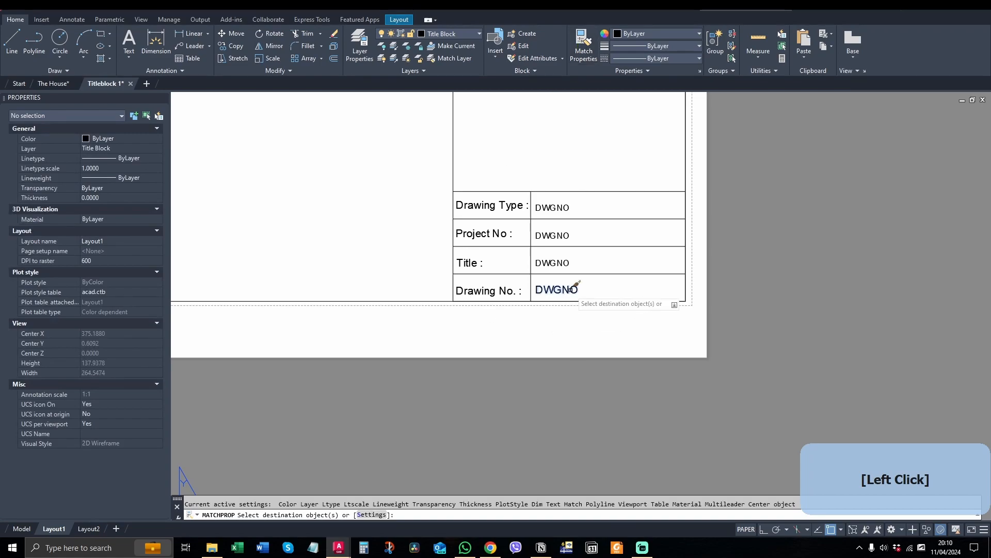
click(553, 262)
click(553, 235)
click(557, 206)
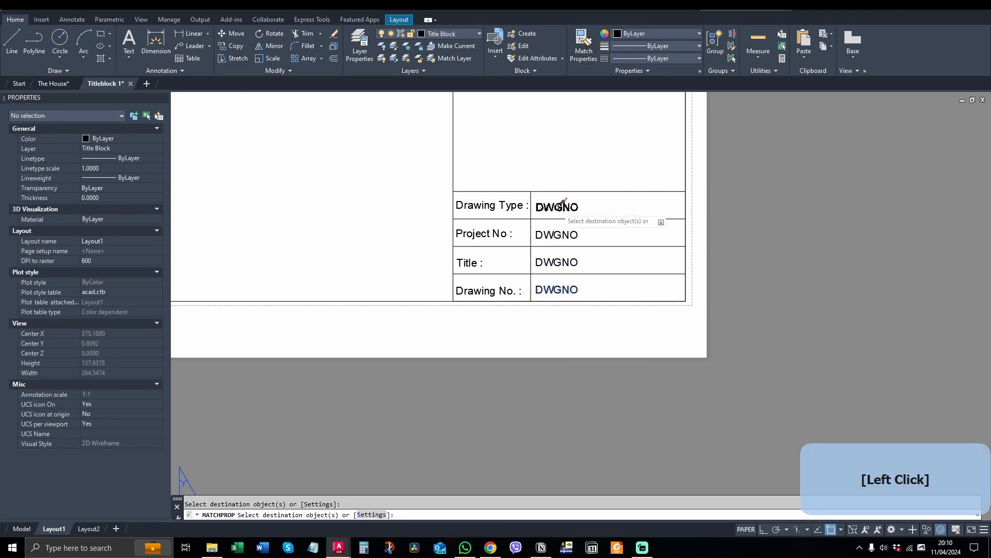
key(Escape)
Step: Copy the attribute beside Drawing No. into the empty box under the Client heading
scroll(558, 336, down, 2)
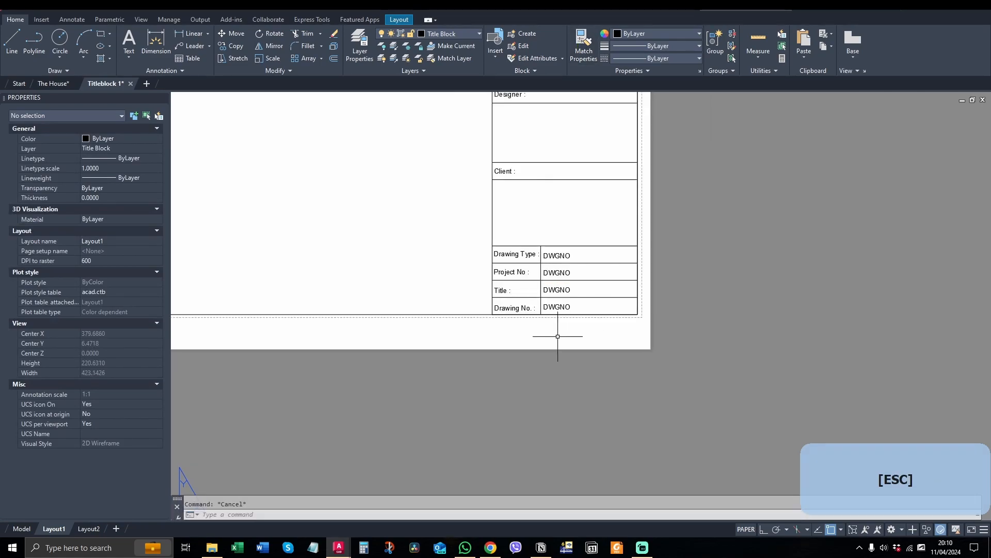
scroll(585, 319, up, 3)
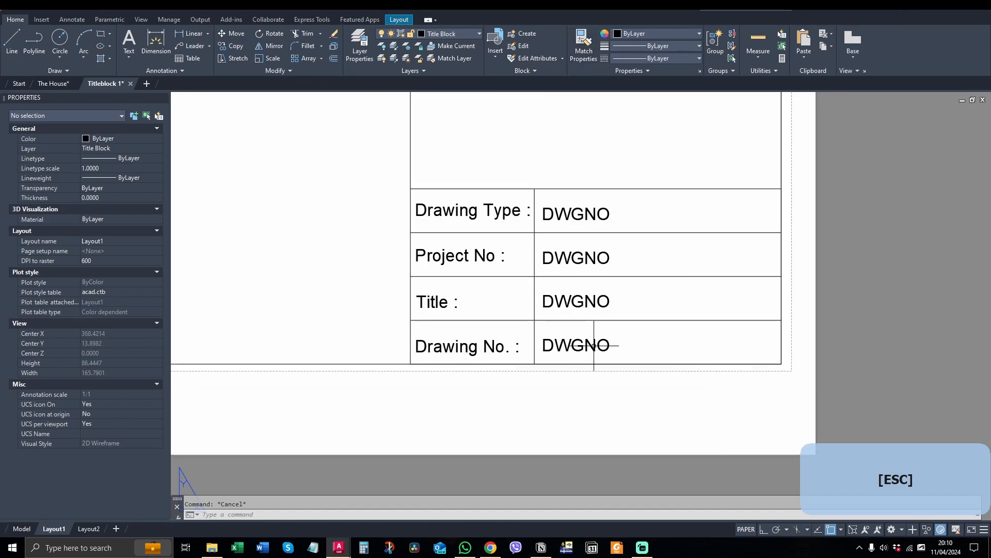
click(594, 346)
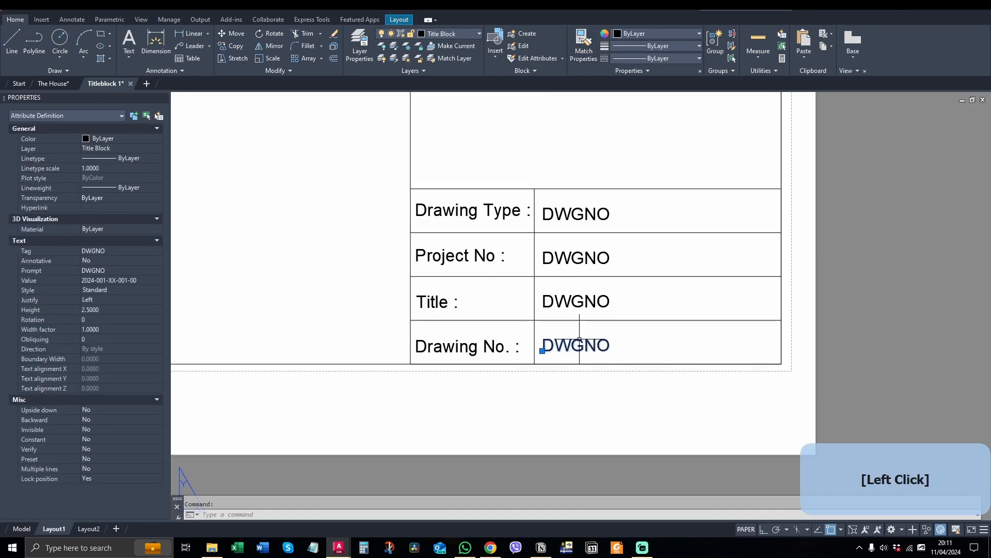
text(cp)
key(space)
click(637, 347)
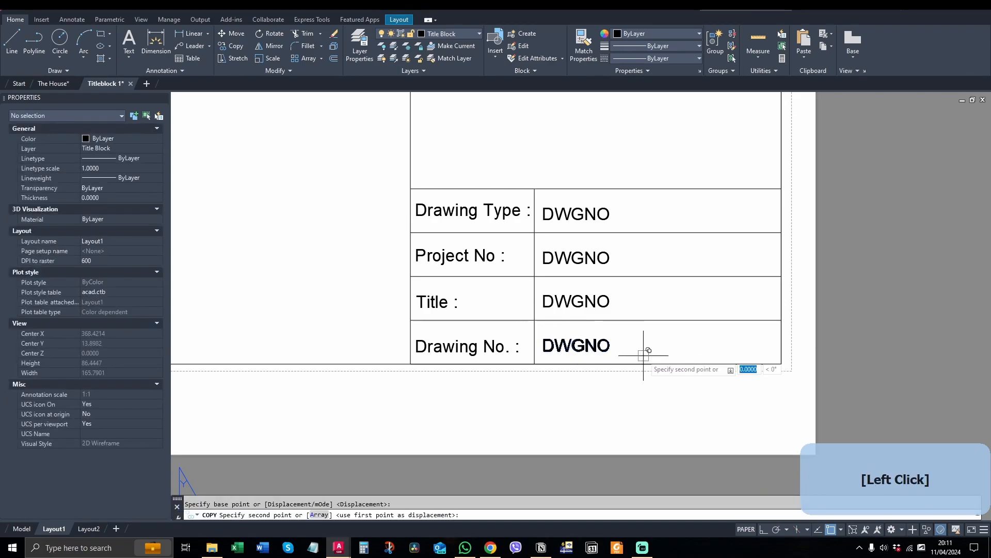
scroll(643, 355, down, 5)
scroll(643, 273, up, 5)
click(594, 273)
Step: Set the Multiple lines property of the attribute in the Client box to Yes
scroll(601, 345, down, 2)
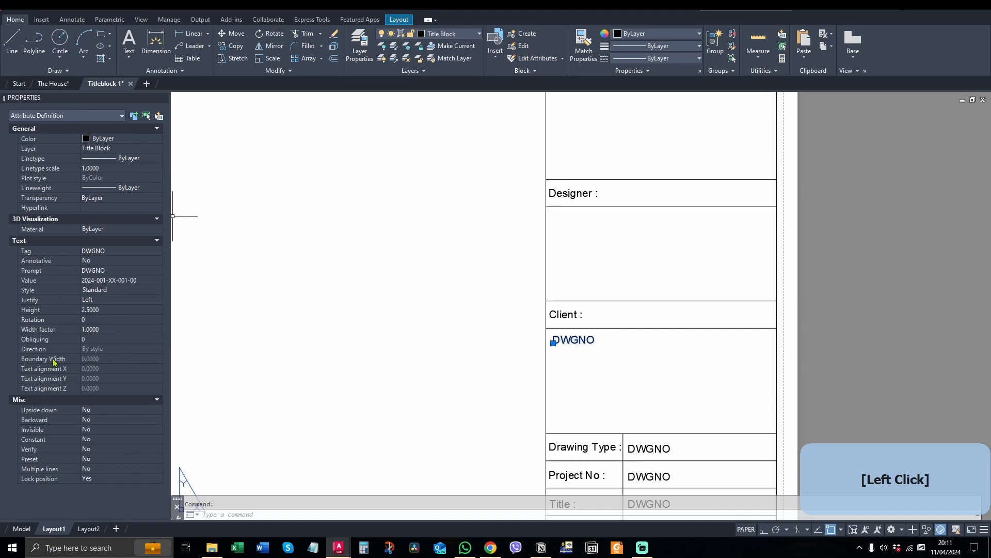
right_click(574, 343)
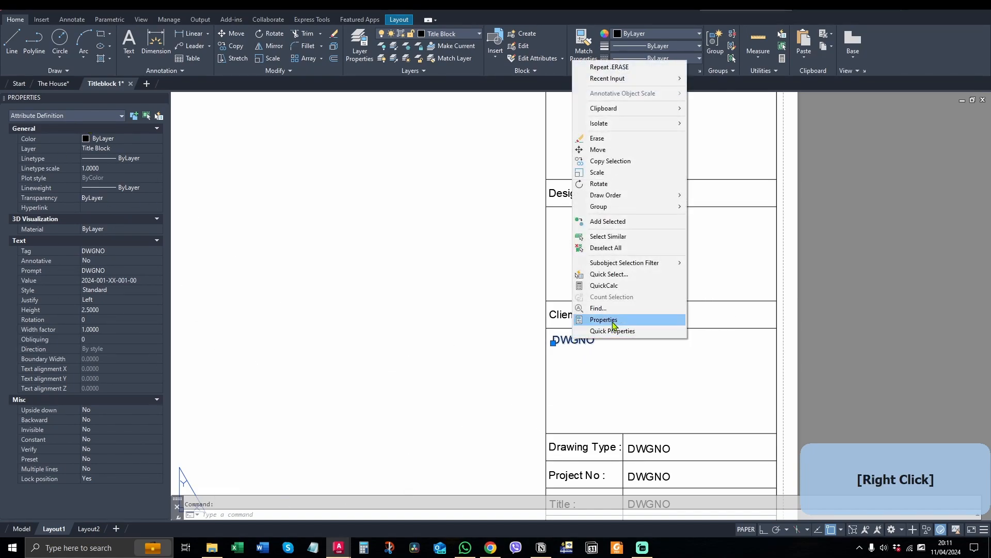
click(612, 319)
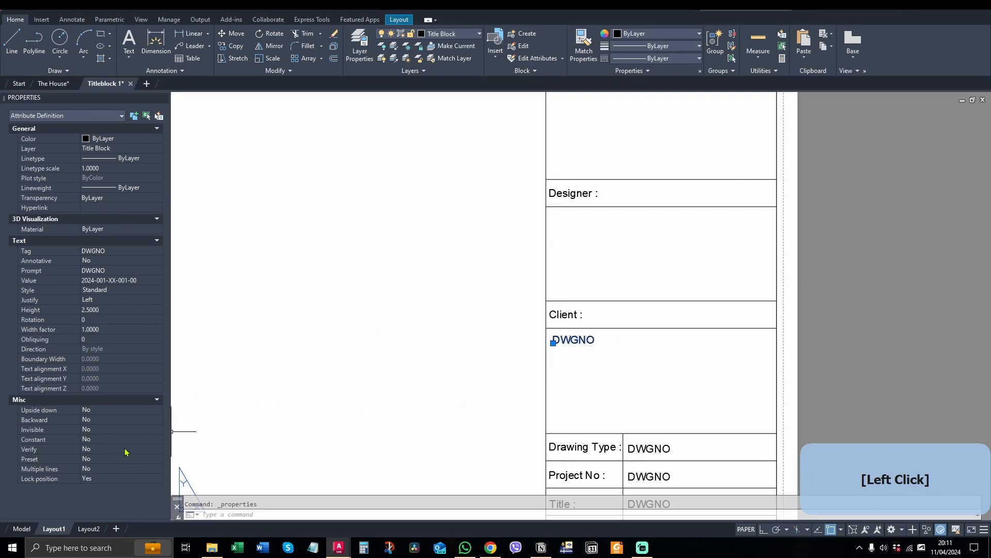
click(104, 469)
click(111, 469)
click(137, 487)
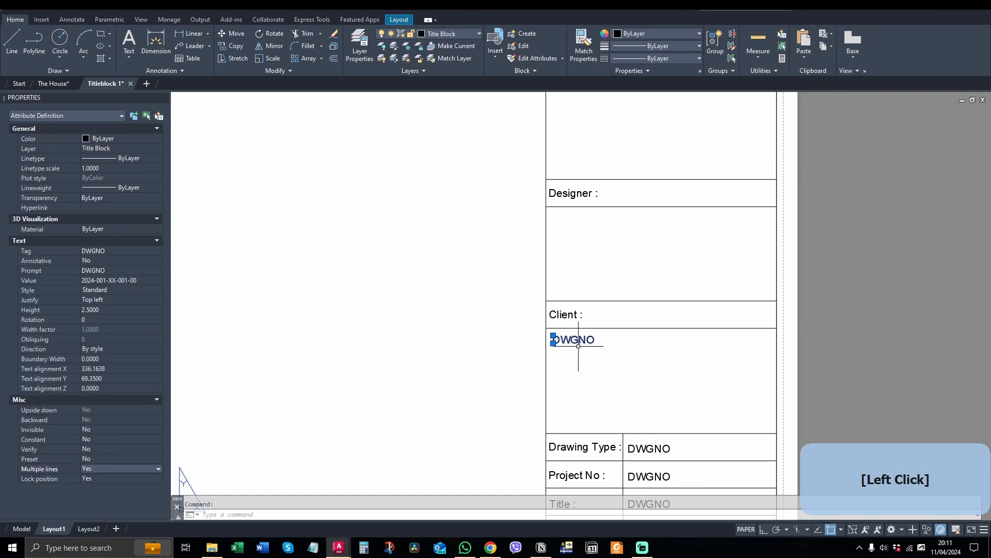
double_click(582, 340)
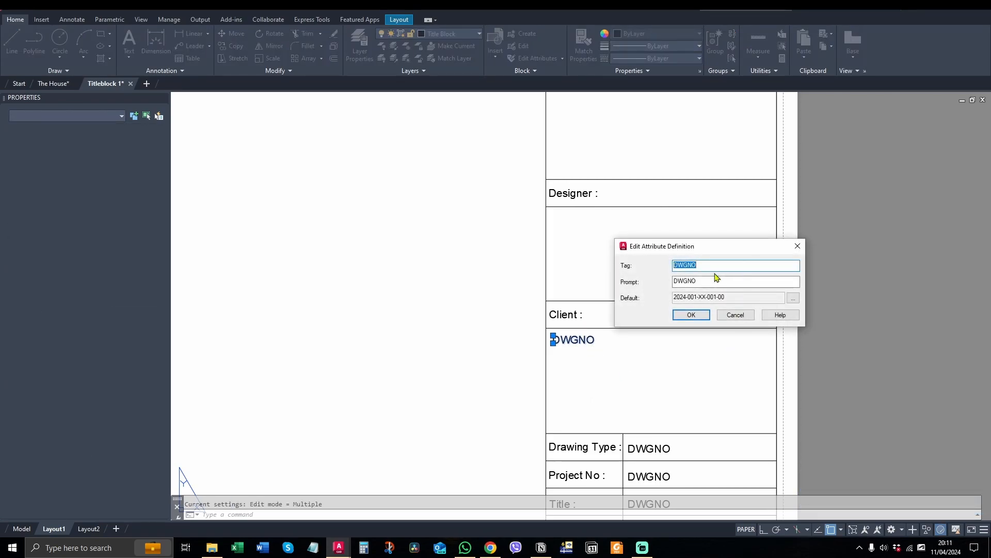
click(793, 297)
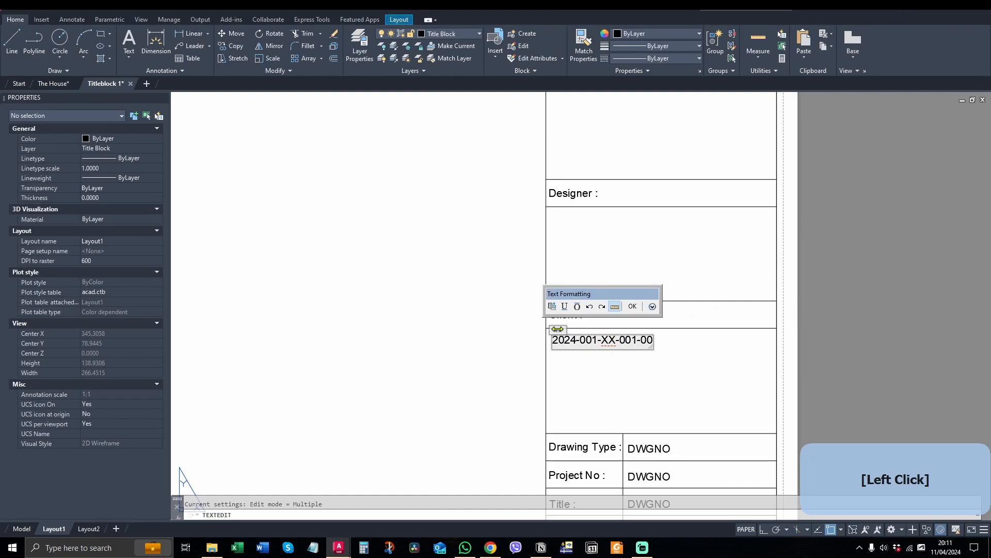
drag(559, 329, 765, 407)
click(766, 408)
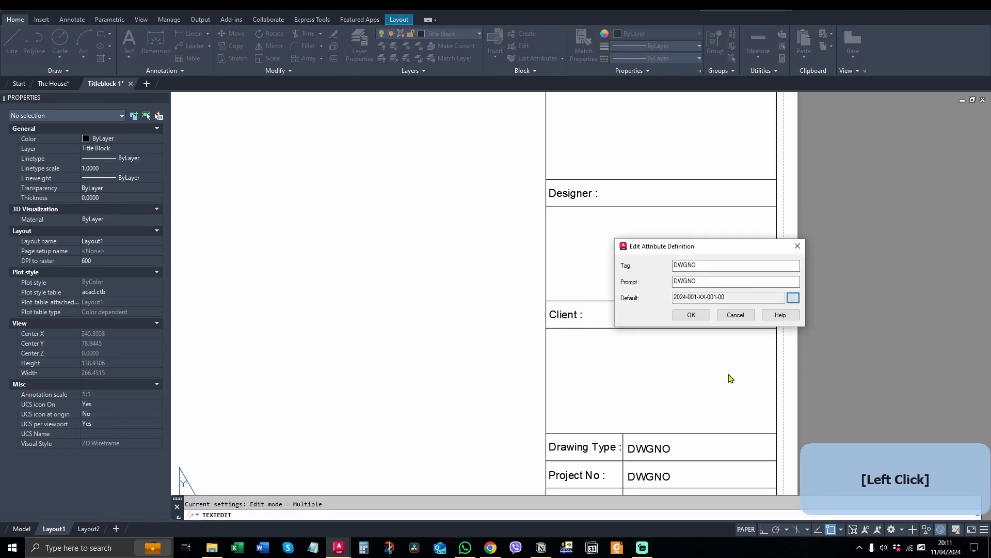
click(739, 314)
Step: Open the Client box attribute's default value for multiline editing and stretch its text frame to fill the box
click(733, 377)
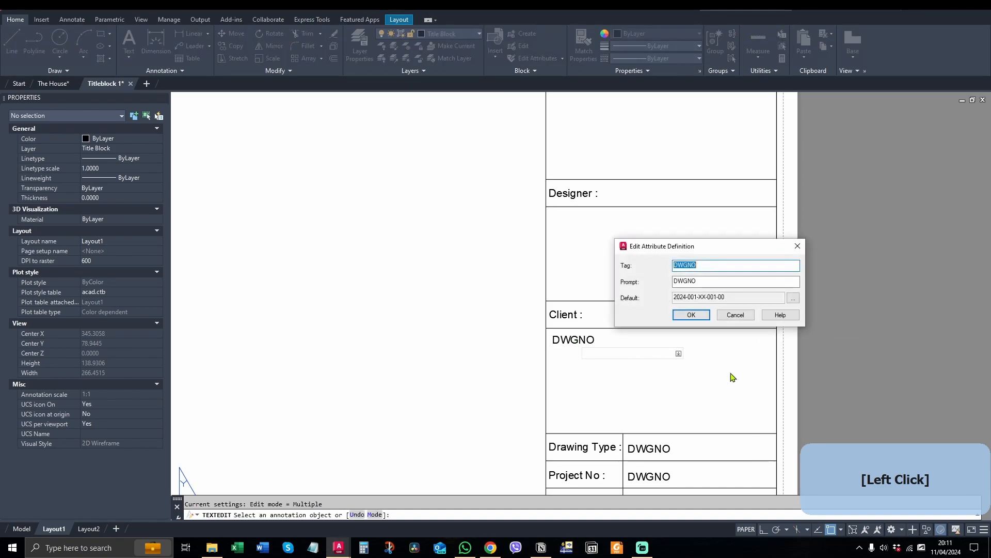
click(793, 298)
drag(758, 348, 772, 429)
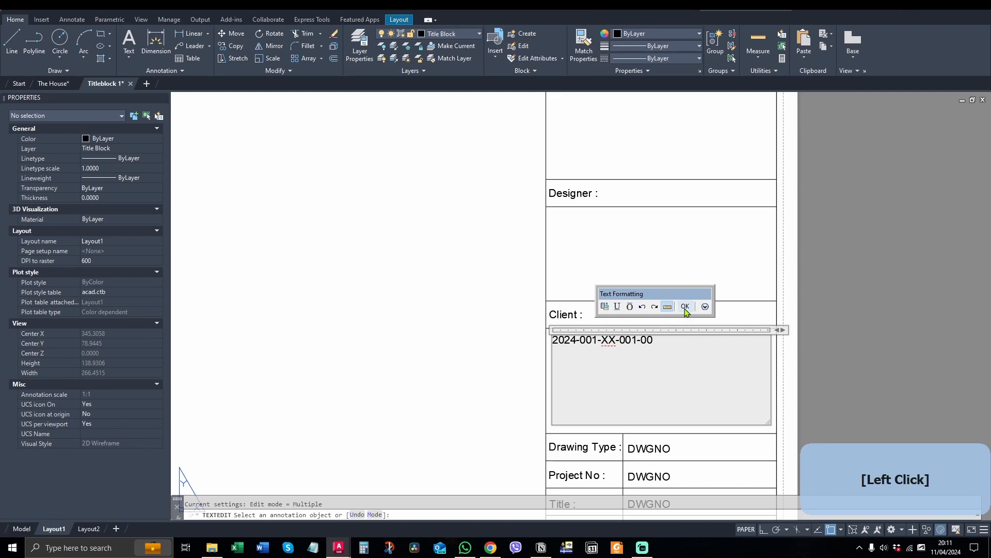
Step: Replace the Client box attribute's default text with the client's name and postal address lines, ending with a line reading Country
drag(674, 346, 525, 329)
text(Mrs Client 10 Downing Street London NW1 5PQ)
text(C)
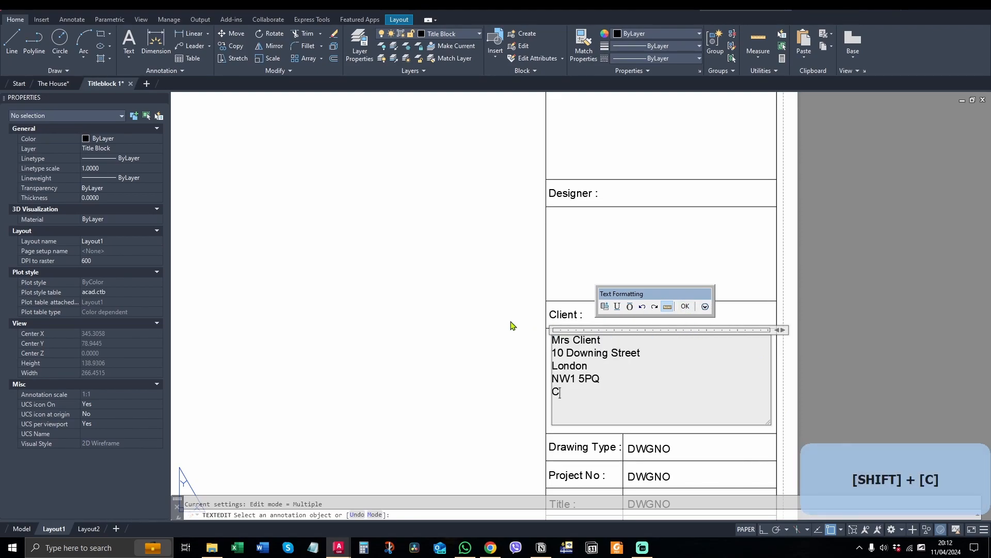
text(ountrt)
key(BackSpace)
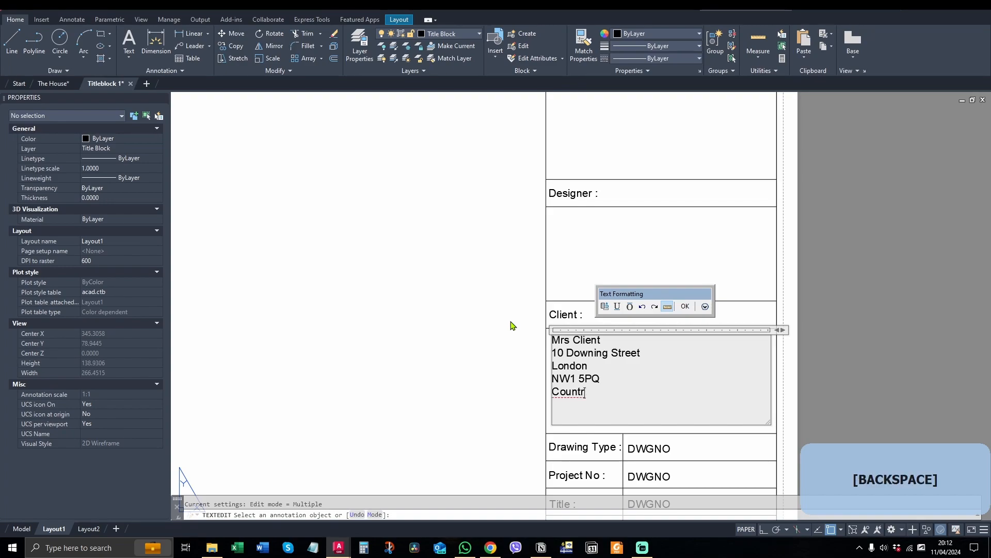
text(y)
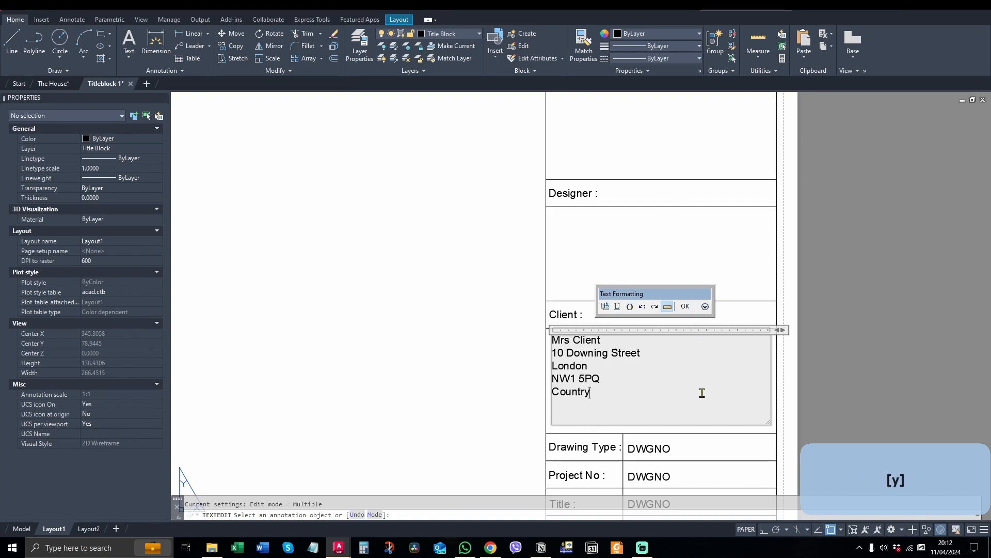
click(823, 306)
click(692, 315)
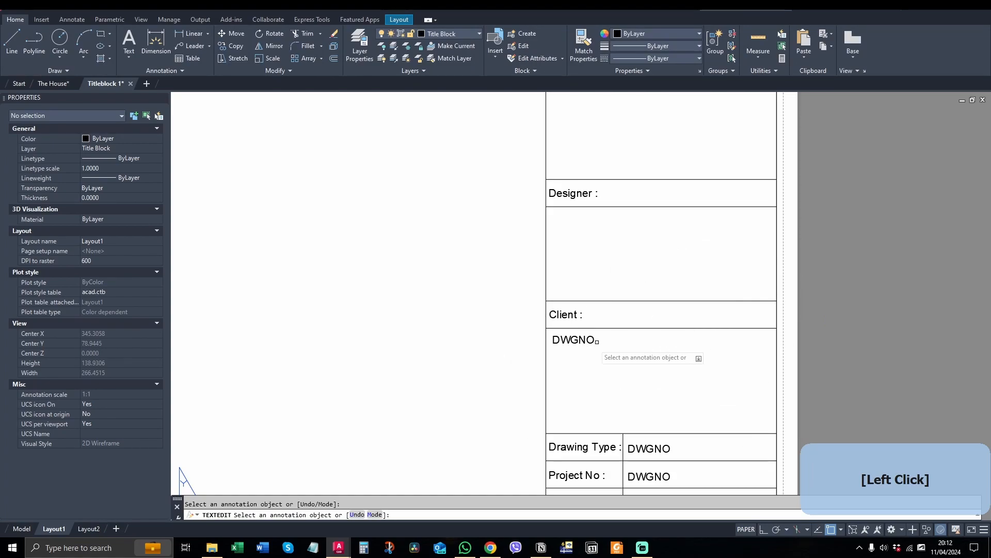
key(Escape)
Step: Set the tag, prompt and default of the attribute beside the Title label to Title
scroll(591, 347, down, 1)
scroll(640, 377, up, 1)
scroll(590, 354, down, 1)
scroll(645, 441, up, 4)
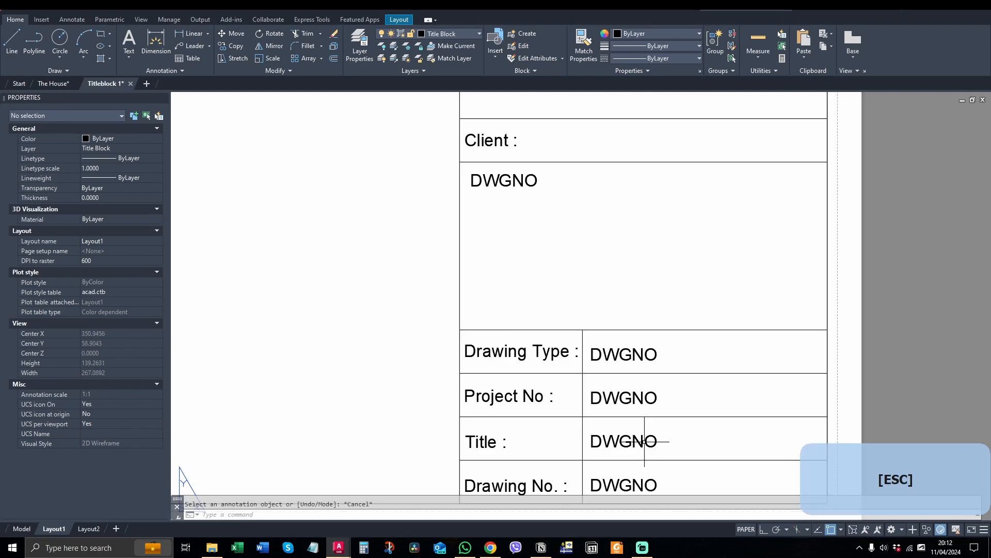
double_click(643, 439)
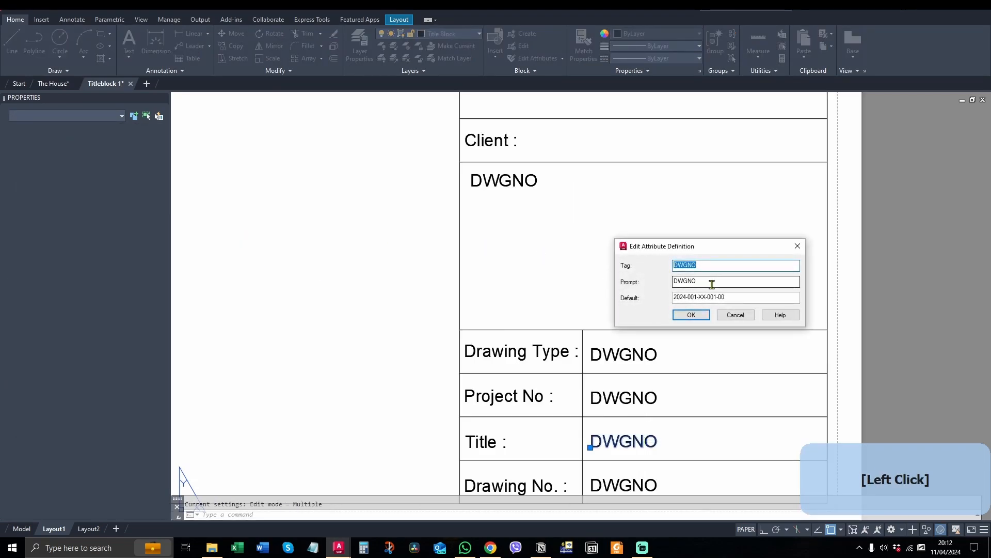
text(Title)
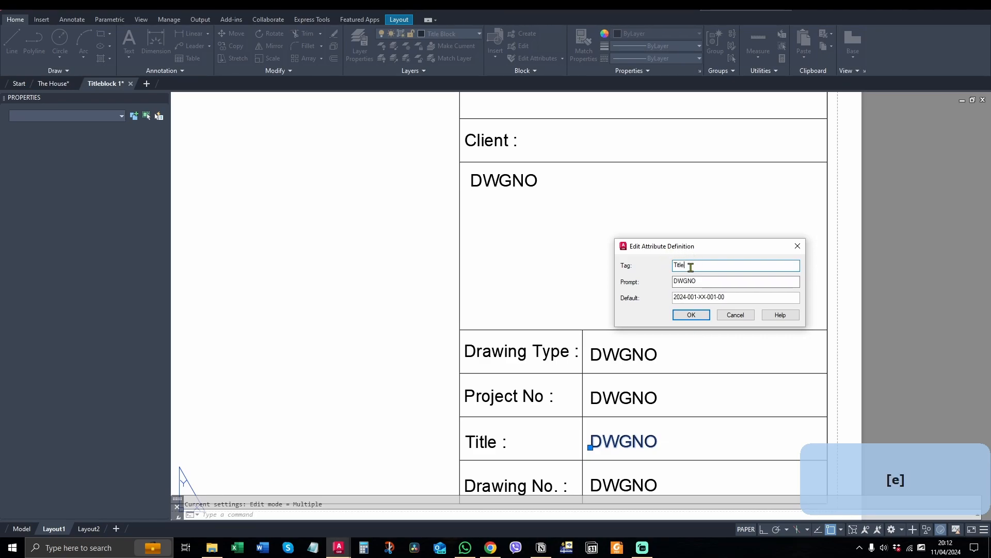
drag(691, 266, 656, 265)
key(ctrl+c)
key(Tab)
key(ctrl+v)
drag(726, 294, 599, 299)
key(ctrl+v)
click(691, 314)
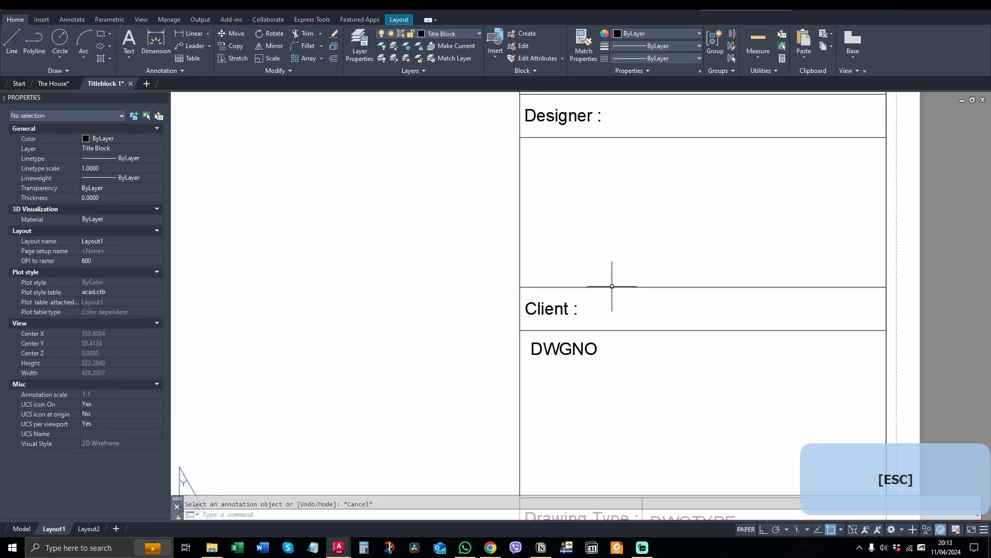
Step: Copy the multiline attribute from the Client box into the Designer box, using the boxes' upper-left corners as reference points
click(591, 341)
click(557, 379)
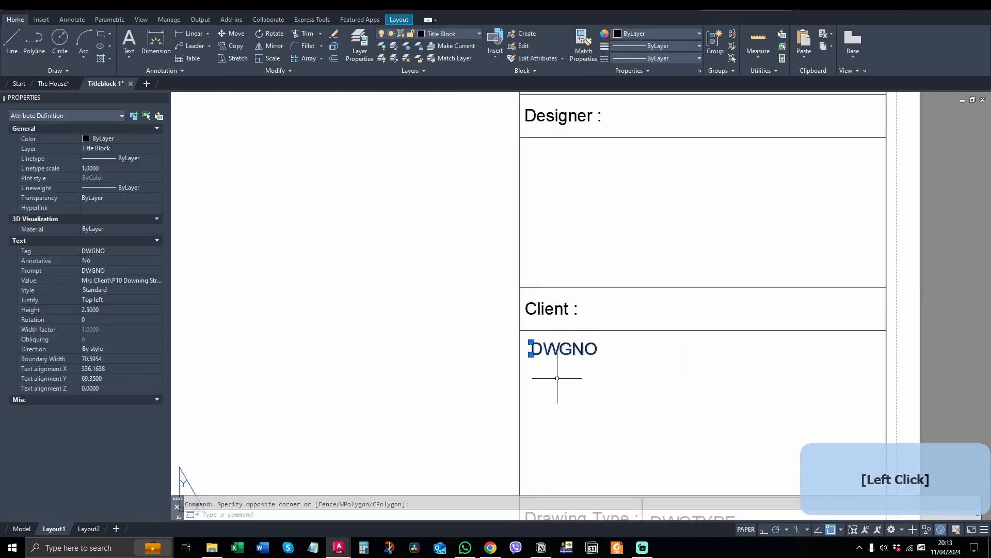
scroll(594, 361, down, 3)
scroll(633, 354, up, 2)
scroll(642, 439, down, 1)
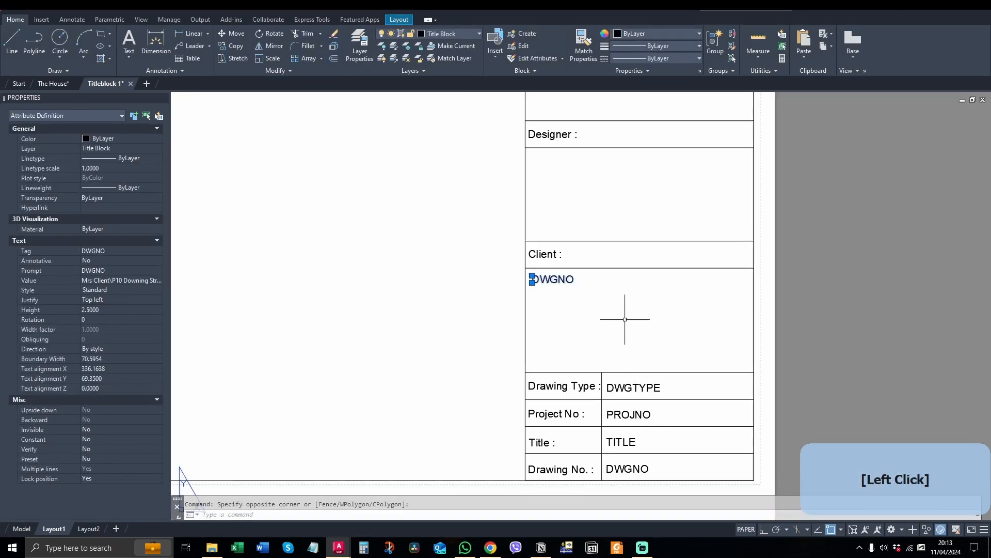
text(cp)
key(space)
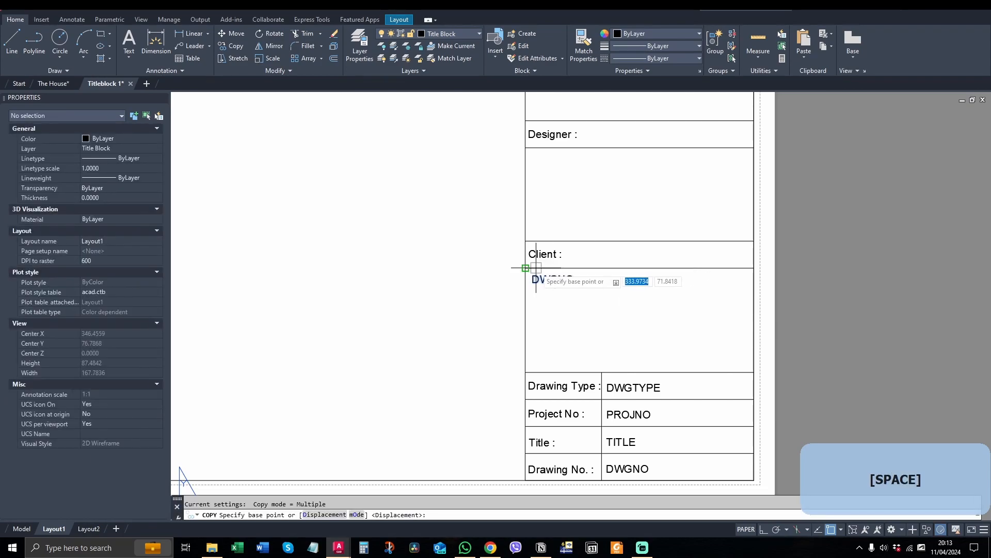
click(526, 268)
click(525, 148)
key(Escape)
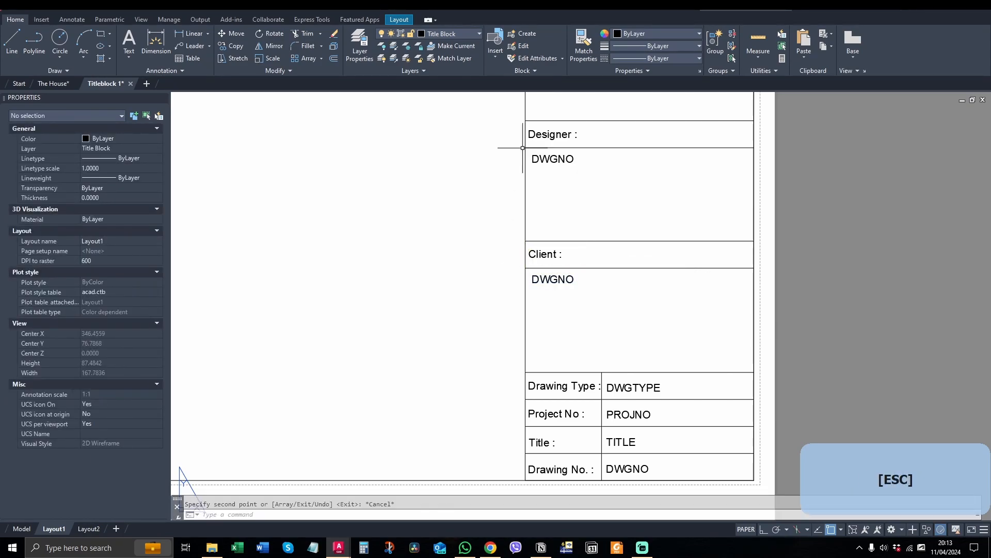
Step: Set the tag and prompt of the attribute in the Client box to Client
scroll(540, 142, up, 2)
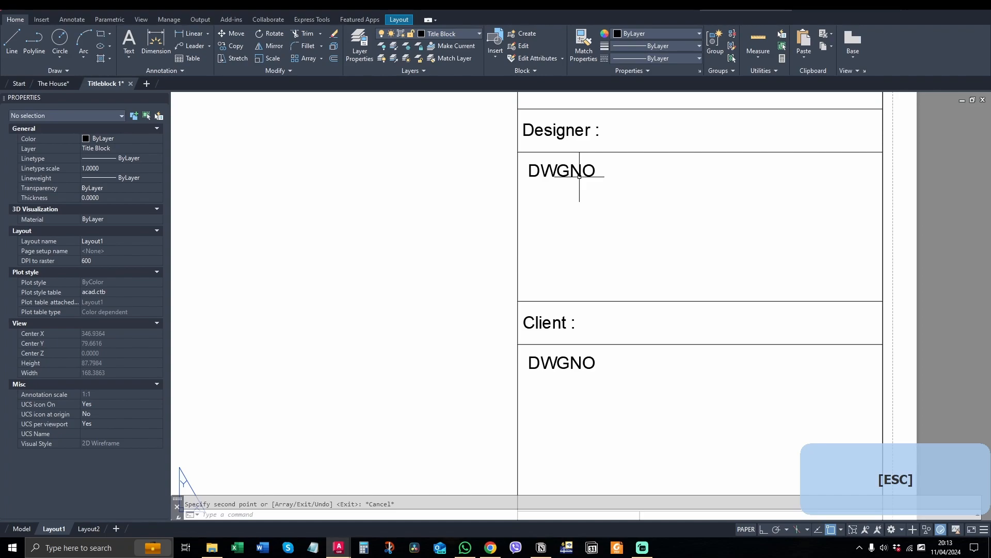
double_click(527, 361)
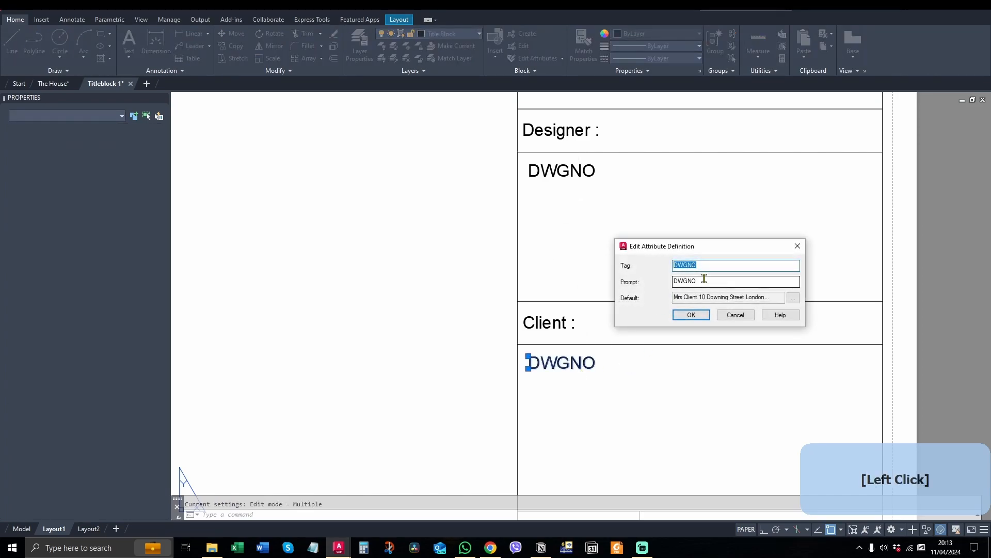
text(Client)
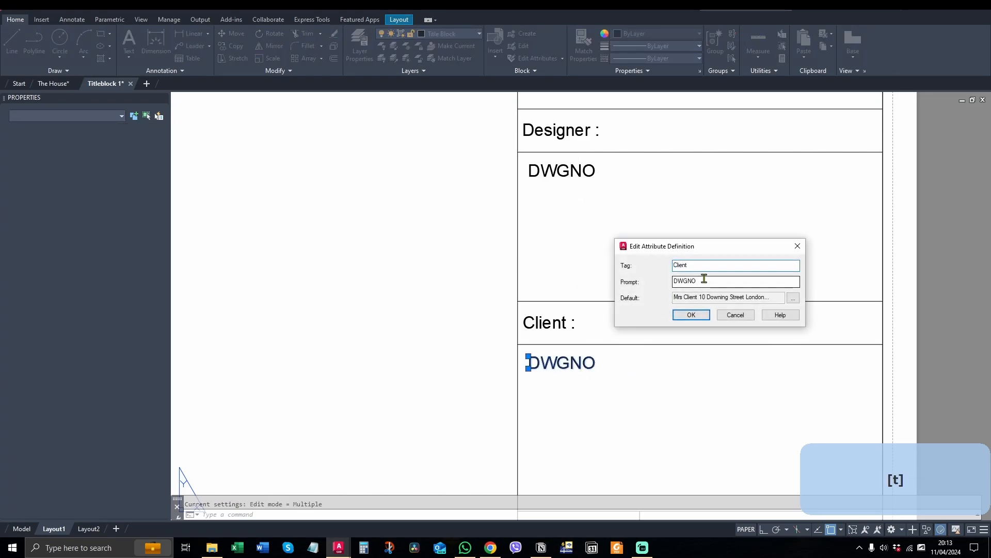
key(Tab)
key(ctrl+v)
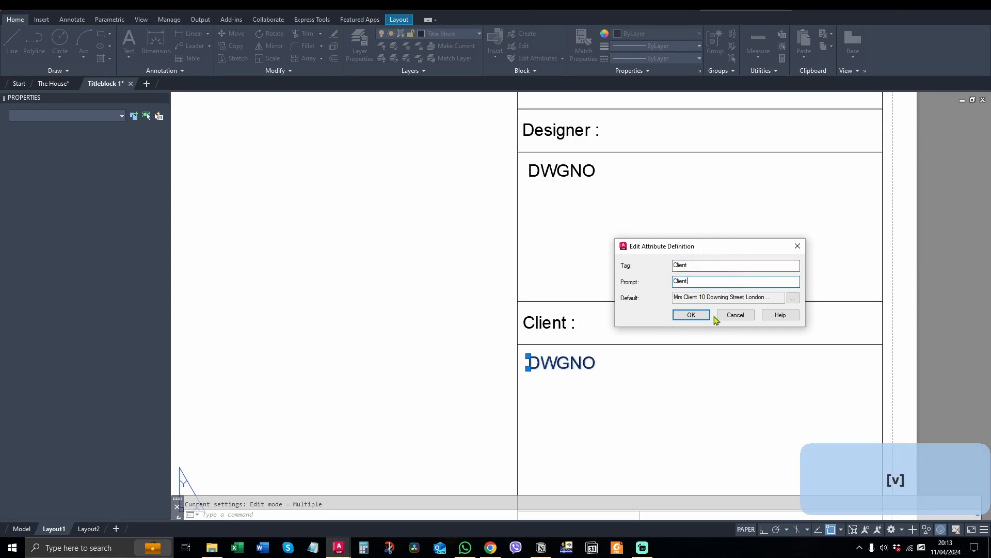
click(691, 314)
Step: Set the tag of the attribute in the Designer box to Designer and its prompt to designer
scroll(624, 381, down, 2)
click(593, 248)
text(Designer)
key(Tab)
text(designer)
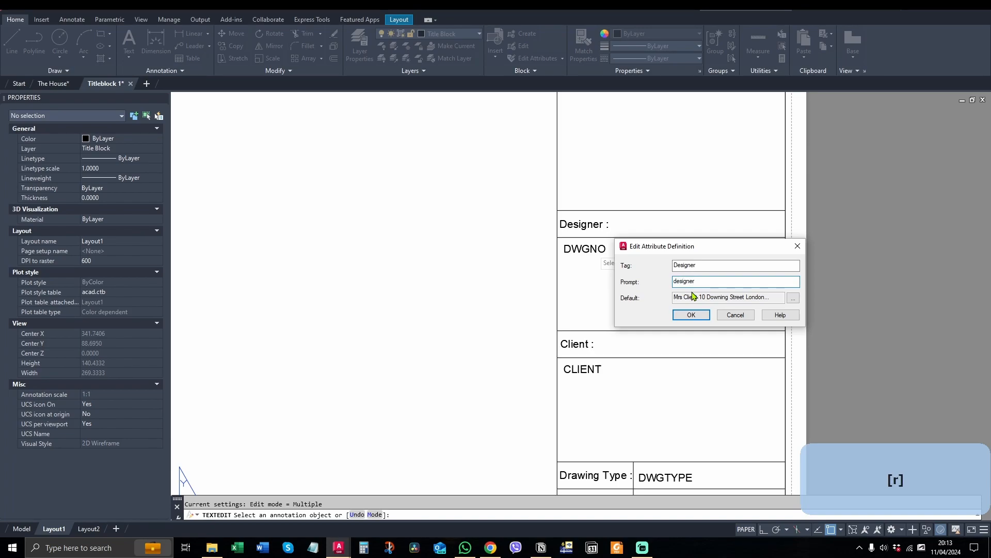
Step: Replace the Designer attribute's default text with four lines: Your Name, Your Address, website and contact info
click(794, 299)
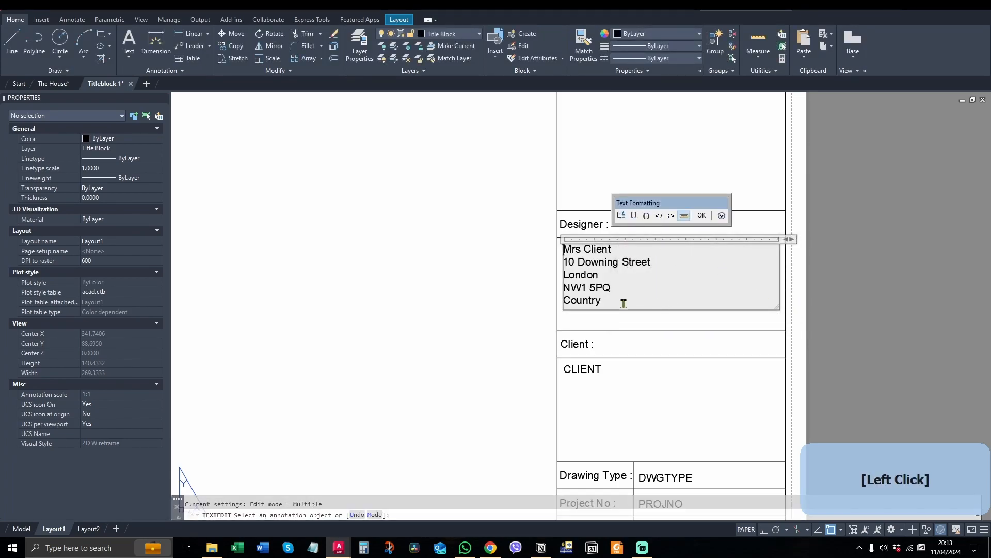
drag(616, 302, 544, 238)
text(Your Name)
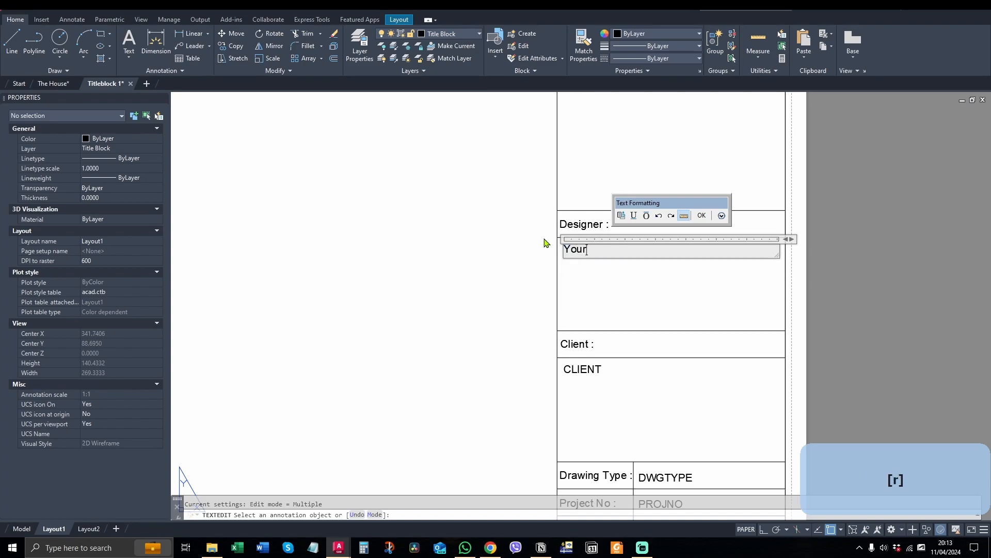
key(Return)
text(Your Add)
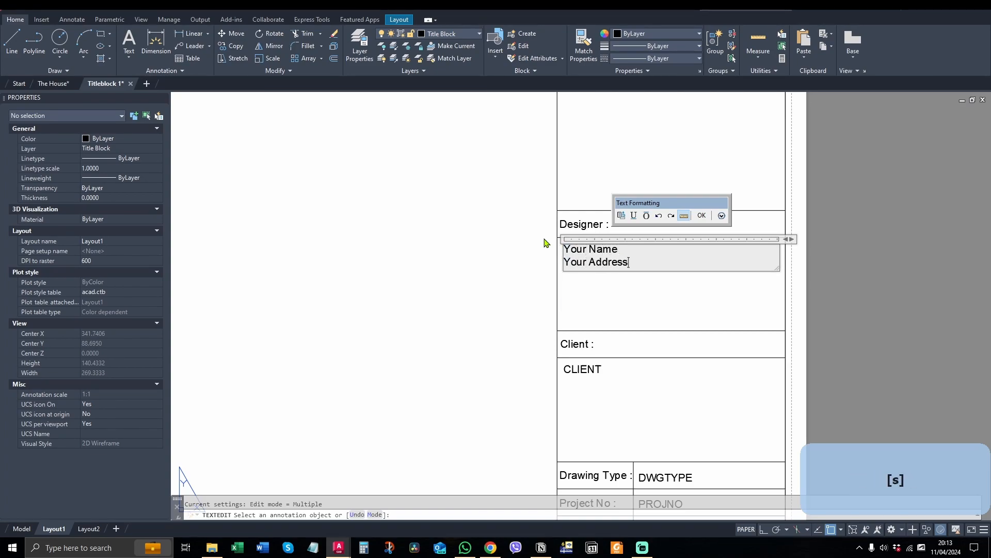
text(ress)
key(Return)
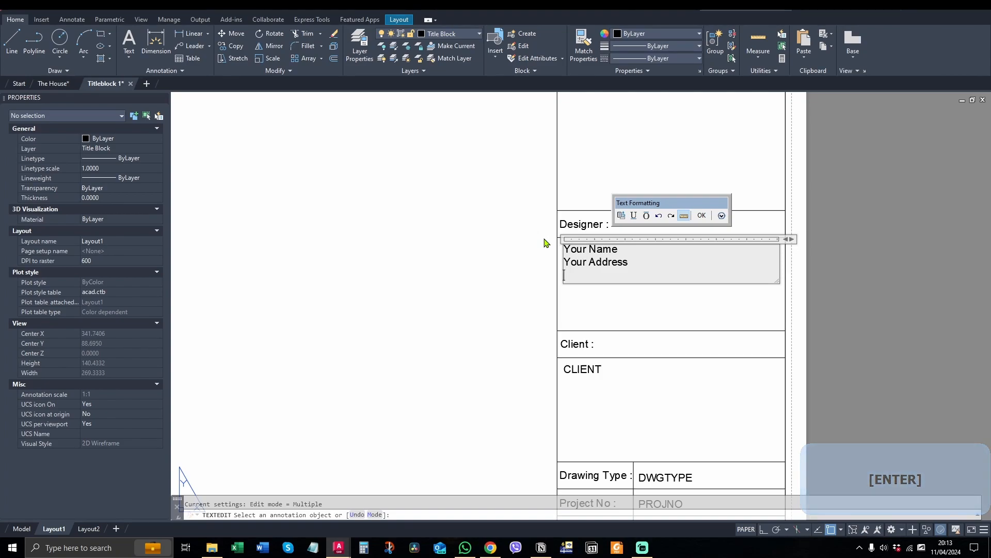
text(website)
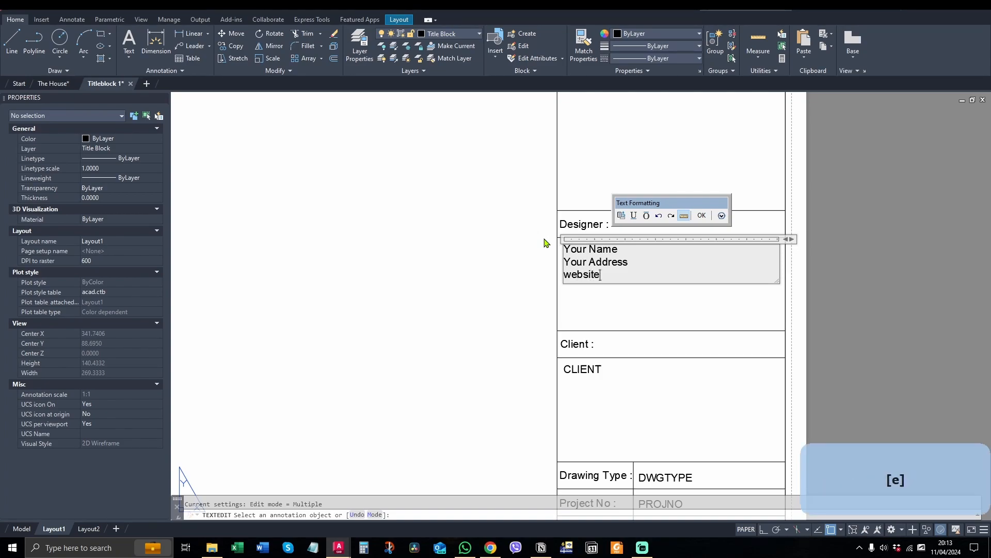
key(Return)
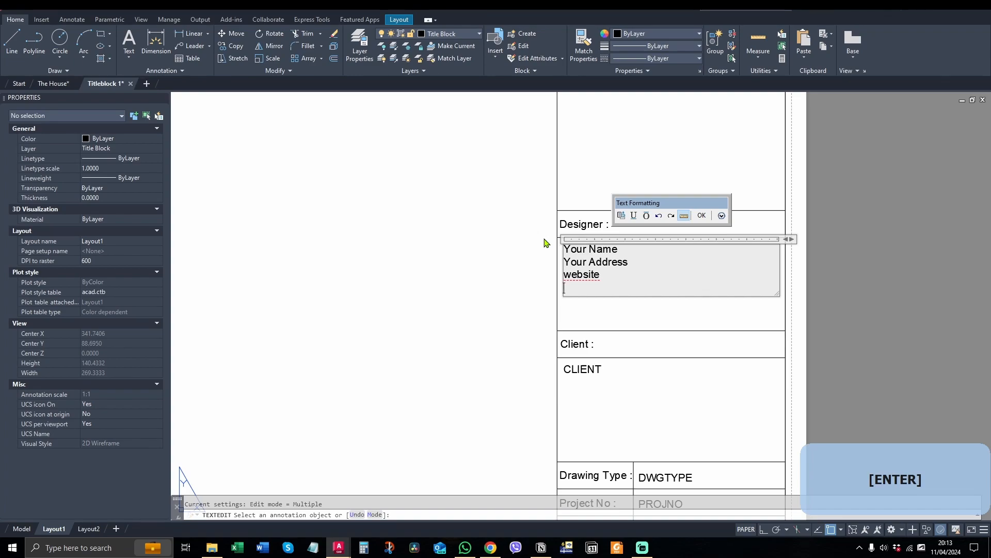
text(conta)
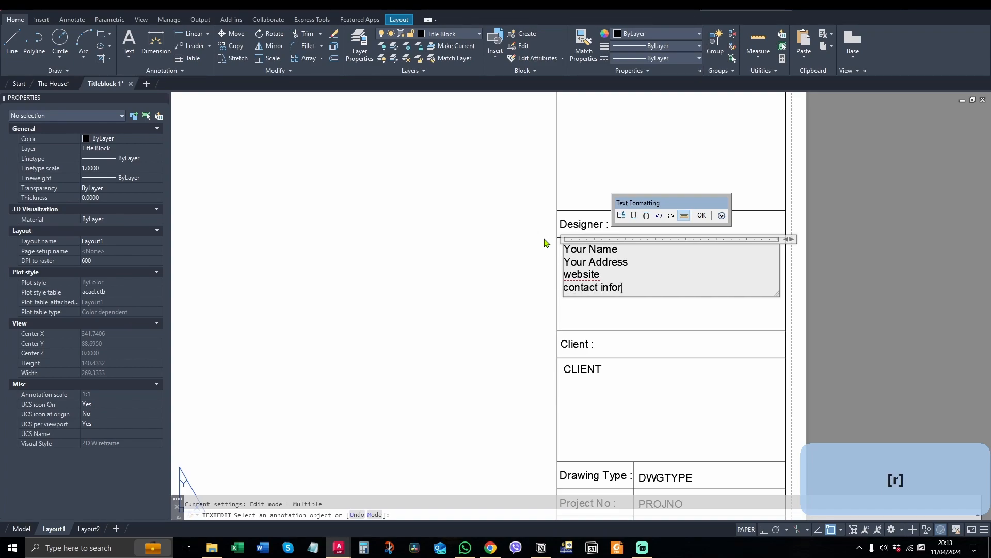
text(ct infor)
key(BackSpace)
click(678, 319)
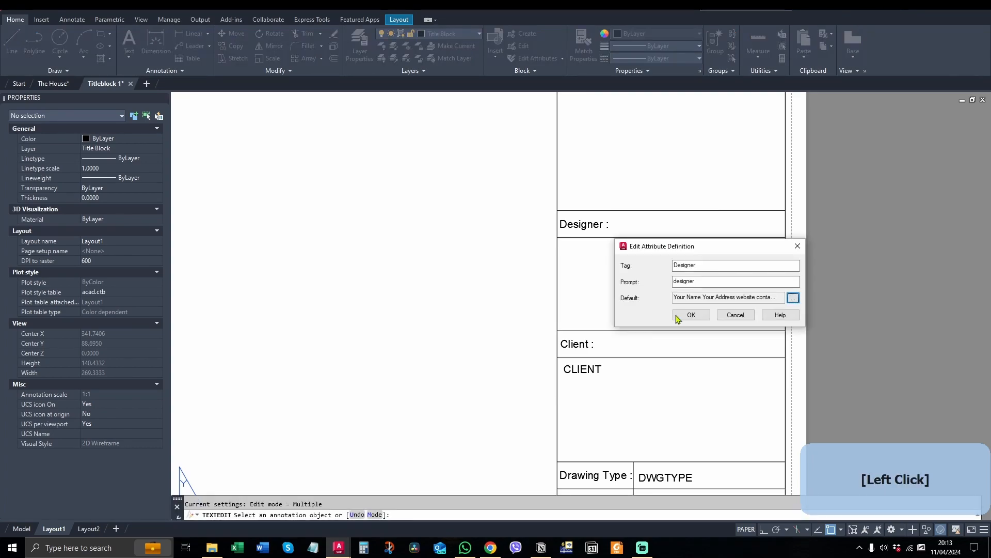
click(677, 317)
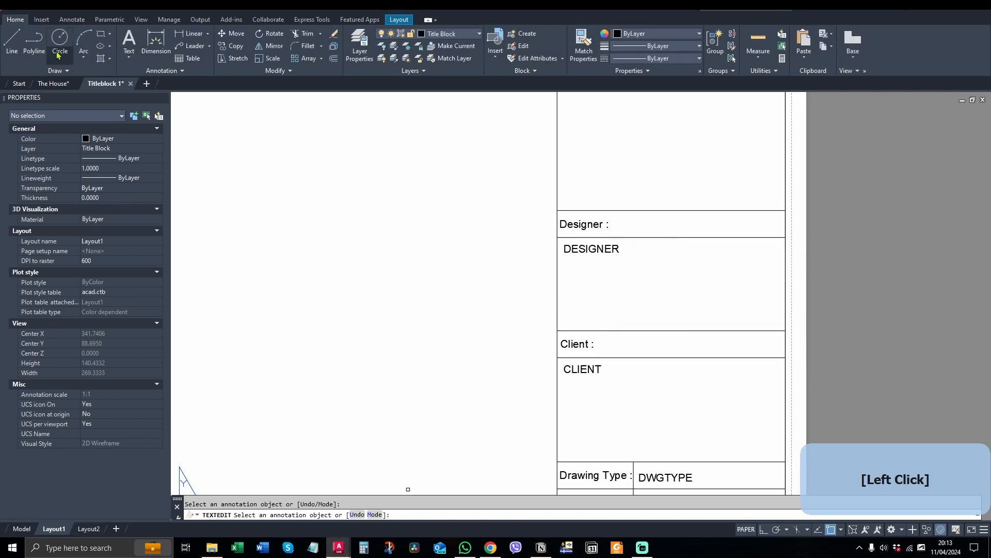
Step: Examine the logo, Designer and Client boxes of the title block in The House drawing for comparison with the Titleblock drawing
click(52, 83)
middle_drag(749, 402, 711, 317)
scroll(712, 316, up, 2)
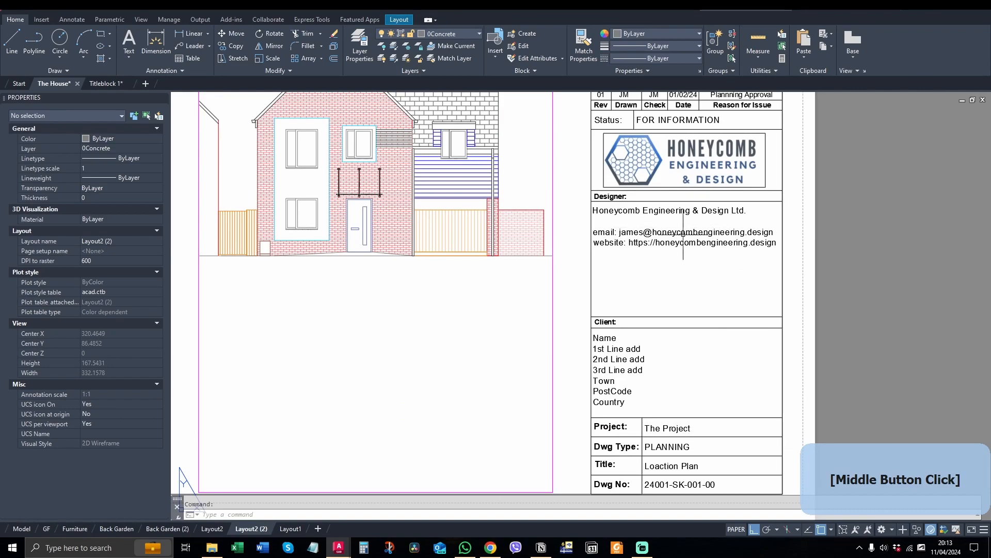
scroll(743, 320, down, 2)
scroll(733, 302, up, 2)
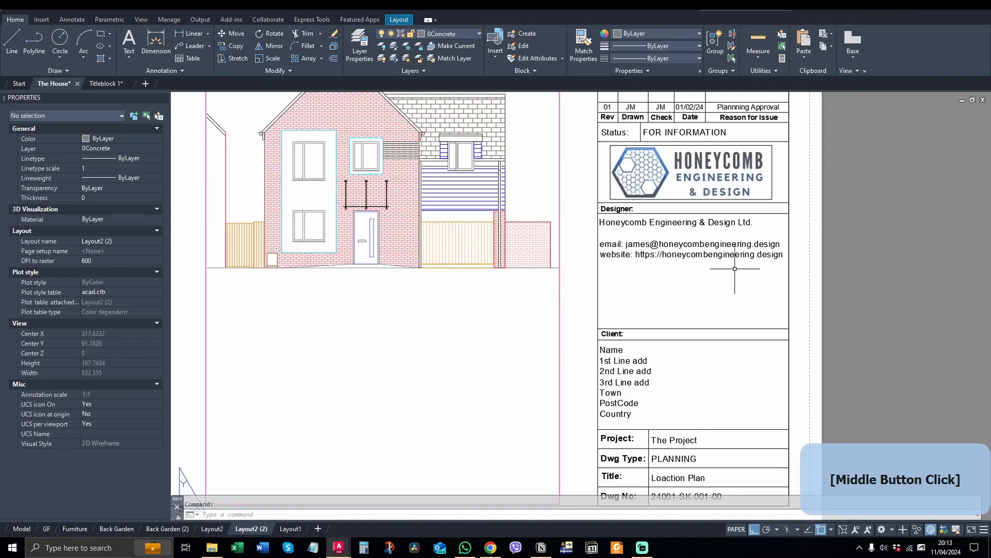
middle_drag(735, 276, 728, 317)
click(99, 84)
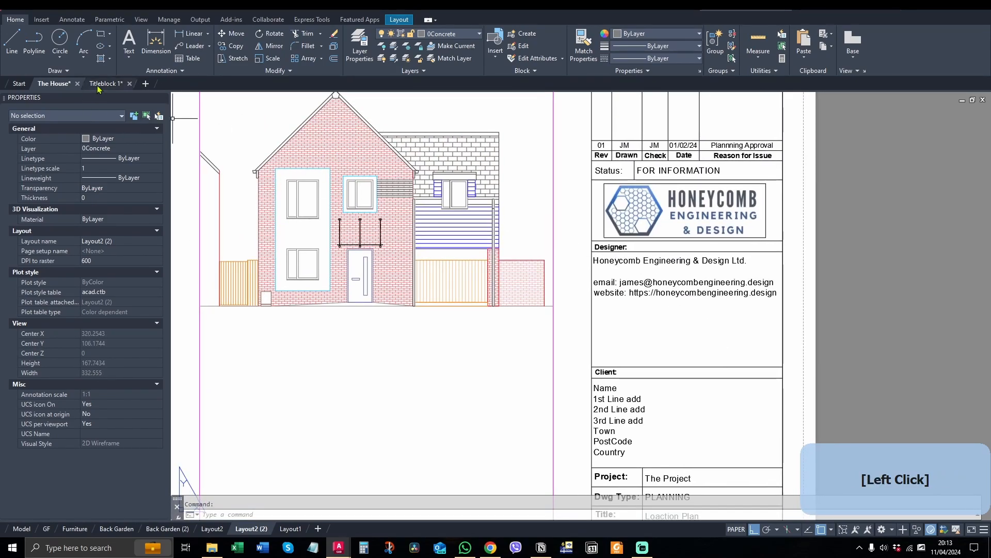
scroll(643, 306, down, 2)
scroll(651, 248, up, 2)
middle_drag(651, 249, 658, 320)
scroll(650, 277, down, 2)
scroll(652, 266, up, 2)
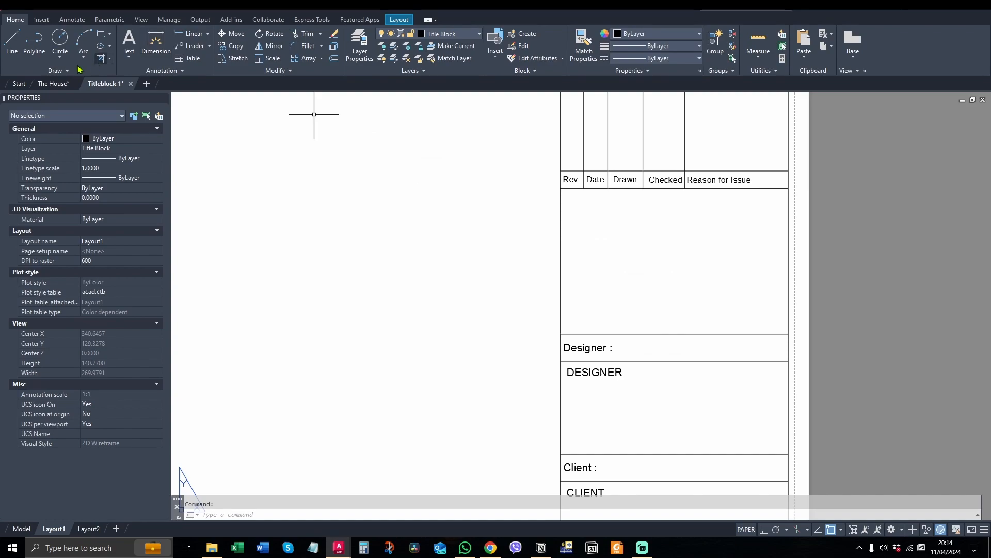
click(54, 83)
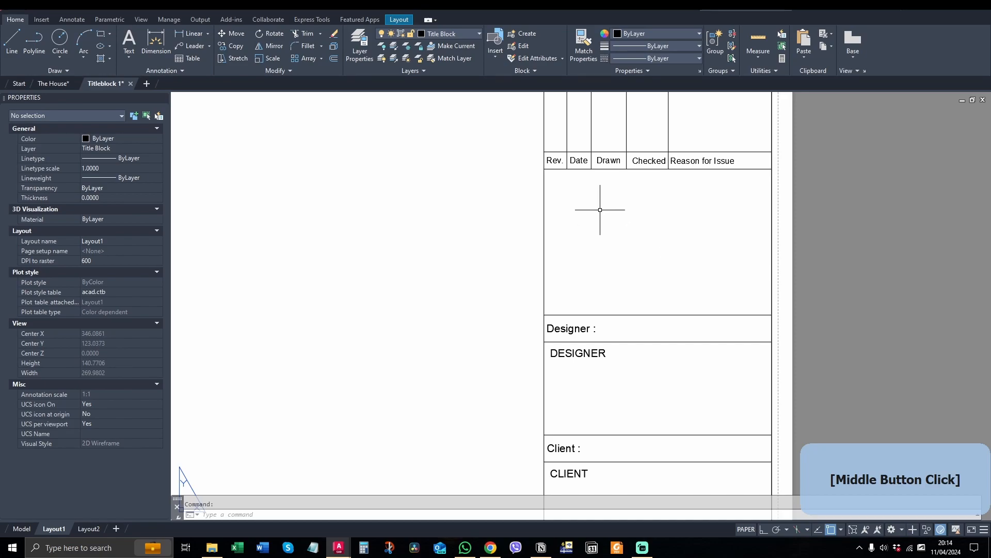
Step: Attach the image honeycomb Engineering & Design.jpg at the lower-left corner of the empty box above Designer, scaled to about 73 units wide
drag(106, 20, 82, 20)
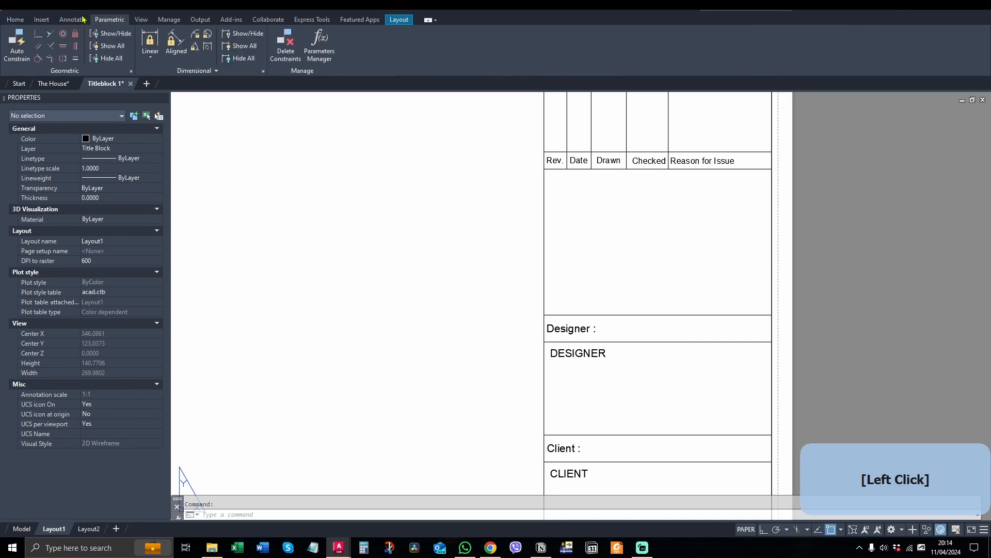
click(41, 21)
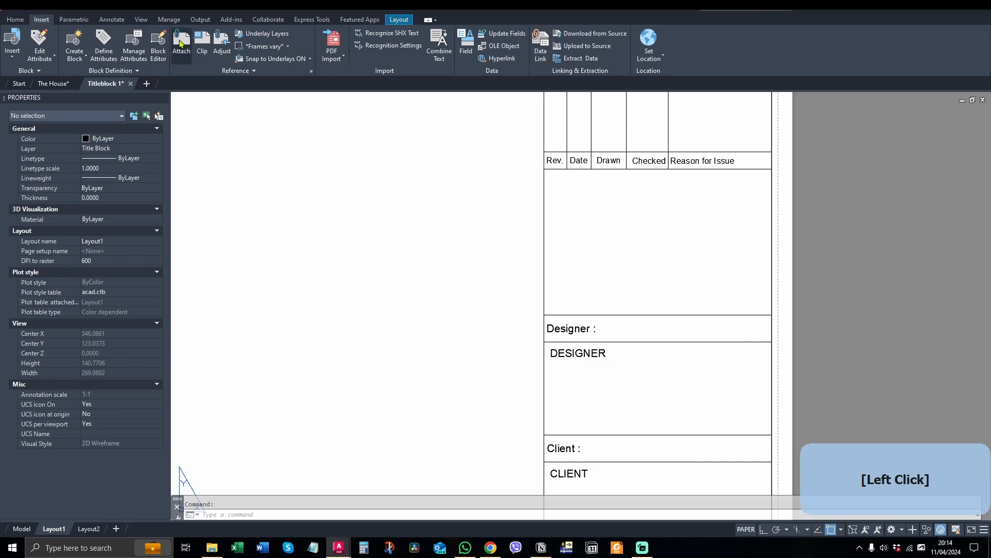
click(180, 44)
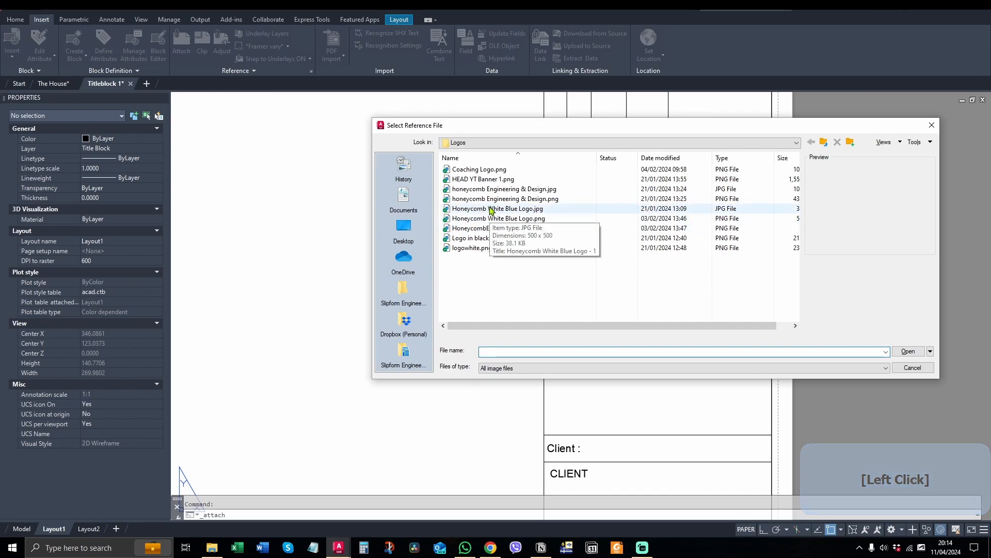
click(480, 209)
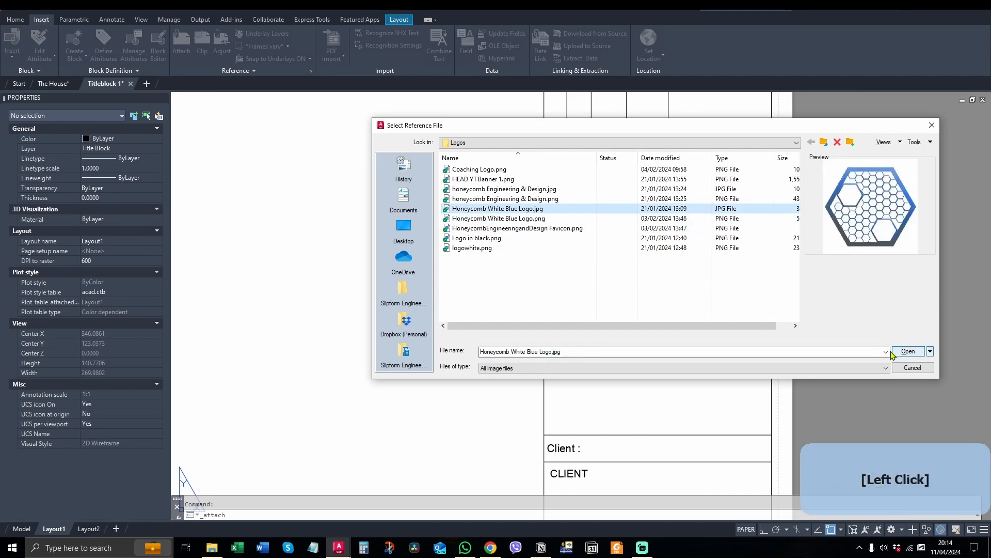
click(475, 189)
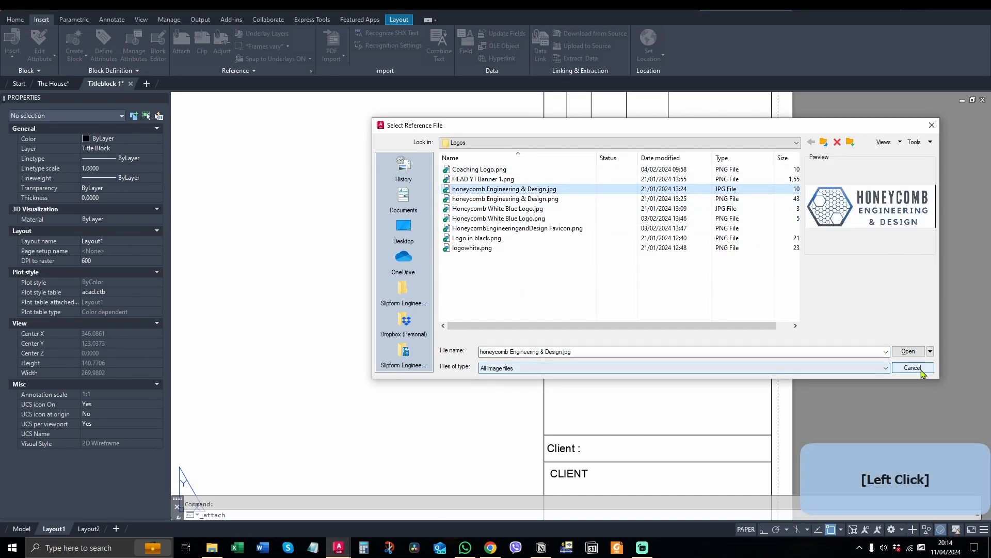
click(907, 351)
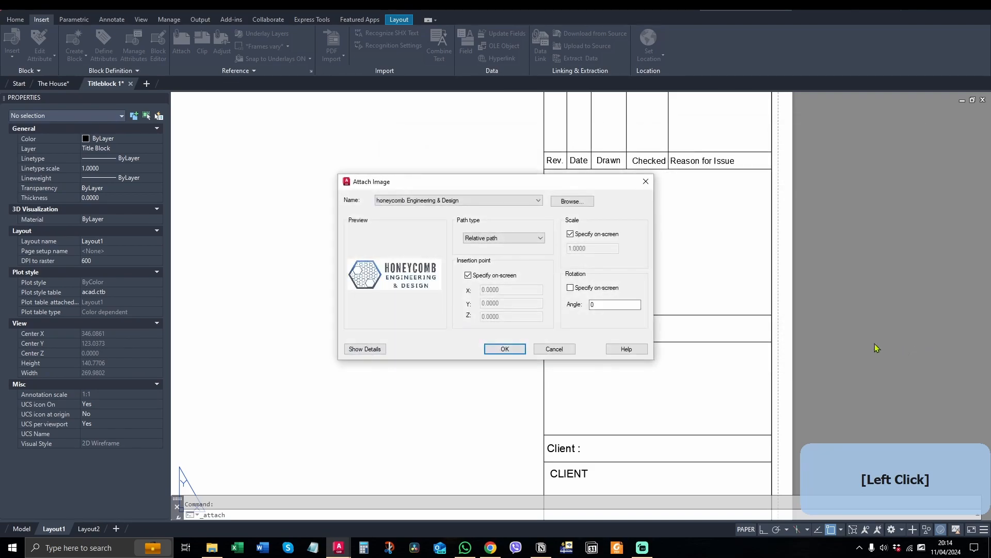
click(505, 349)
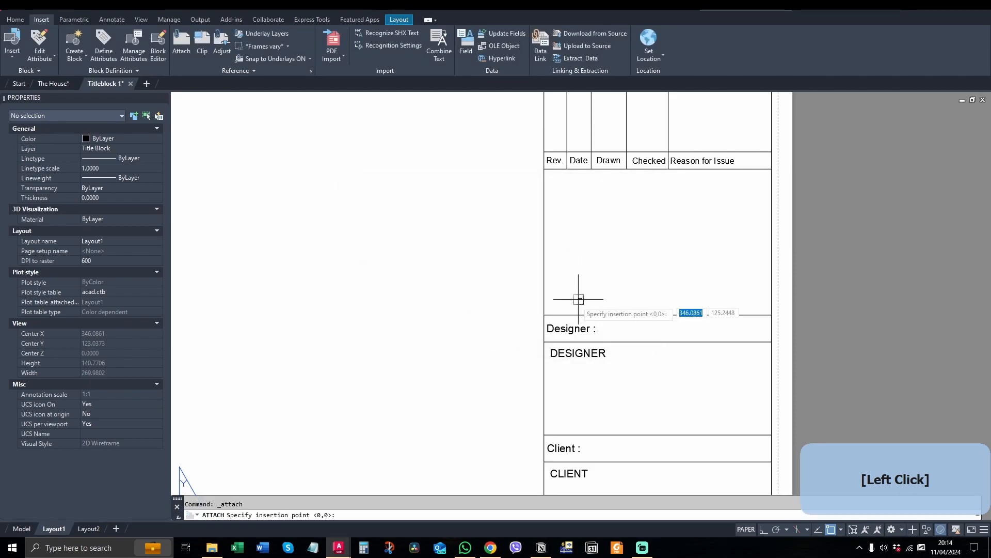
click(545, 315)
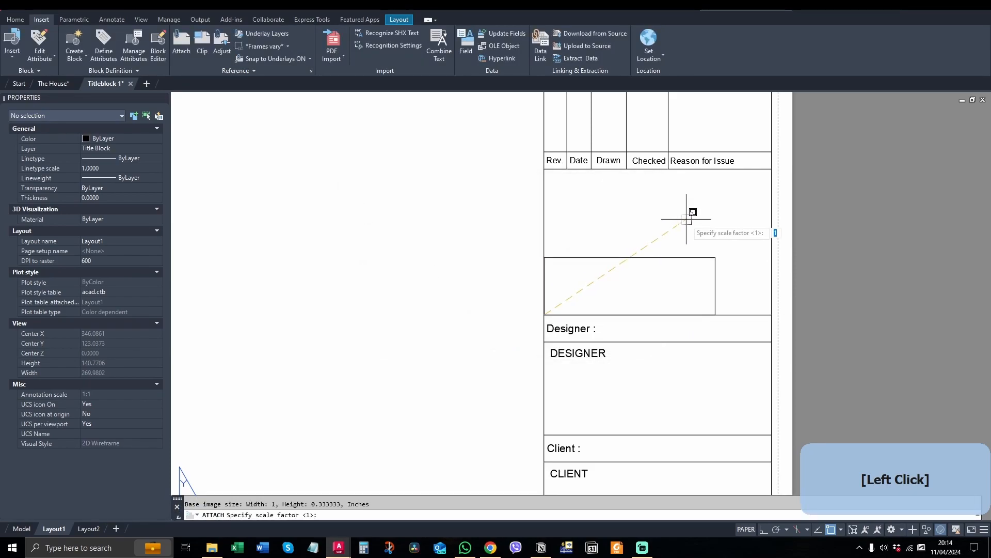
click(728, 185)
Step: Move the logo slightly up and to the right so it clears the edges of its box
click(715, 234)
click(712, 293)
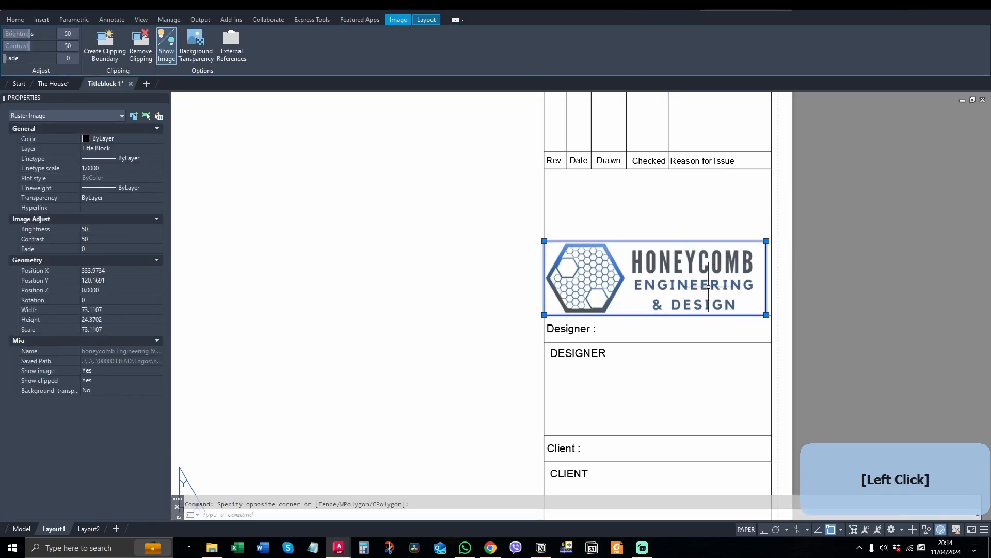
scroll(711, 292, up, 2)
text(m)
key(space)
click(641, 282)
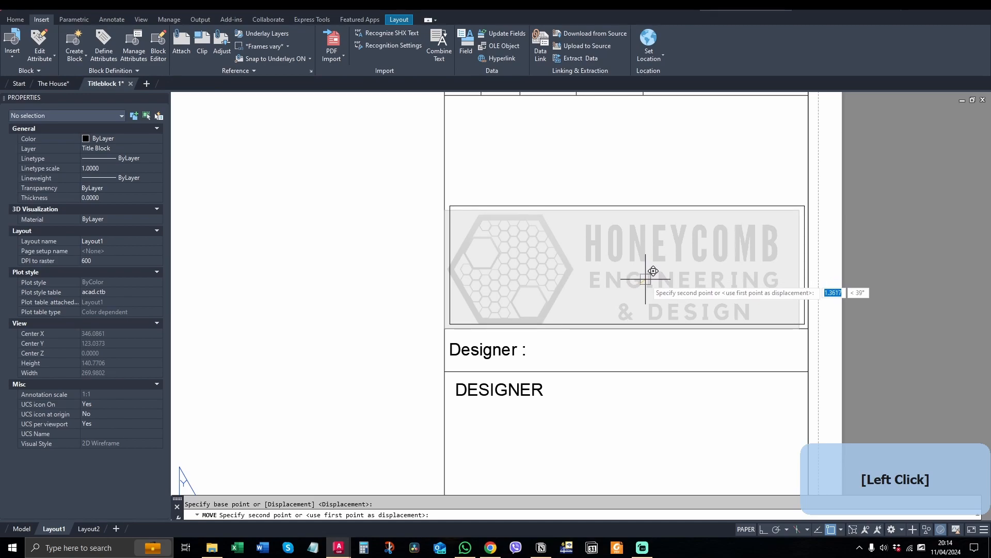
click(646, 278)
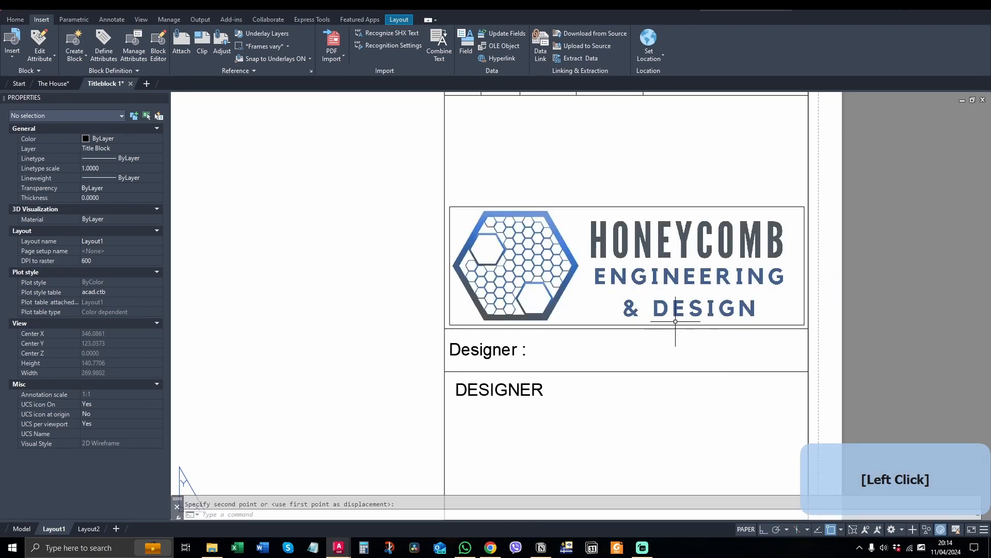
Step: Examine the background transparency options of the logo image, leaving the setting at No
click(714, 198)
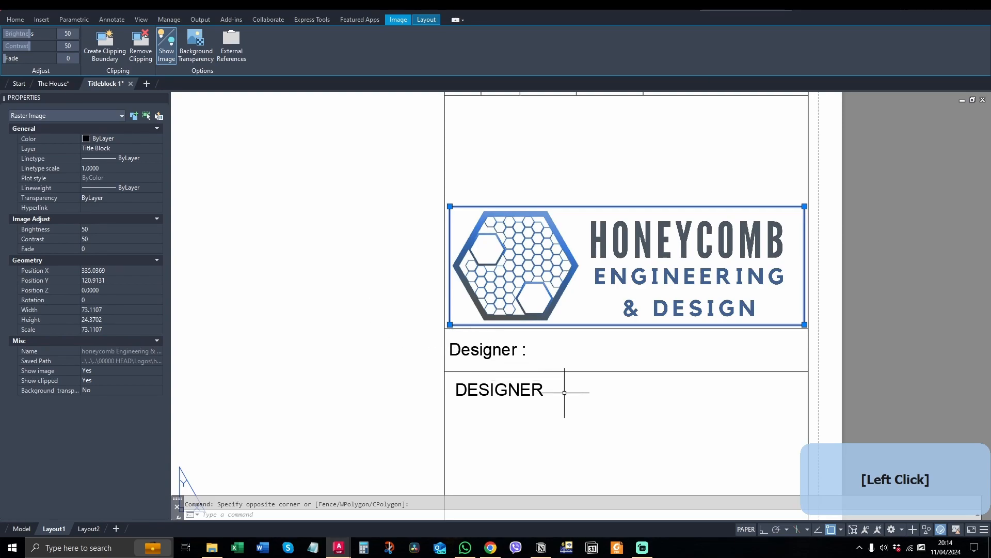
scroll(597, 385, down, 2)
scroll(616, 321, up, 2)
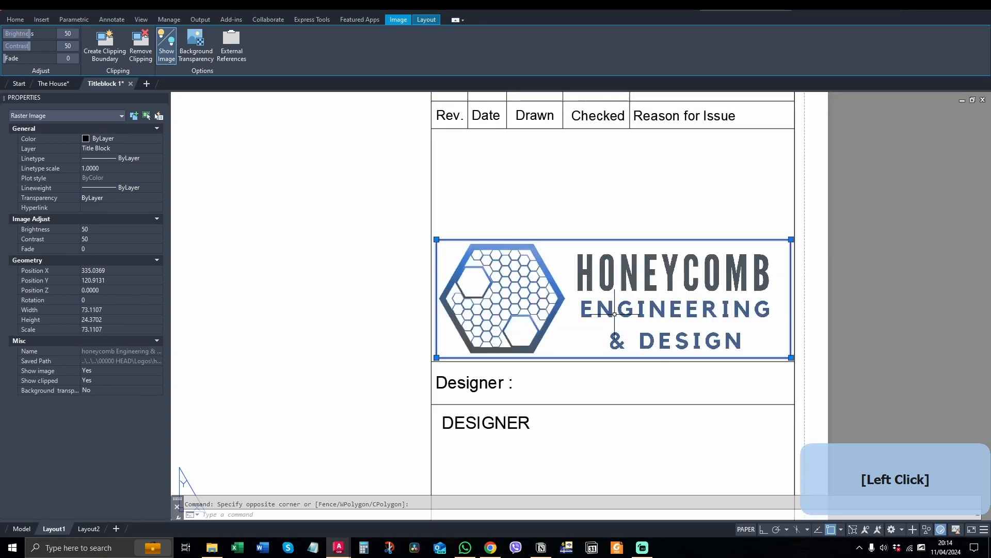
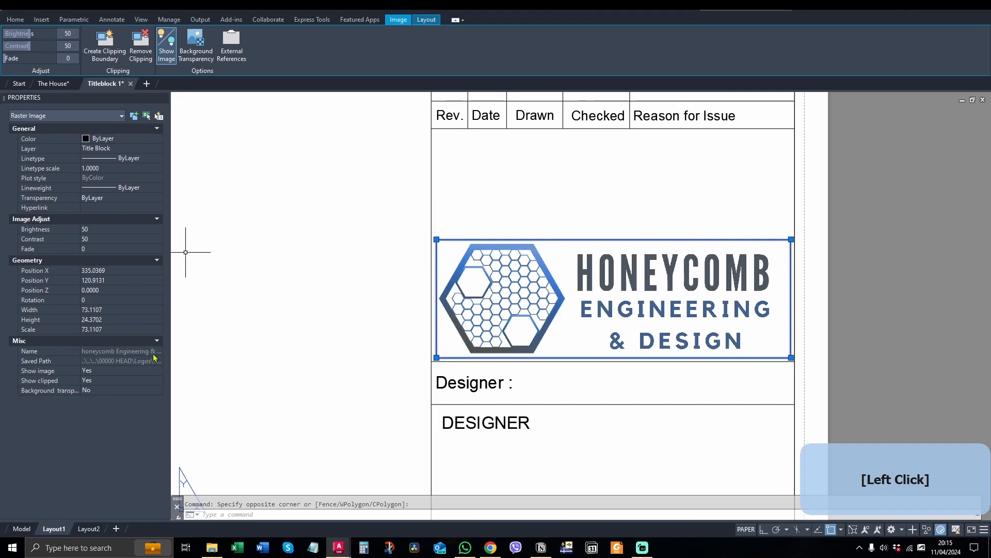
click(114, 393)
click(115, 393)
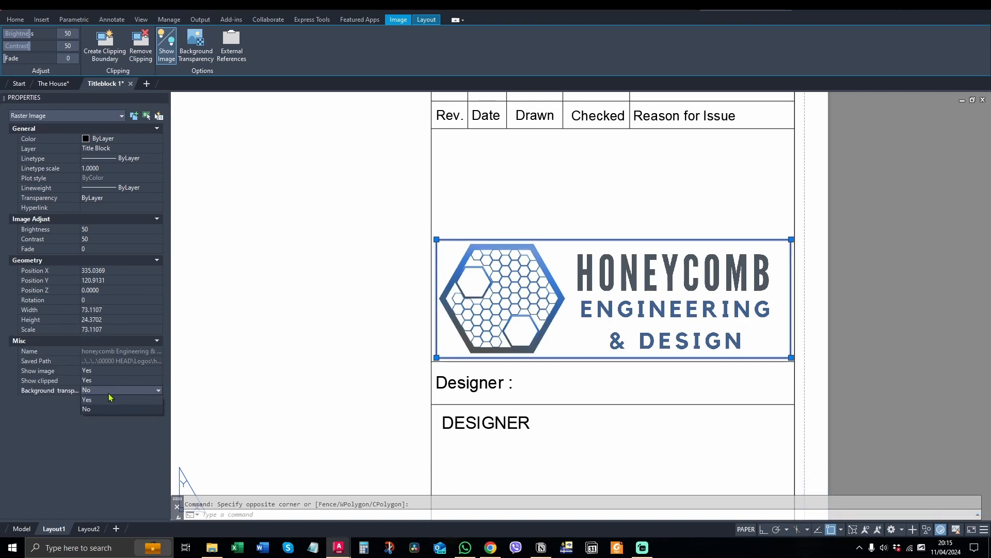
click(98, 394)
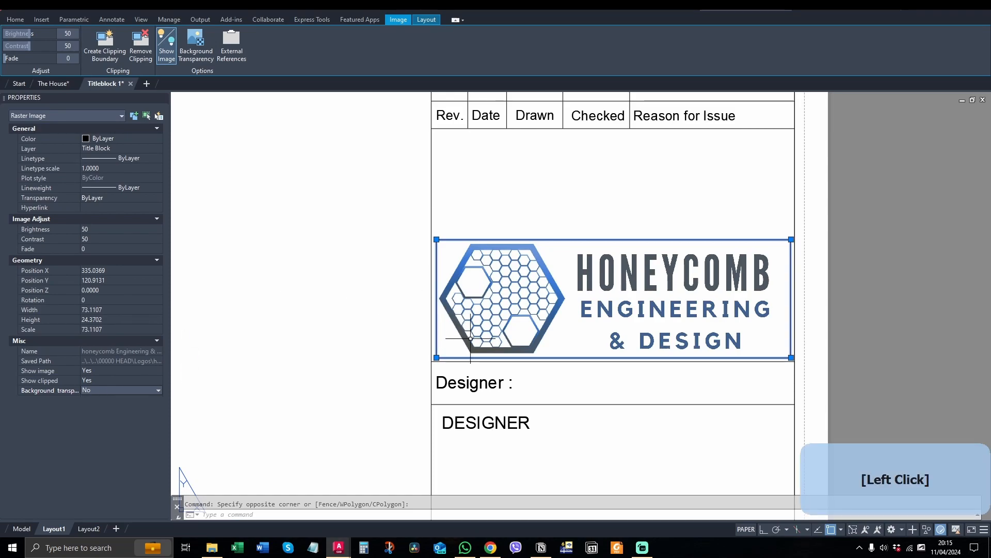
key(Escape)
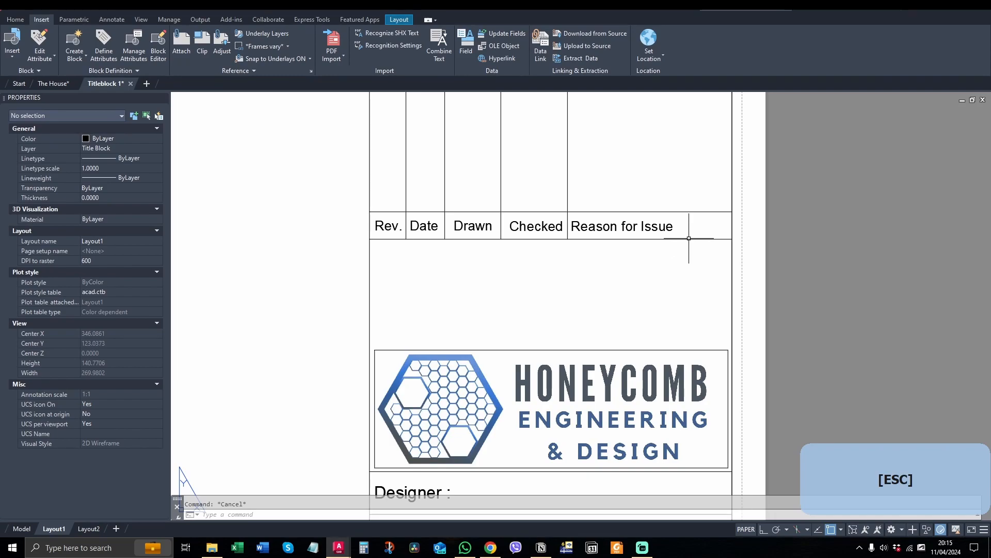
Step: Turn off the frame around the logo image by setting IMAGEFRAME to 0
scroll(698, 255, down, 4)
scroll(684, 269, up, 2)
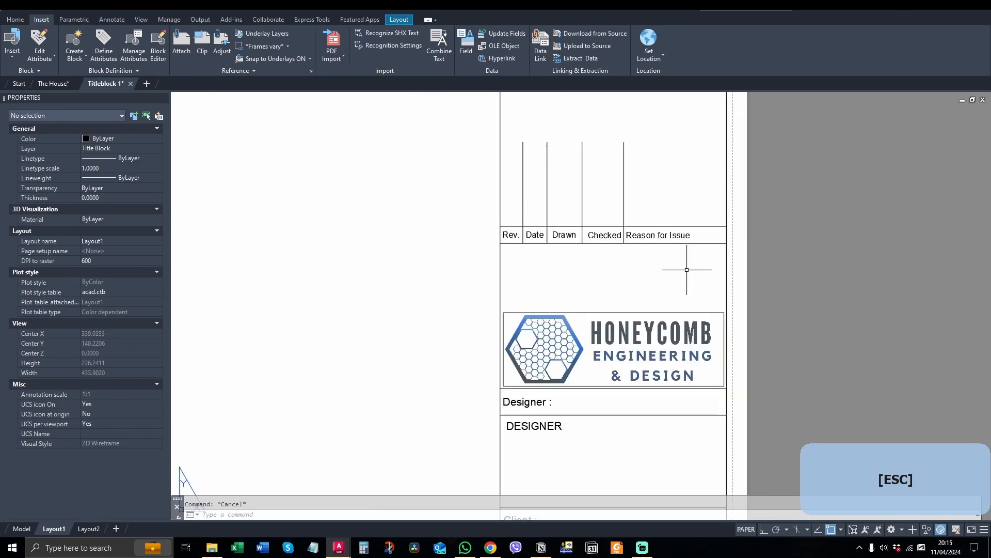
click(681, 281)
click(609, 338)
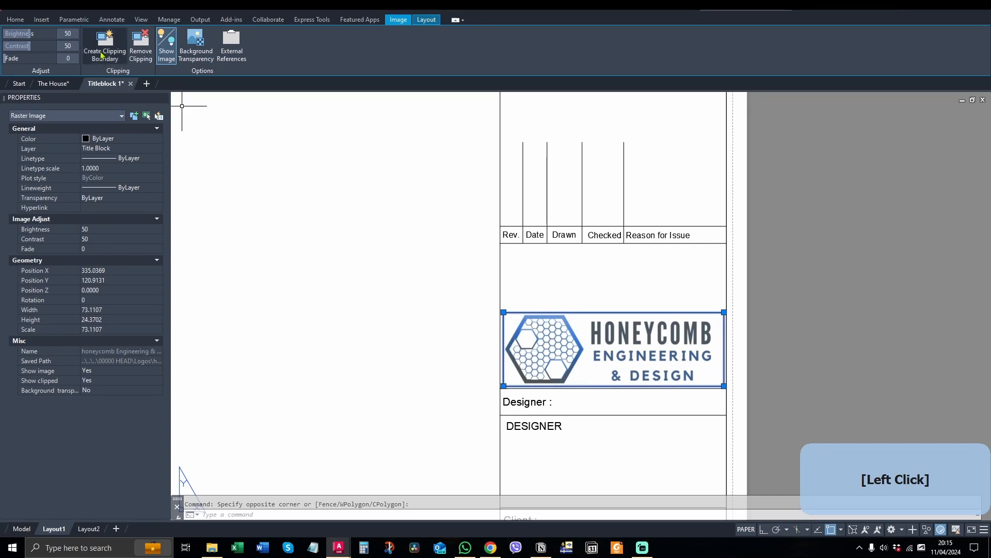
click(15, 19)
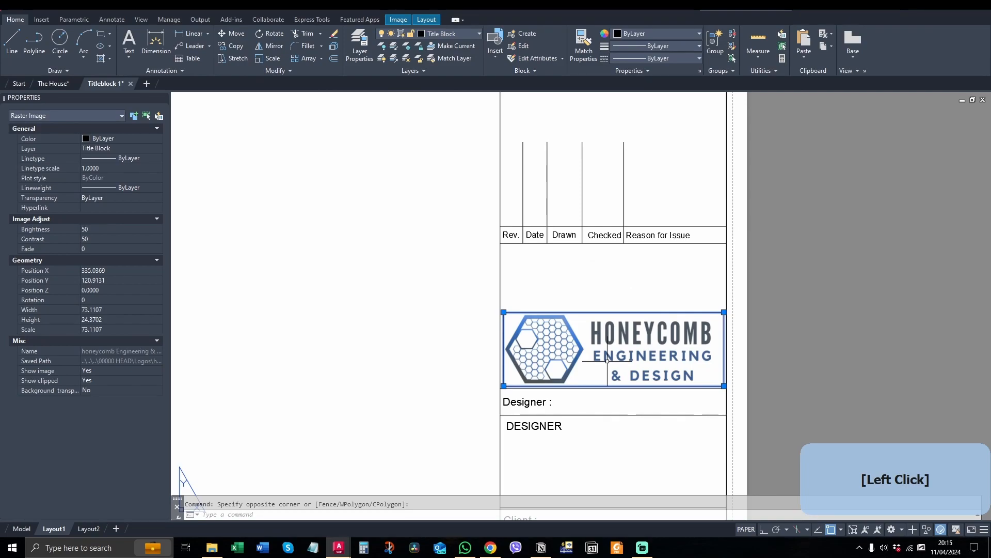
text(imag)
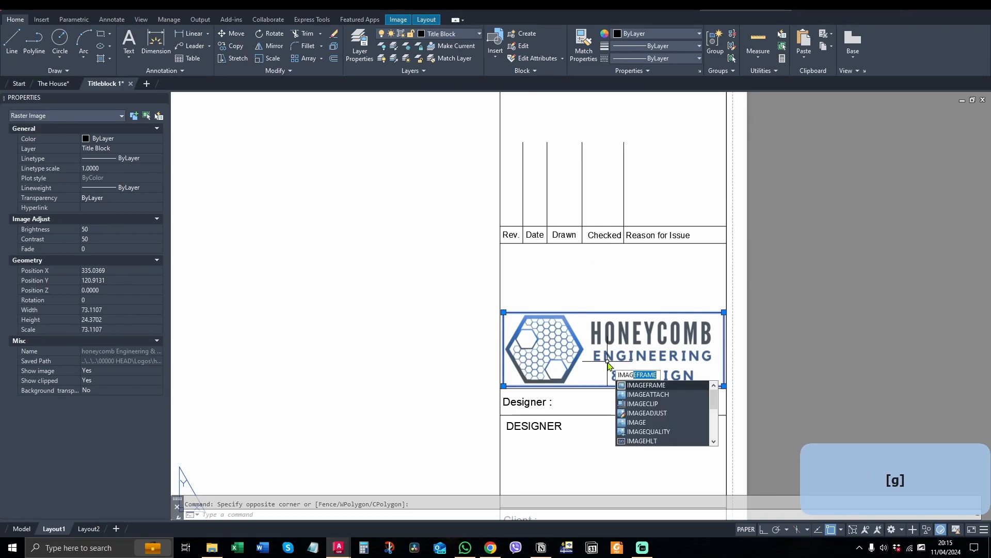
key(Right)
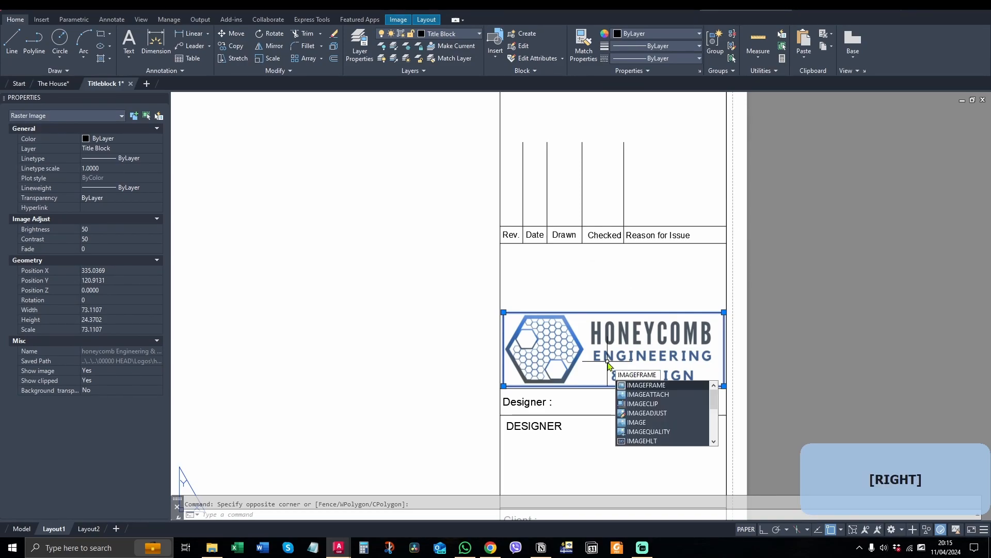
key(Return)
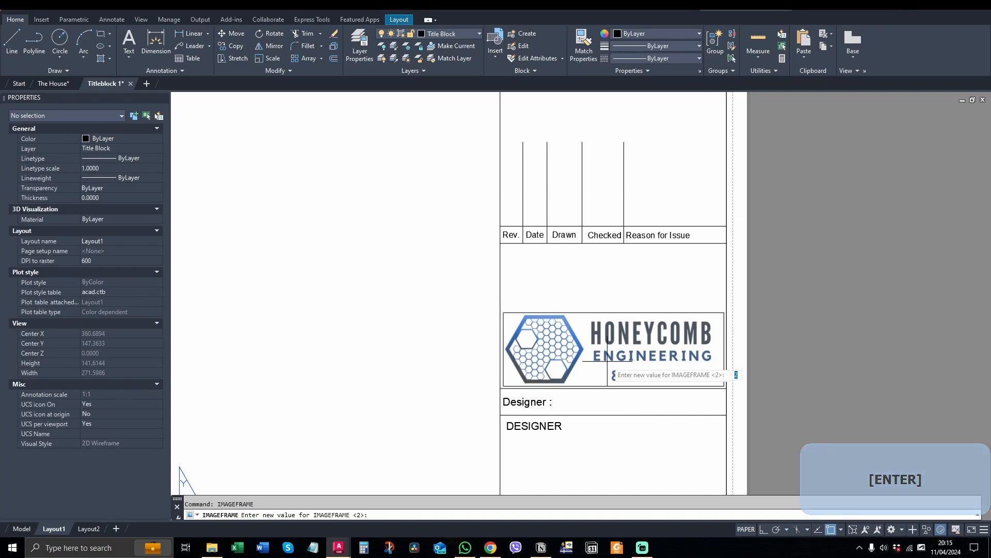
text(0)
key(Return)
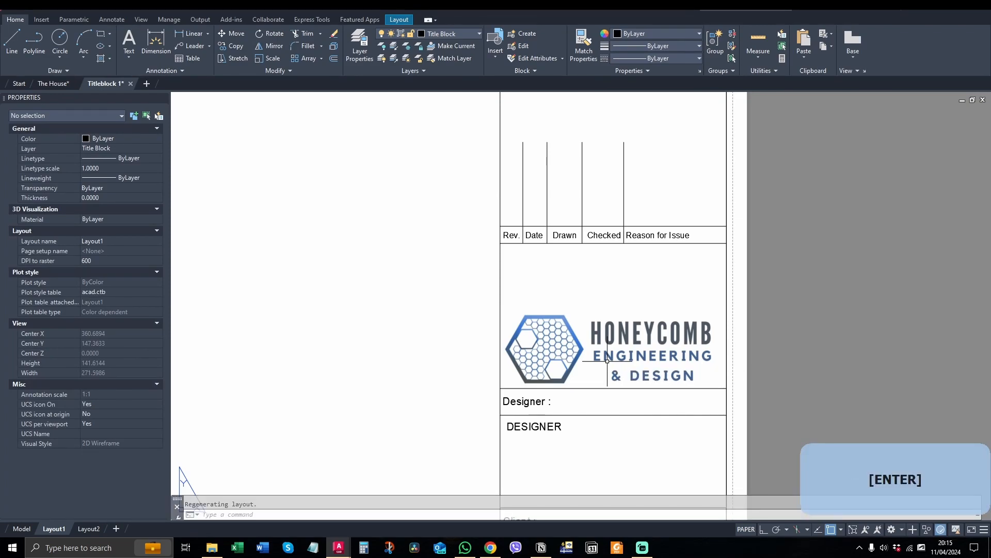
Step: Examine how the logo image selects with its frame turned off, leaving the image in place
click(659, 283)
click(593, 356)
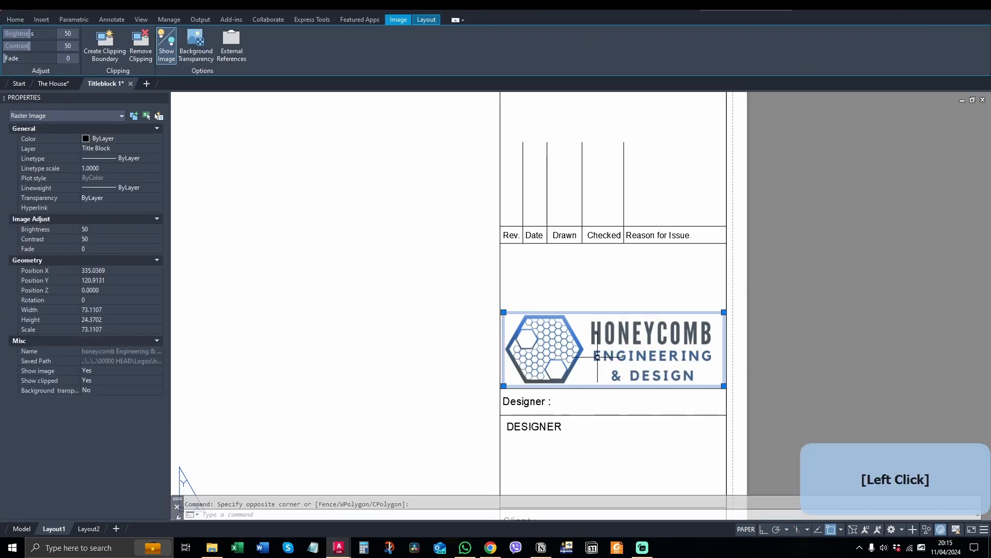
key(Escape)
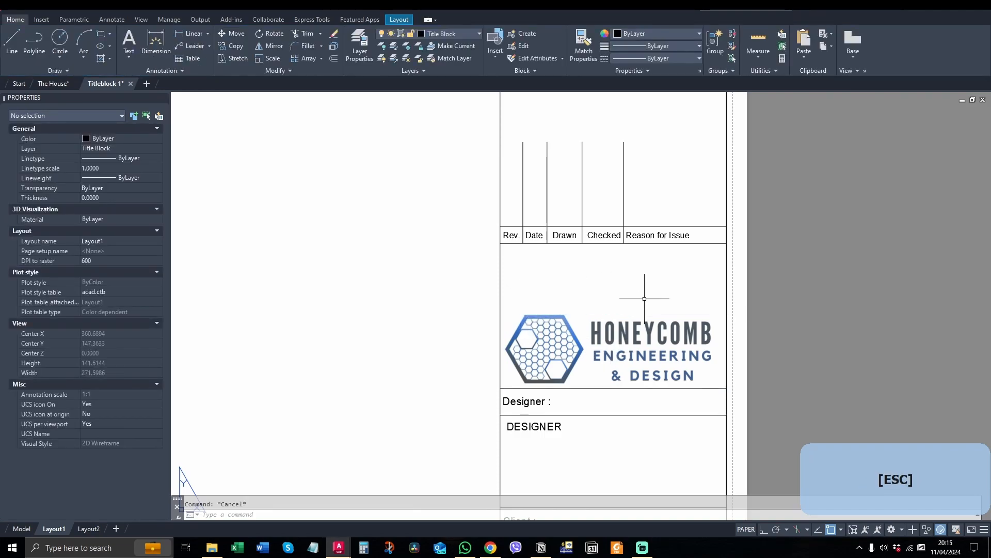
click(647, 330)
click(589, 313)
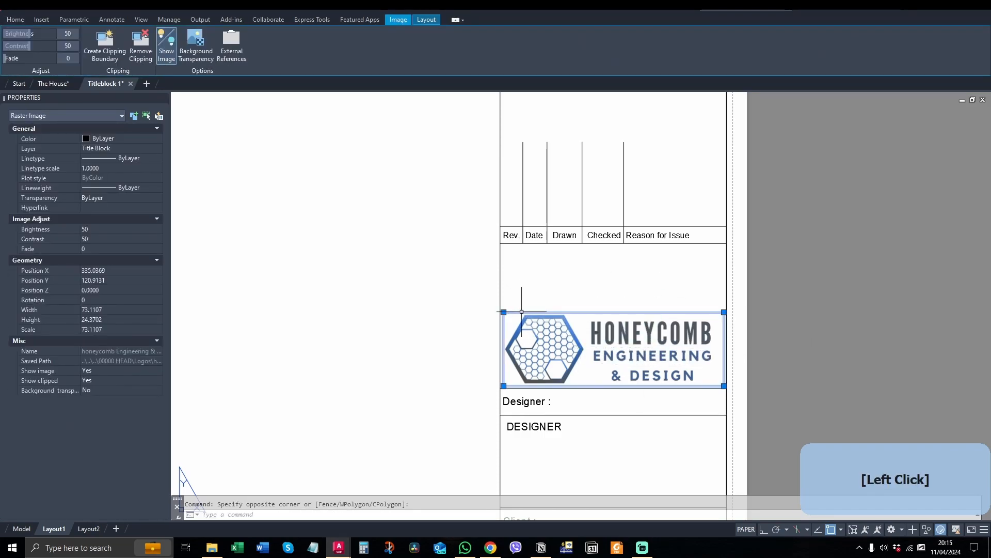
click(503, 312)
key(space)
key(Escape)
scroll(643, 301, down, 2)
scroll(649, 300, up, 2)
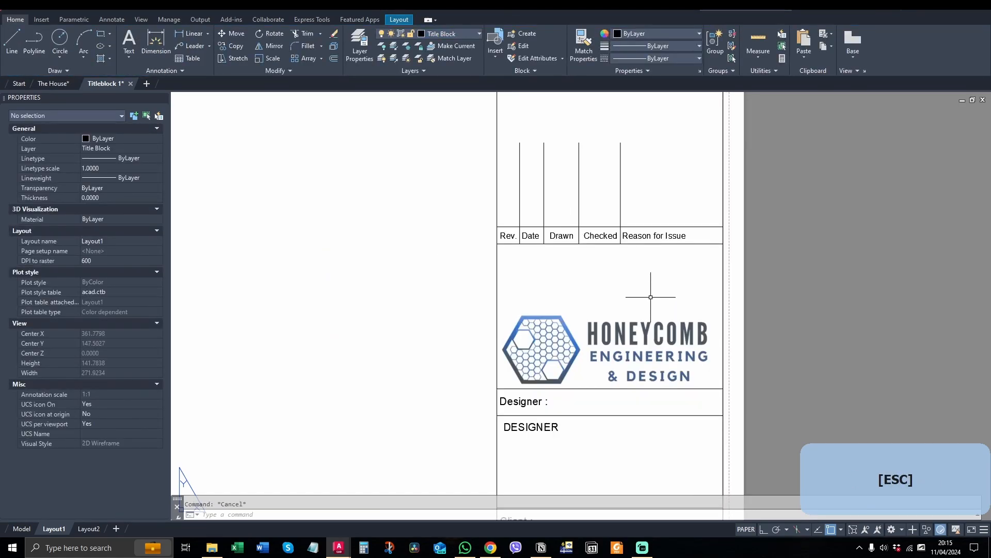
click(697, 210)
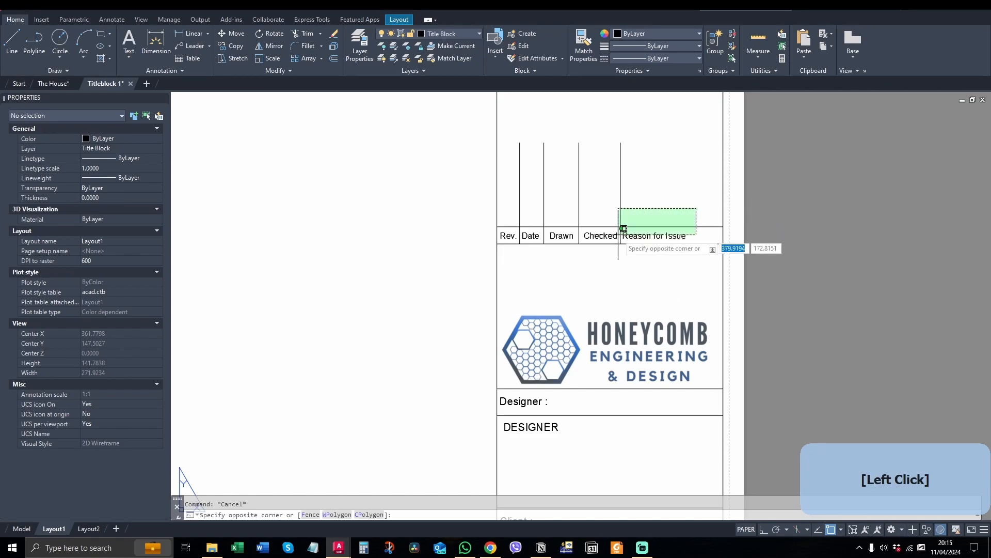
click(505, 252)
text(m)
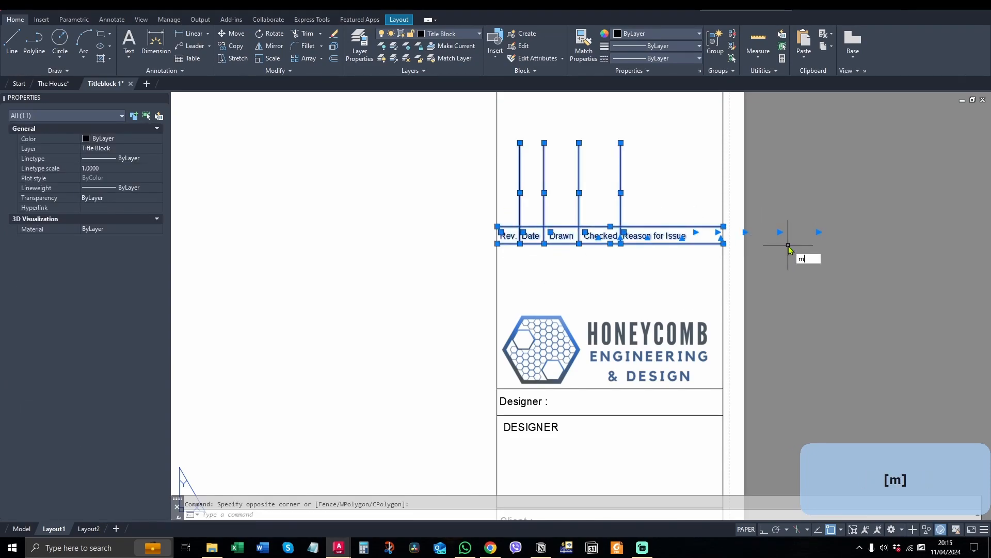
key(space)
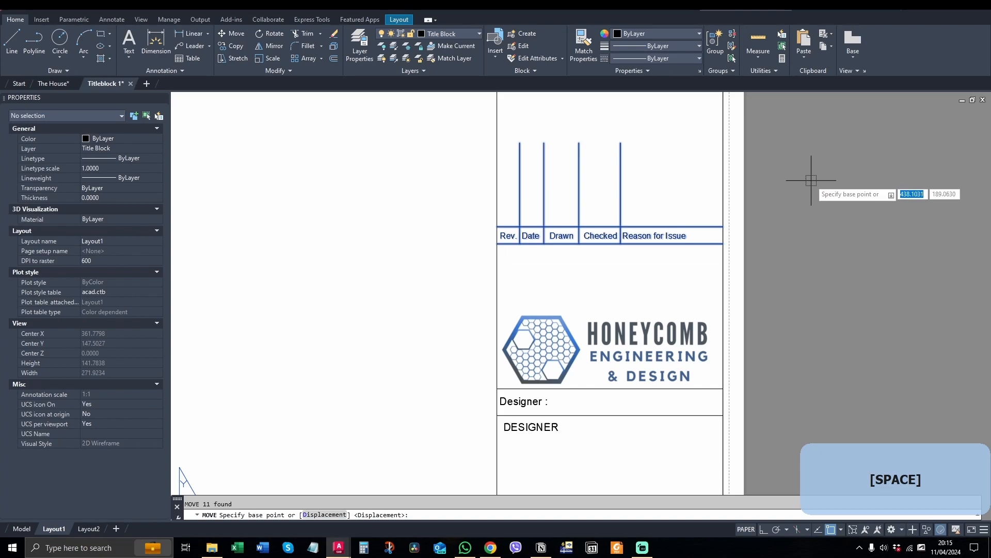
key(Escape)
Step: Move the revision table's header row, labels and column lines straight down about 22 units to just above the logo, with Ortho on
scroll(712, 258, down, 4)
click(709, 253)
click(634, 270)
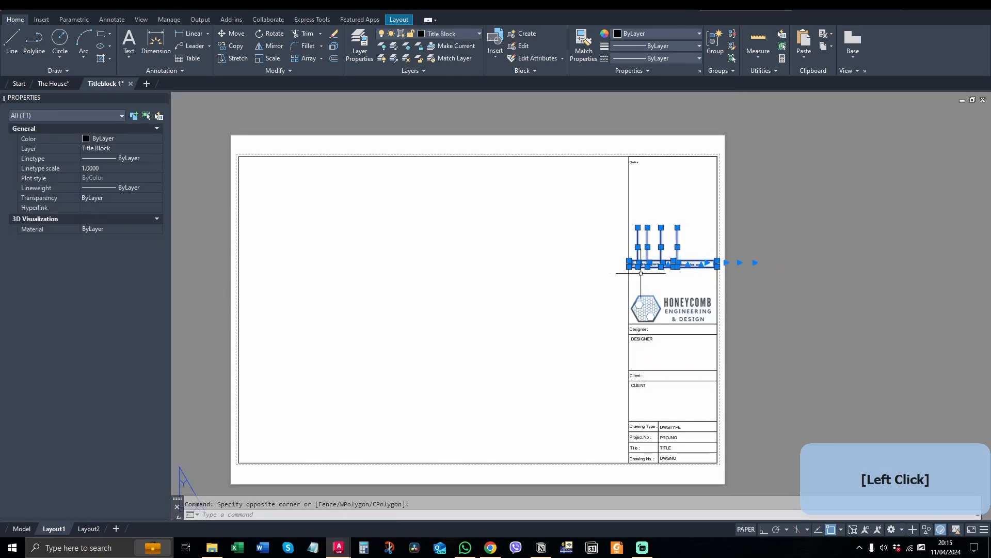
scroll(714, 294, up, 2)
key(space)
click(812, 206)
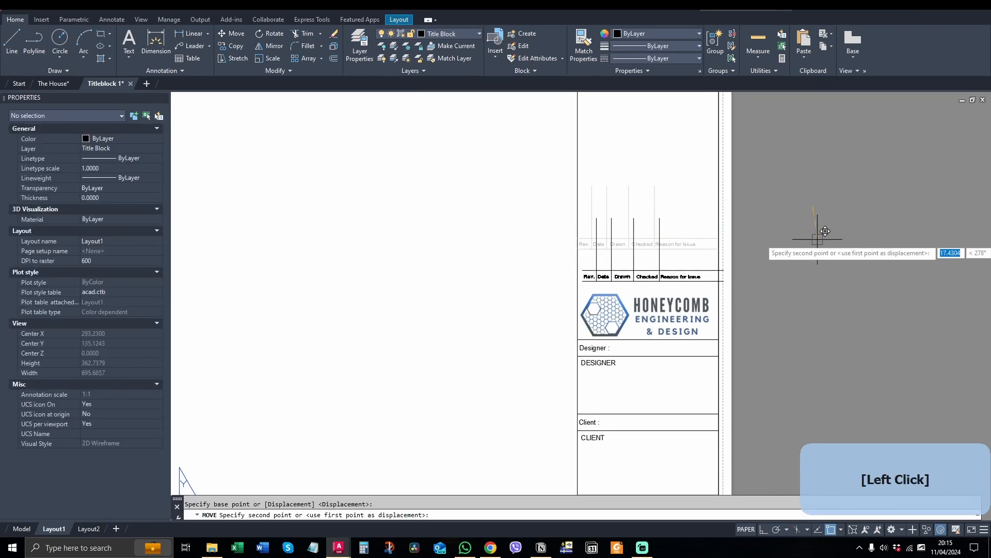
key(F8)
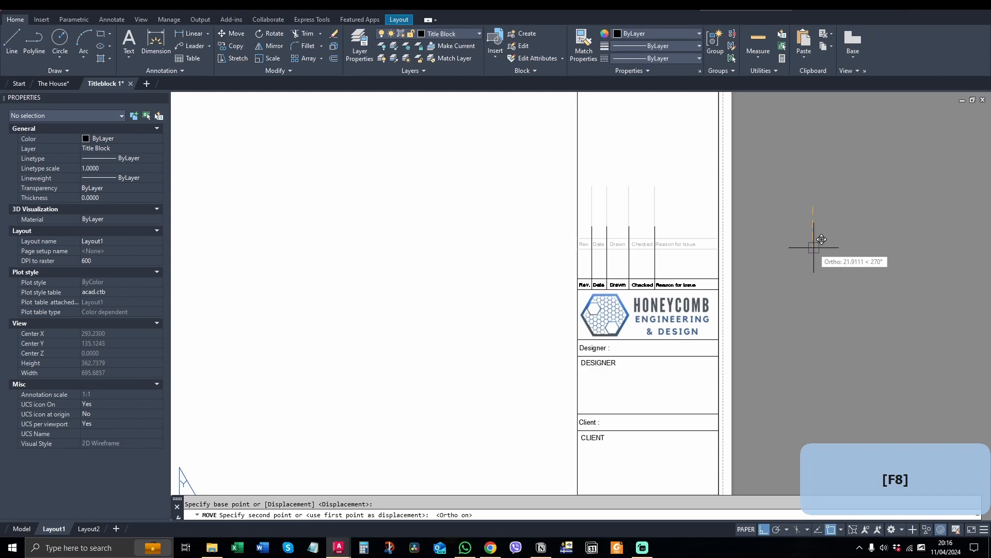
click(814, 247)
key(Escape)
Step: Add two numbered lines under the Notes heading: "1) All dimensions in millimetres" and "2) Do Not Scale"
scroll(698, 344, down, 3)
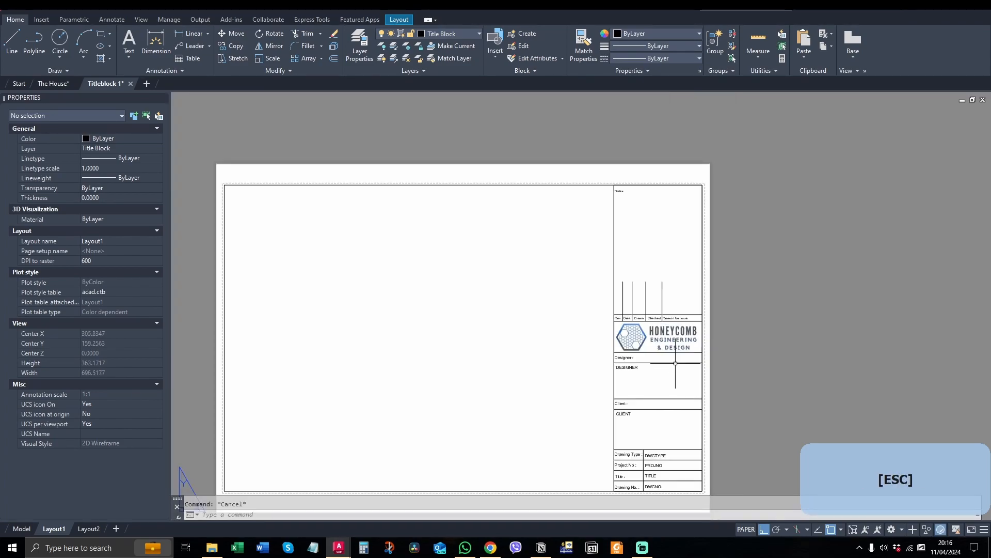
scroll(610, 294, up, 3)
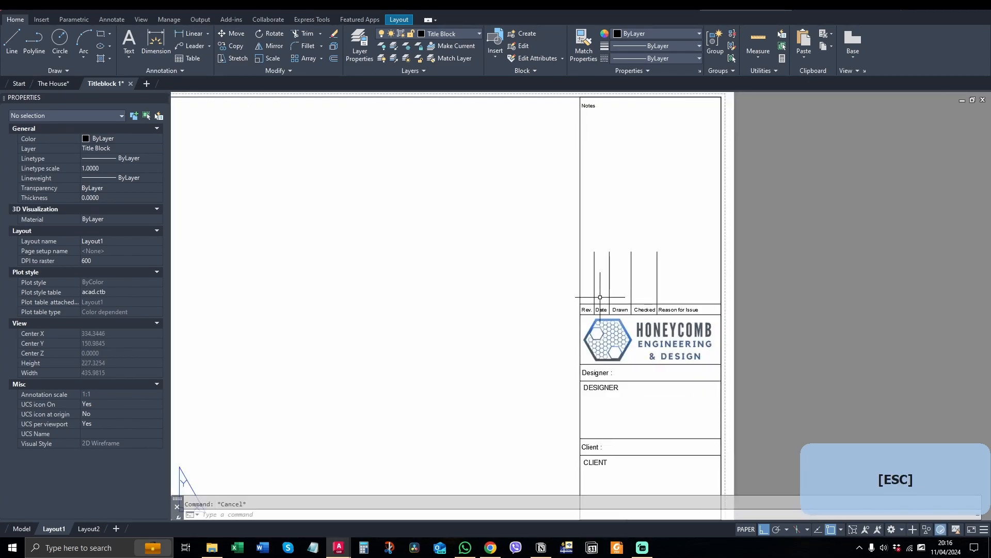
scroll(600, 289, down, 2)
scroll(602, 177, up, 3)
click(571, 164)
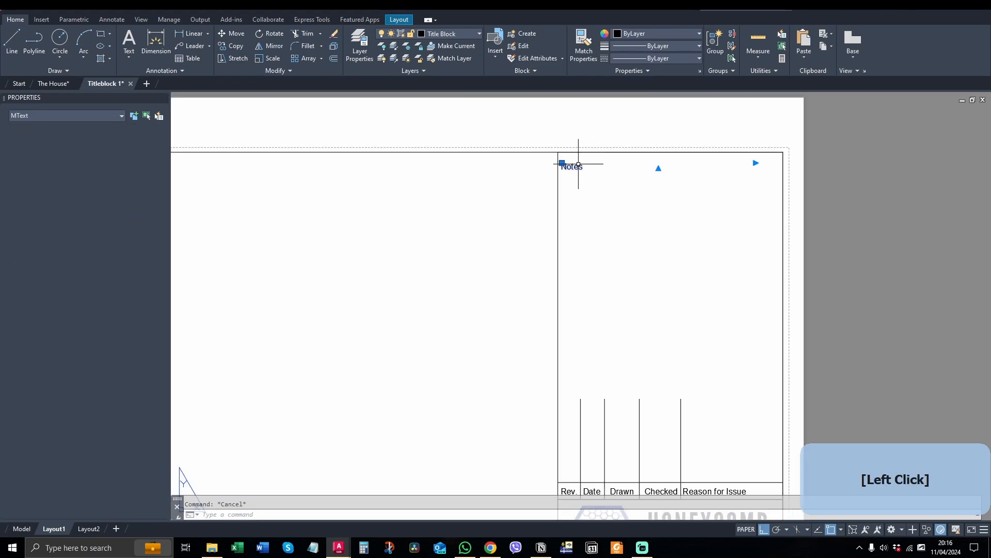
double_click(592, 167)
key(Return)
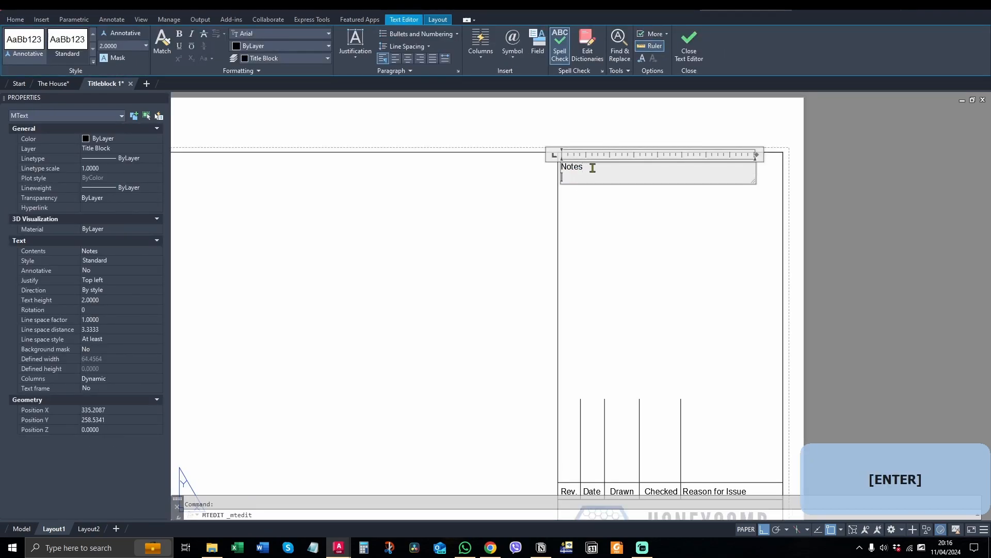
text(1))
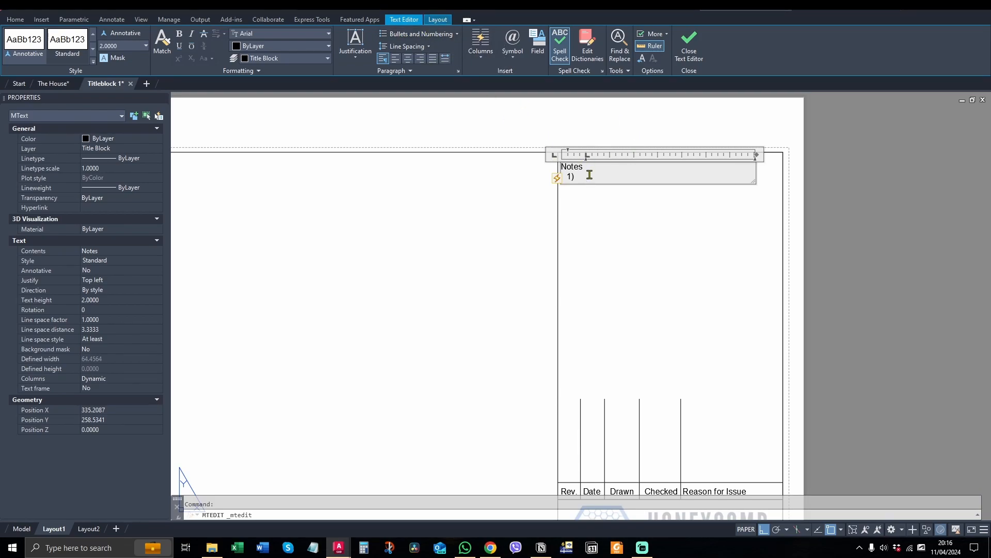
click(642, 176)
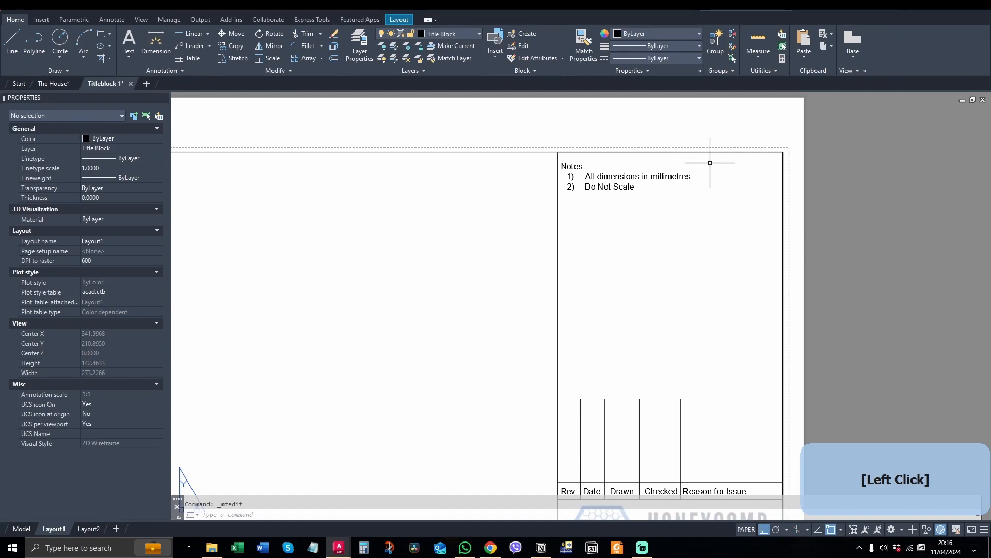
Step: Examine the Notes text and the revision table above the logo
middle_drag(636, 186, 661, 127)
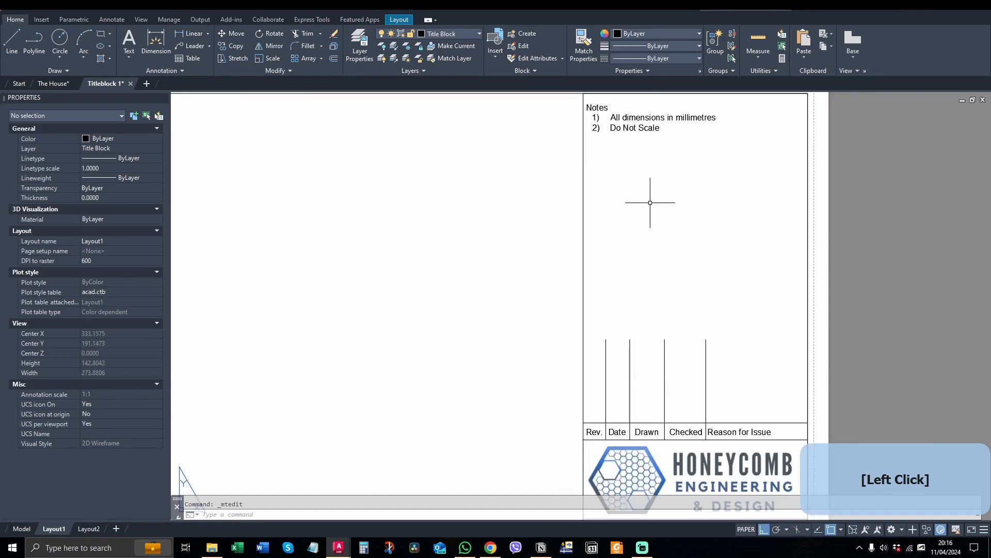
scroll(642, 205, down, 5)
scroll(671, 195, up, 5)
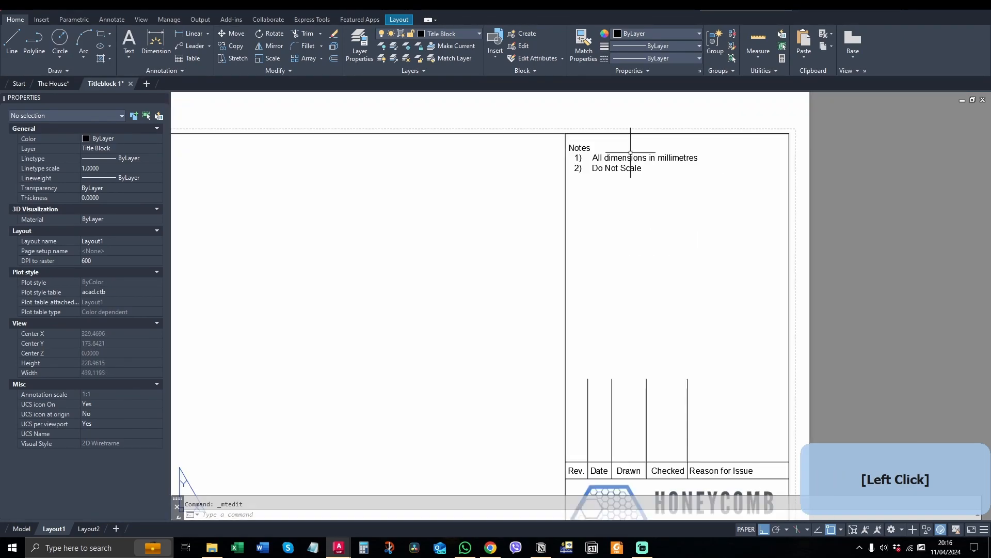
click(643, 157)
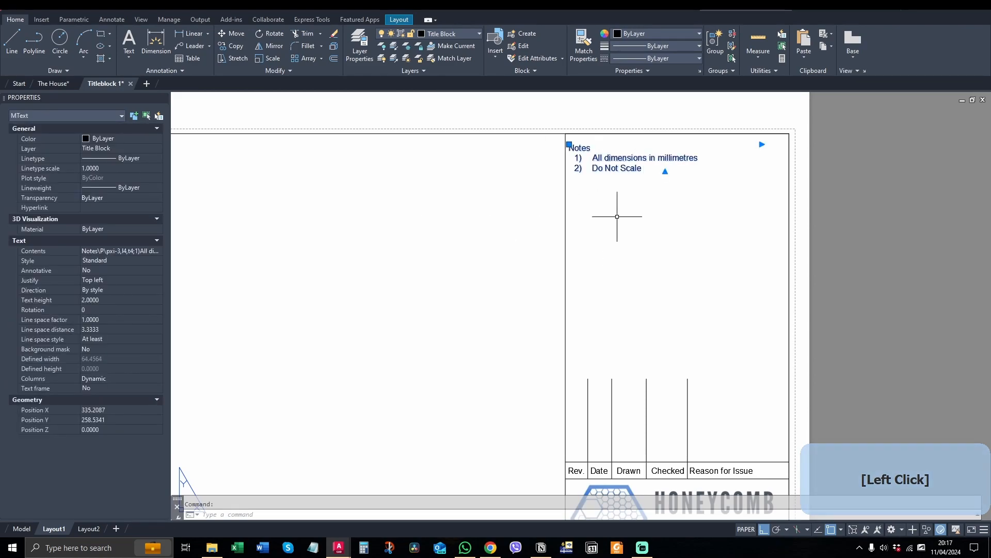
scroll(660, 227, down, 2)
key(Escape)
scroll(646, 348, up, 2)
scroll(643, 343, down, 2)
scroll(645, 356, up, 2)
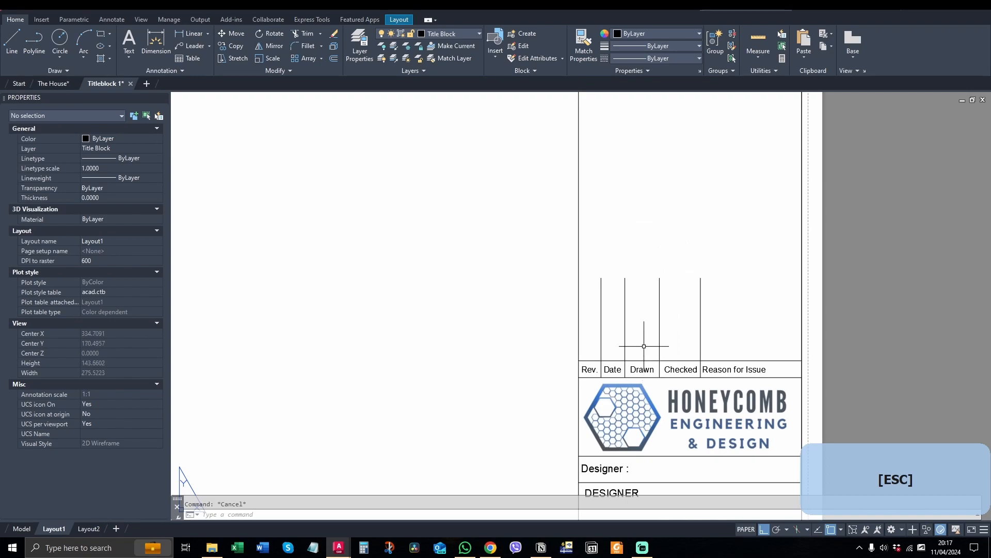
Step: Define an attribute with tag, prompt and default all set to Rev, and place it just above the Rev. column label
scroll(759, 360, up, 2)
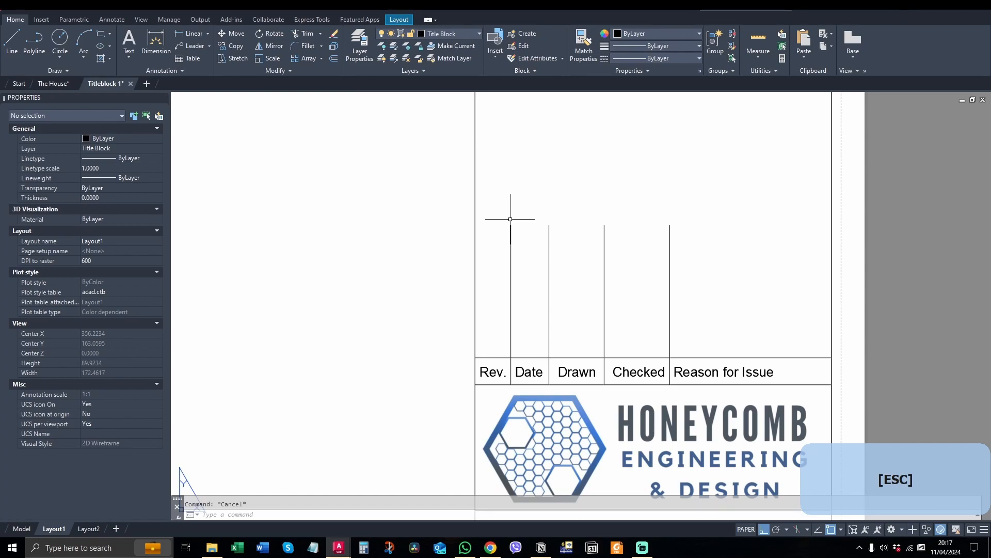
text(att)
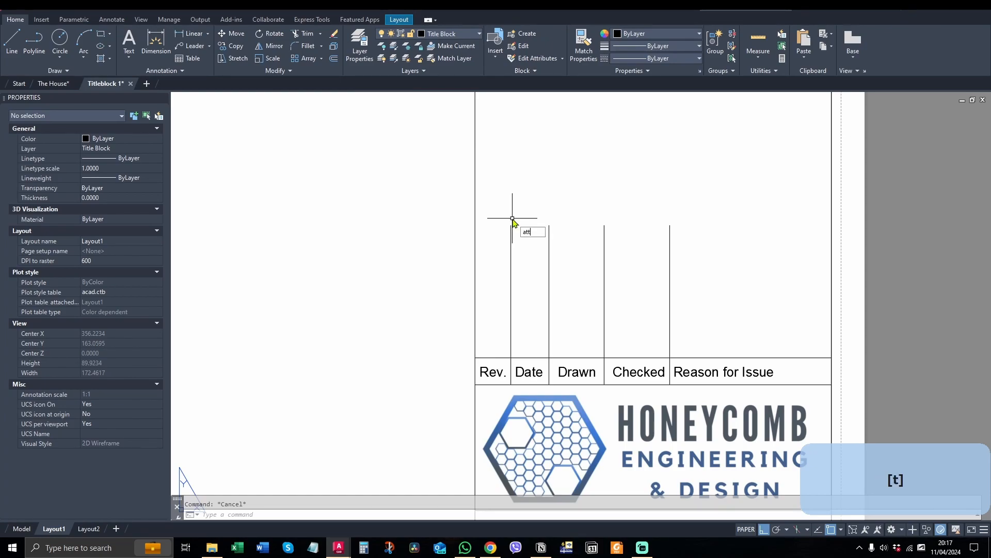
text(def)
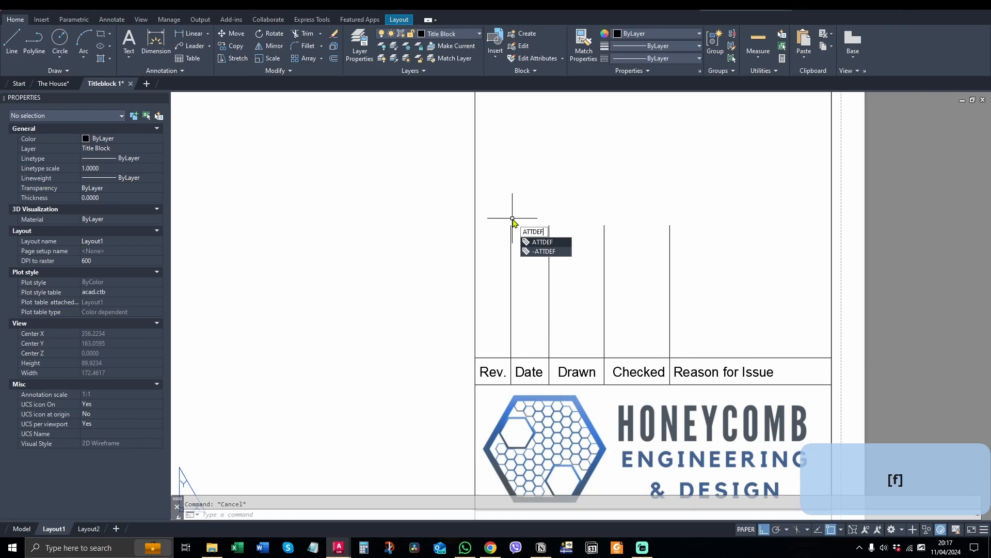
key(space)
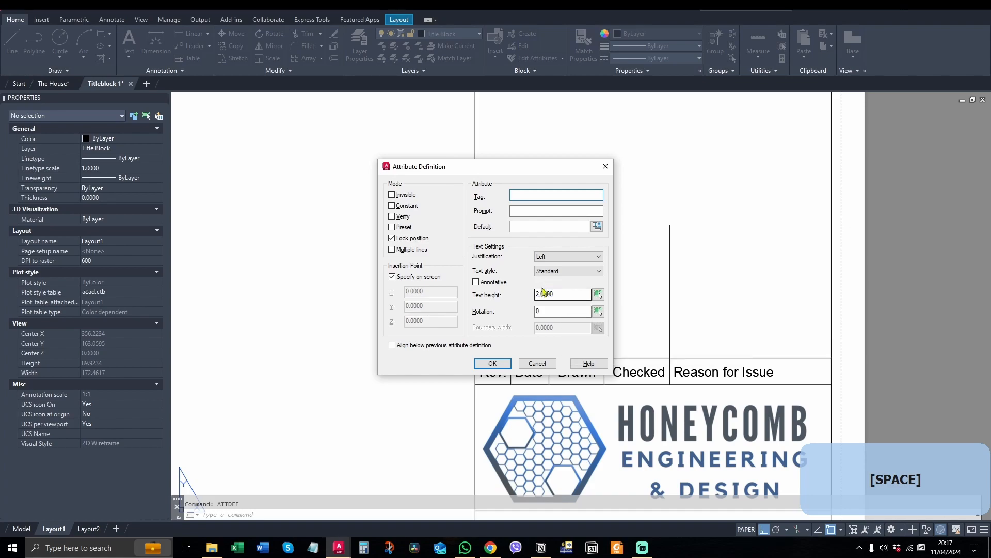
text(Rev)
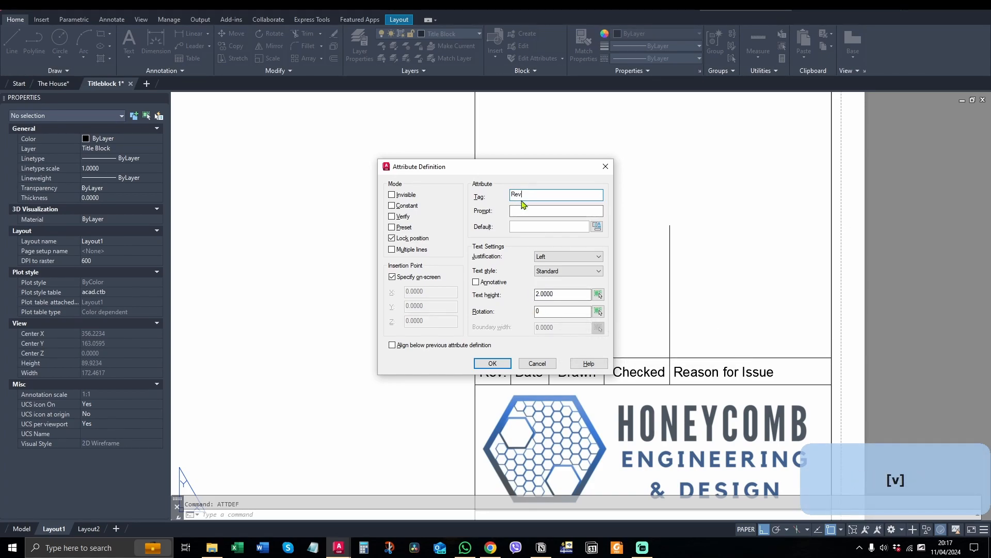
drag(523, 195, 497, 198)
key(ctrl+c)
click(526, 211)
key(ctrl+v)
click(527, 226)
key(ctrl+v)
click(533, 229)
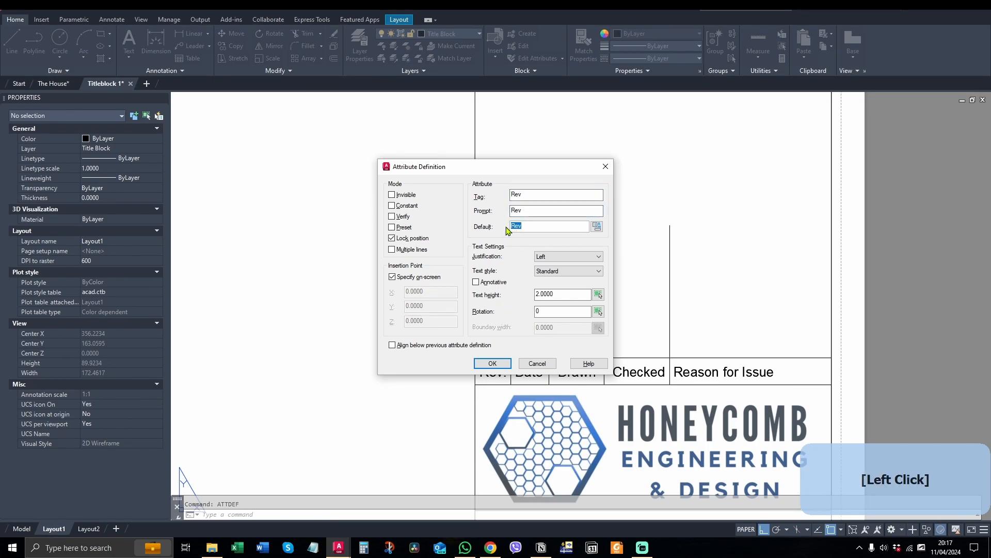
click(492, 363)
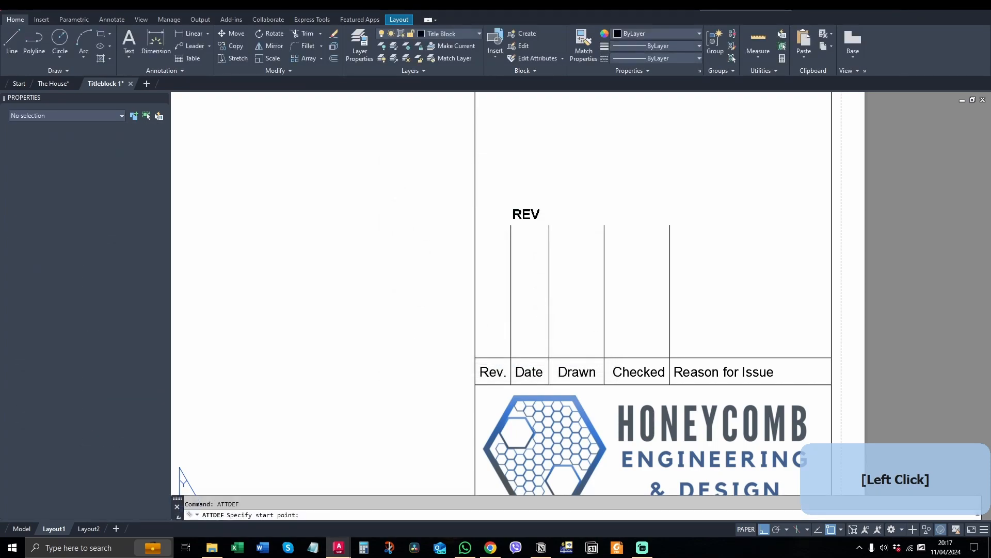
scroll(506, 323, up, 4)
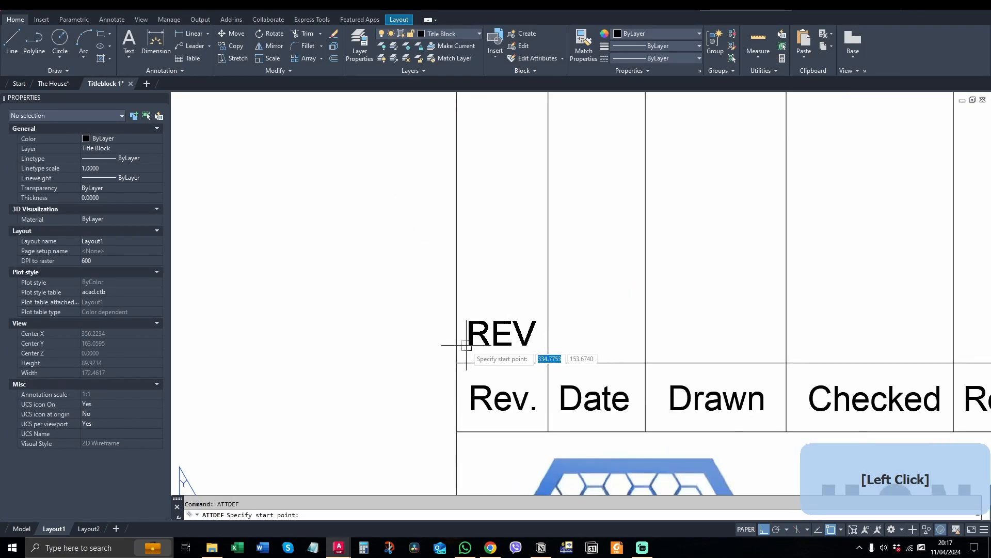
Step: Copy the REV attribute across into the Date column, using the corners where the column lines meet the header row
click(493, 321)
text(co)
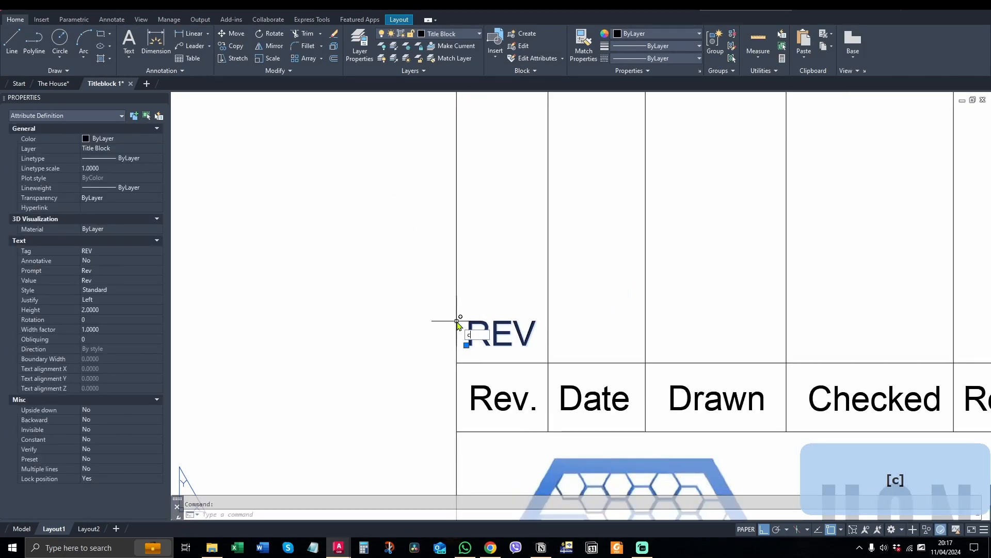
key(space)
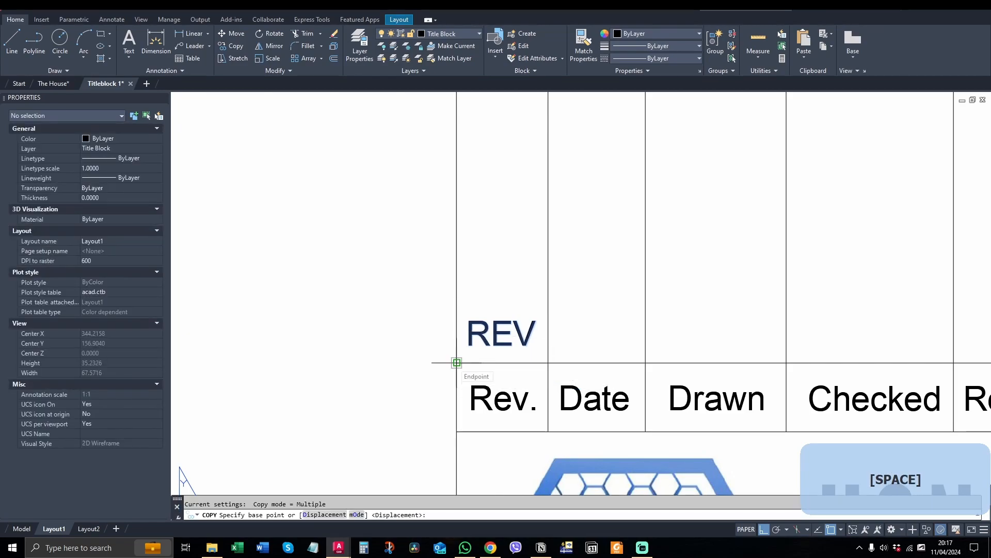
click(456, 363)
click(549, 363)
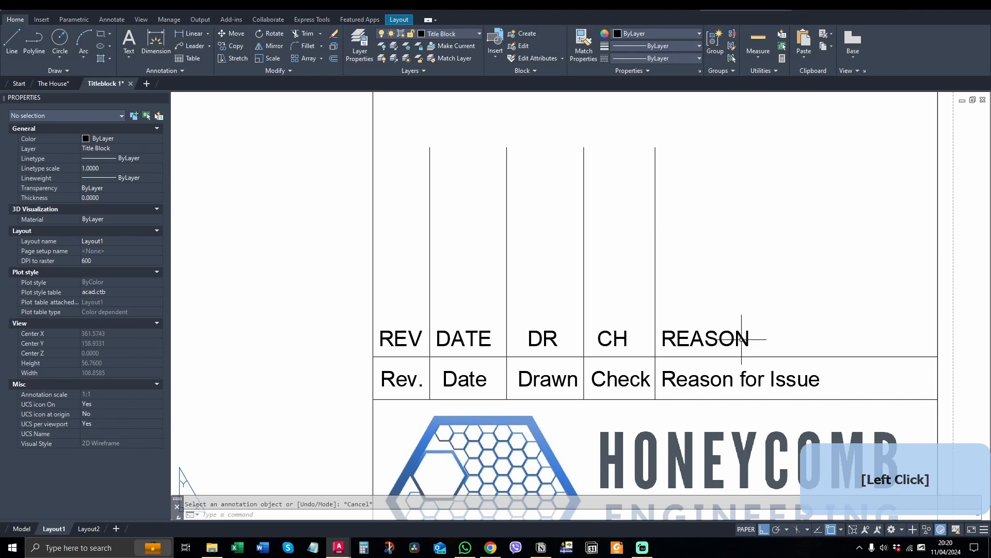
Step: Examine the REASON attribute's tag, prompt and default, and look over the whole title block on the sheet
click(728, 338)
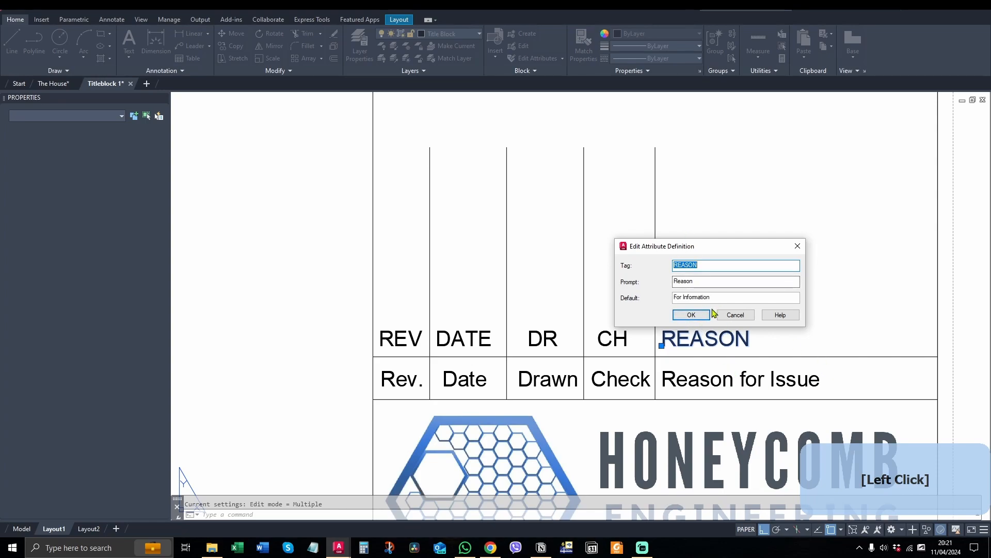
click(692, 315)
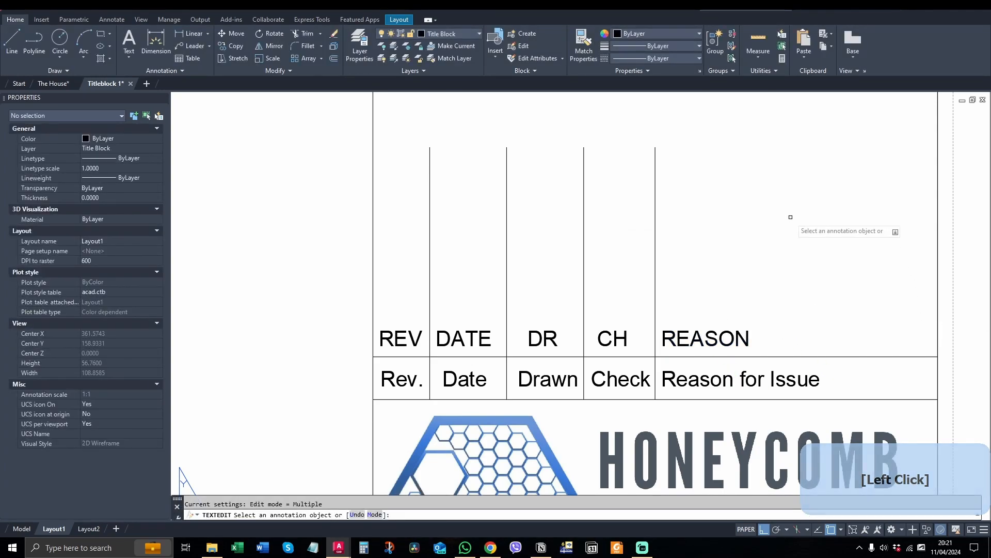
key(Escape)
scroll(735, 349, down, 6)
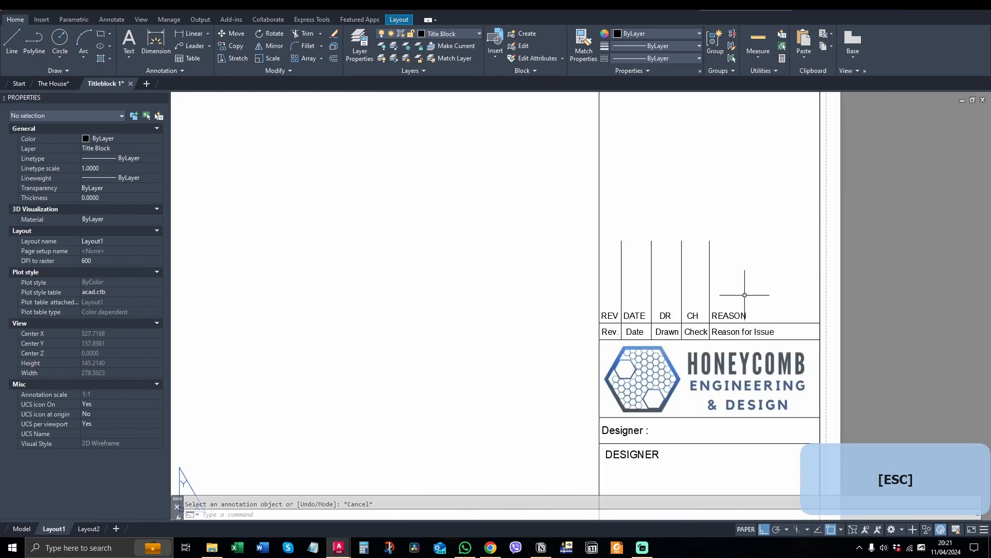
middle_drag(775, 210, 746, 187)
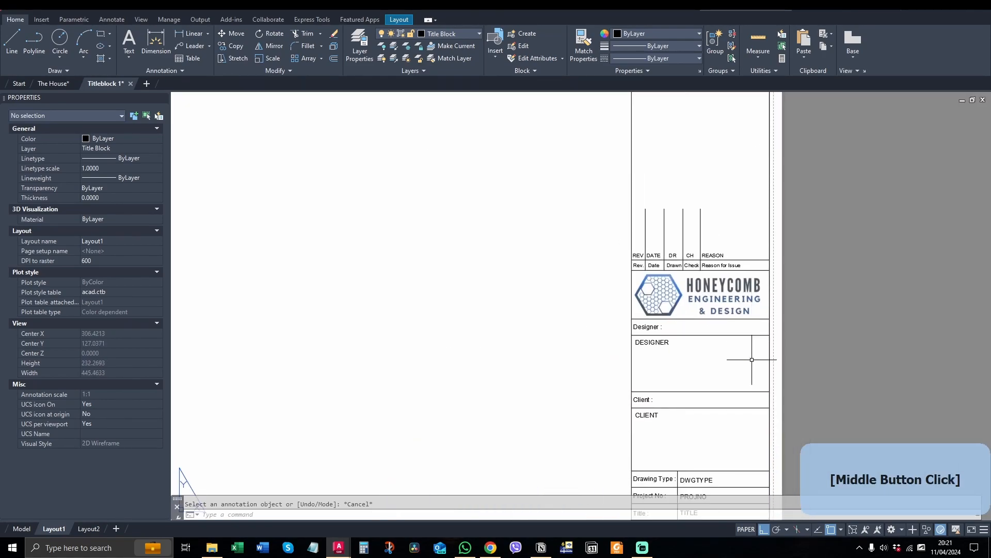
scroll(715, 327, down, 5)
scroll(705, 336, up, 5)
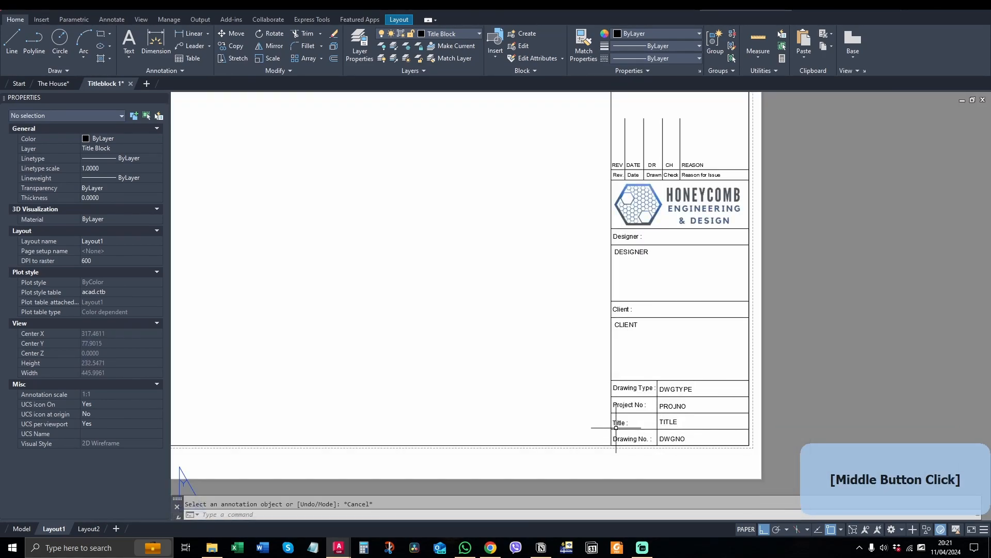
scroll(695, 411, down, 2)
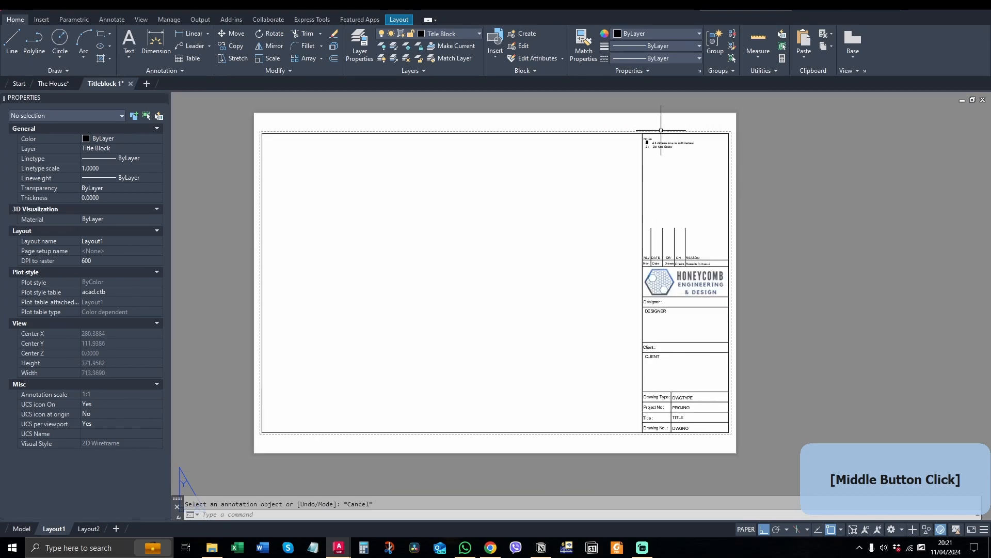
click(797, 114)
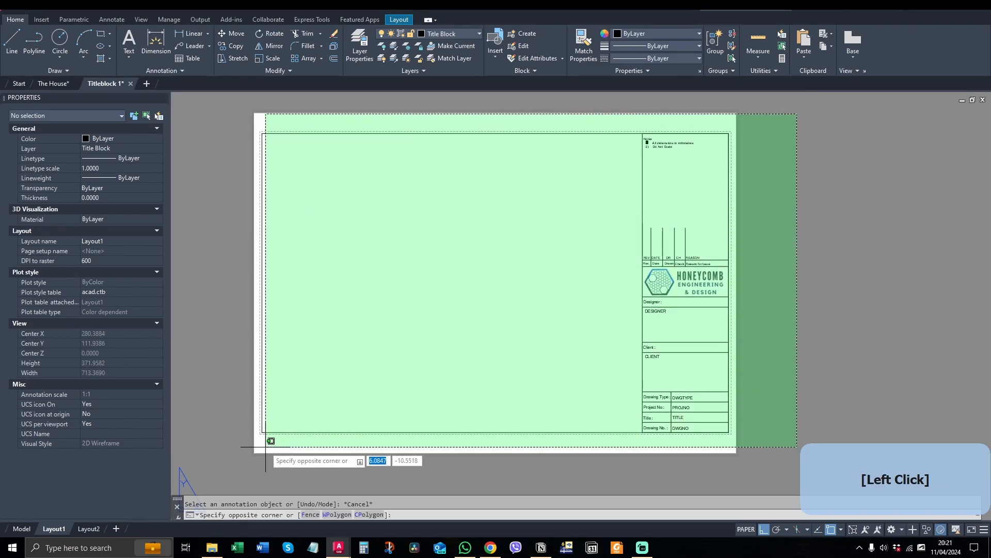
click(243, 449)
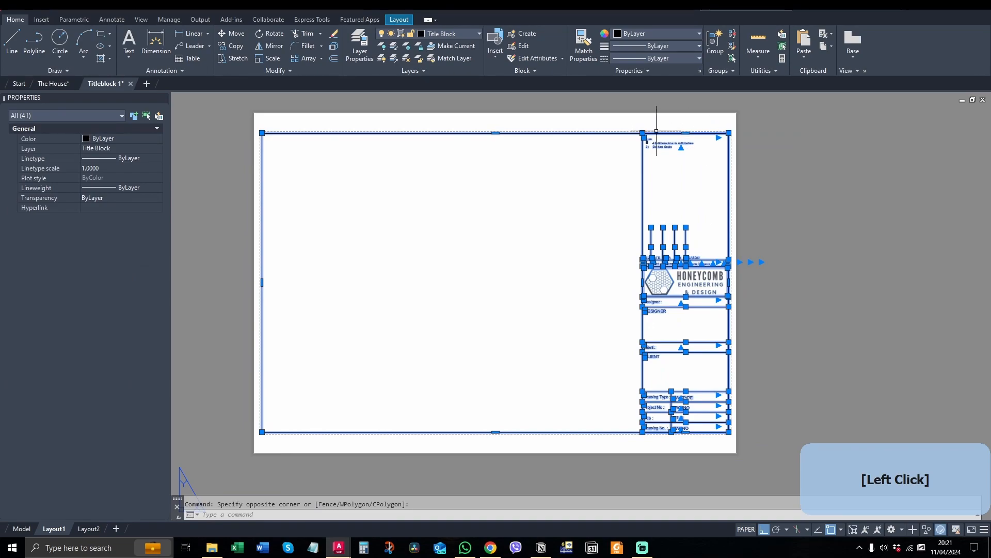
scroll(658, 132, up, 5)
shift+click(743, 147)
shift+click(612, 207)
scroll(688, 184, down, 5)
scroll(687, 257, up, 5)
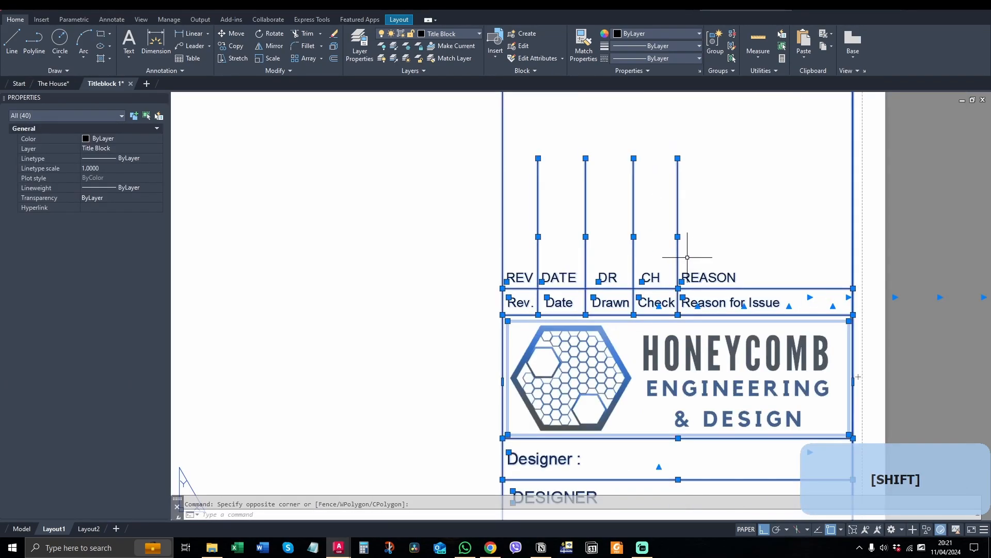
key(Escape)
Step: Copy the revision header's upper line straight up by one row height to close off the attribute row
click(751, 288)
text(c)
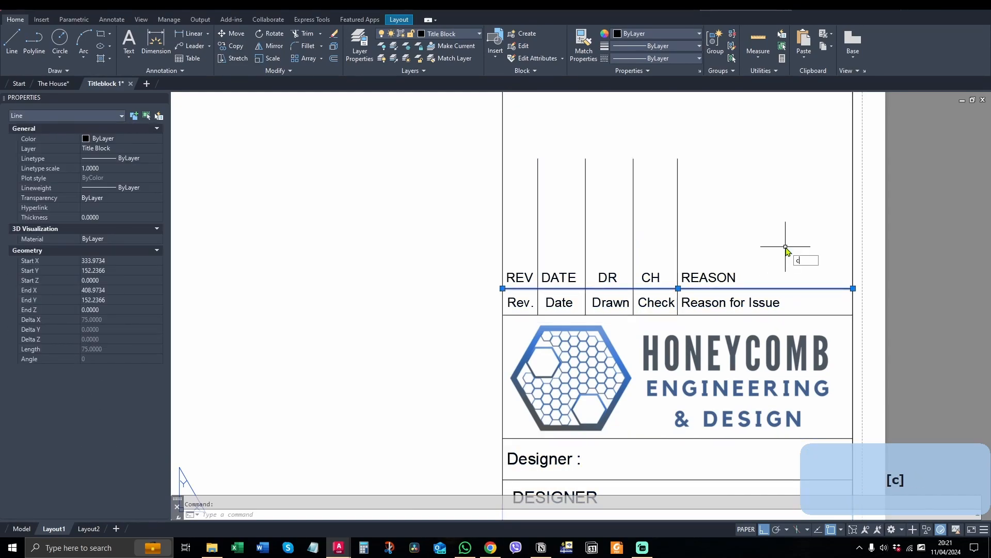
key(space)
click(503, 289)
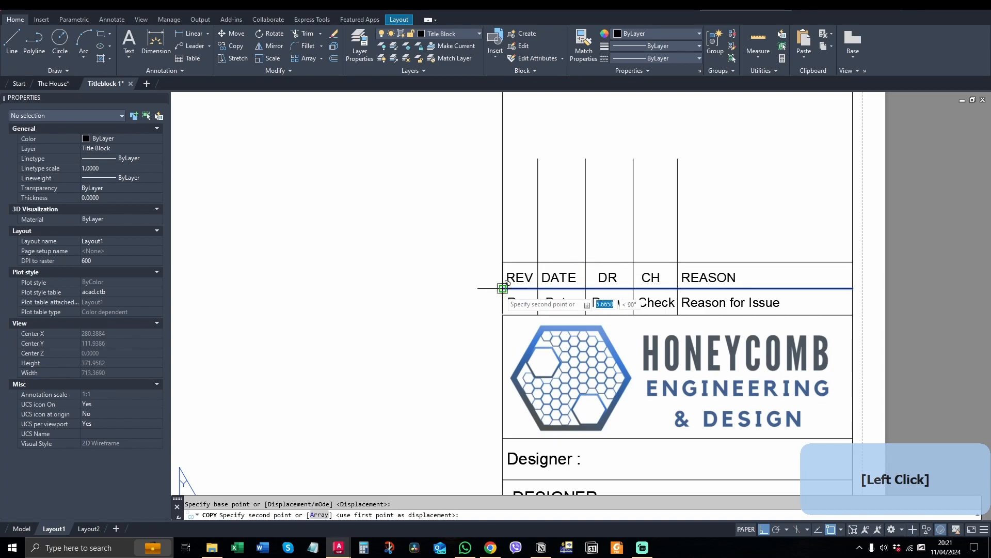
key(Escape)
Step: Select the border and the entire title block, leaving the Notes text out of the selection
scroll(740, 118, down, 5)
click(740, 118)
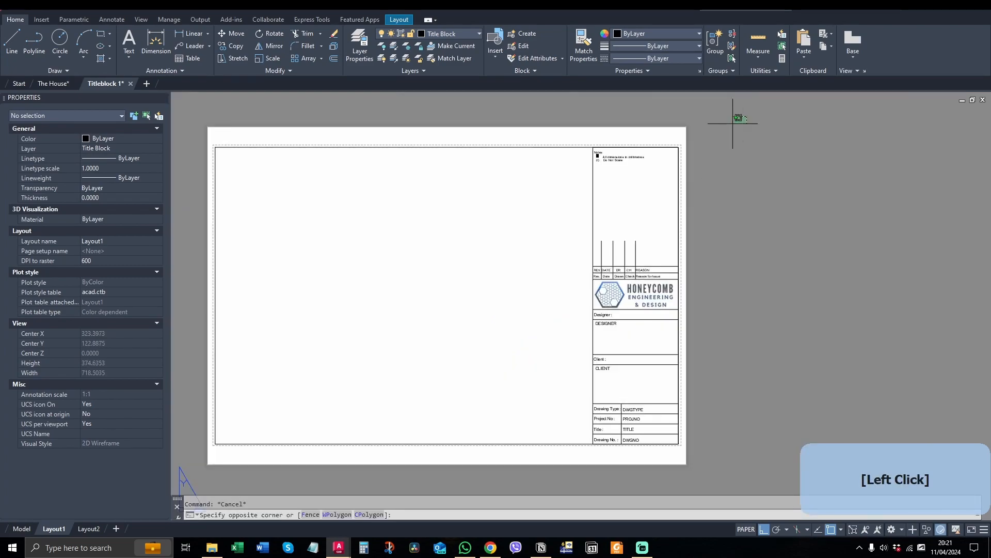
click(209, 450)
scroll(656, 294, up, 5)
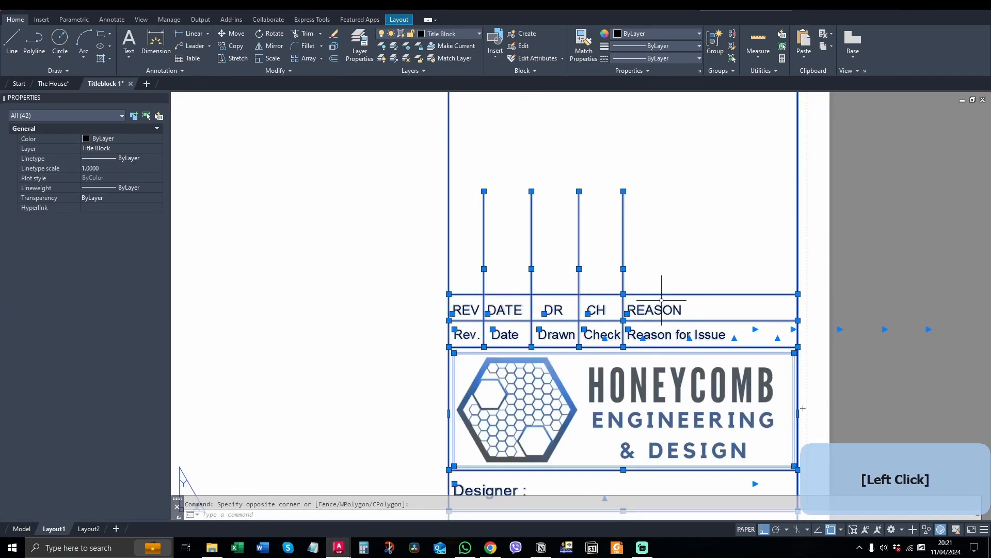
scroll(724, 294, down, 5)
scroll(713, 209, up, 5)
shift+click(721, 195)
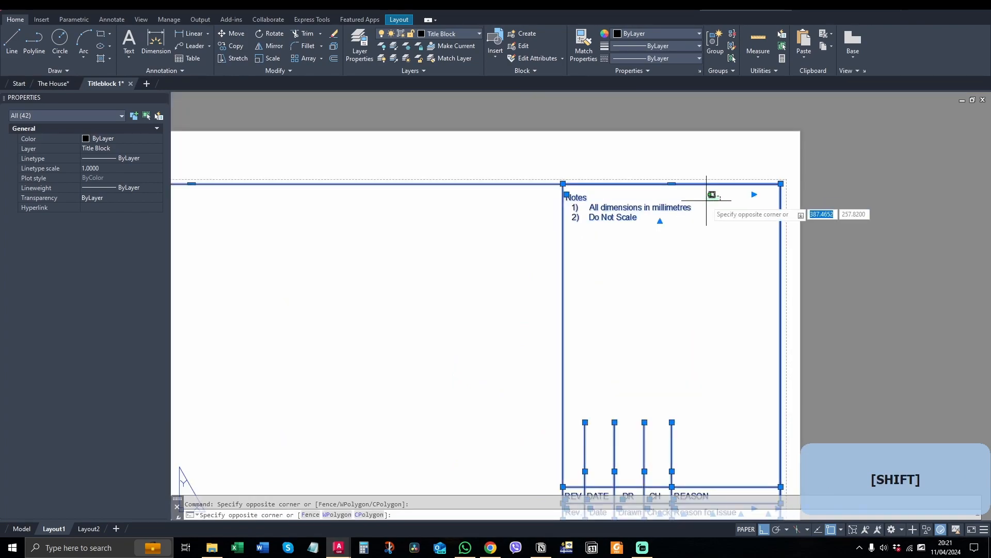
shift+click(594, 233)
Step: Remove the REV, DATE, DR, CH and REASON attributes and the line above them from the selection
scroll(670, 227, down, 3)
scroll(670, 396, up, 5)
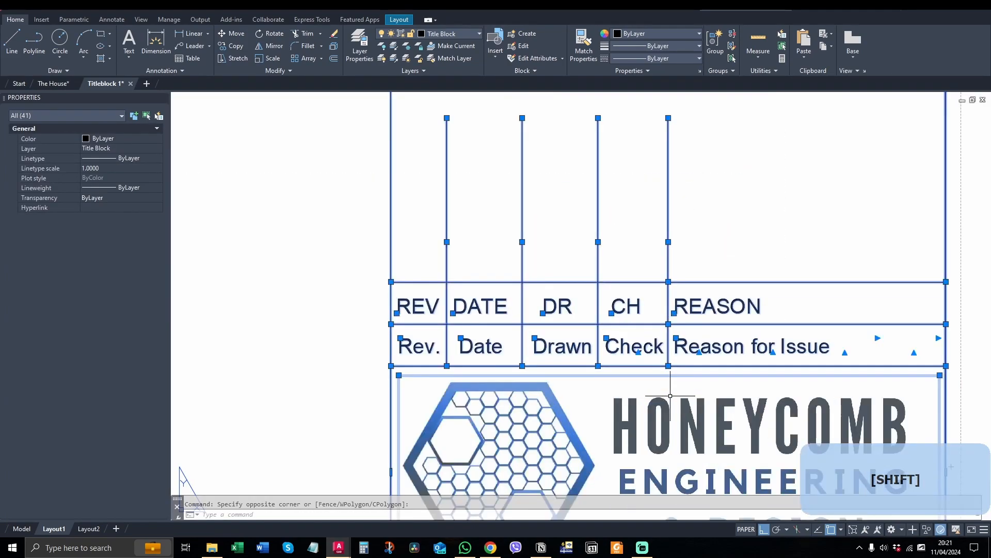
shift+click(802, 261)
shift+click(729, 310)
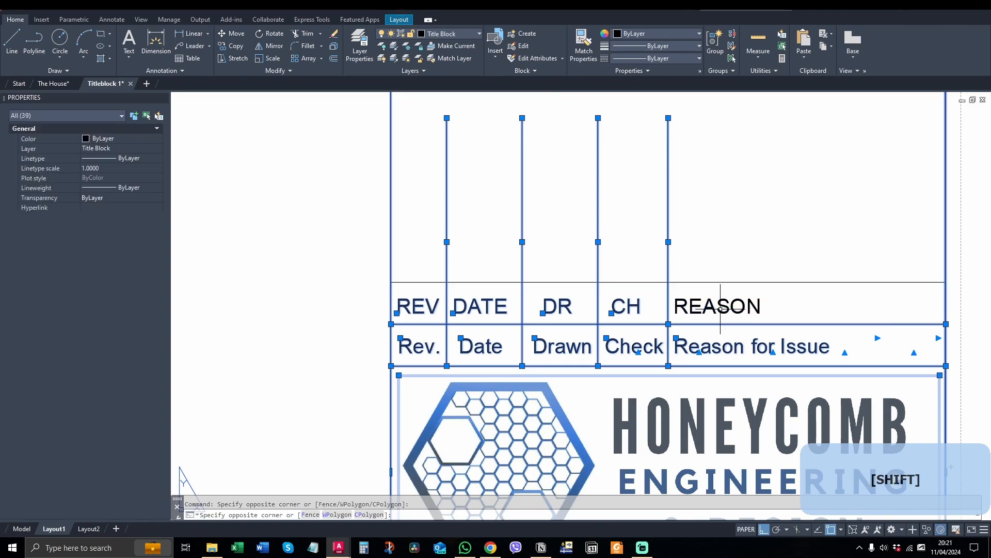
shift+click(654, 254)
shift+click(627, 312)
shift+click(586, 258)
shift+click(527, 326)
shift+click(510, 258)
shift+click(451, 329)
shift+click(449, 260)
shift+click(395, 333)
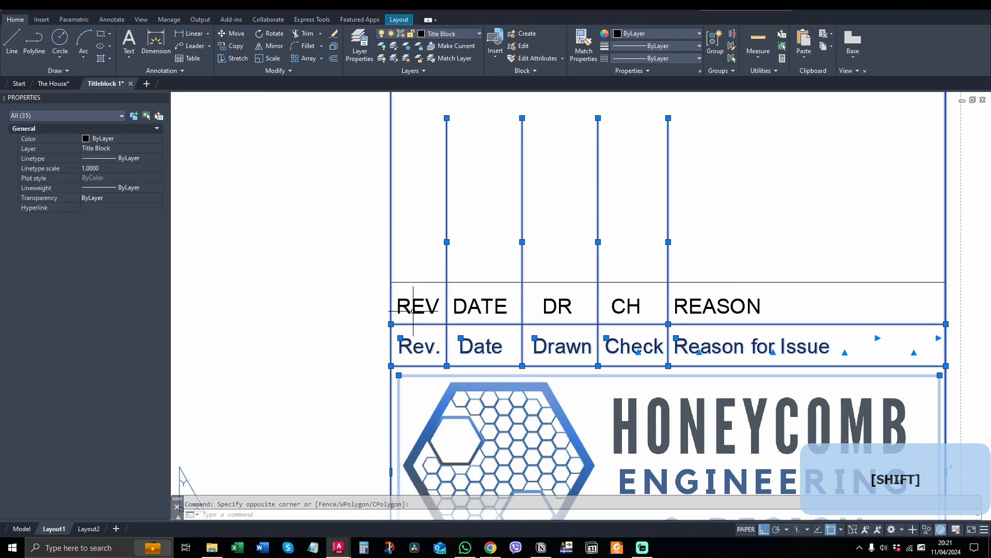
Step: Define the selected border and title block as a block named Titleblockexample, with its base point at the border's lower-right corner
scroll(678, 255, down, 5)
scroll(666, 382, up, 6)
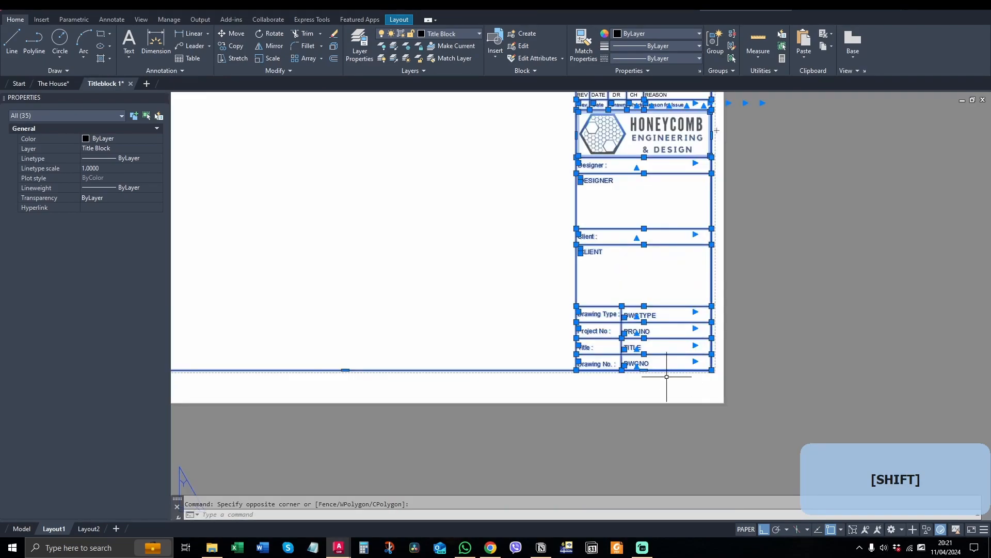
scroll(655, 392, down, 2)
scroll(655, 398, down, 2)
scroll(649, 283, up, 2)
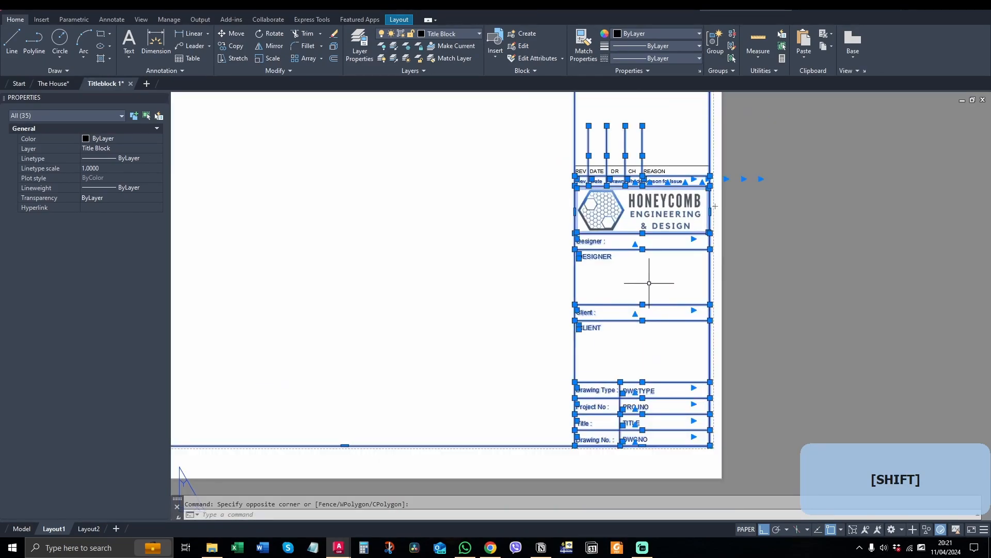
text(blo)
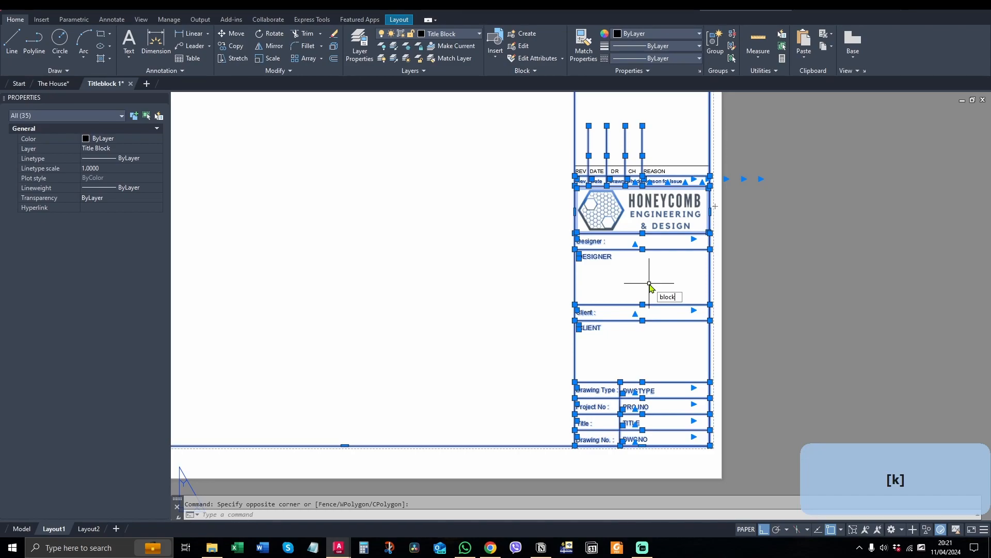
text(ck)
key(Return)
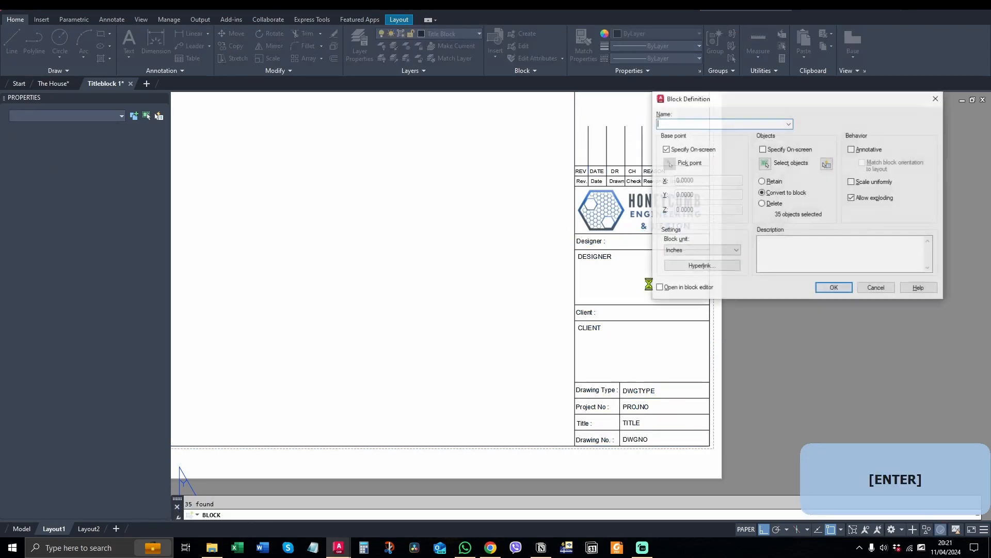
text(Titlebo)
key(BackSpace)
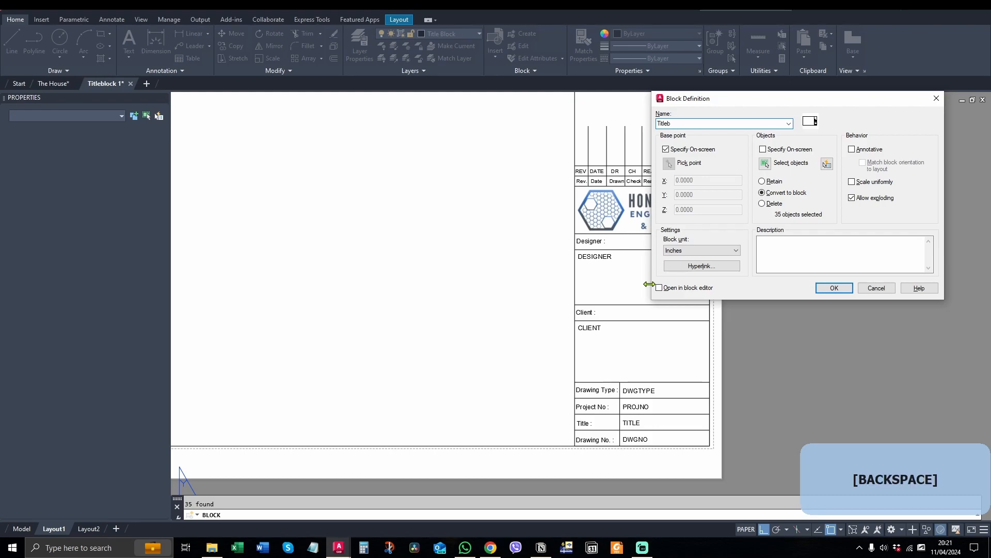
text(lockexample)
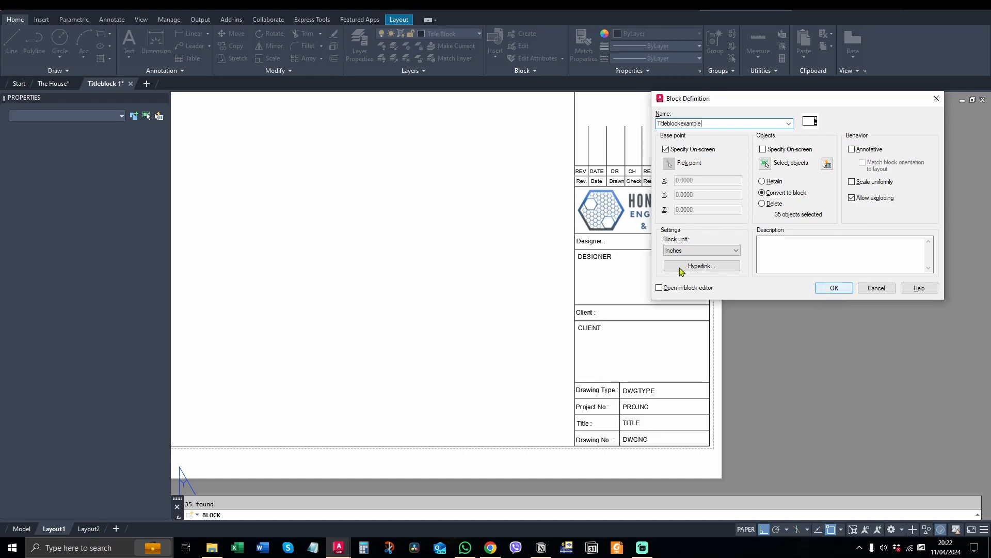
click(833, 288)
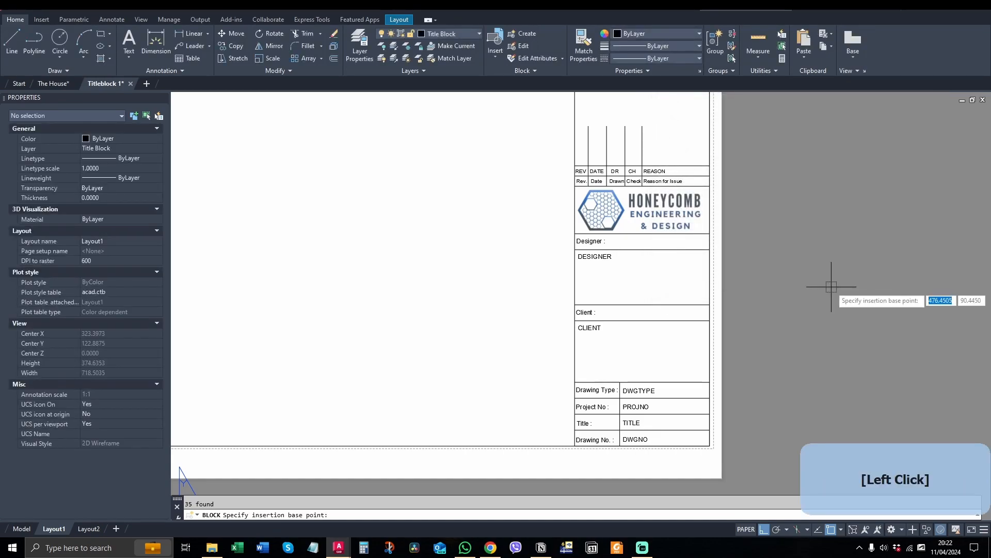
click(710, 445)
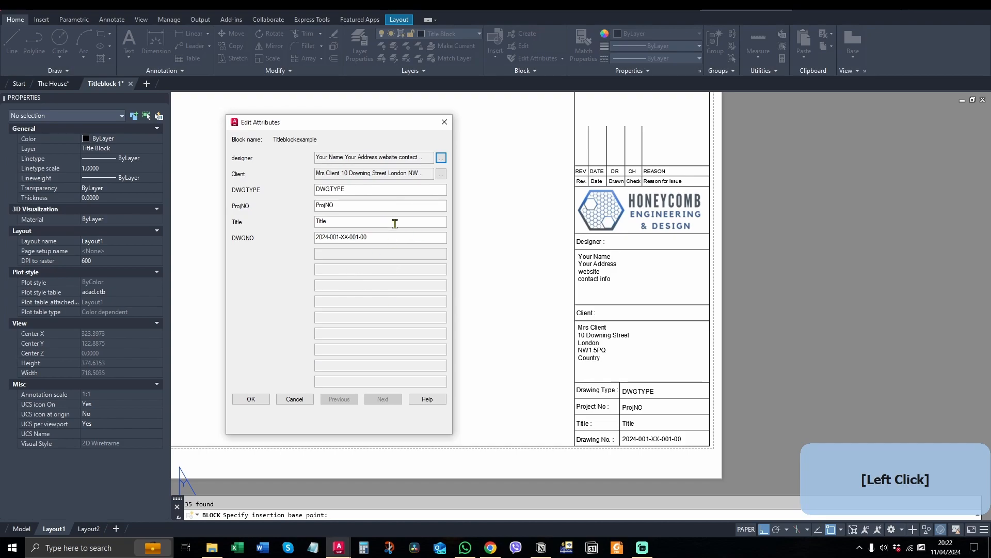
Step: Fill in the new block's attributes: ProjNO 001, Title Example Drawing and DWGTYPE Planning Drawing
click(351, 203)
text(001)
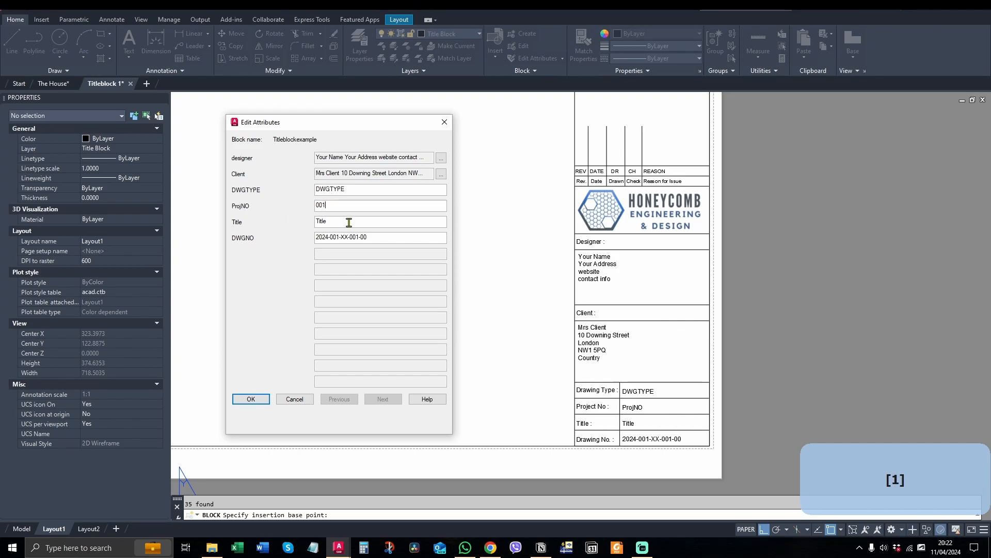
click(349, 222)
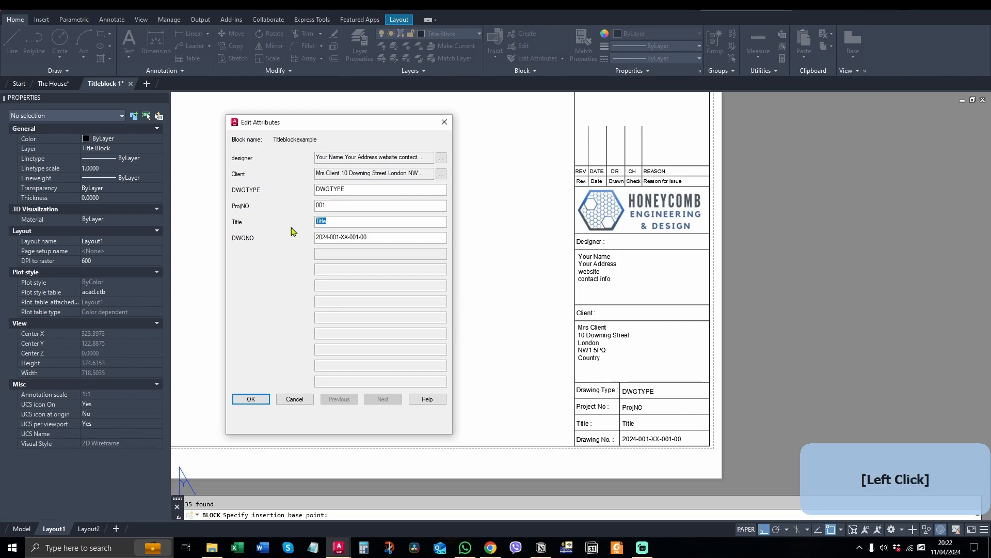
text(Example Drawing)
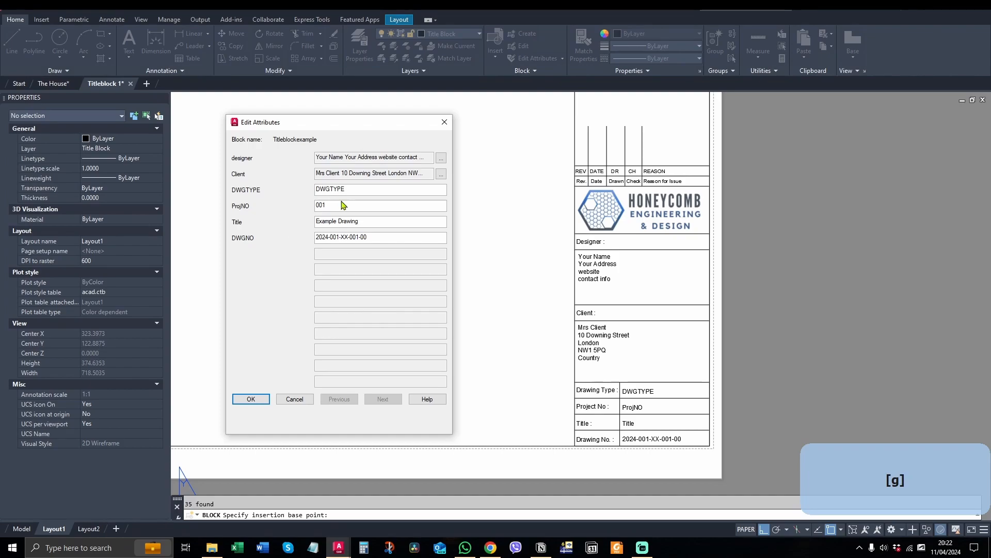
click(356, 191)
text(Planning Drawings)
key(BackSpace)
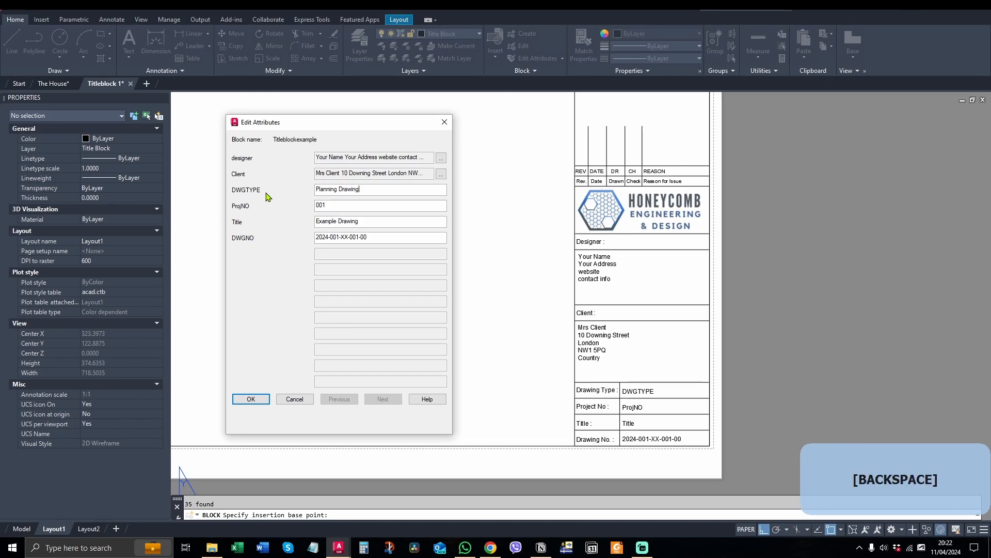
click(251, 399)
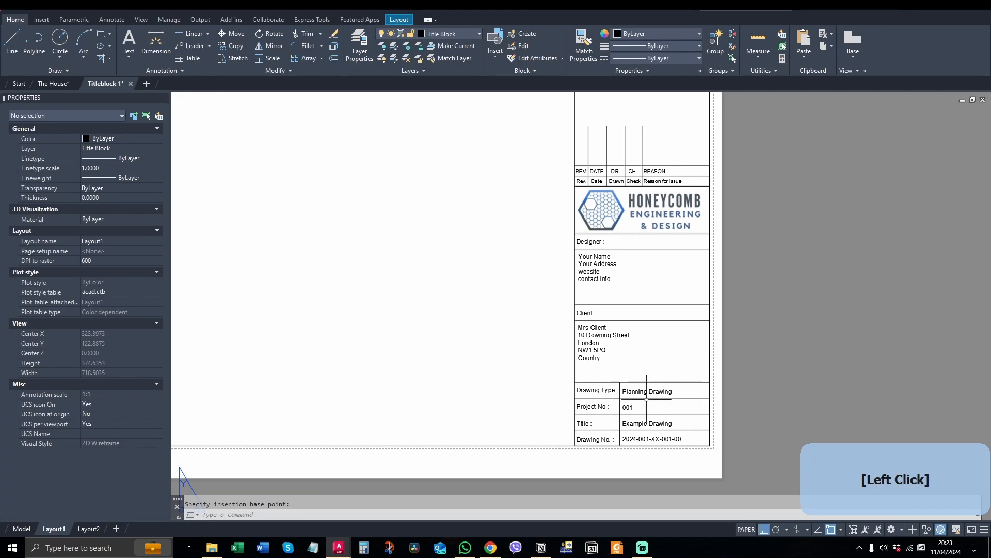
Step: Change the PROJNO attribute of the title block to 101 in the Enhanced Attribute Editor
scroll(651, 432, down, 2)
scroll(636, 437, up, 2)
double_click(605, 388)
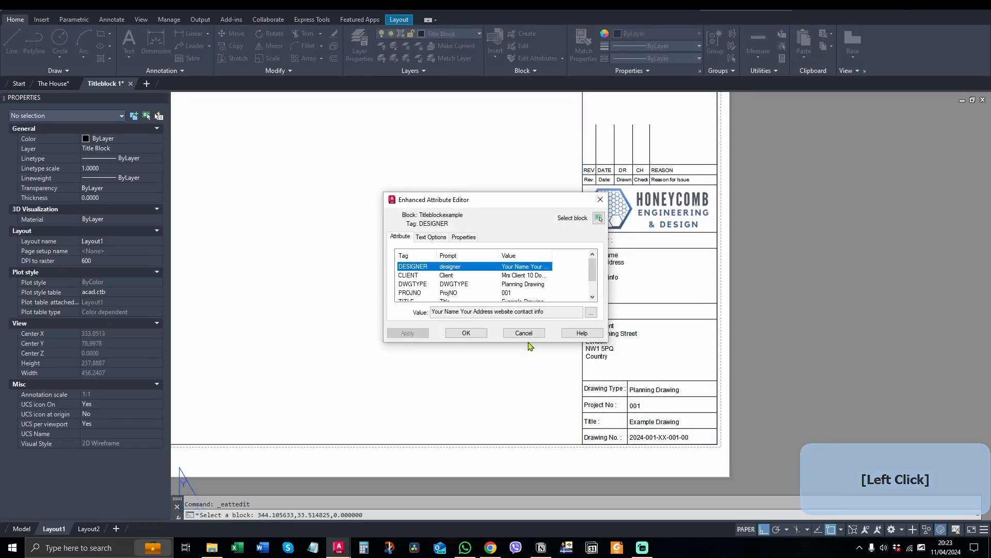
drag(552, 343, 562, 450)
click(453, 278)
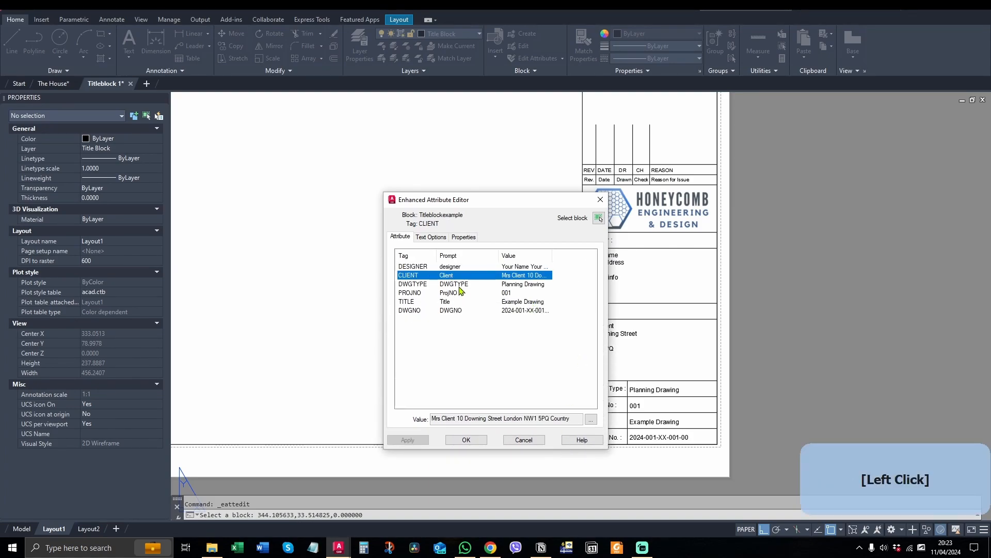
click(523, 293)
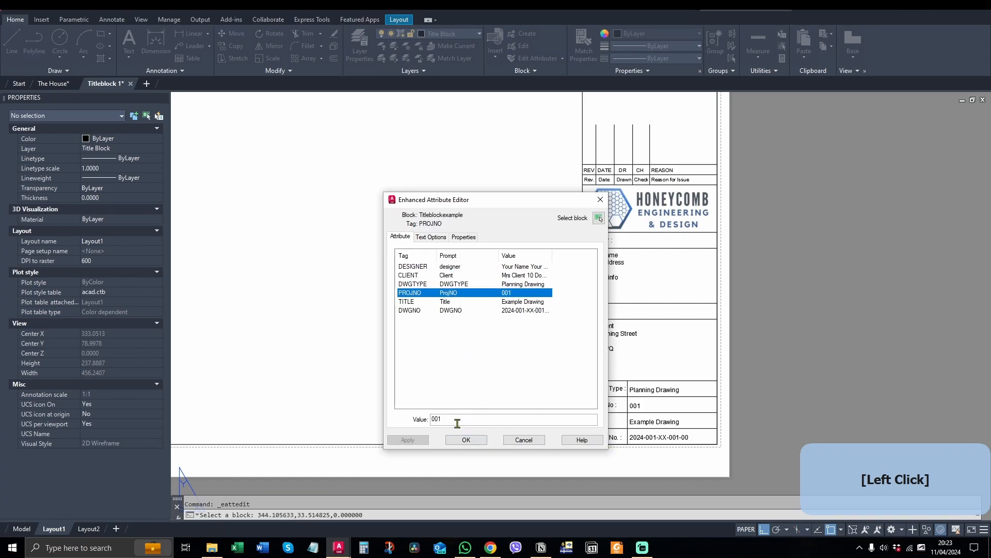
drag(450, 419, 399, 418)
text(1)
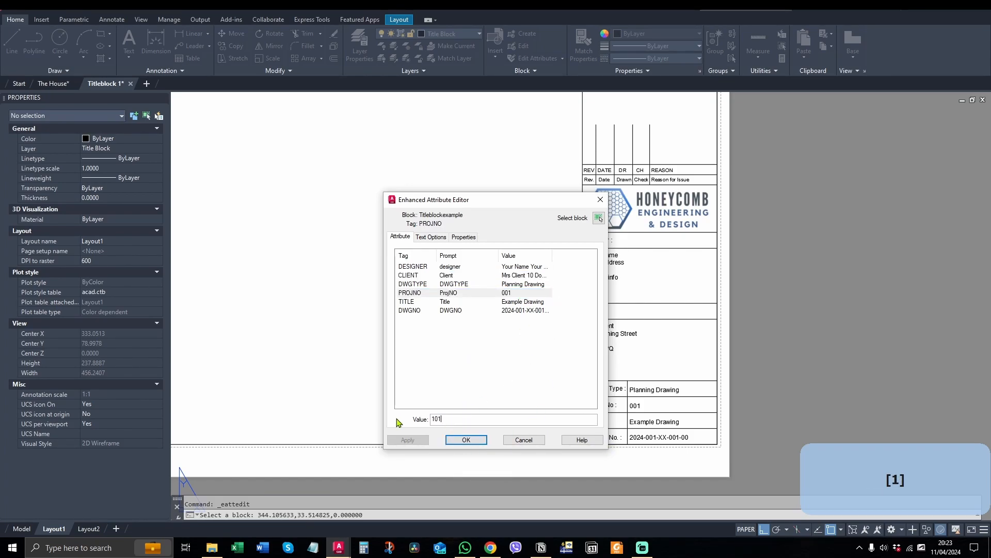
click(467, 439)
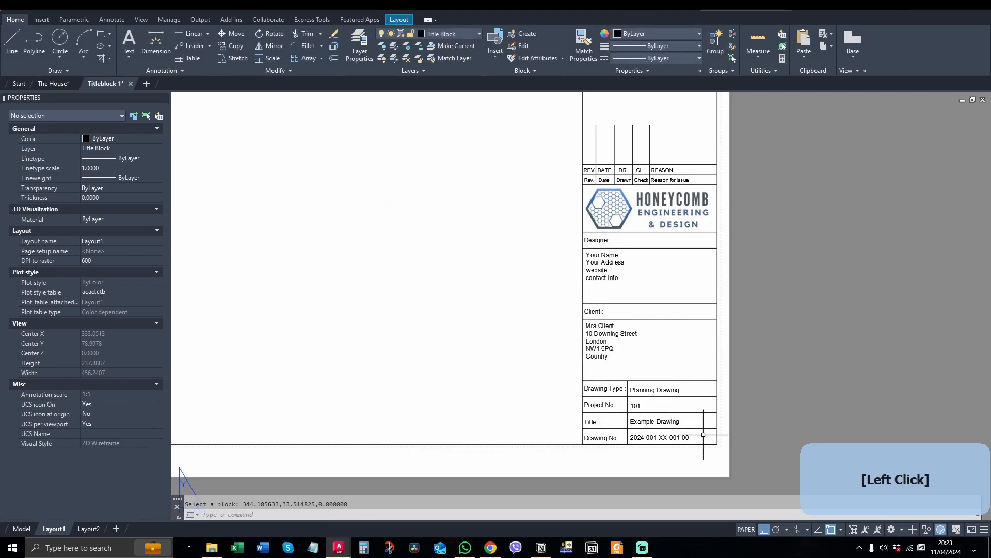
Step: Select the REV, DATE, DR, CH and REASON attributes together with the horizontal line above them
middle_drag(697, 287, 675, 354)
scroll(631, 320, up, 2)
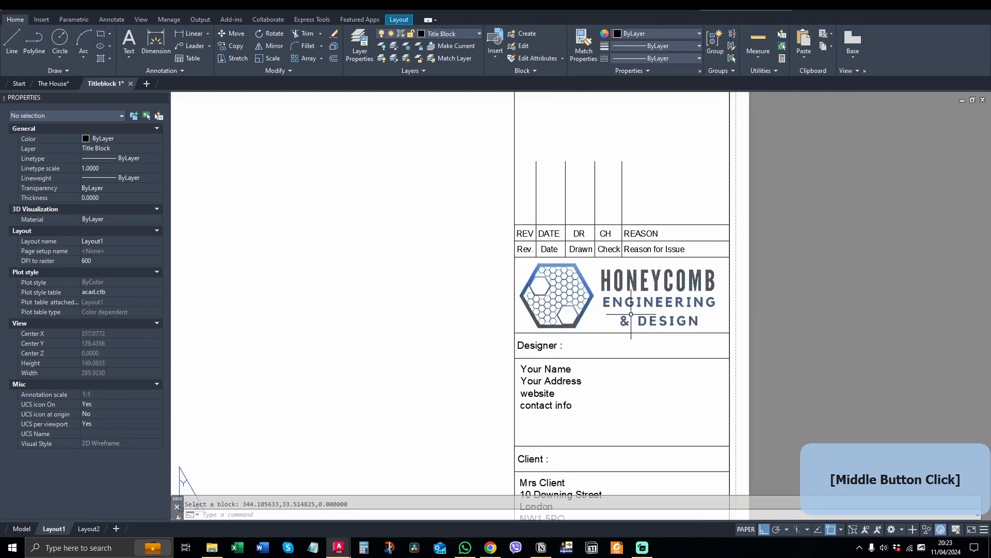
click(736, 206)
click(643, 232)
click(615, 205)
click(604, 233)
click(591, 214)
click(579, 235)
click(562, 215)
click(551, 233)
click(532, 209)
click(521, 232)
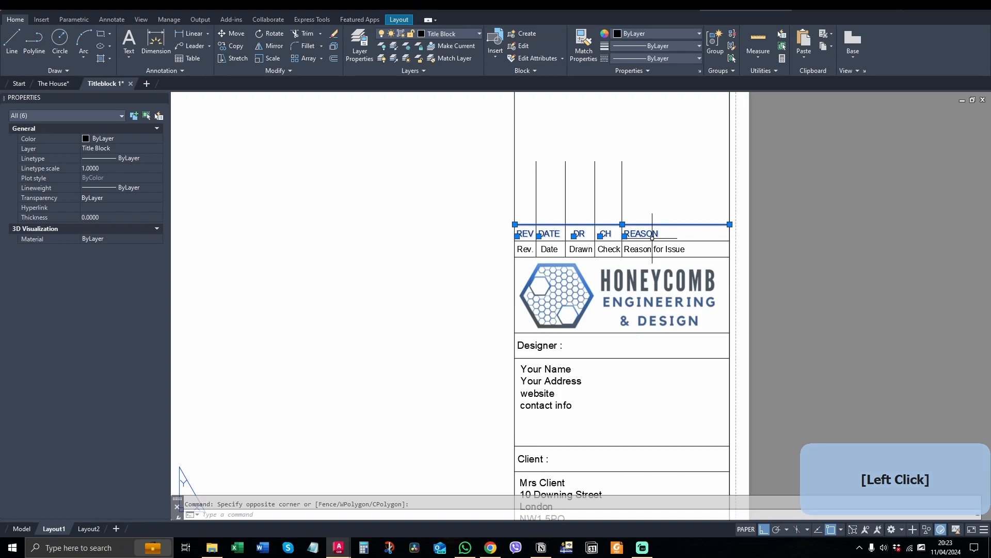
Step: Define the selected revision row as a block named drgcontrol, with its base point at the row's lower-left corner
text(block)
key(Return)
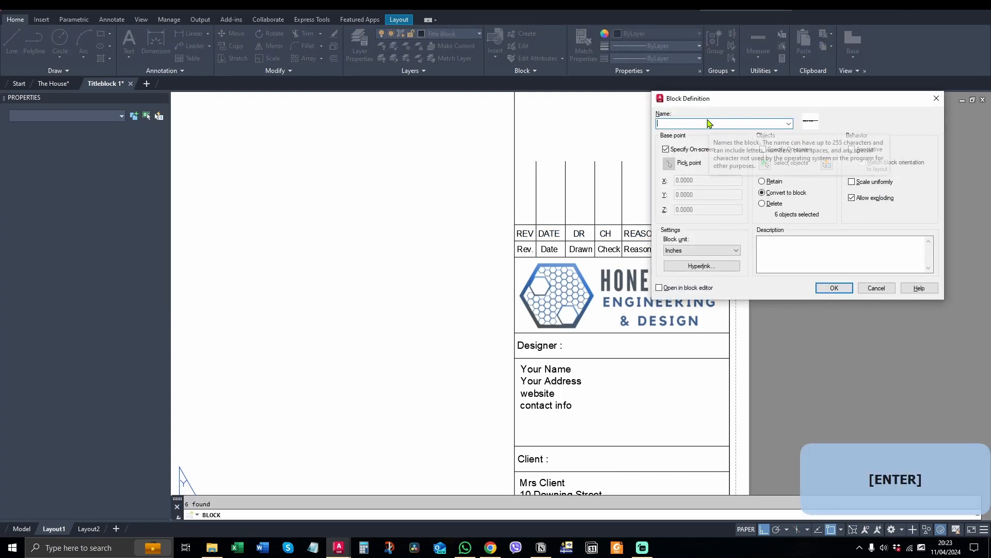
text(drgcontrol)
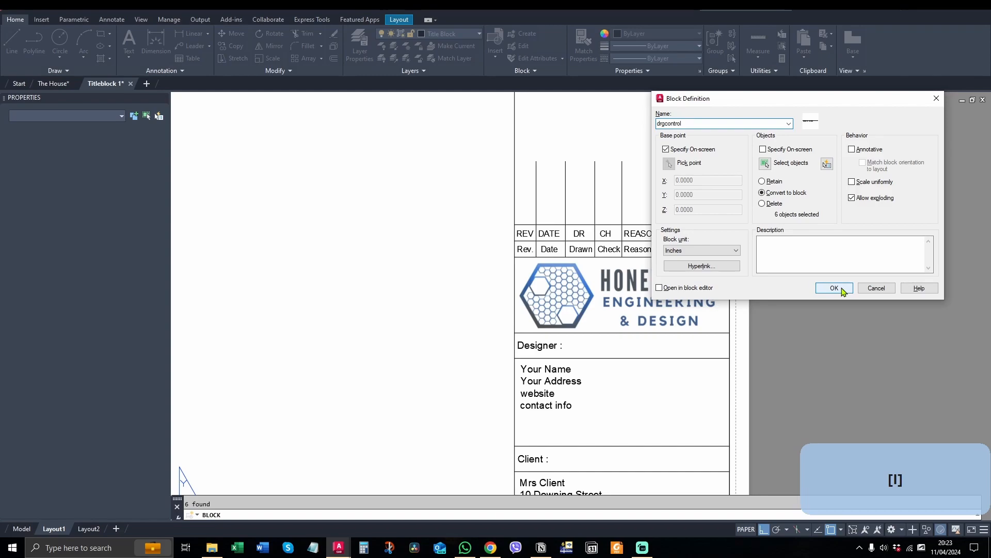
click(834, 288)
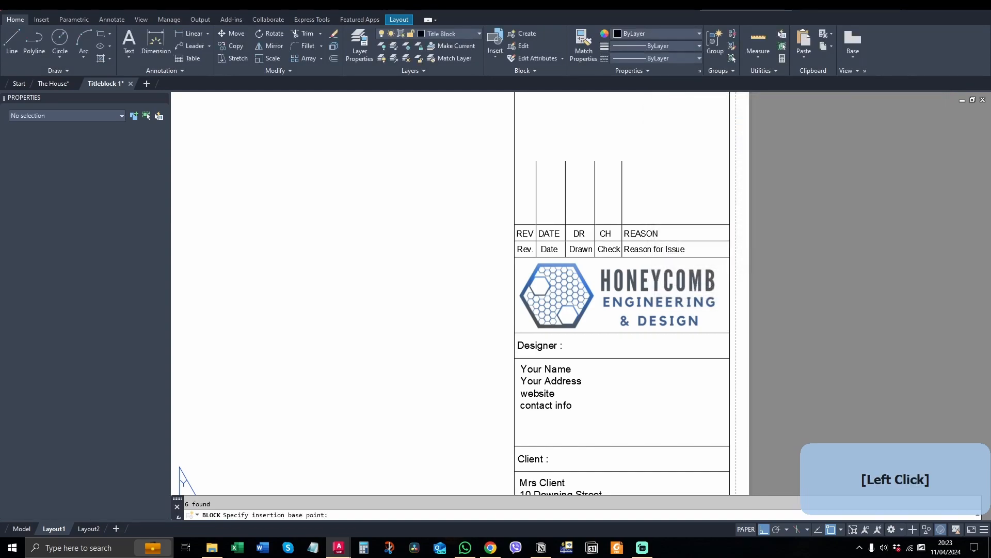
click(515, 240)
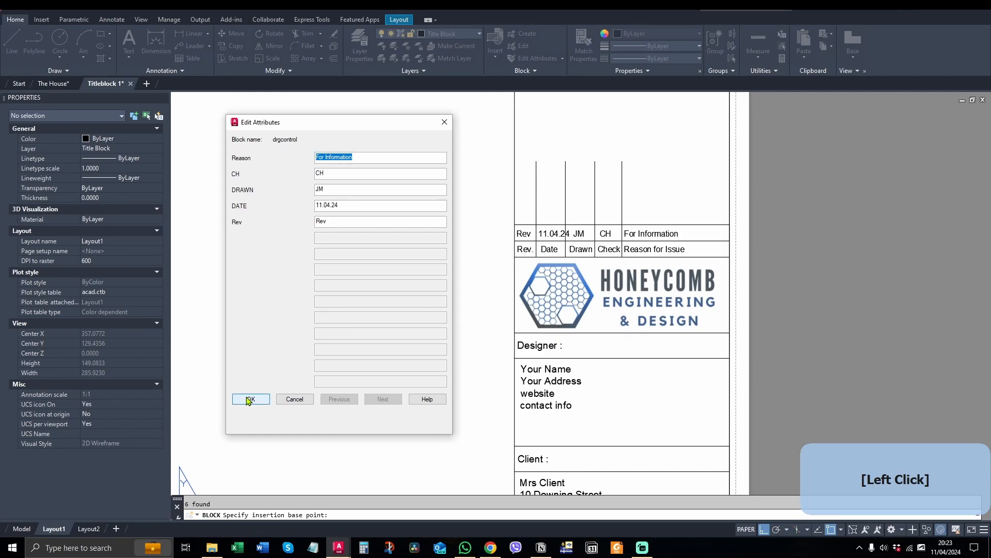
Step: Set the revision row's Rev attribute to P01 and accept the remaining attribute defaults
click(330, 221)
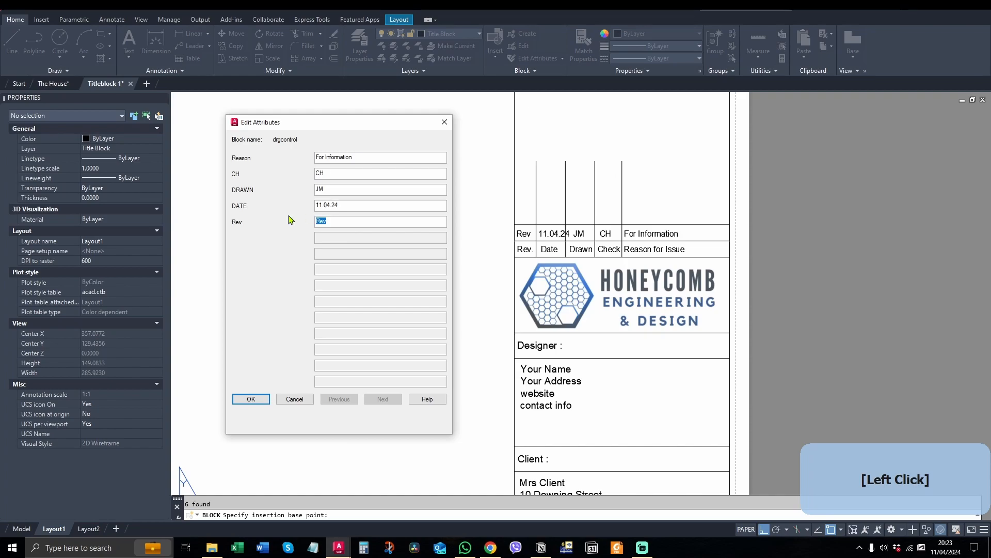
key(shift)
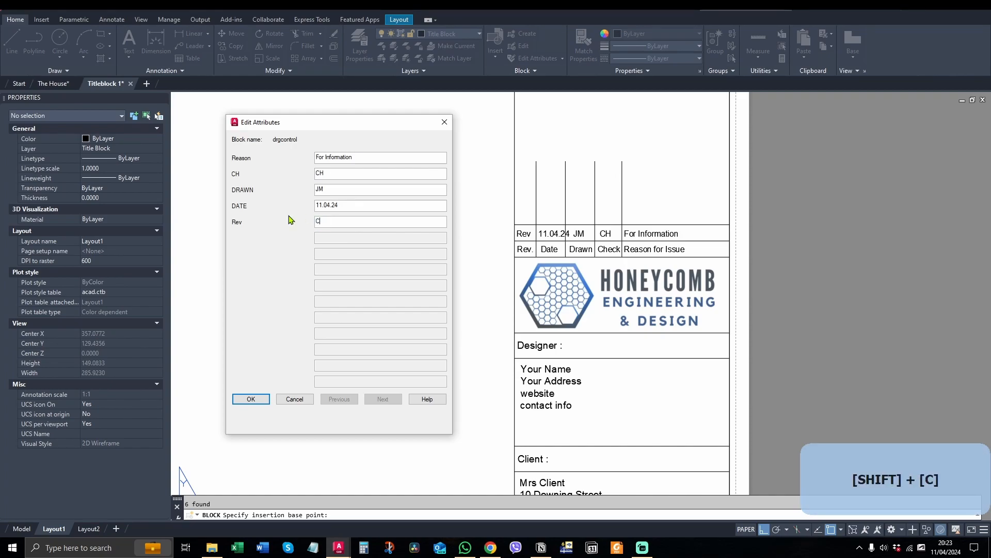
key(BackSpace)
text(P01)
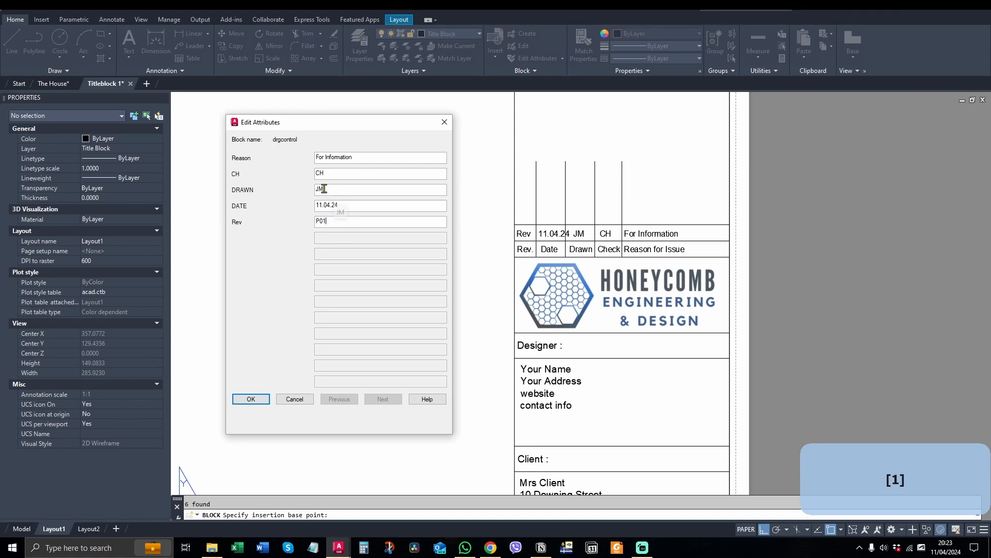
click(251, 399)
Step: Open the Titleblockexample block in the Block Editor
scroll(578, 222, up, 4)
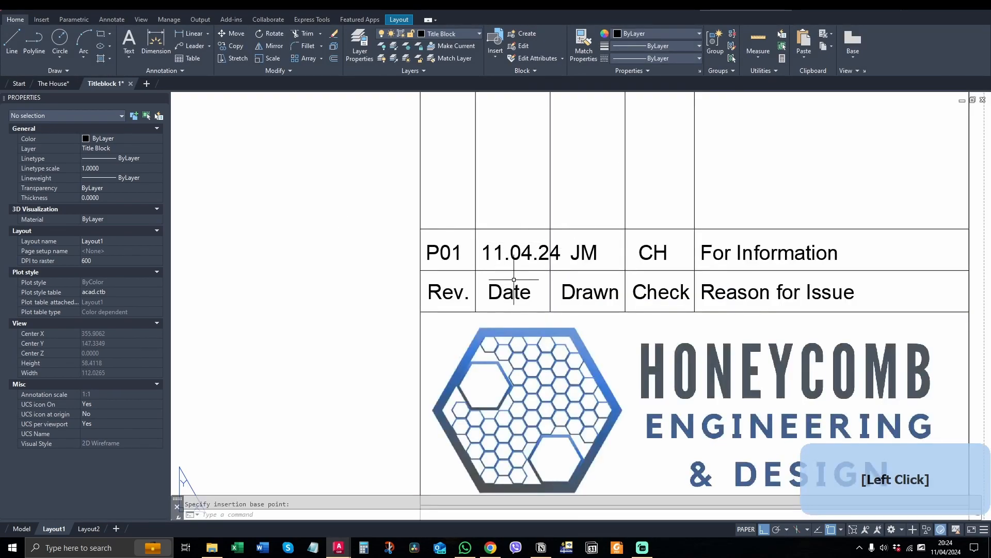
scroll(496, 299, down, 2)
scroll(568, 253, up, 2)
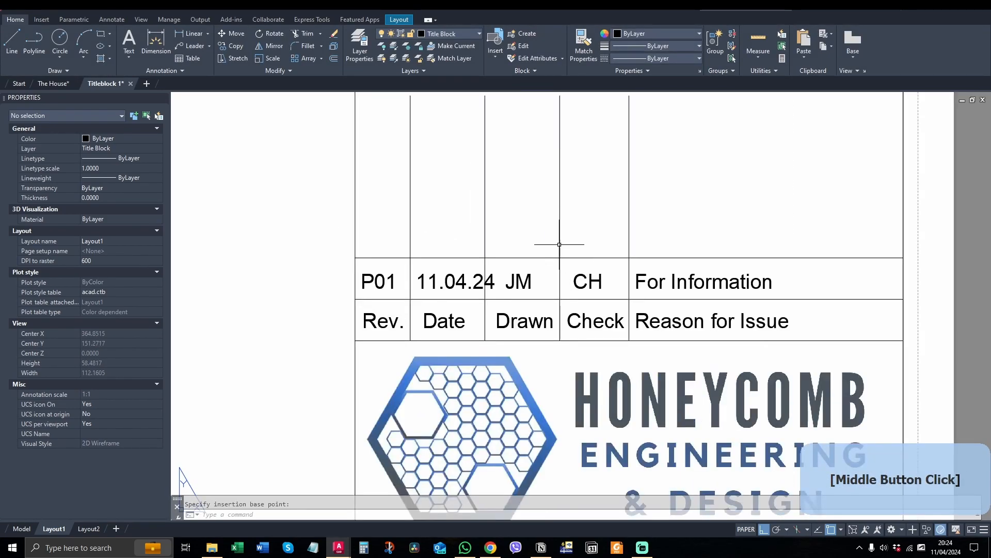
click(485, 244)
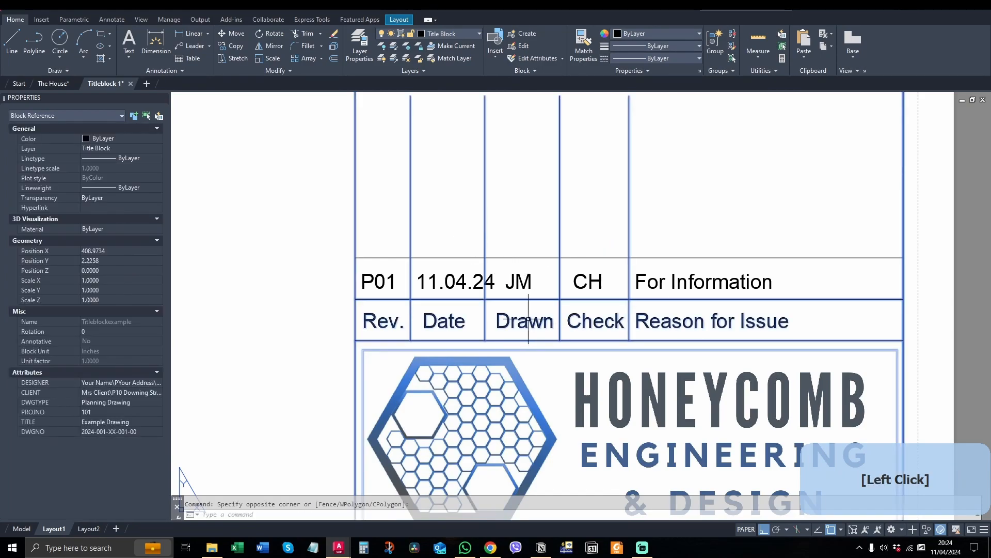
scroll(528, 318, down, 4)
scroll(509, 337, up, 2)
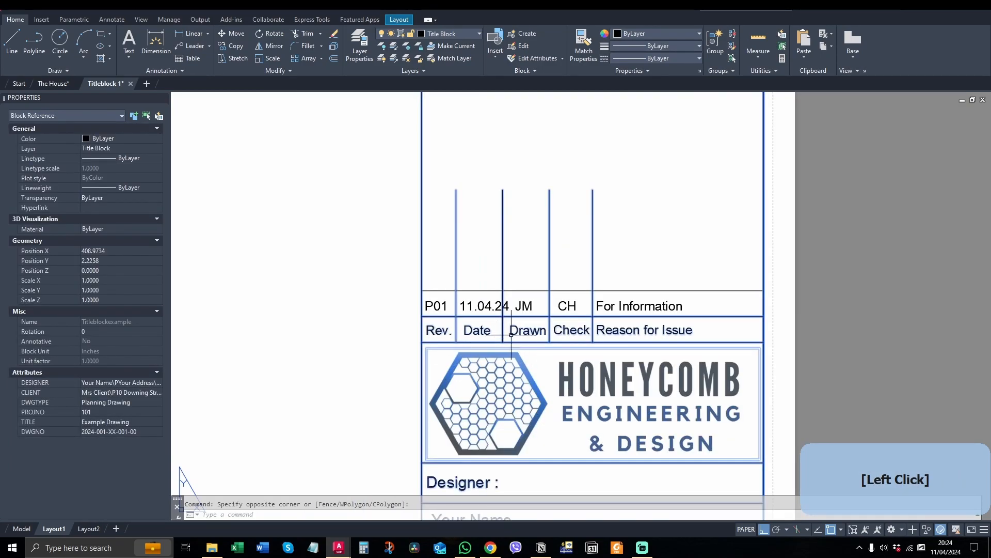
scroll(474, 330, up, 2)
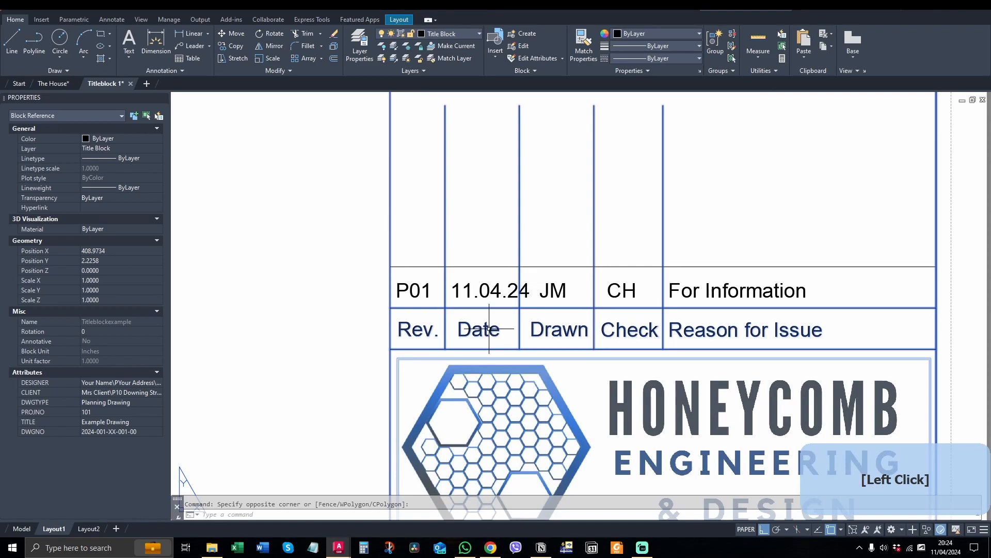
scroll(625, 305, down, 2)
scroll(628, 302, up, 2)
scroll(628, 302, down, 2)
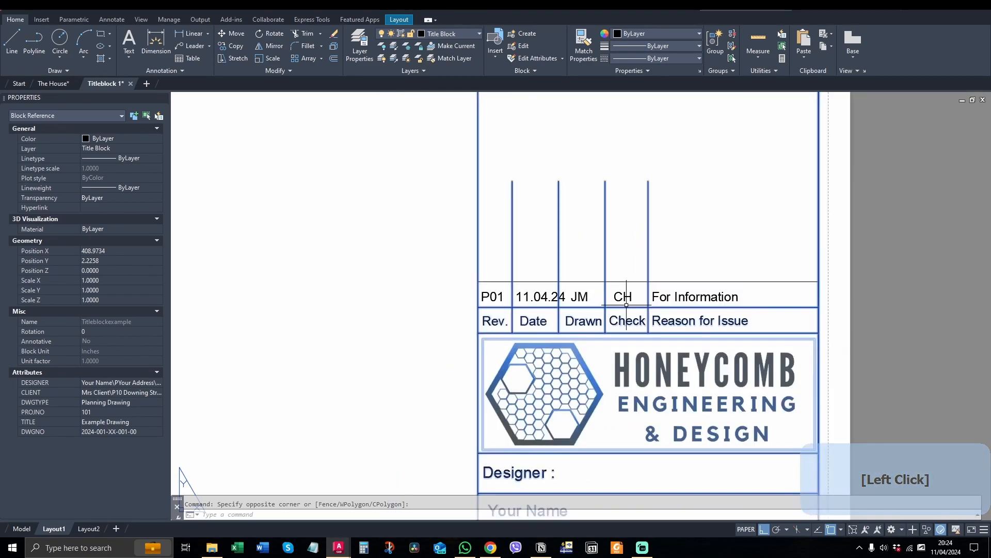
middle_drag(617, 239, 594, 222)
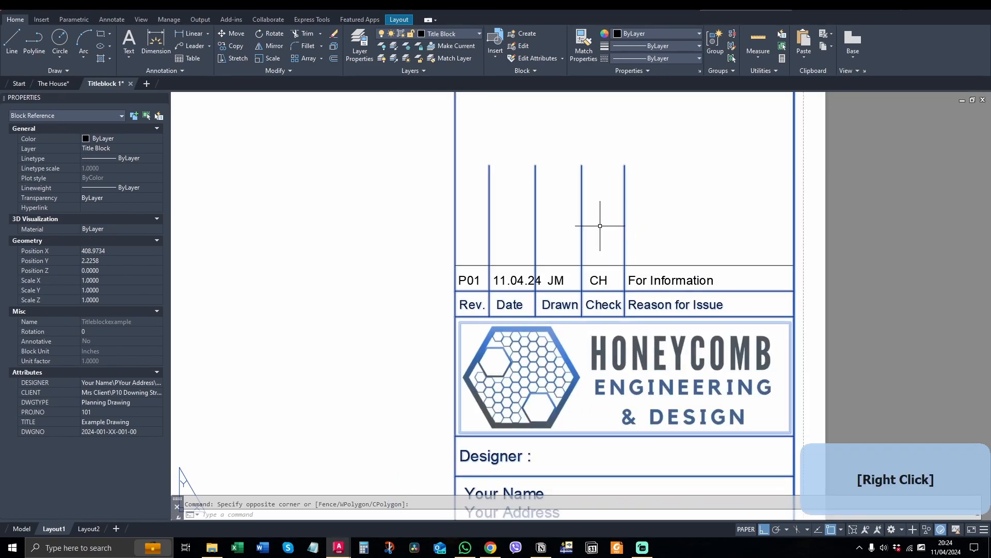
right_click(641, 213)
click(692, 258)
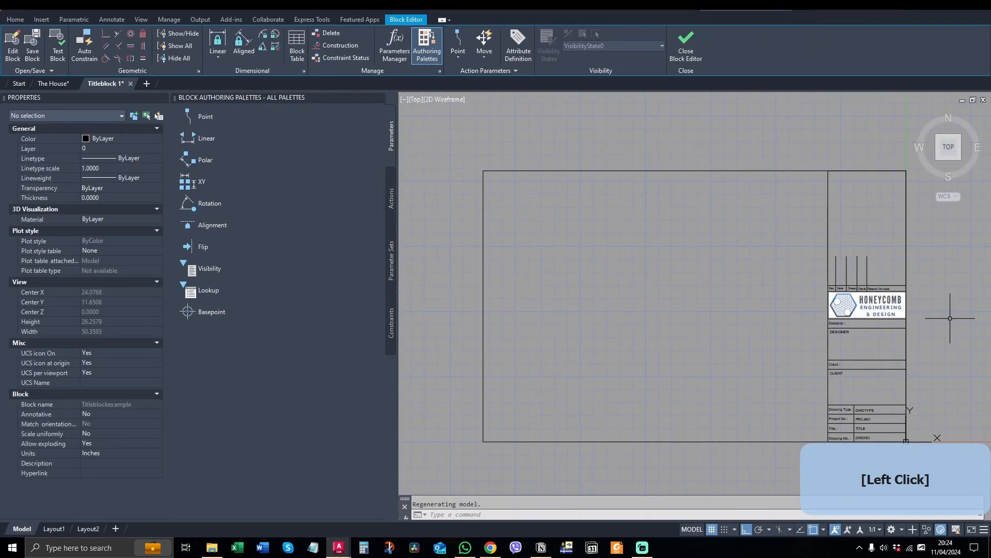
Step: Move the Drawn, Check and Reason for Issue headings and their three dividing lines about 2.3 units right, saving the changes to Titleblockexample
middle_drag(947, 315, 761, 278)
scroll(666, 240, up, 4)
scroll(639, 260, down, 2)
scroll(663, 251, up, 2)
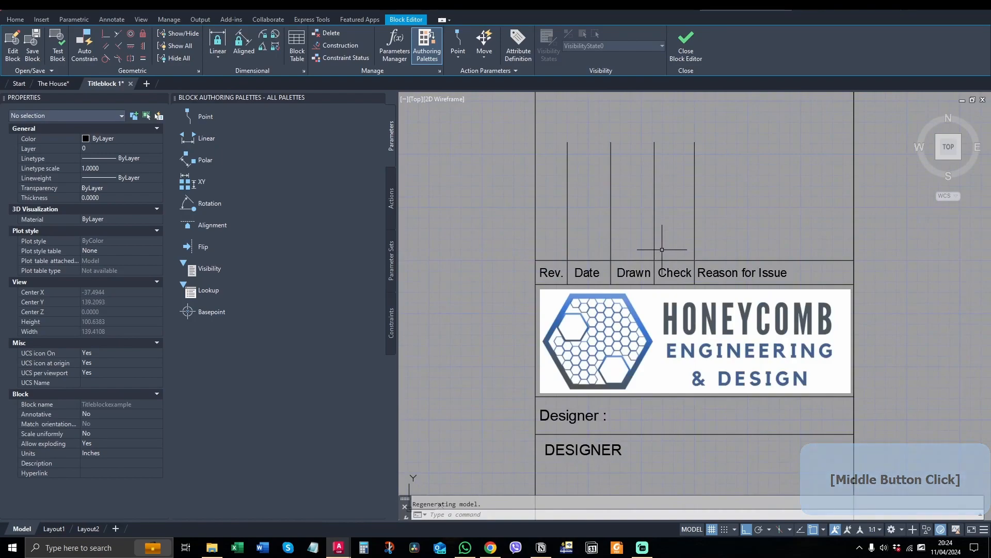
scroll(733, 248, up, 2)
click(759, 281)
click(623, 283)
click(585, 286)
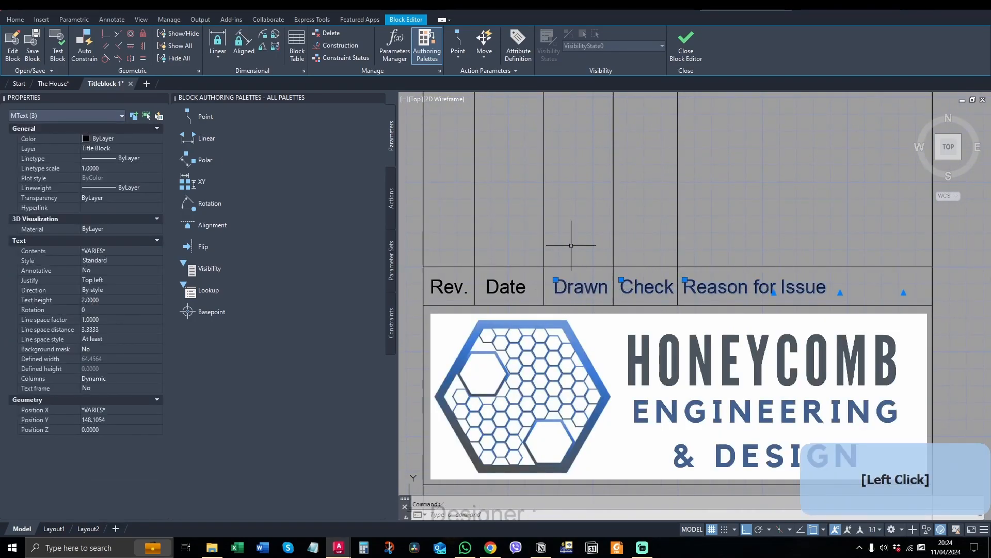
click(543, 242)
click(634, 248)
click(595, 252)
click(678, 237)
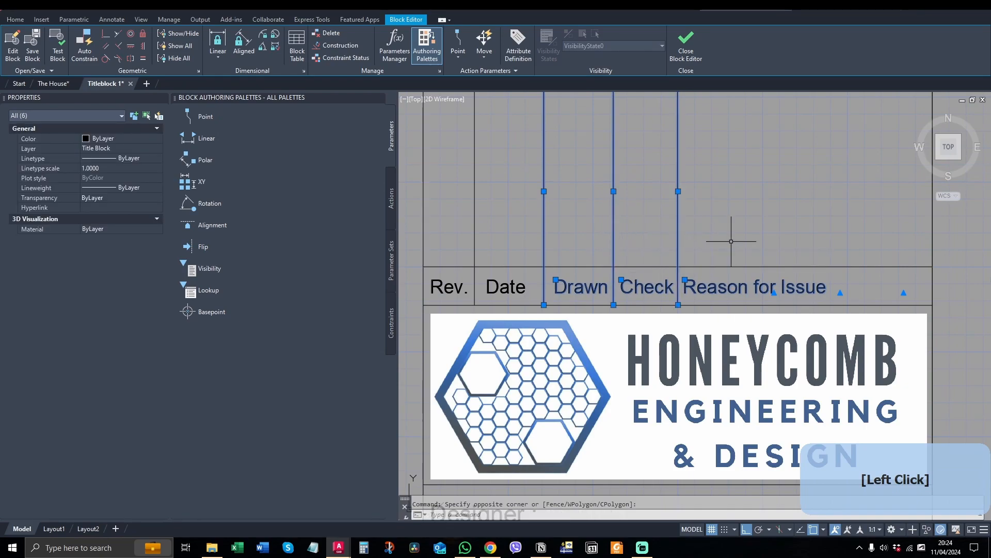
text(m)
key(space)
click(737, 236)
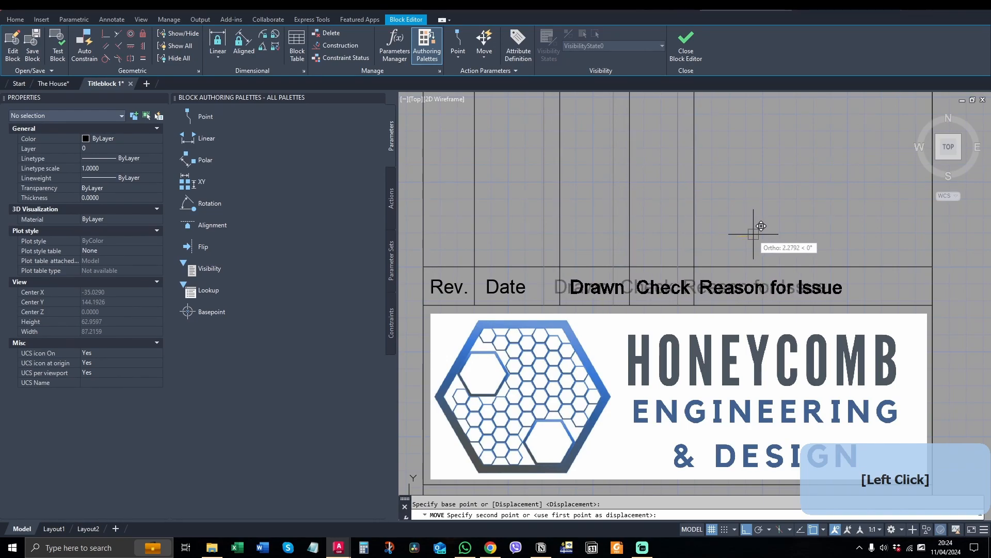
click(753, 234)
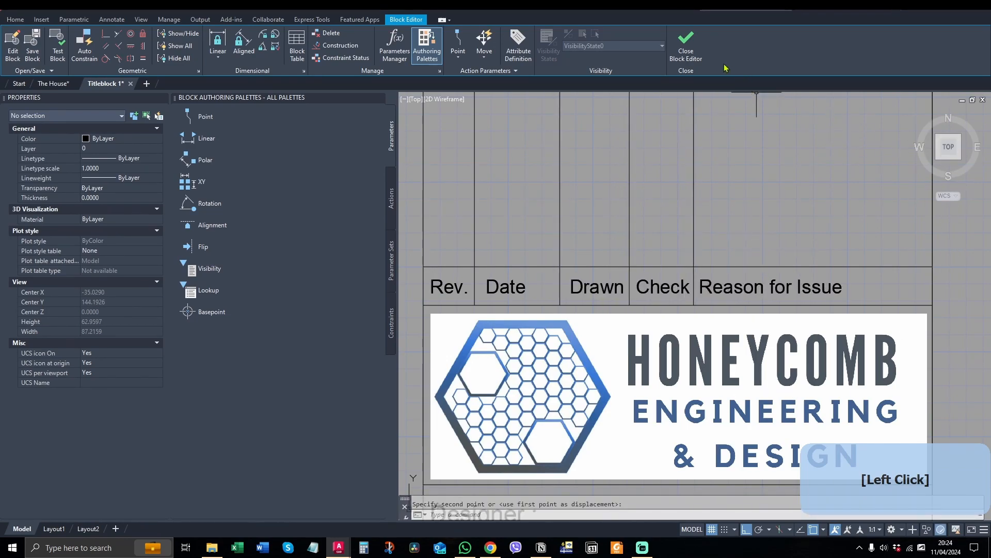
click(686, 46)
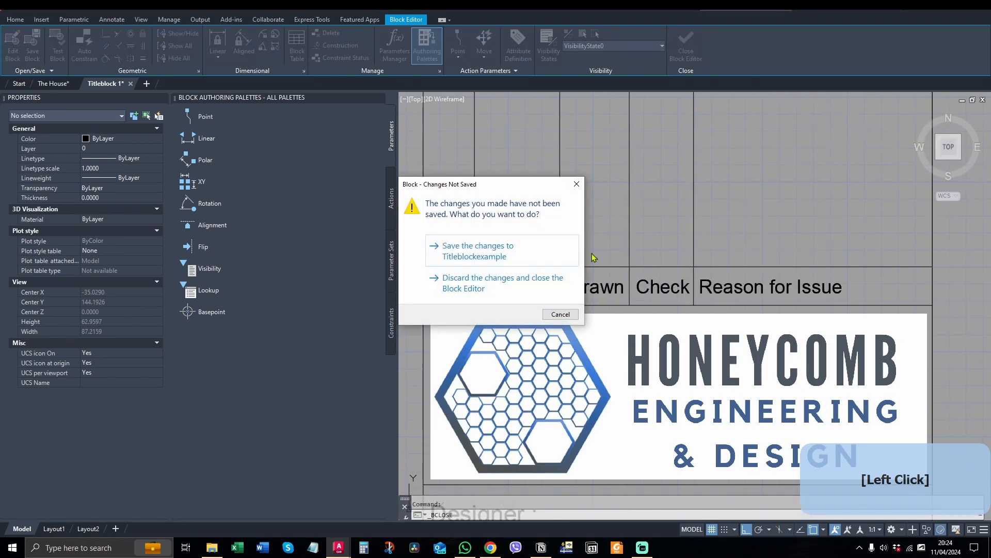
click(492, 260)
Step: Open the drgcontrol revision row block for in-place editing
scroll(581, 349, up, 3)
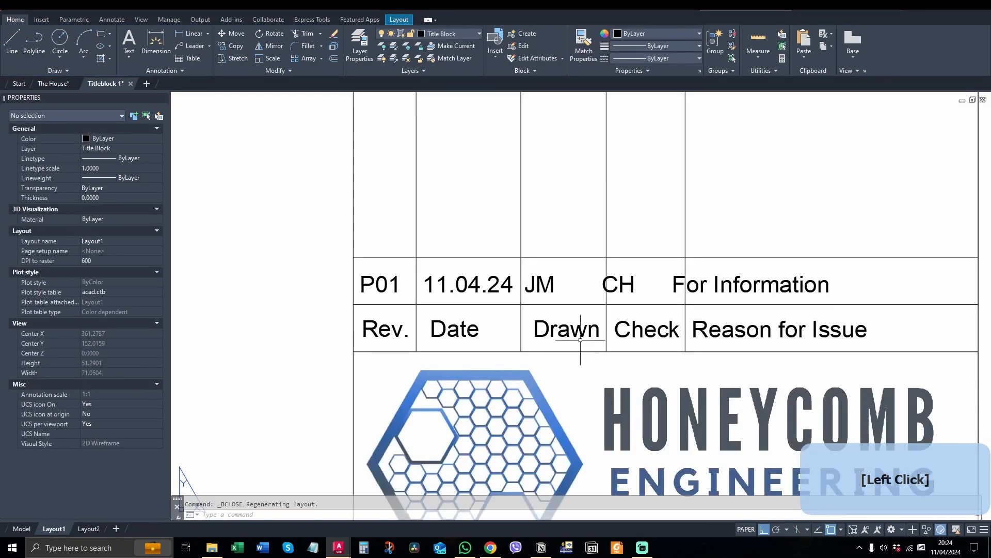
click(549, 287)
right_click(550, 290)
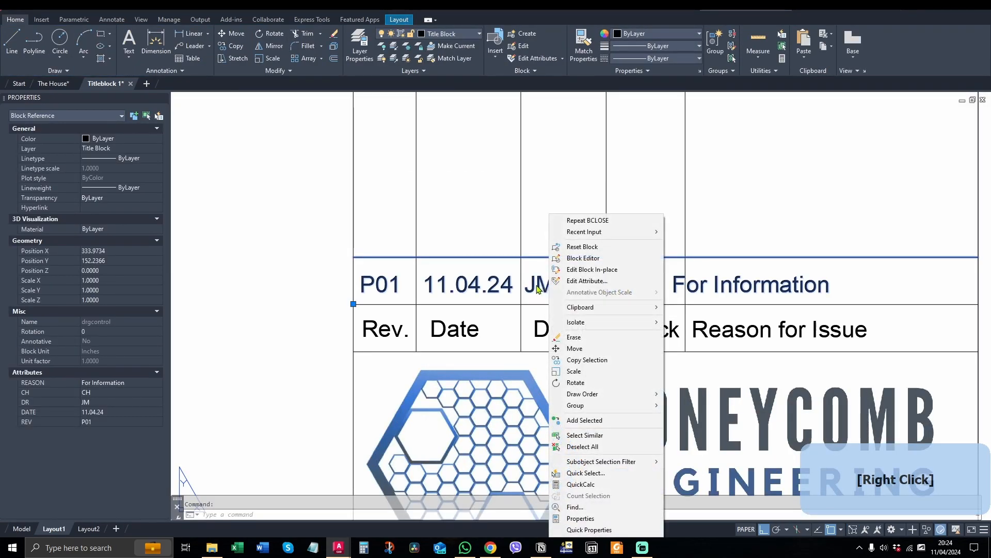
click(583, 275)
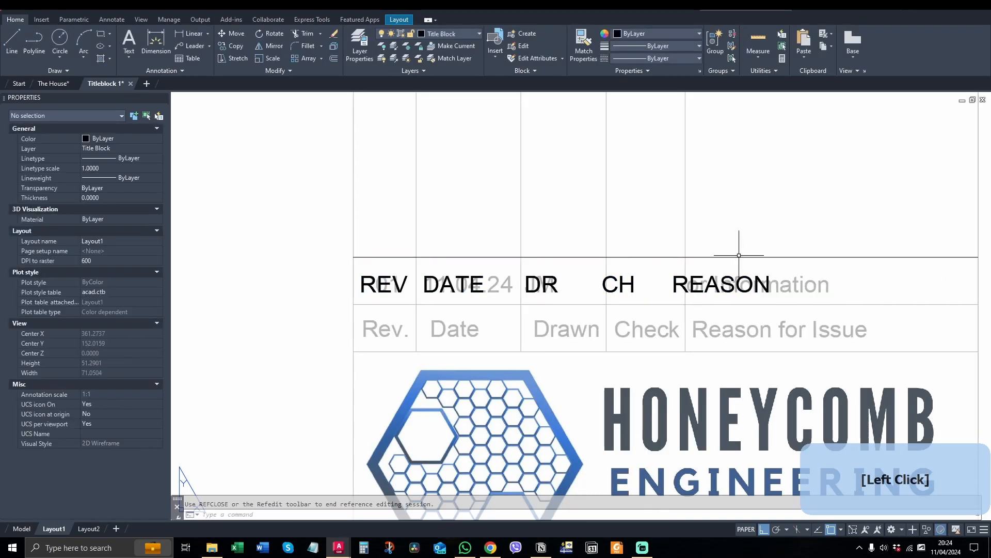
Step: Move the DR, CH and REASON attributes right together to sit within their columns, and save the reference edits
click(719, 279)
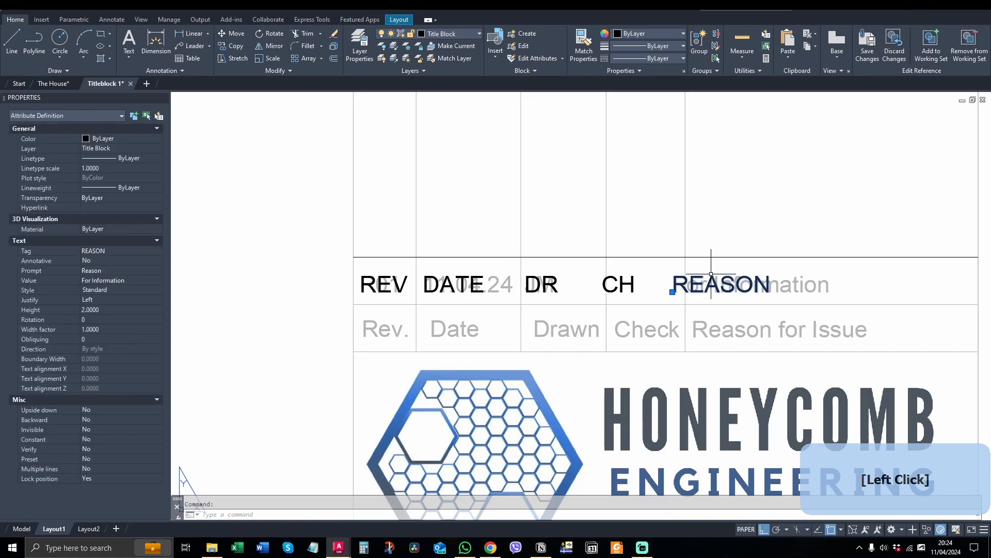
click(628, 280)
click(552, 282)
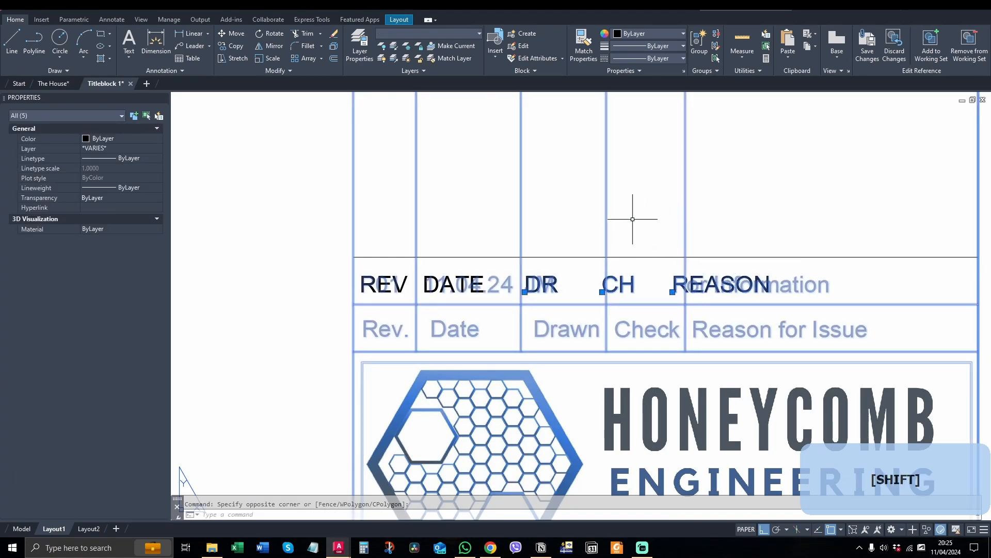
key(Escape)
click(671, 283)
click(622, 284)
click(539, 284)
key(m)
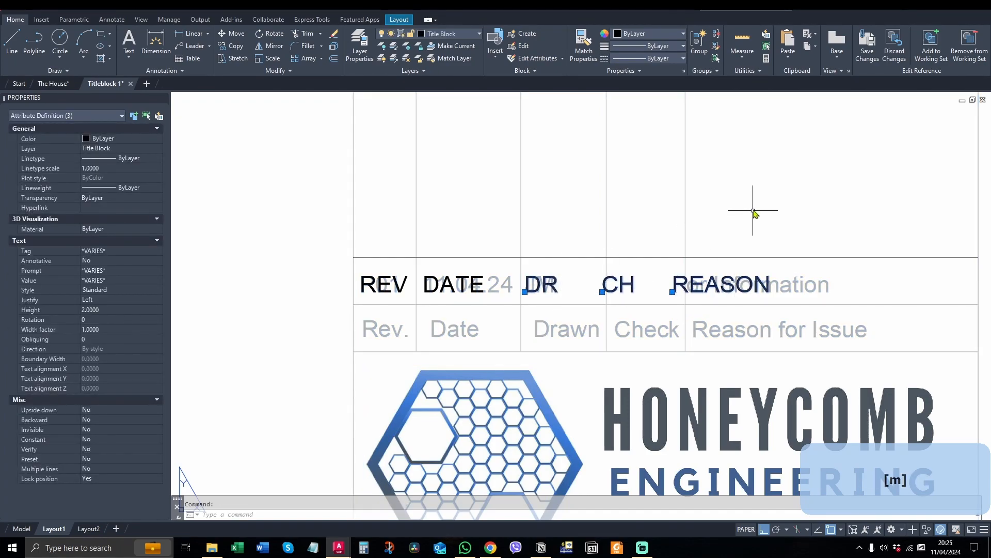
key(space)
click(752, 192)
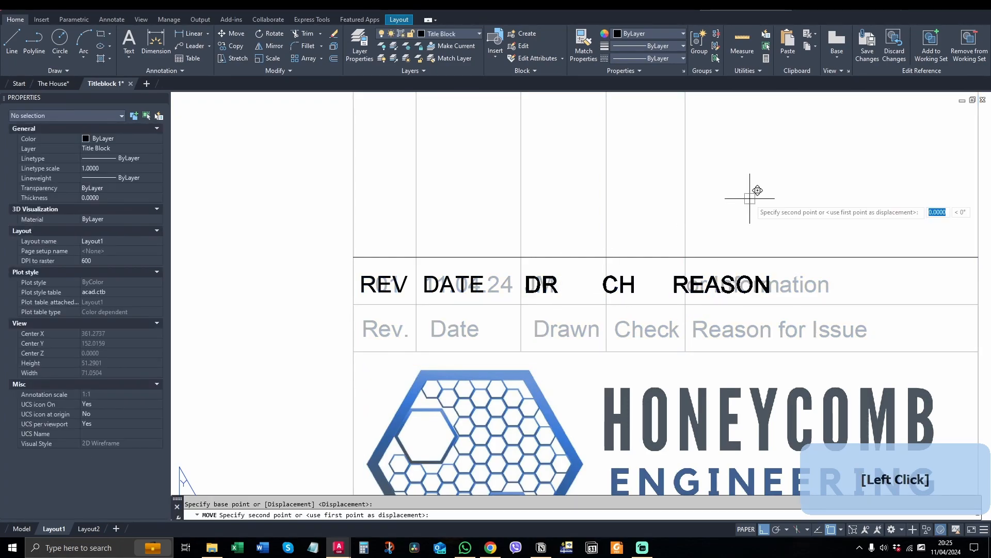
click(777, 200)
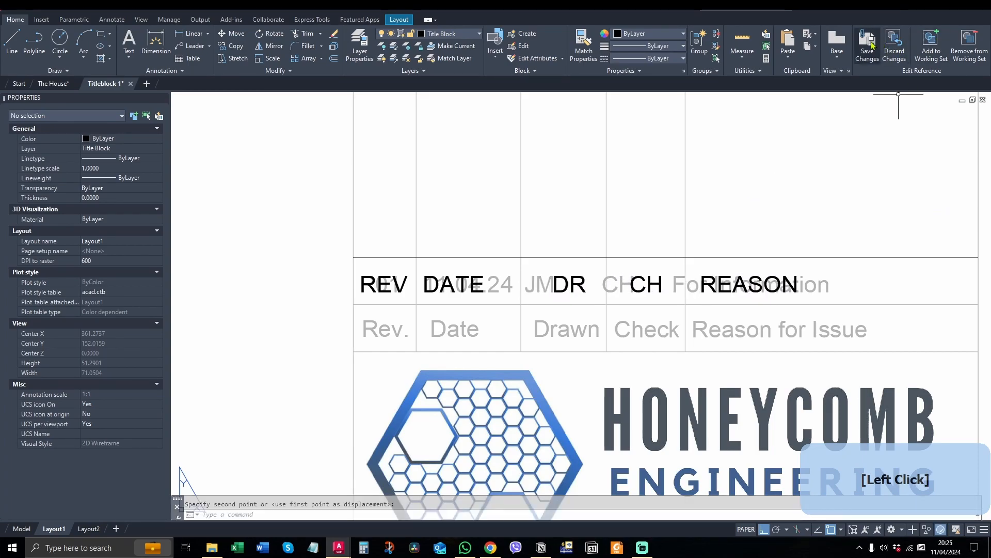
click(869, 42)
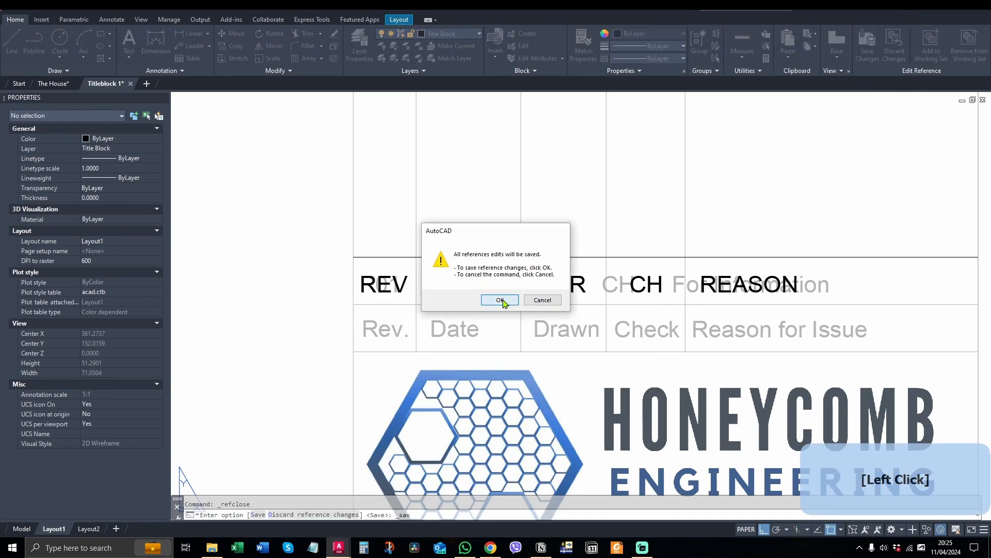
click(500, 300)
Step: Explode the revision row block into its separate attributes and line
click(624, 282)
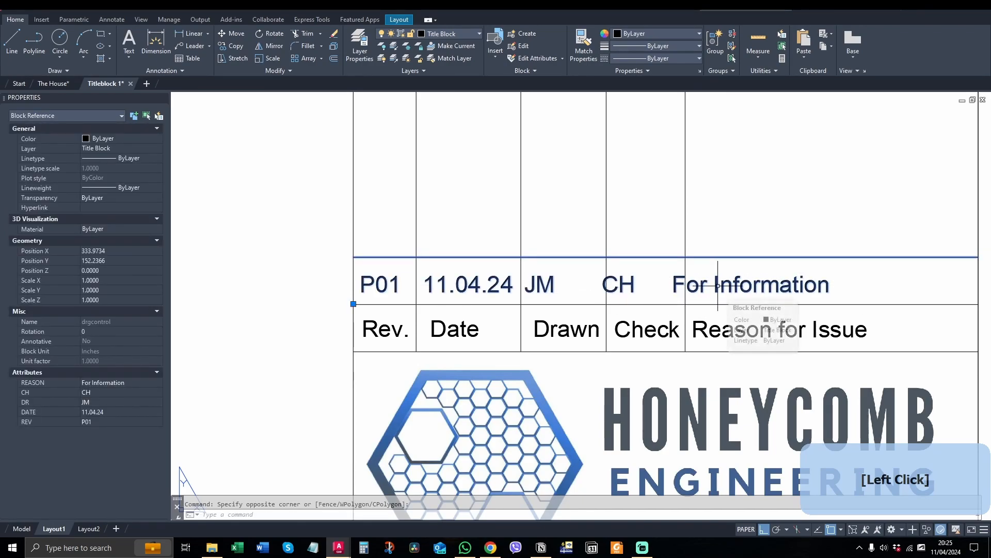
text(x)
key(space)
key(Escape)
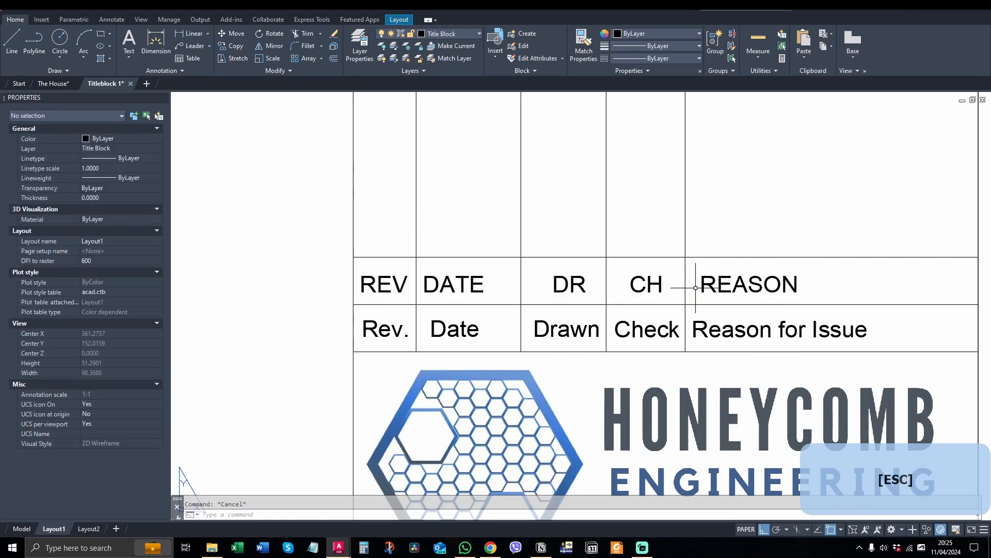
Step: Define the five revision attributes and the line above as block jhgvjhgvhjgc, based at the row's lower-left corner, accepting the default attribute values
click(861, 232)
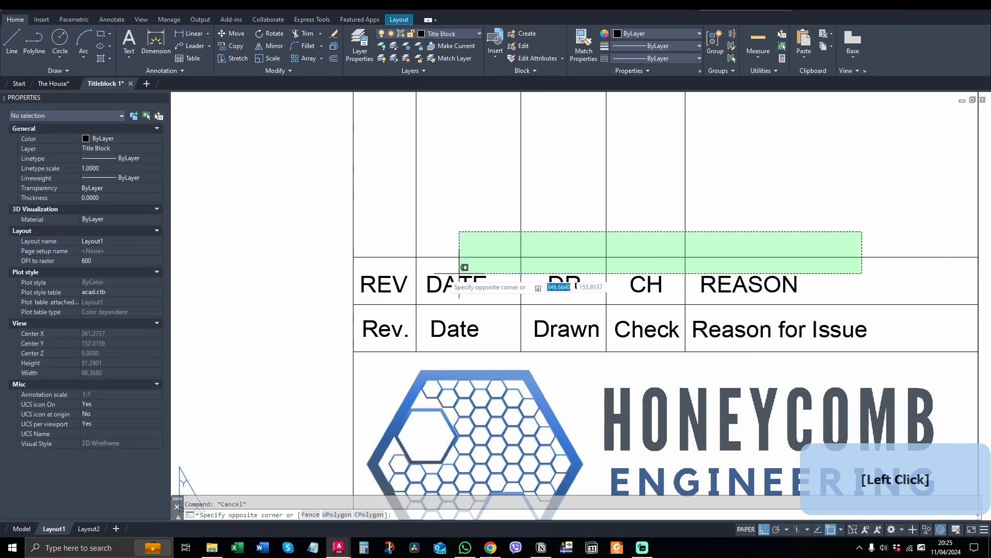
click(364, 299)
shift+click(767, 186)
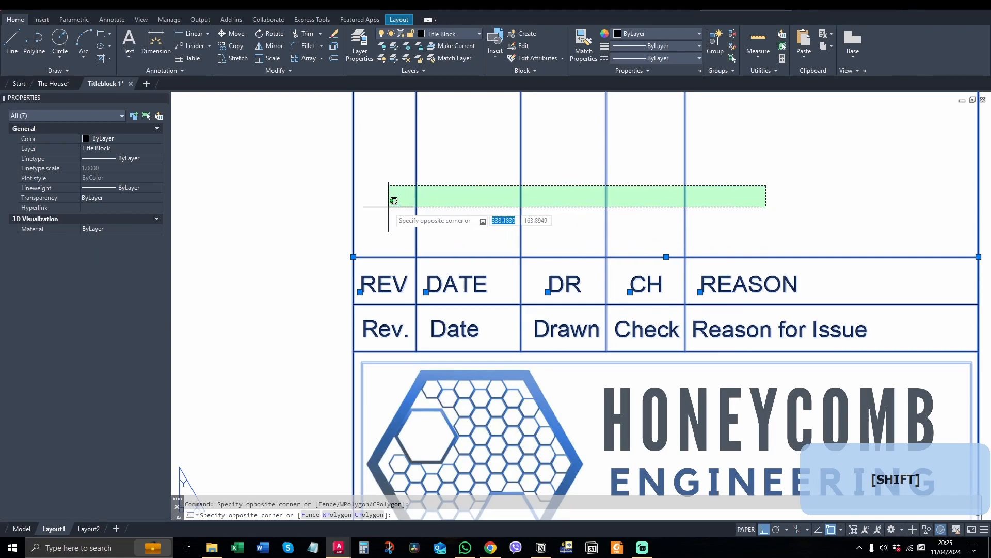
shift+click(388, 201)
scroll(592, 293, down, 5)
scroll(594, 292, up, 3)
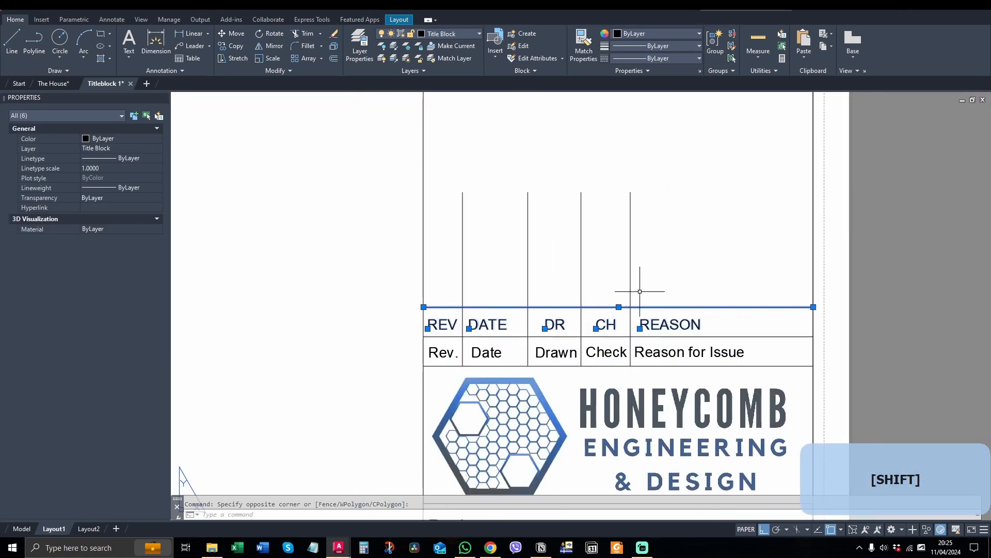
text(bl)
key(Return)
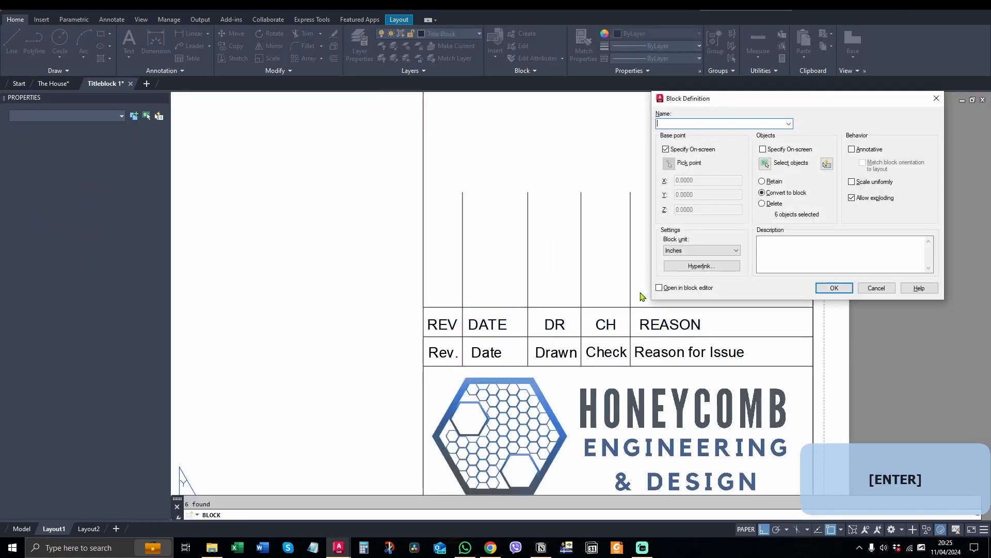
text(jhgvjhgvhjgc)
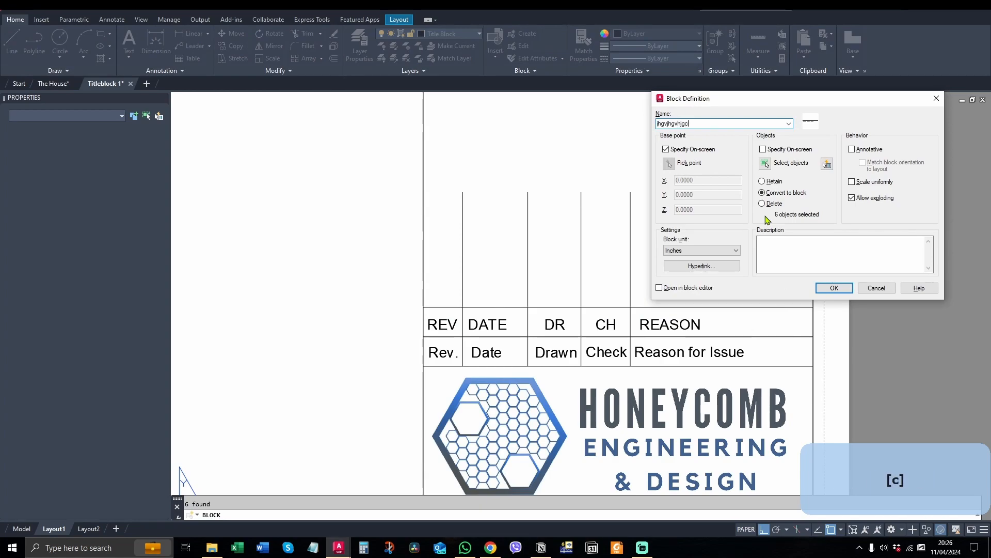
click(834, 288)
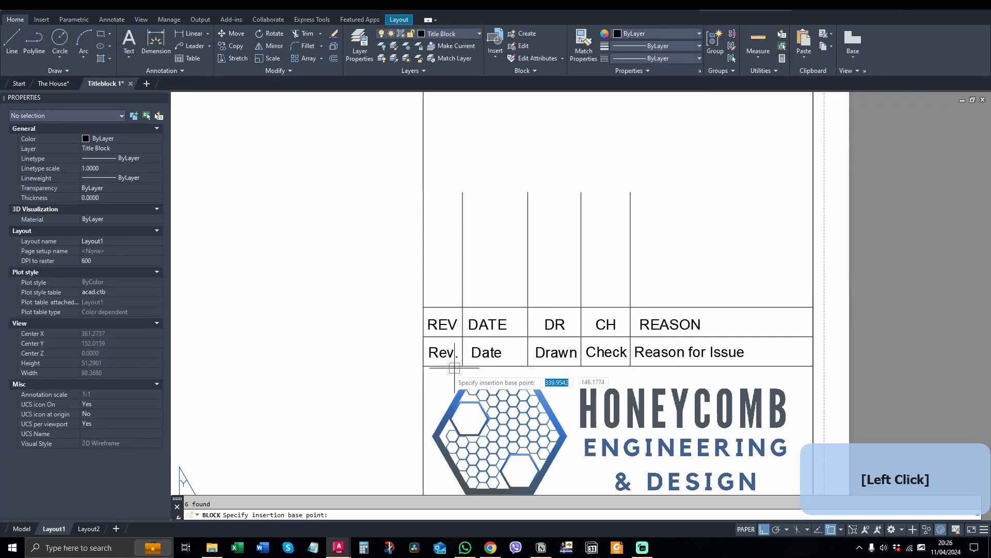
click(423, 341)
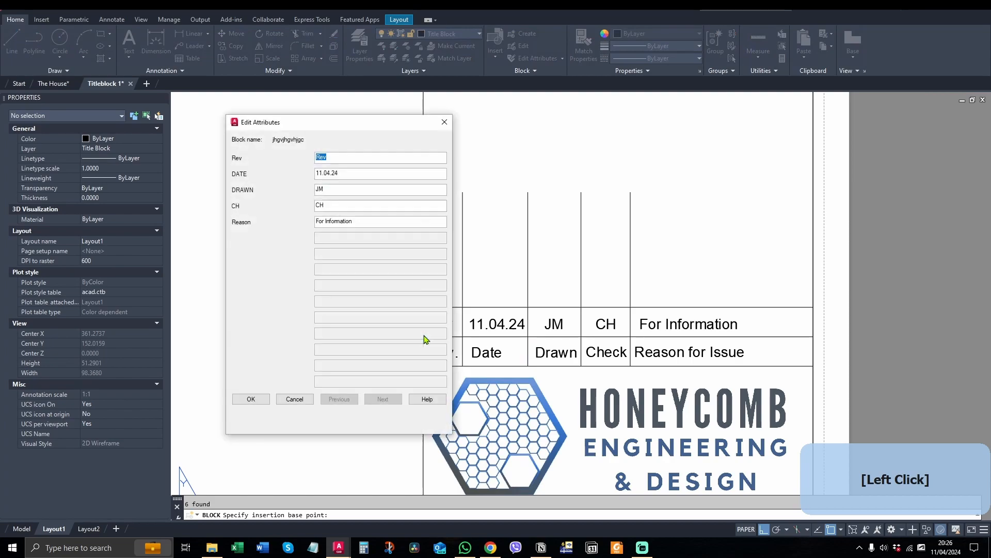
click(251, 400)
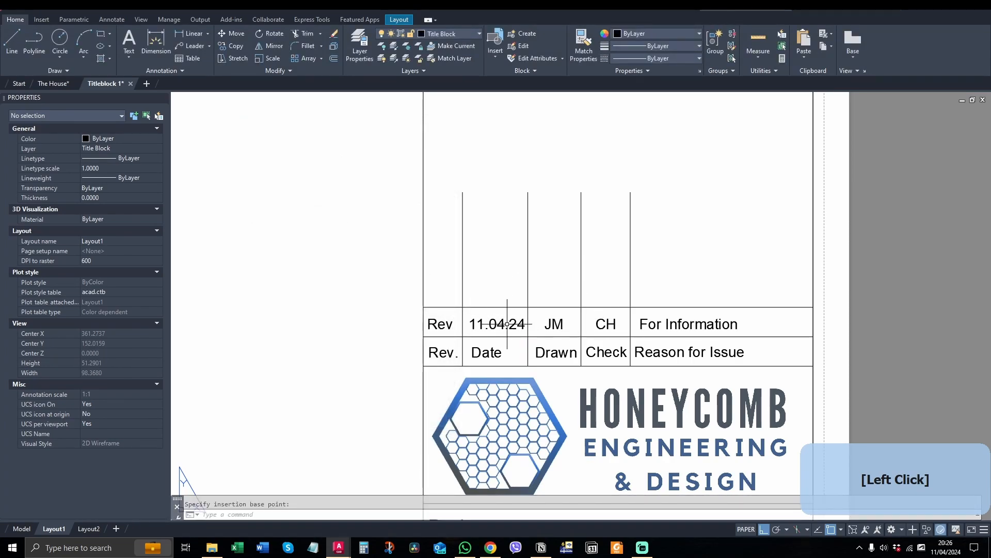
Step: Examine the title block's designer, client and drawing information fields within the whole sheet
click(737, 348)
scroll(737, 349, down, 8)
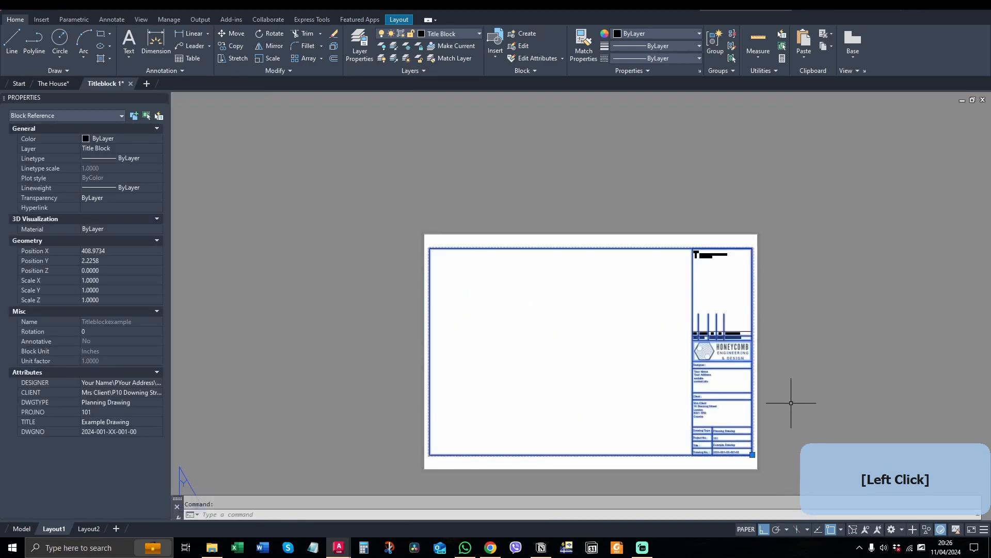
scroll(712, 436, up, 6)
double_click(563, 223)
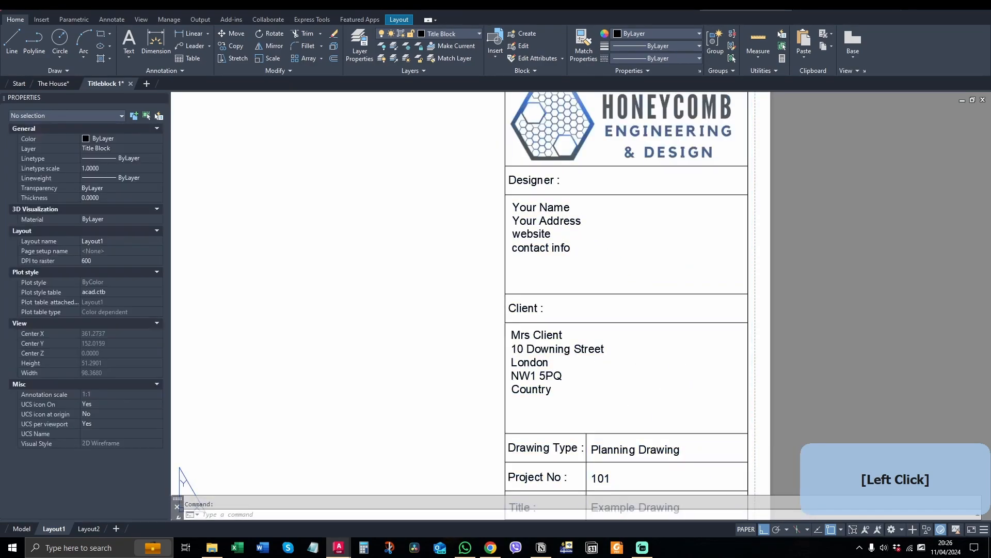
click(523, 440)
scroll(627, 321, down, 4)
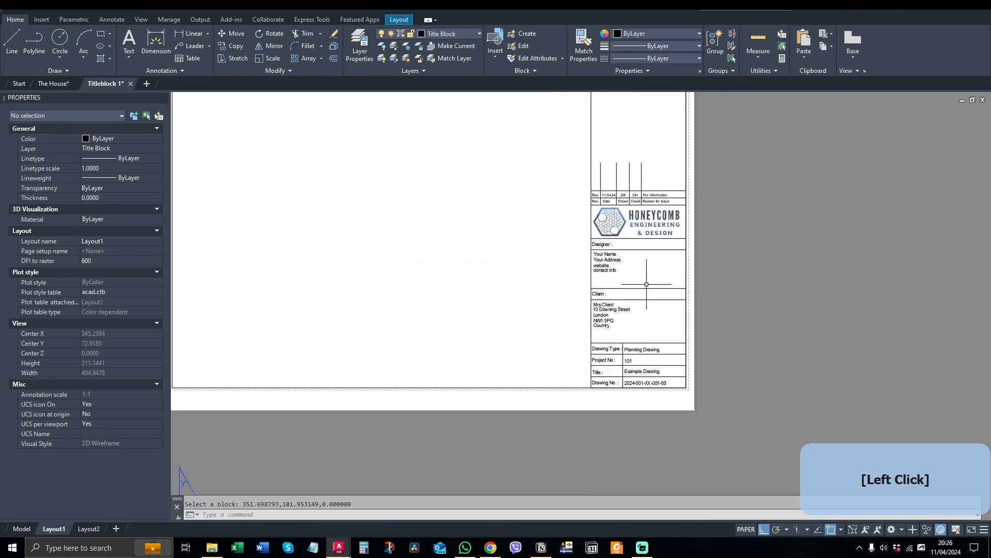
key(Escape)
middle_drag(663, 298, 682, 337)
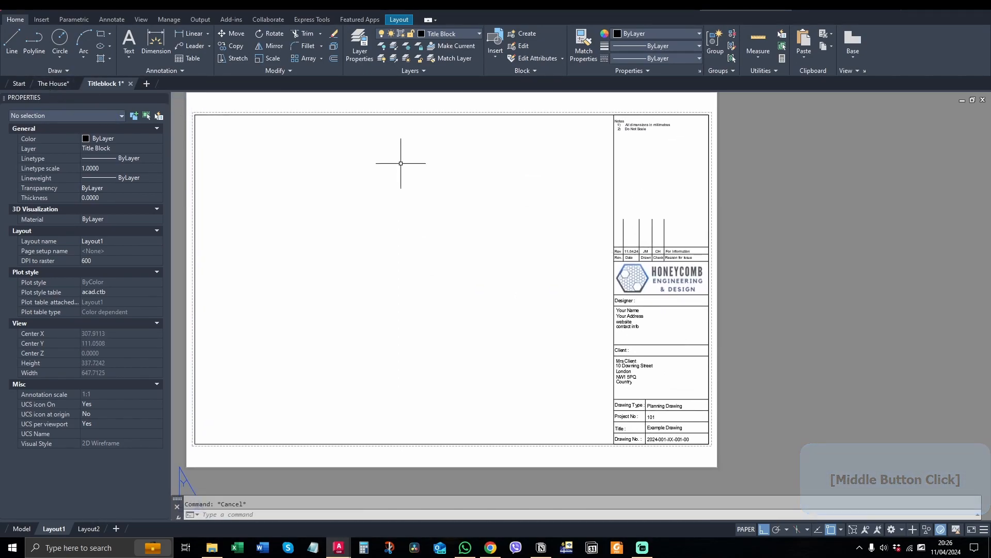
Step: Make the Viewports layer current and start the VIEWPORTS command
click(464, 34)
click(408, 46)
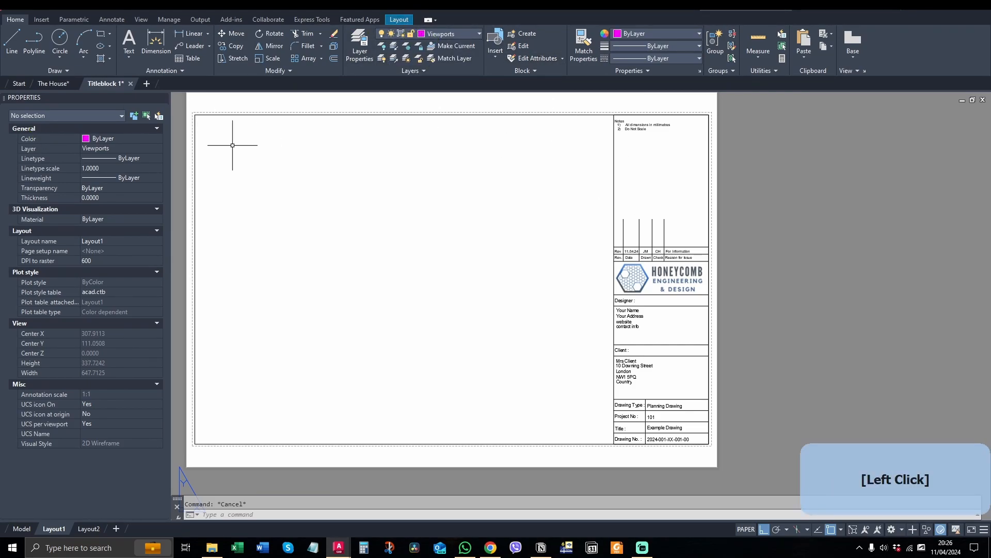
text(viewport)
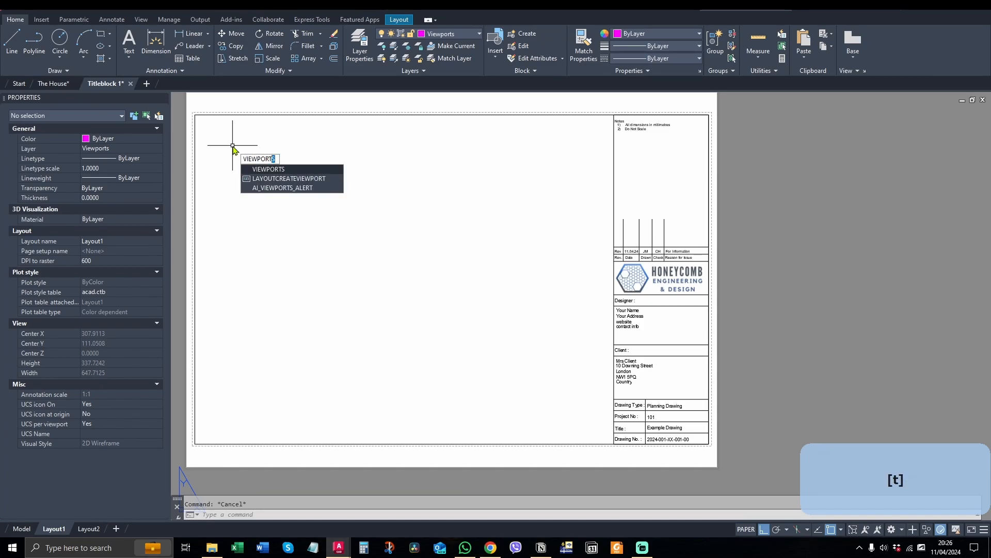
key(Right)
key(Return)
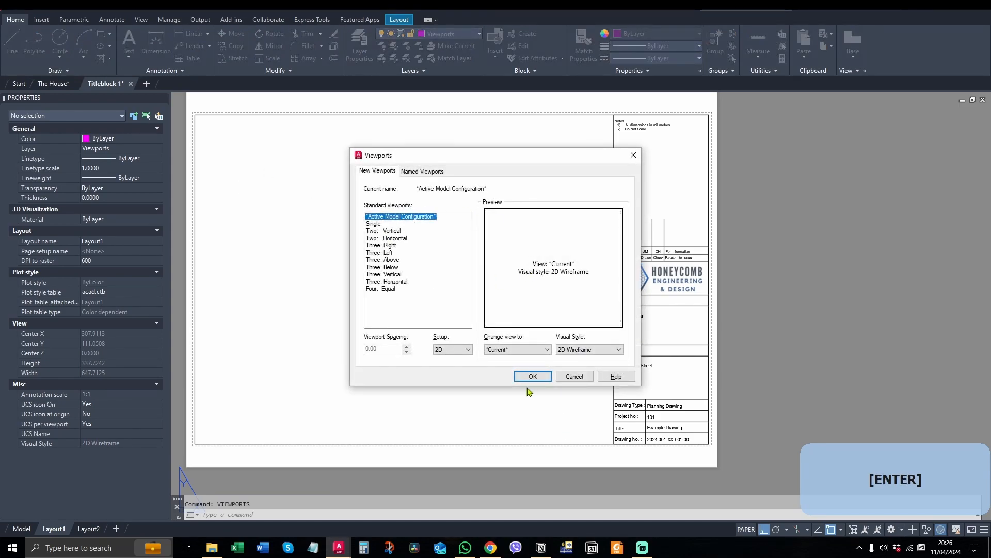
Step: Preview the Single, Two: Vertical and Three: Right viewport arrangements, and accept *Active Model Configuration*
click(375, 224)
click(376, 231)
click(381, 245)
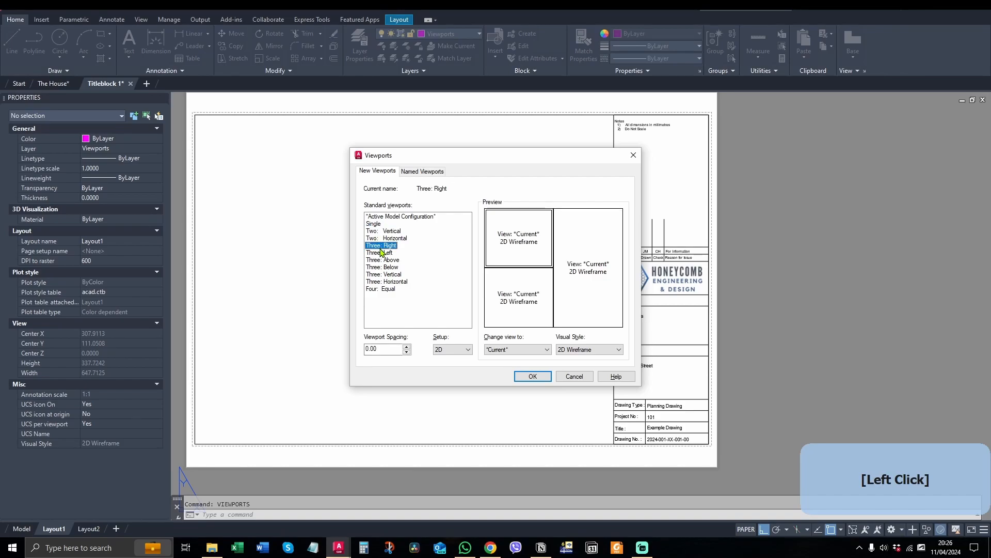
click(376, 224)
click(410, 218)
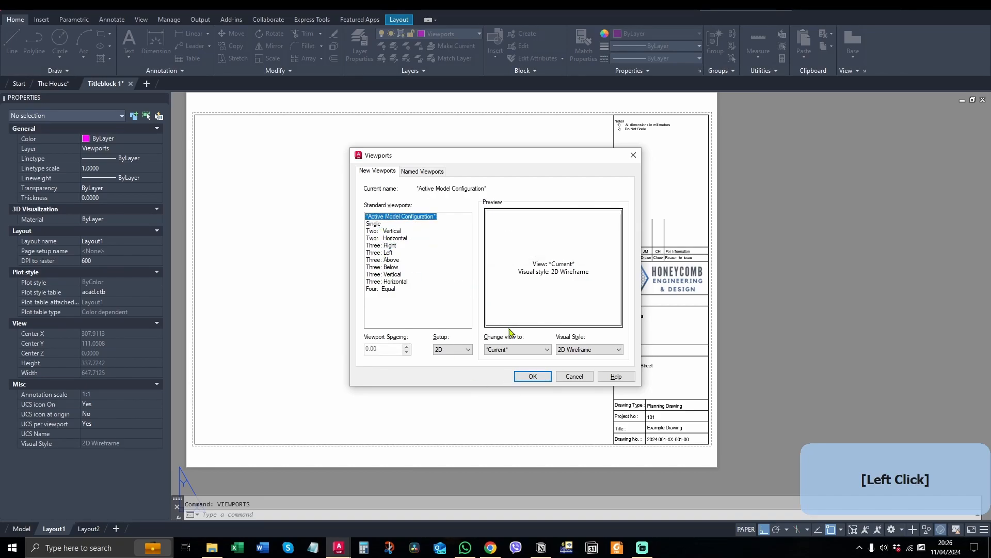
click(527, 382)
Step: Draw a viewport about 400 by 255 mm from inside the border's upper-left corner to the sheet's lower-right corner, overlapping the title block
click(203, 121)
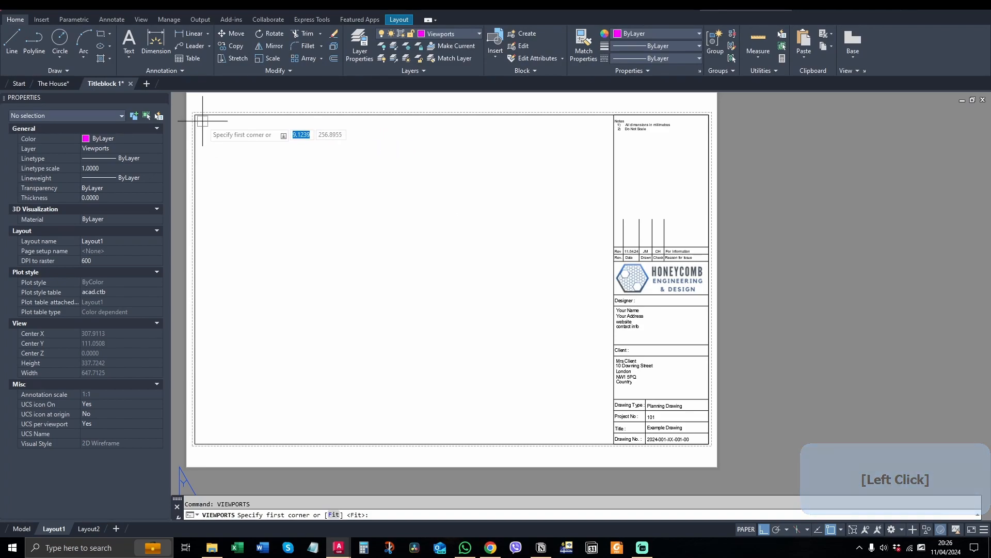
scroll(612, 443, up, 4)
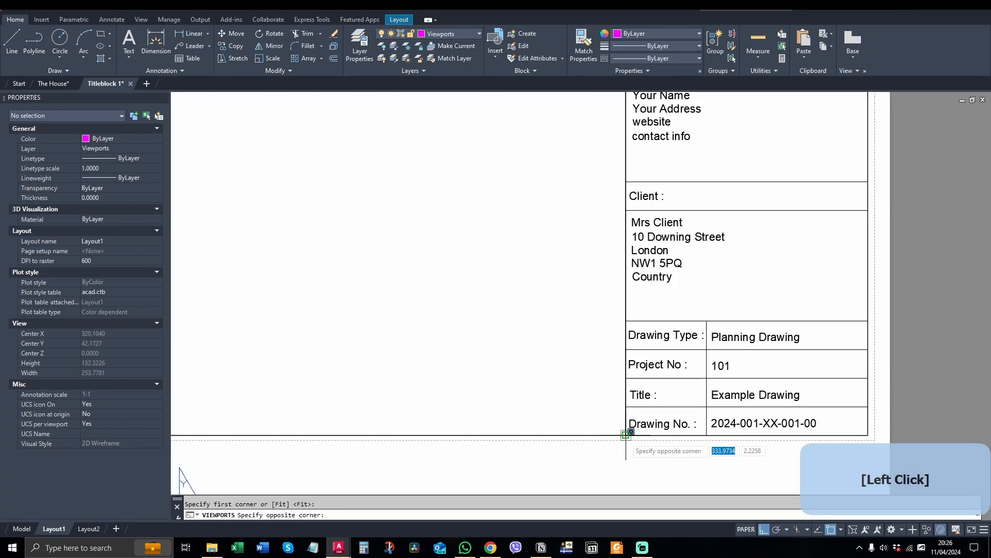
scroll(623, 433, up, 2)
click(619, 432)
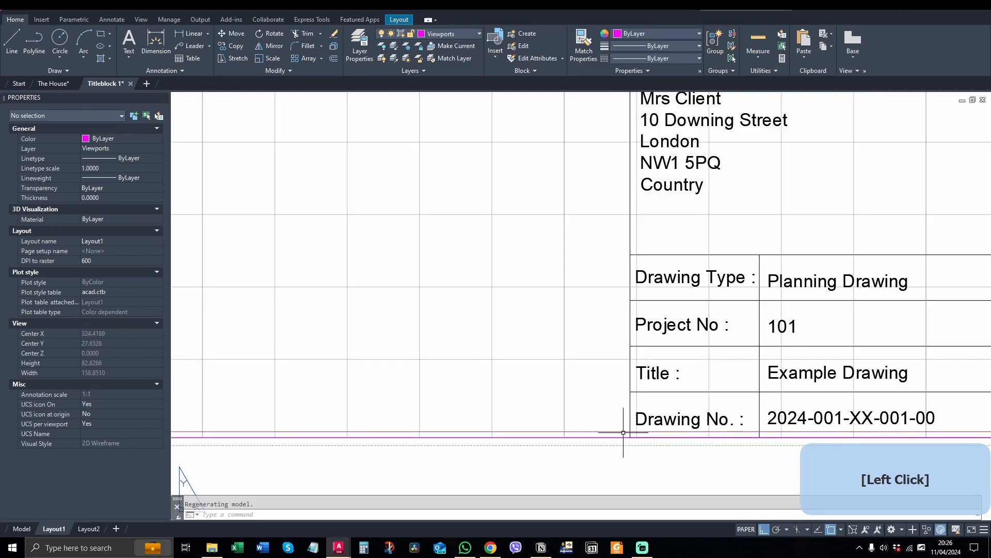
scroll(622, 436, down, 8)
scroll(622, 437, up, 5)
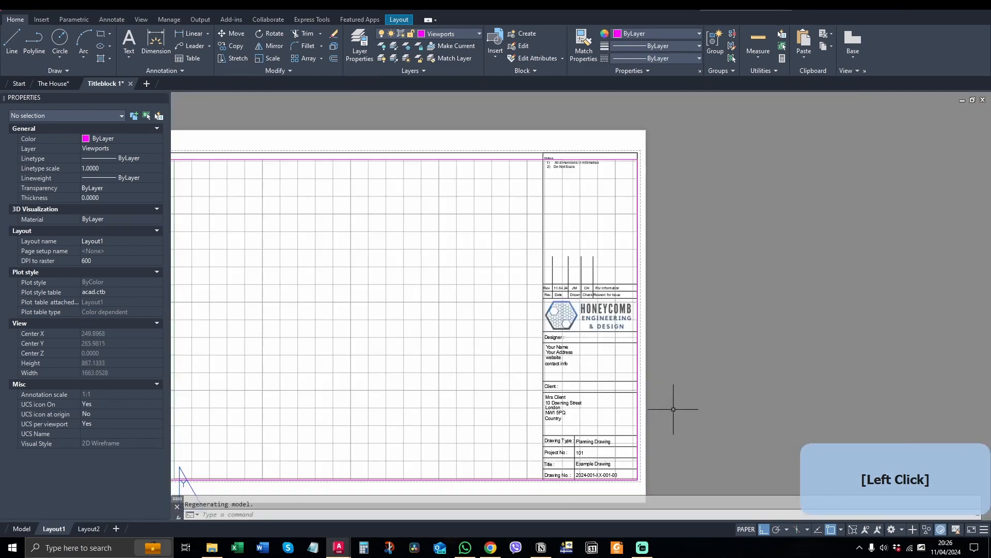
Step: Switch object snap off and stretch the viewport's corners inward so it sits inside the drawing area, just short of the title block
click(636, 358)
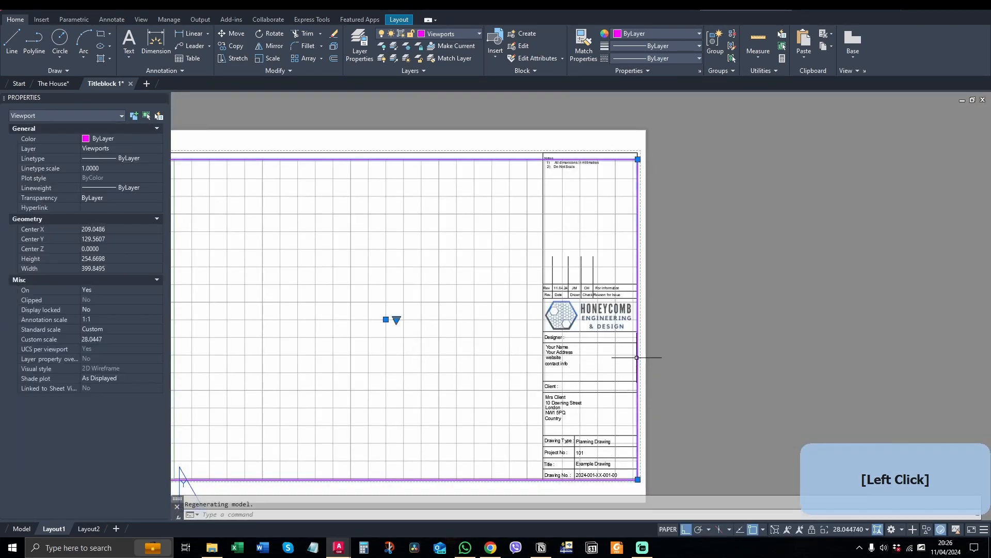
click(638, 159)
scroll(547, 159, up, 4)
key(F3)
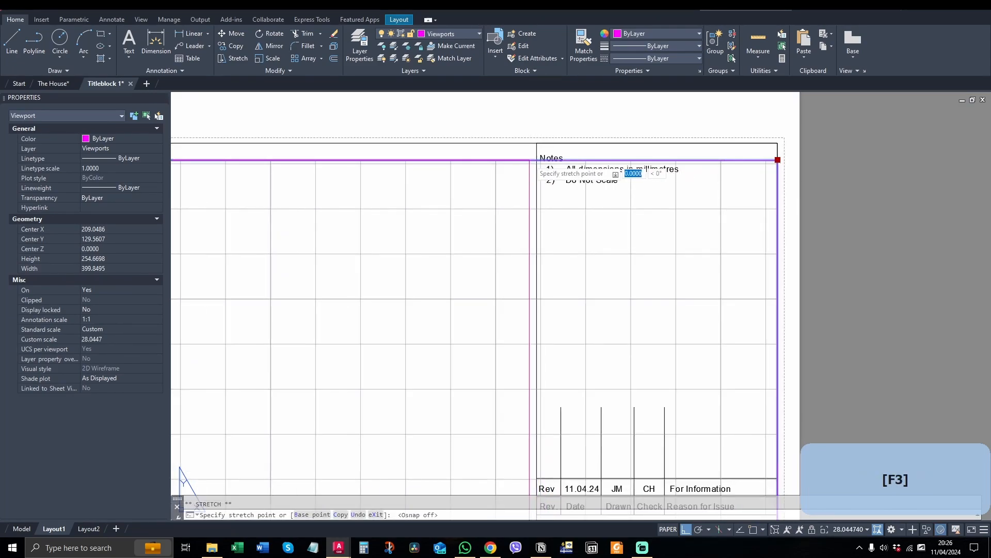
click(526, 159)
scroll(573, 137, down, 4)
scroll(553, 336, up, 3)
scroll(606, 287, up, 3)
click(609, 291)
key(Escape)
scroll(664, 332, down, 8)
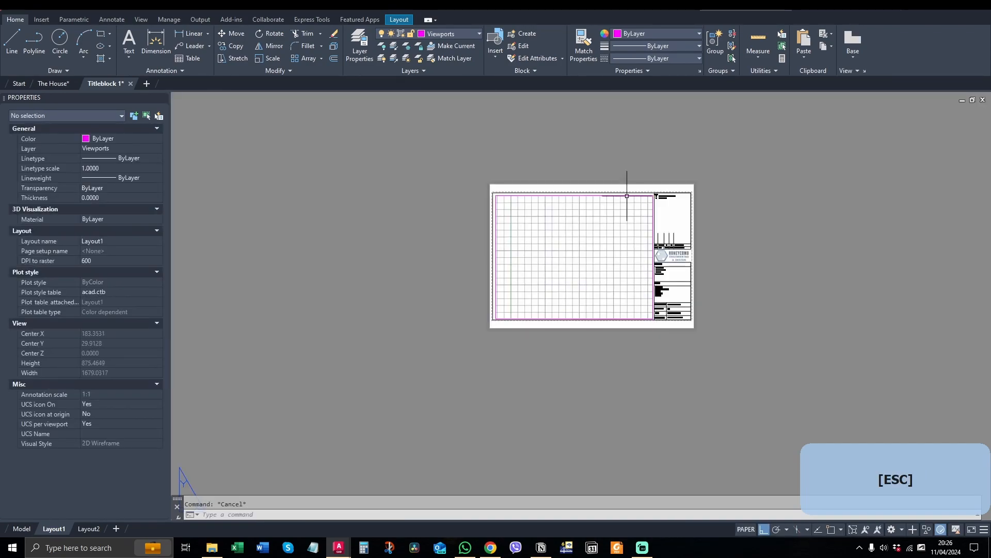
scroll(648, 238, up, 4)
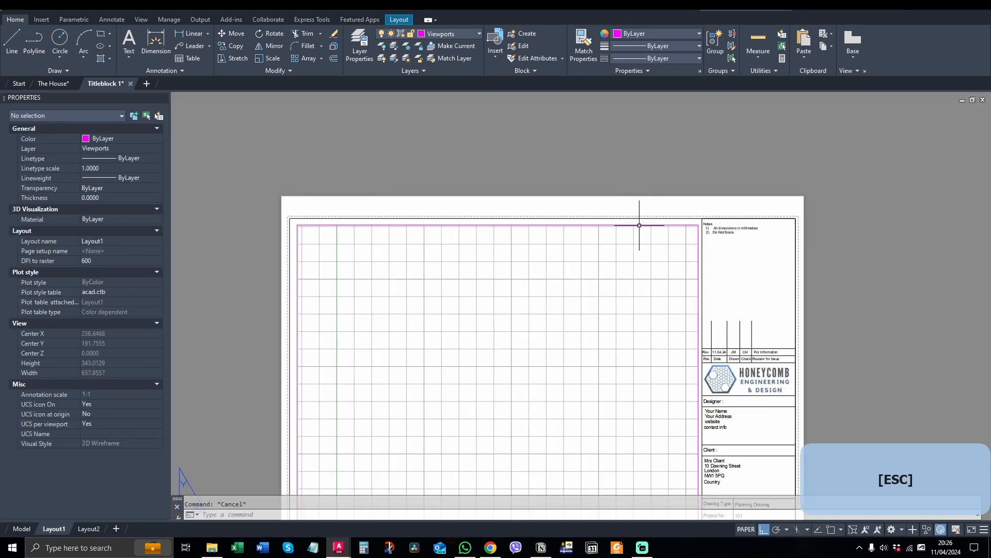
double_click(640, 225)
click(641, 215)
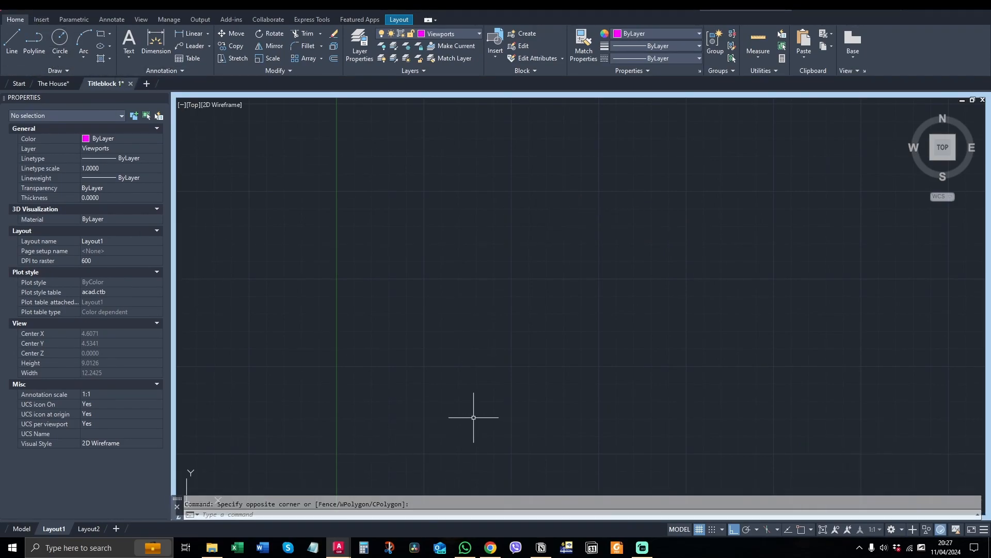
click(678, 530)
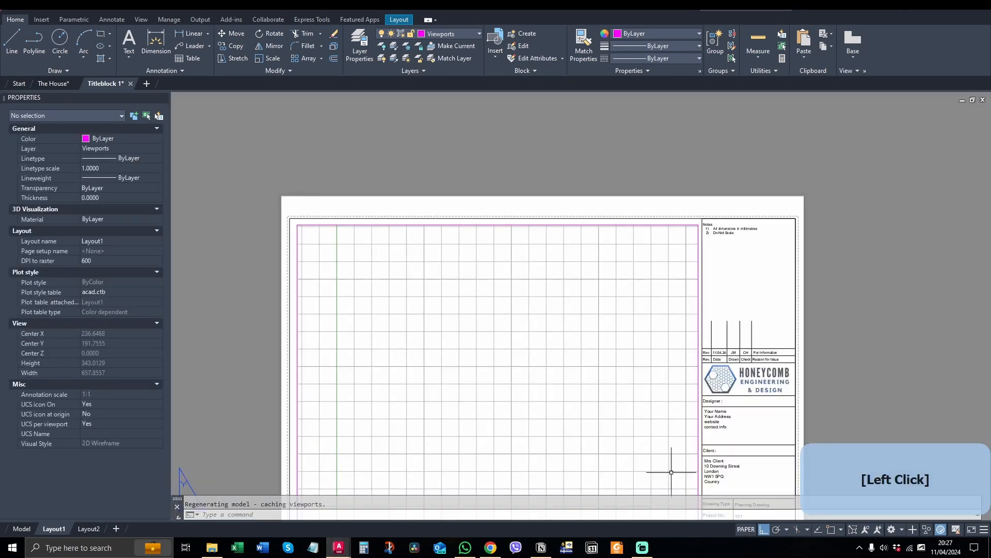
Step: Save the title block drawing and switch to The House drawing, bringing its whole Layout2 (2) sheet into view
key(ctrl+s)
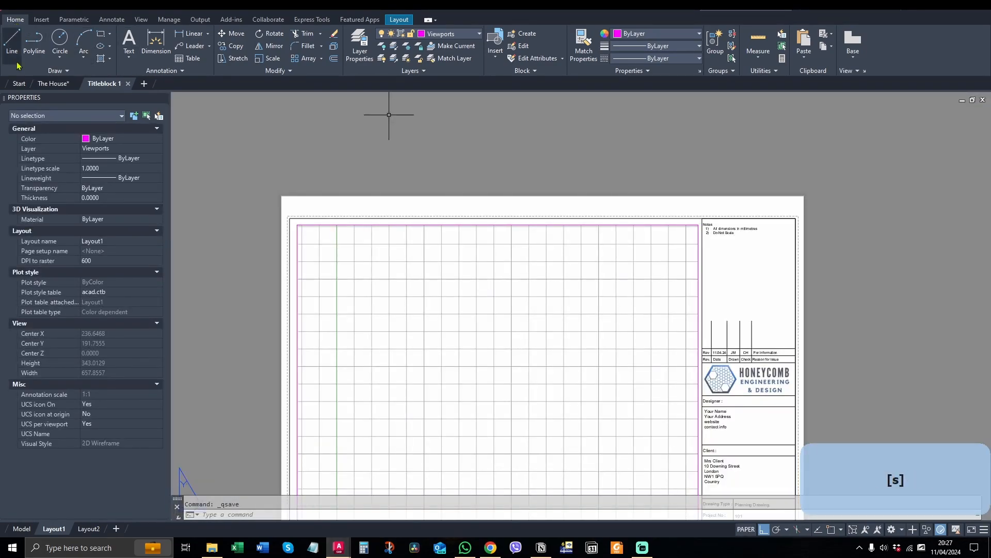
click(50, 86)
middle_drag(612, 398, 555, 262)
scroll(850, 396, down, 2)
middle_drag(731, 160, 742, 238)
scroll(781, 298, down, 2)
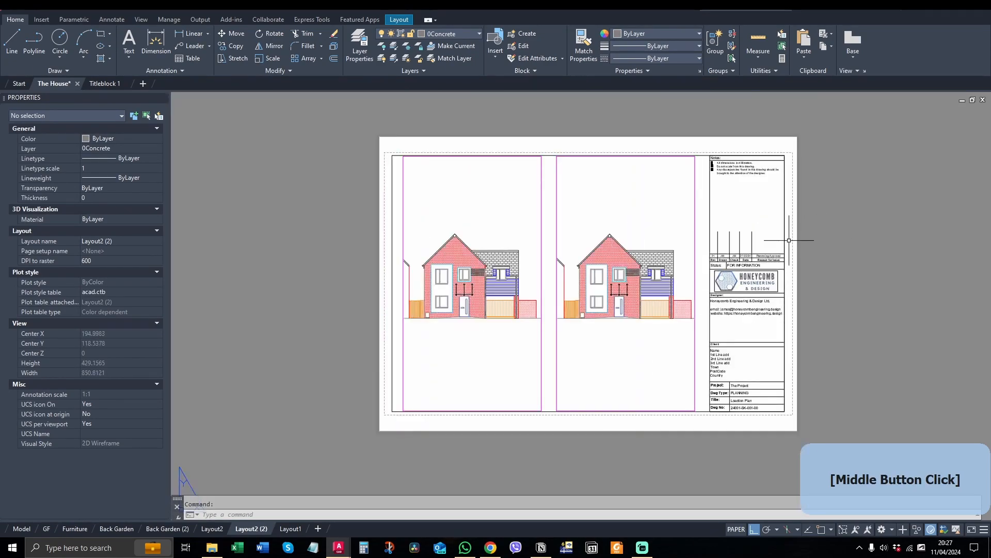
scroll(809, 239, up, 2)
double_click(628, 188)
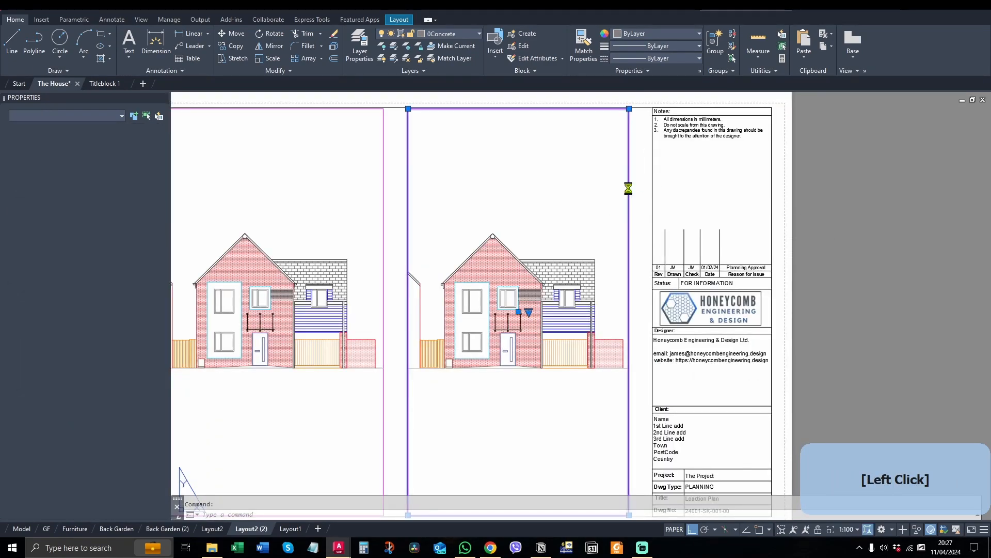
click(674, 533)
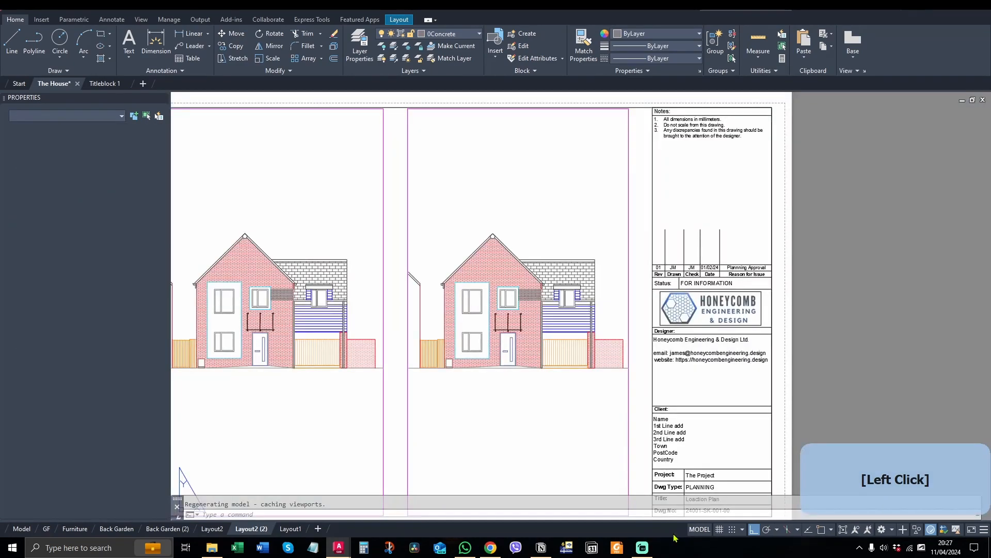
Step: Delete the elevation viewport nearest the title block
click(639, 241)
click(623, 236)
key(Delete)
Step: Stretch the remaining elevation viewport towards the title block to a width of about 304 mm
click(395, 210)
click(384, 109)
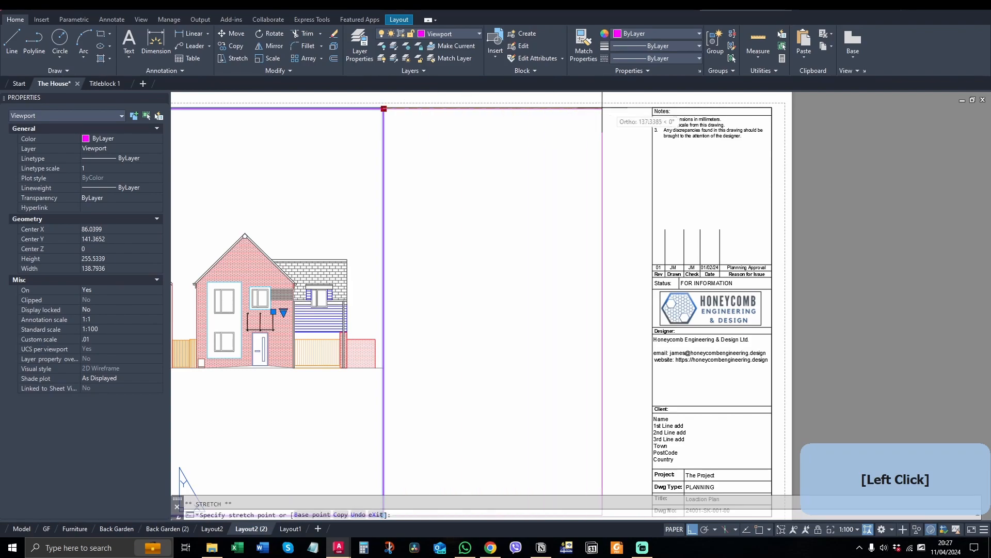
click(646, 112)
scroll(705, 155, down, 5)
scroll(630, 173, up, 5)
Step: Activate the viewport's model space, enlarge and centre the front elevation to fill the viewport, and return to paper space
double_click(609, 306)
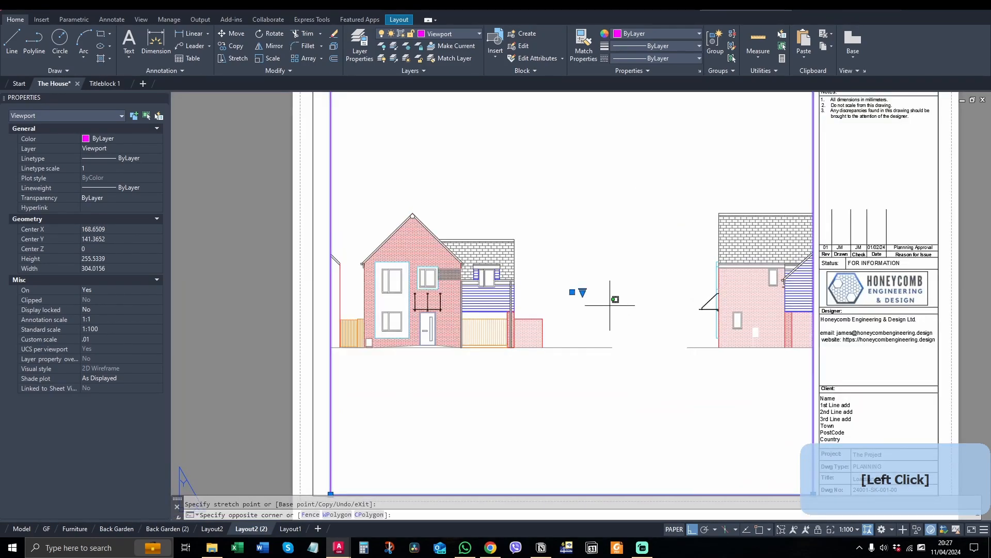
mouse_move(451, 301)
middle_down()
mouse_move(586, 309)
mouse_move(599, 320)
mouse_move(588, 320)
middle_up()
scroll(584, 311, up, 5)
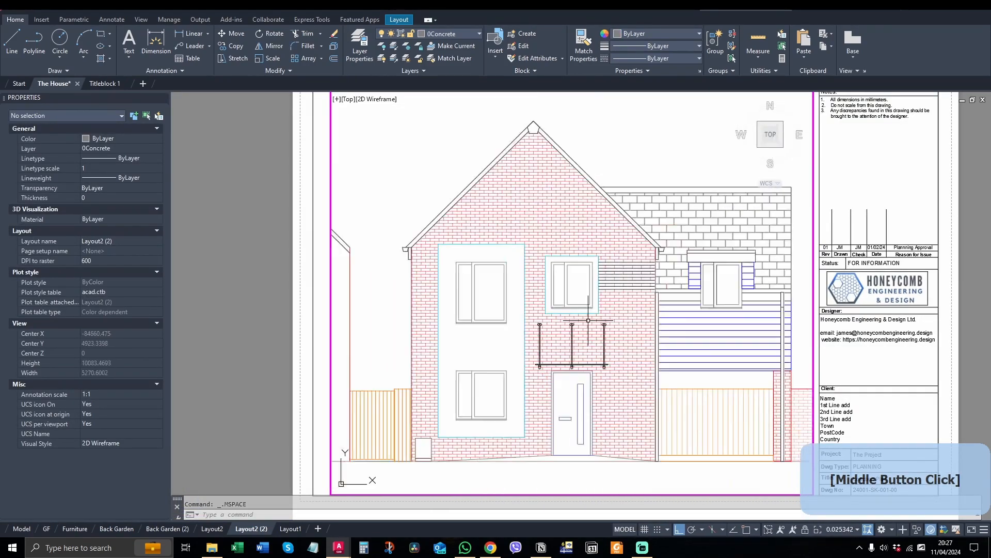
middle_drag(644, 358, 631, 350)
double_click(945, 231)
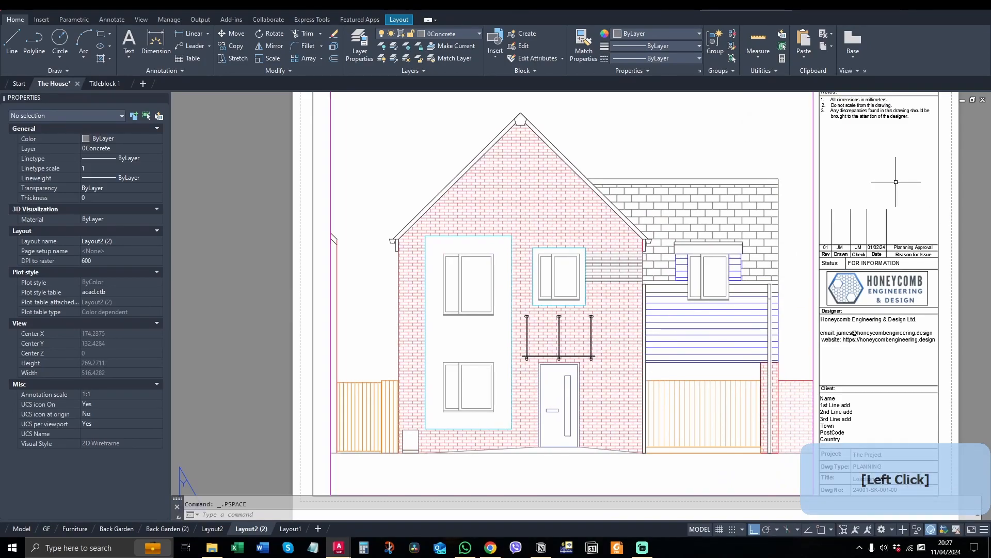
Step: Examine the sheet with the enlarged front elevation beside the title block, from the whole page to close up
scroll(828, 170, down, 2)
scroll(828, 170, up, 2)
scroll(888, 186, down, 2)
mouse_move(913, 247)
middle_down()
mouse_move(852, 249)
mouse_move(907, 241)
middle_up()
scroll(829, 383, up, 2)
scroll(881, 248, down, 3)
scroll(891, 256, up, 5)
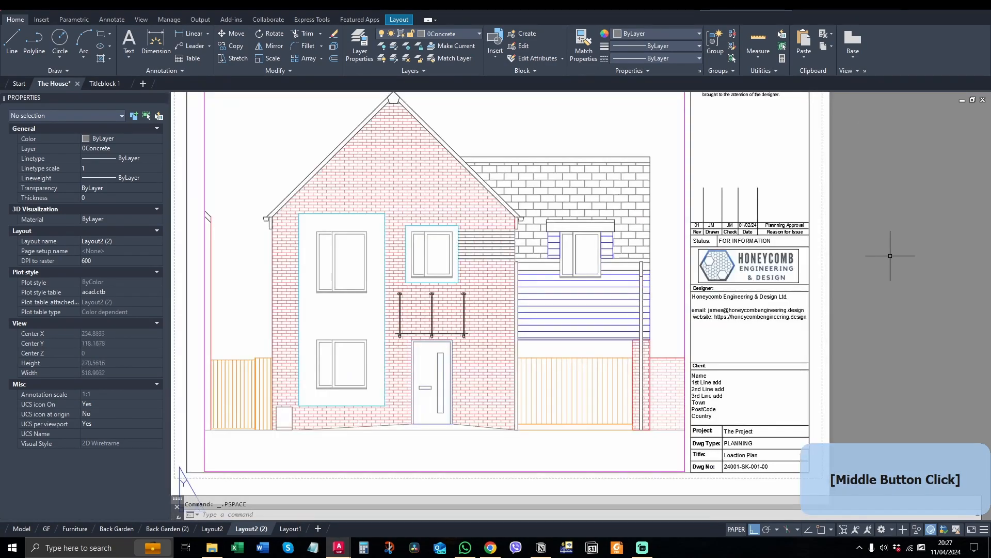
scroll(896, 210, down, 2)
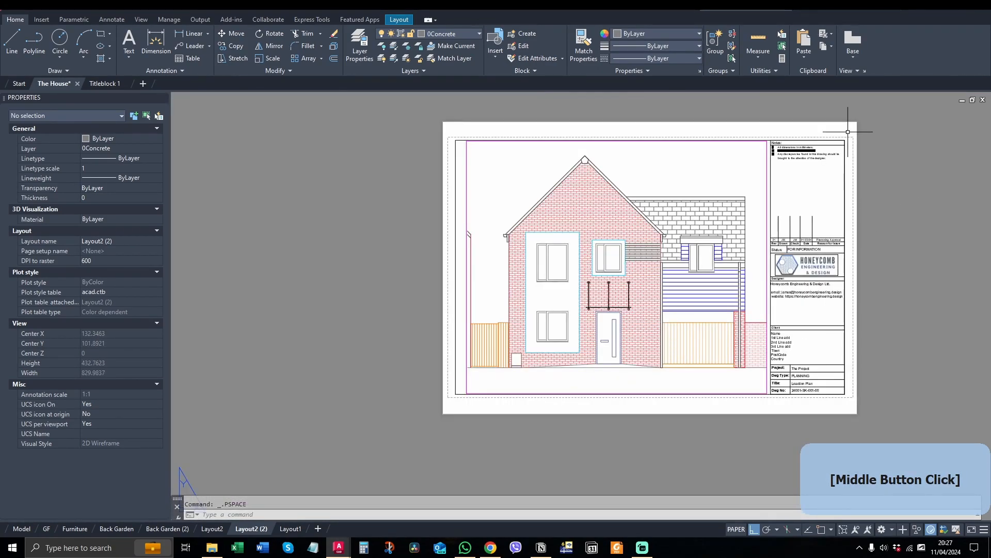
scroll(788, 146, up, 4)
scroll(886, 142, down, 2)
middle_drag(949, 200, 946, 198)
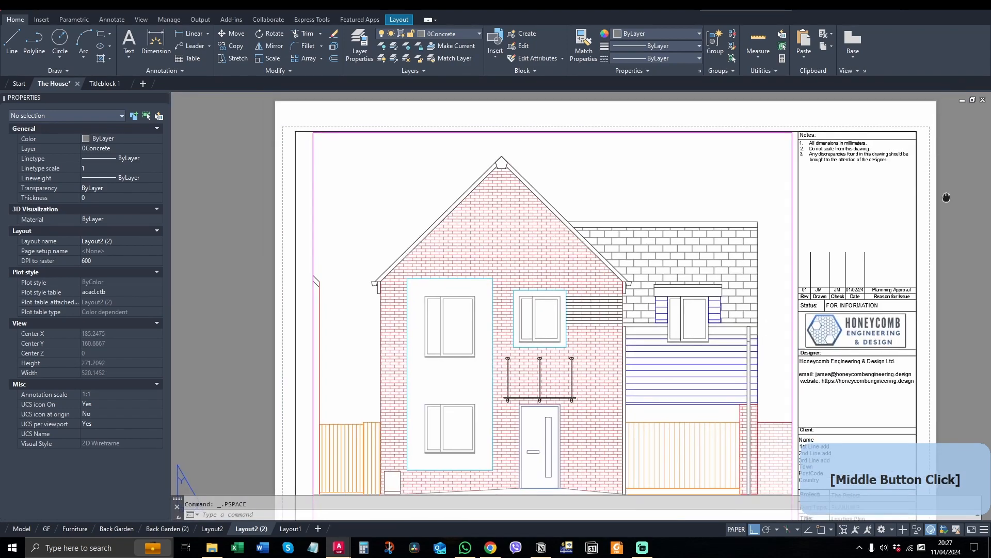
scroll(929, 181, down, 2)
scroll(920, 191, up, 2)
middle_drag(979, 252, 927, 227)
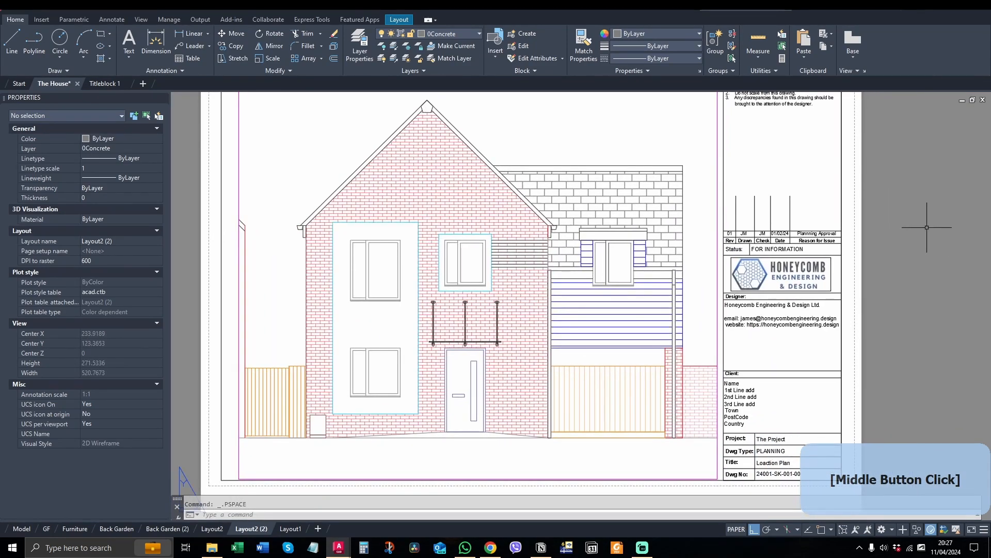